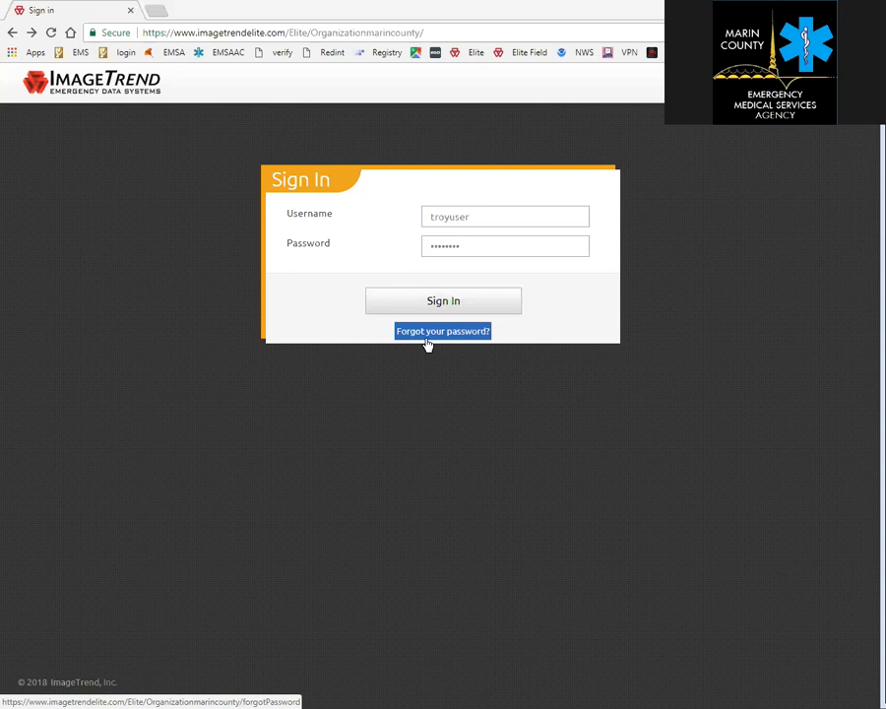
# Sign in with the entered credentials and accept the Release Form data privacy statement.
pyautogui.click(426, 301)
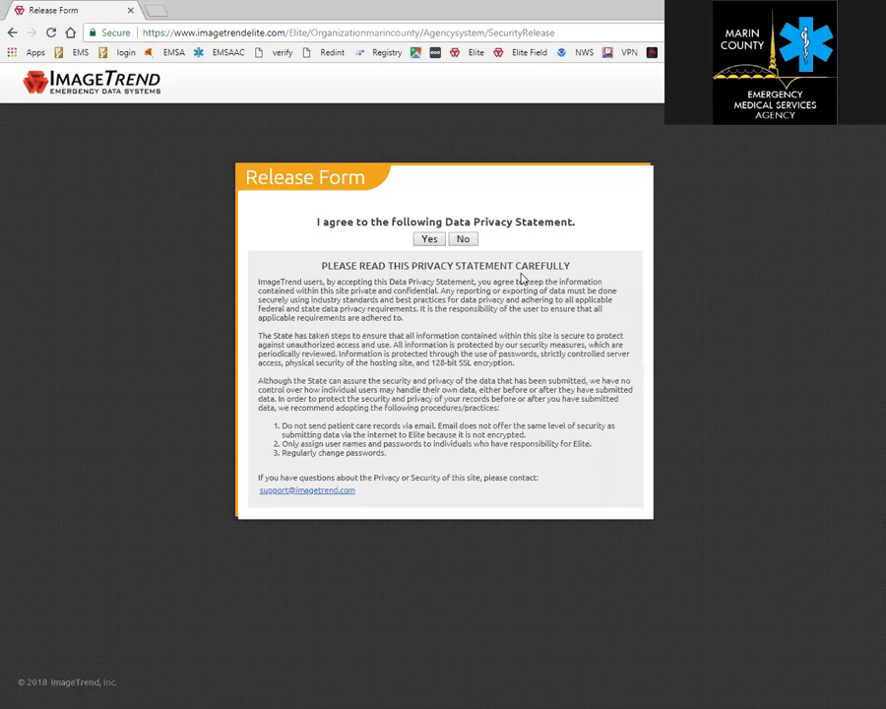
pyautogui.click(431, 241)
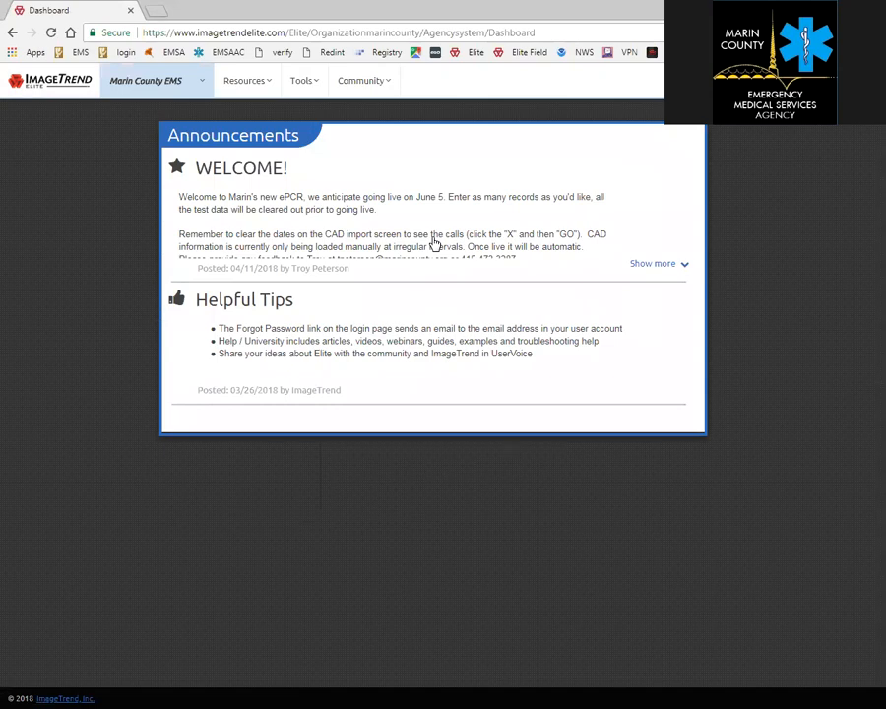
# Expand the Welcome announcement, browse the agency, Tools and Community menus, then open Help/University.
pyautogui.click(668, 266)
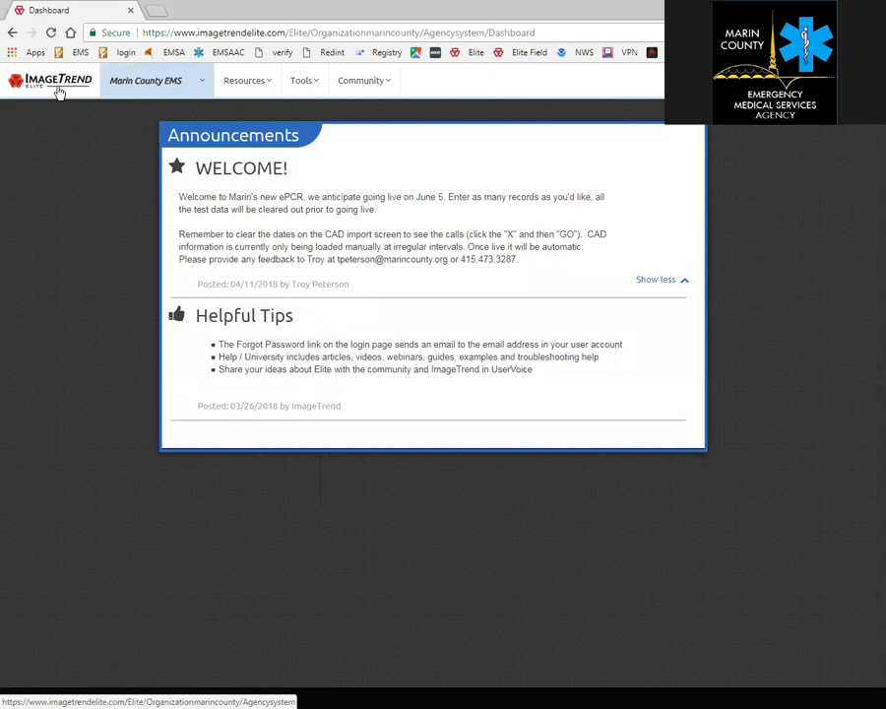
pyautogui.click(190, 88)
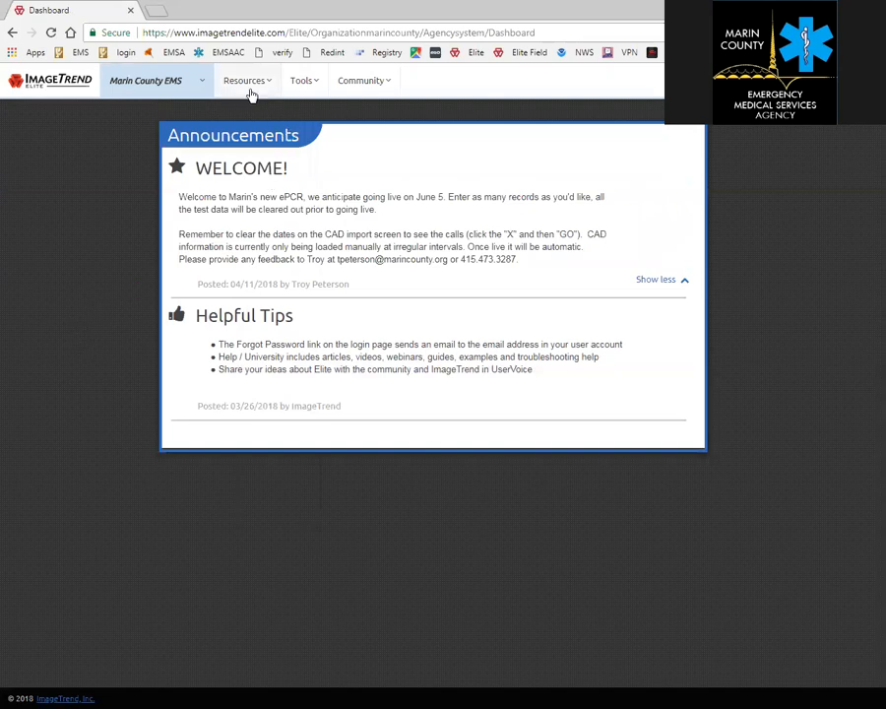
pyautogui.click(304, 89)
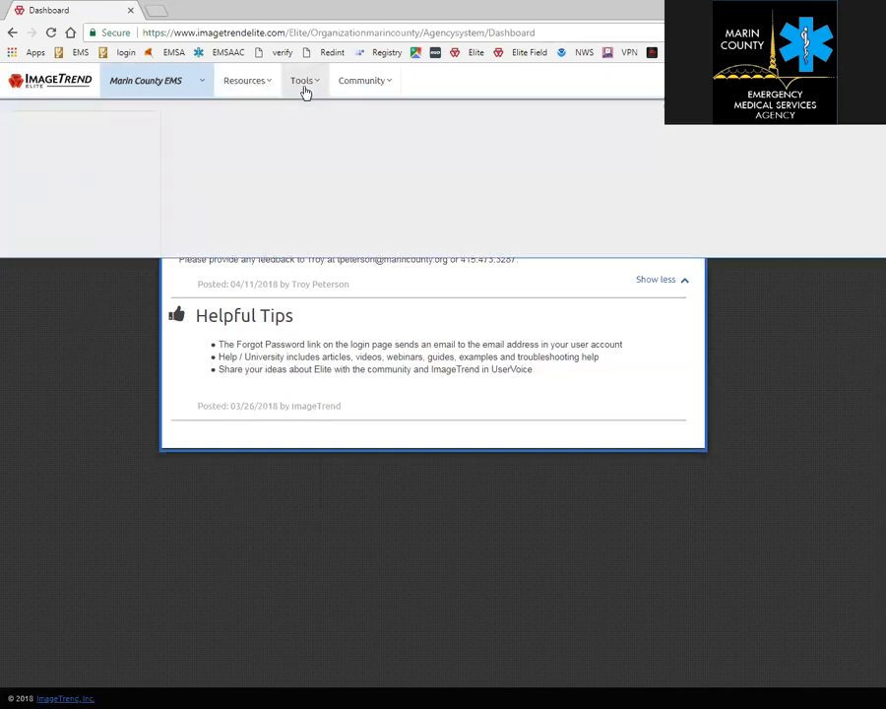
pyautogui.click(376, 86)
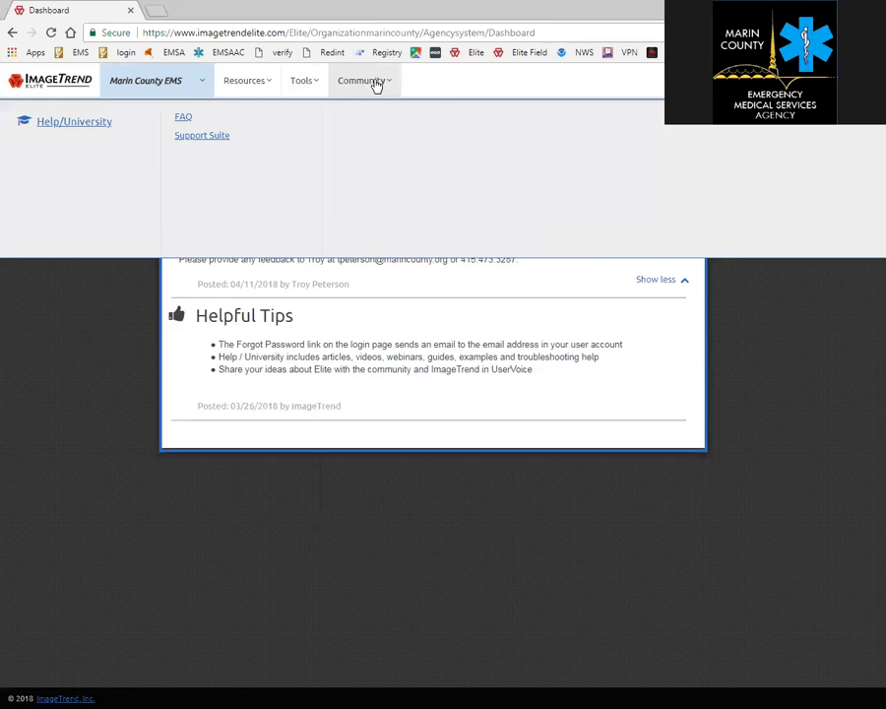
pyautogui.click(65, 132)
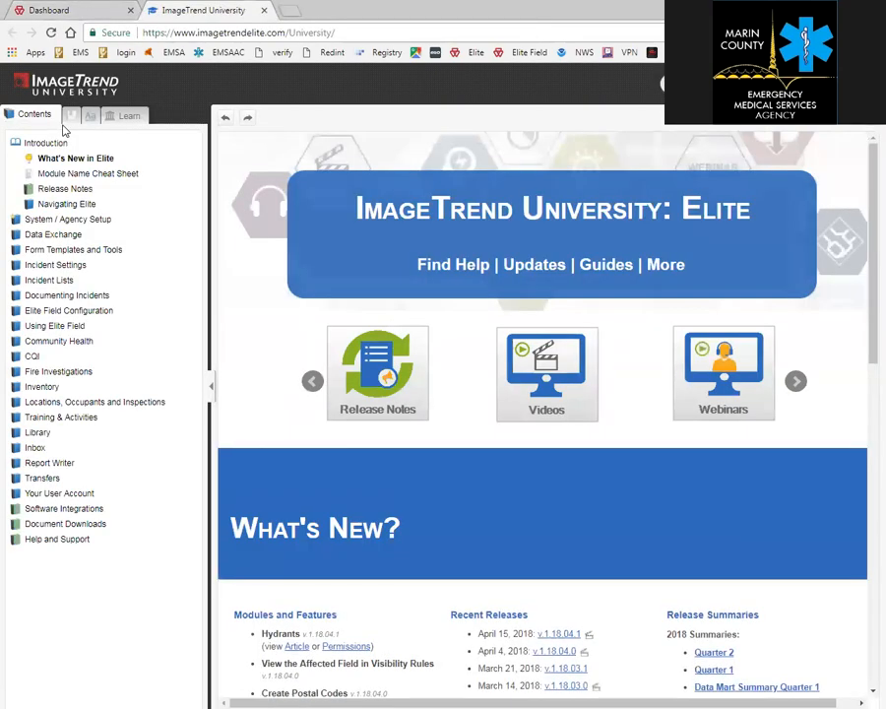
# Scroll the University home page and select the System Setup description text.
pyautogui.scroll(-3, 293, 467)
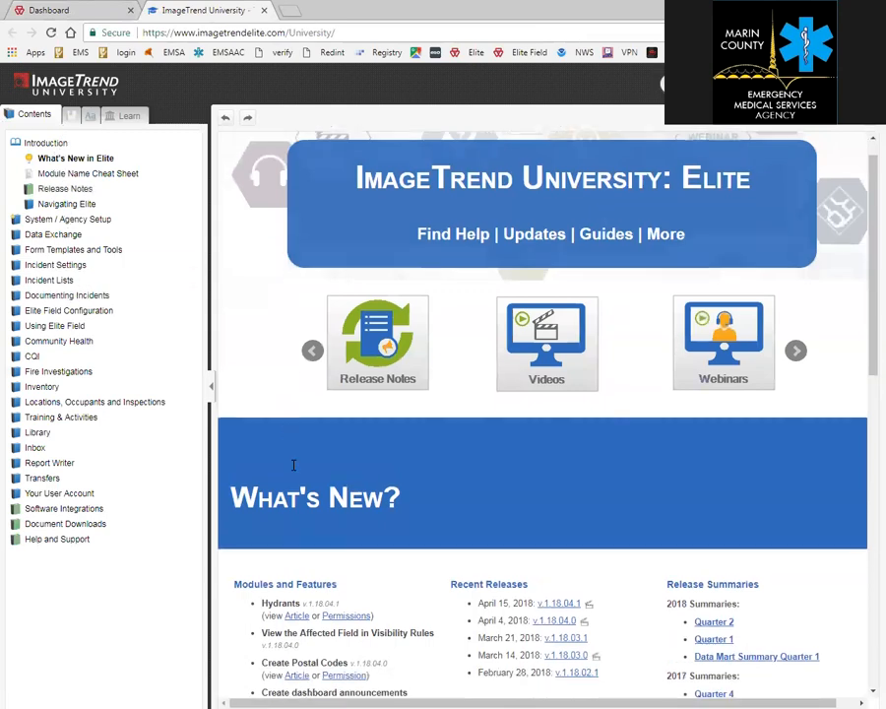
pyautogui.scroll(-8, 293, 466)
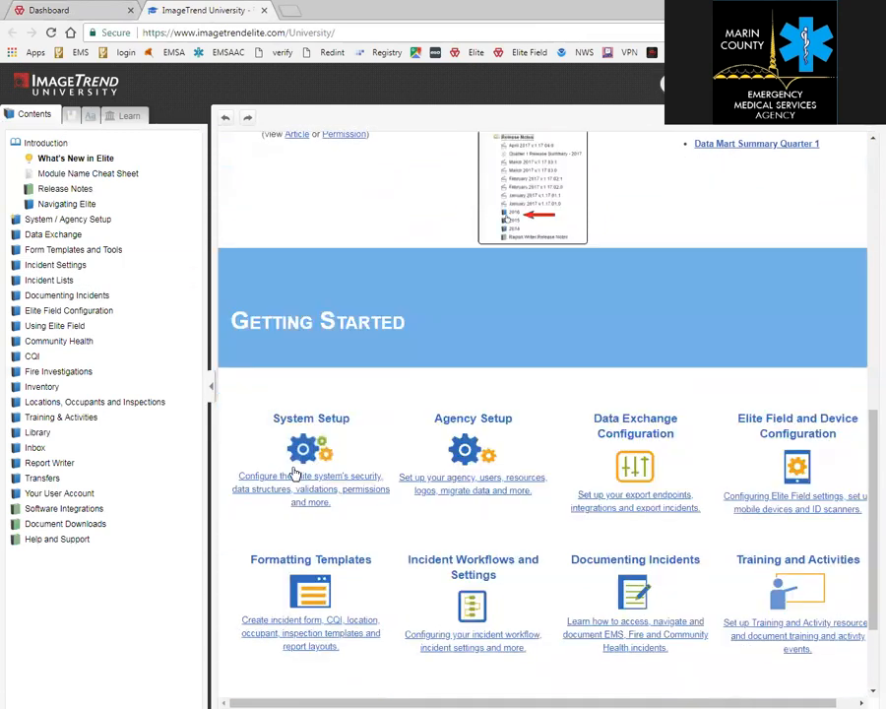
pyautogui.tripleClick(292, 471)
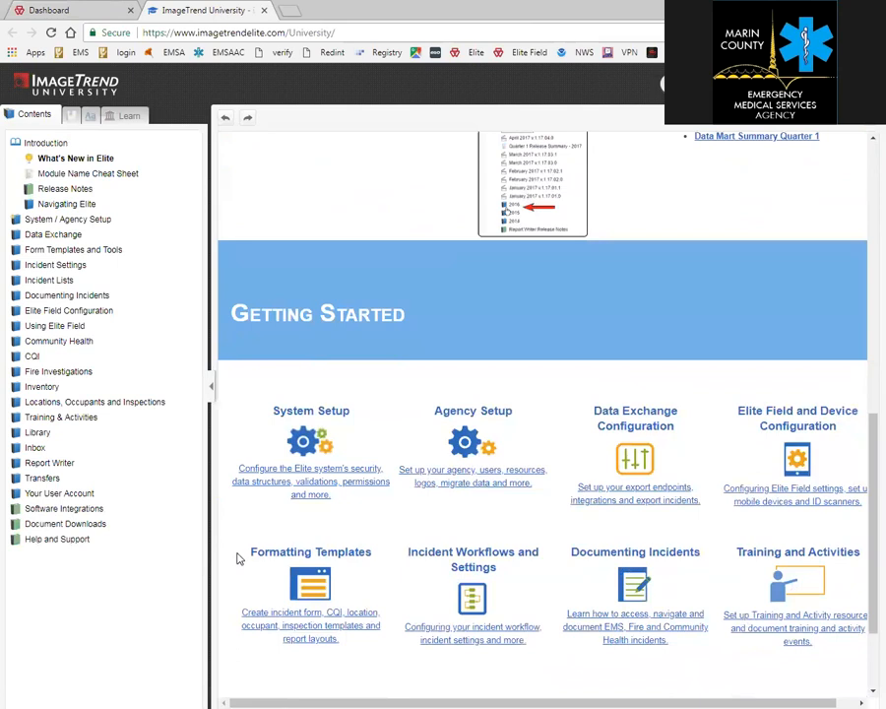
pyautogui.tripleClick(331, 505)
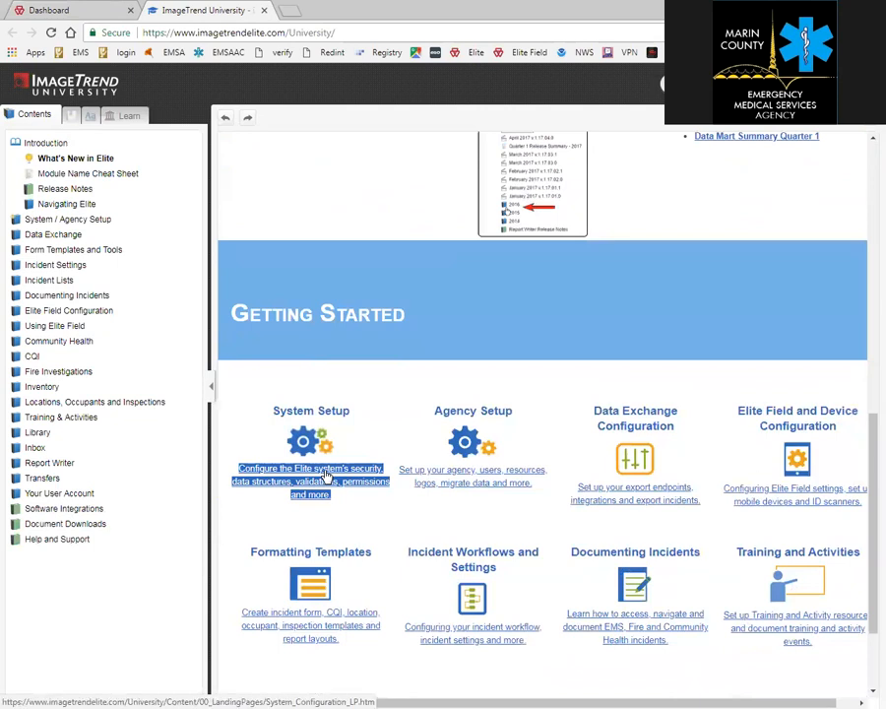
pyautogui.scroll(3, 355, 424)
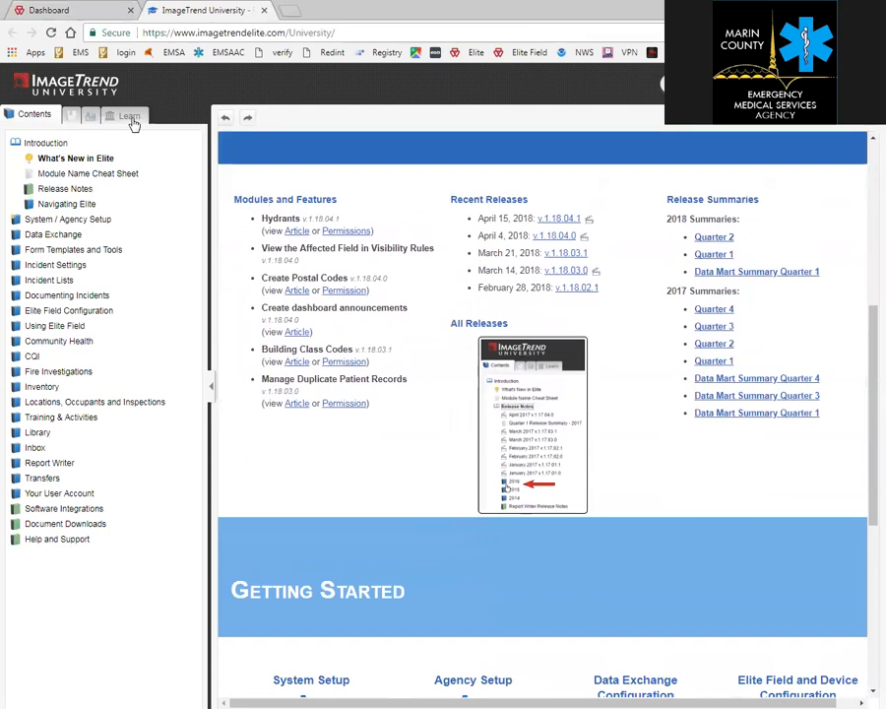
# Open the Learn > Videos page, then close the University tab.
pyautogui.click(129, 119)
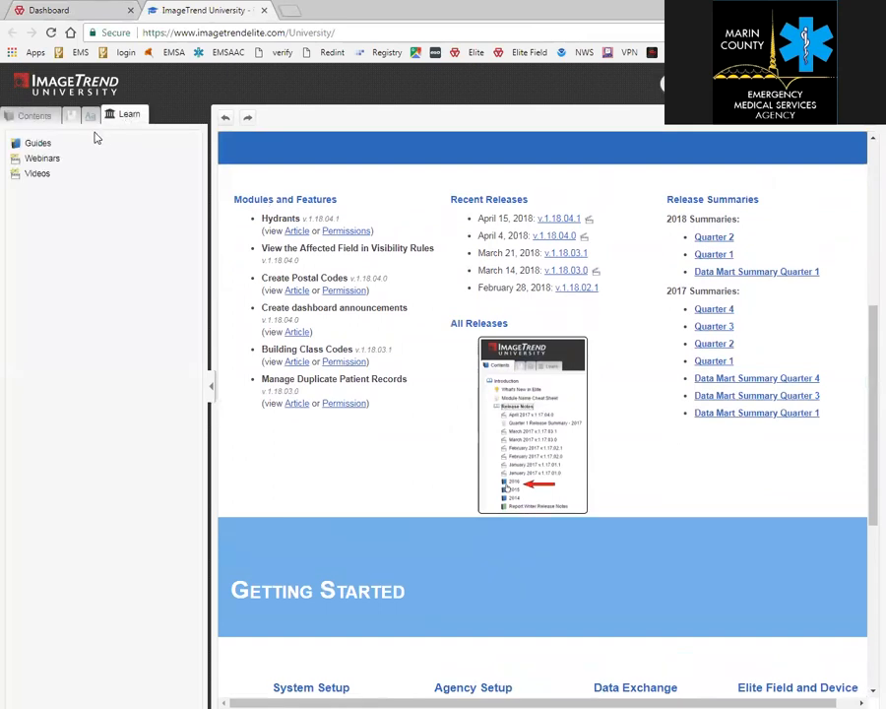
pyautogui.click(39, 179)
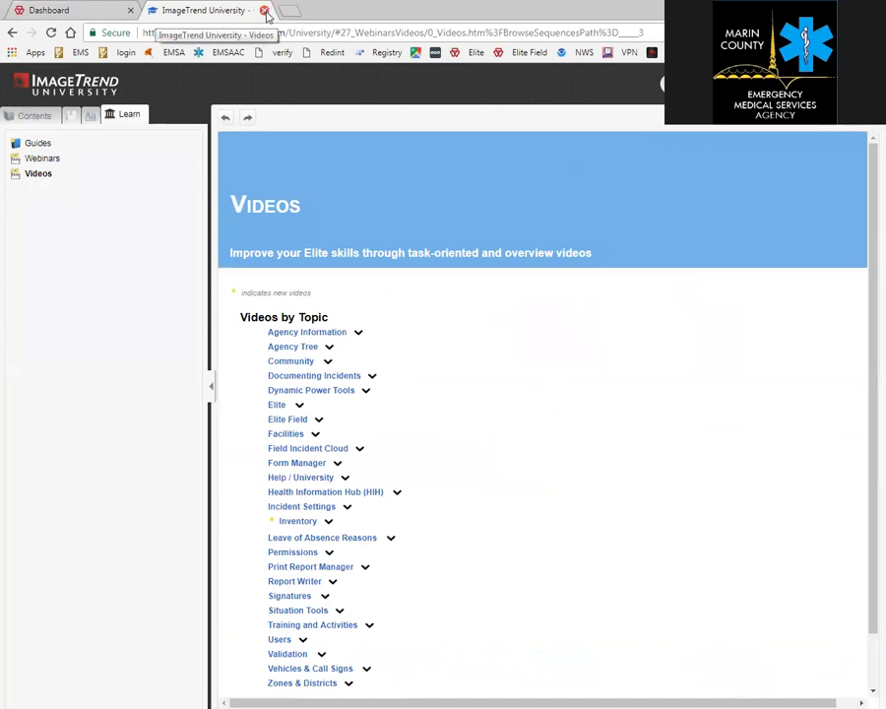
pyautogui.click(262, 10)
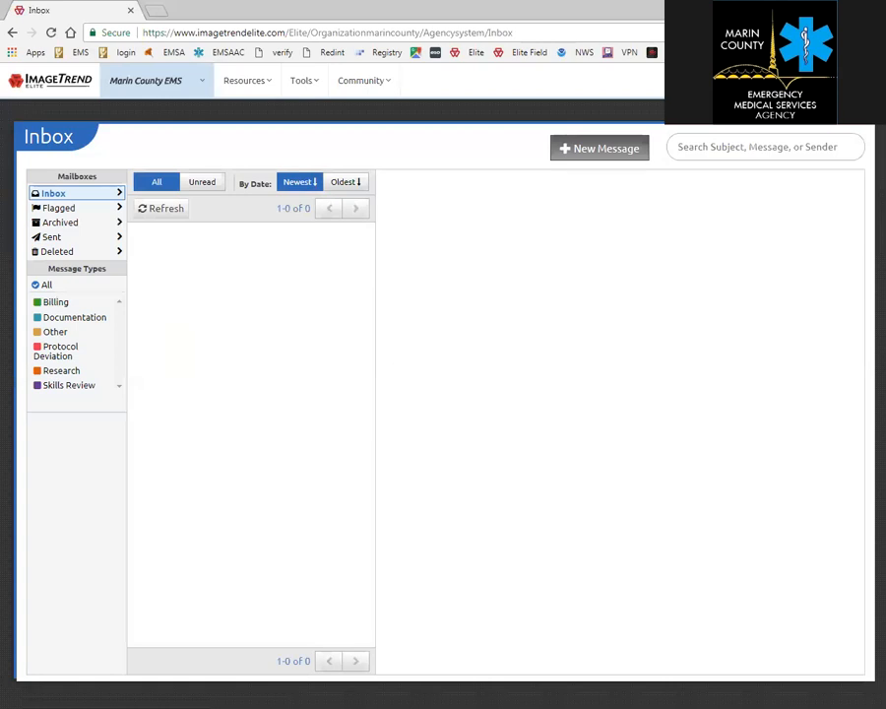
pyautogui.click(578, 148)
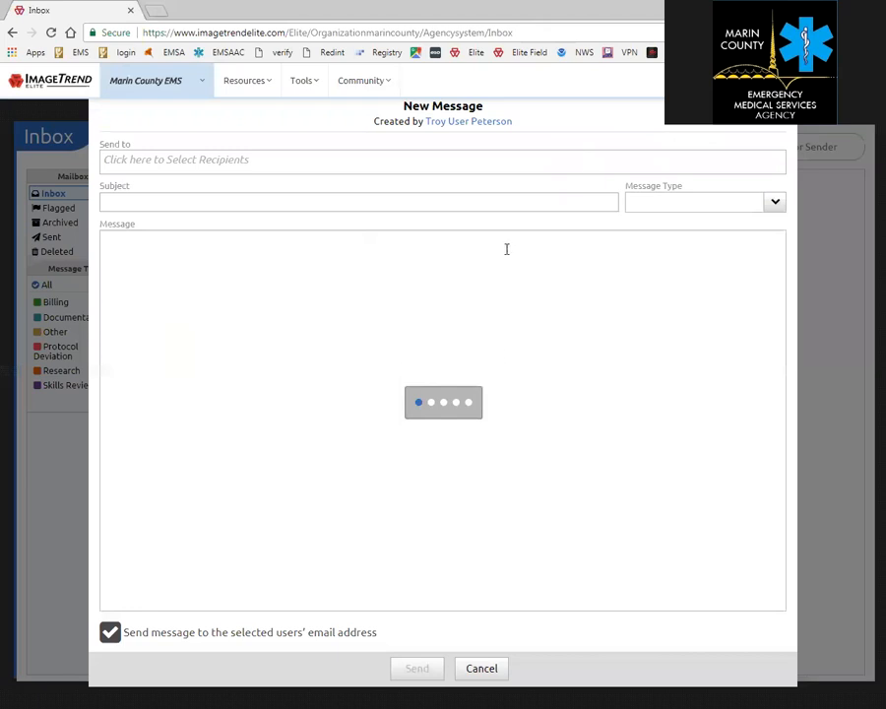
pyautogui.click(359, 168)
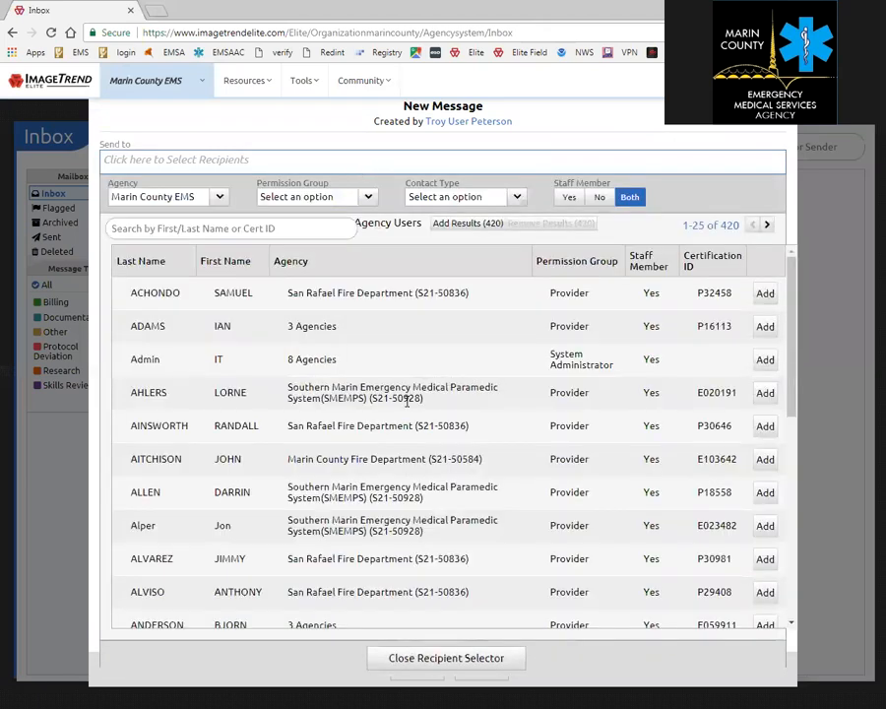
pyautogui.scroll(-3, 245, 300)
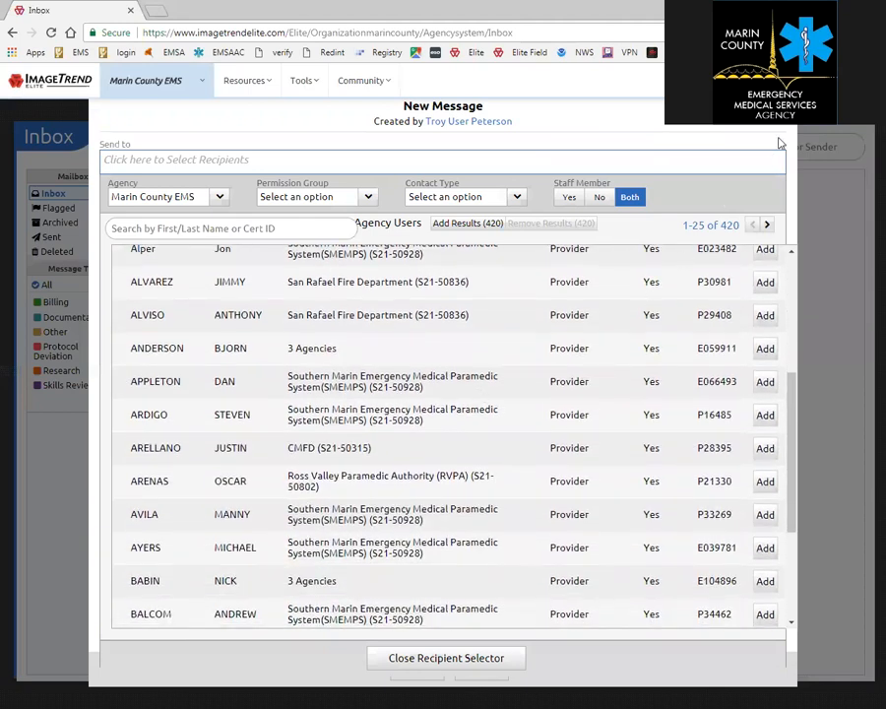
pyautogui.click(785, 106)
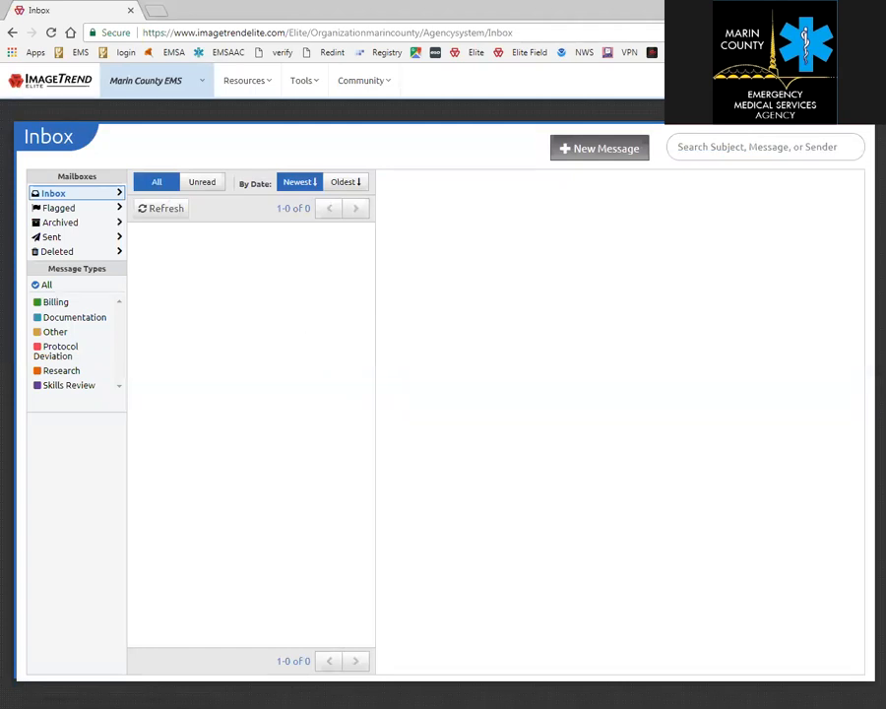
pyautogui.click(814, 81)
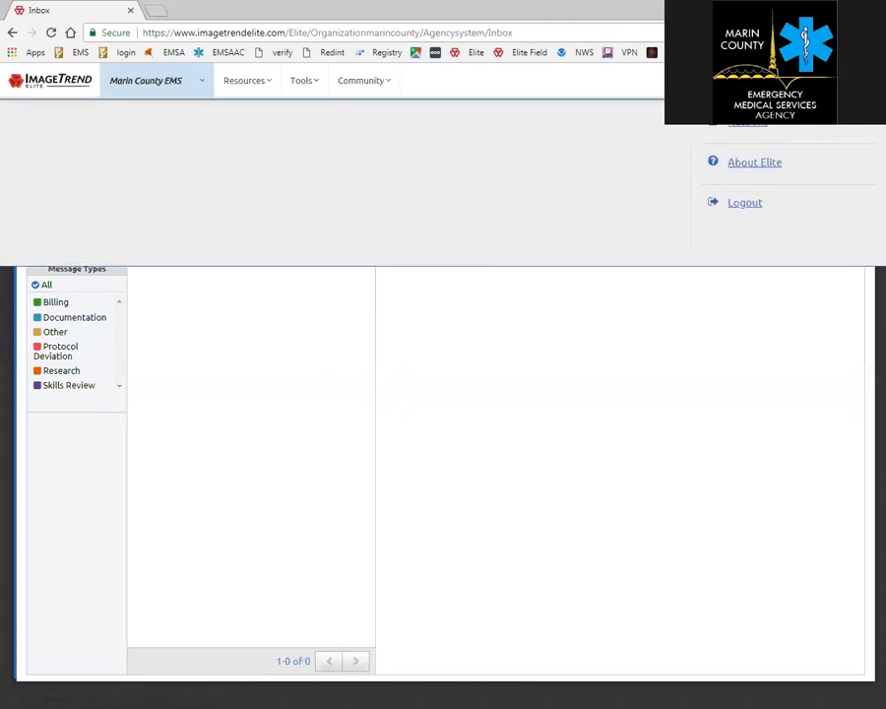
pyautogui.click(793, 171)
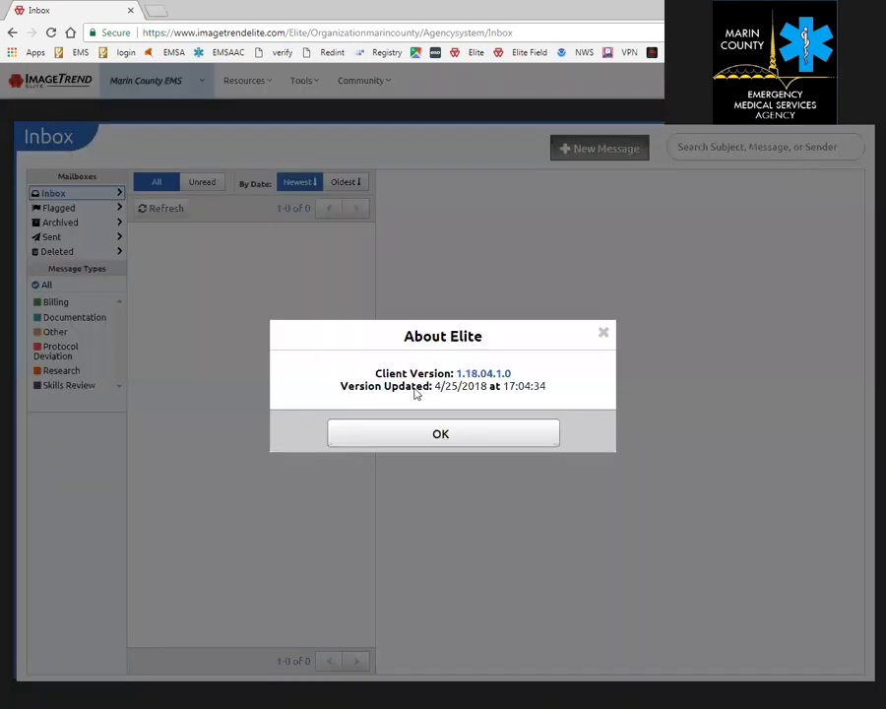
pyautogui.click(604, 337)
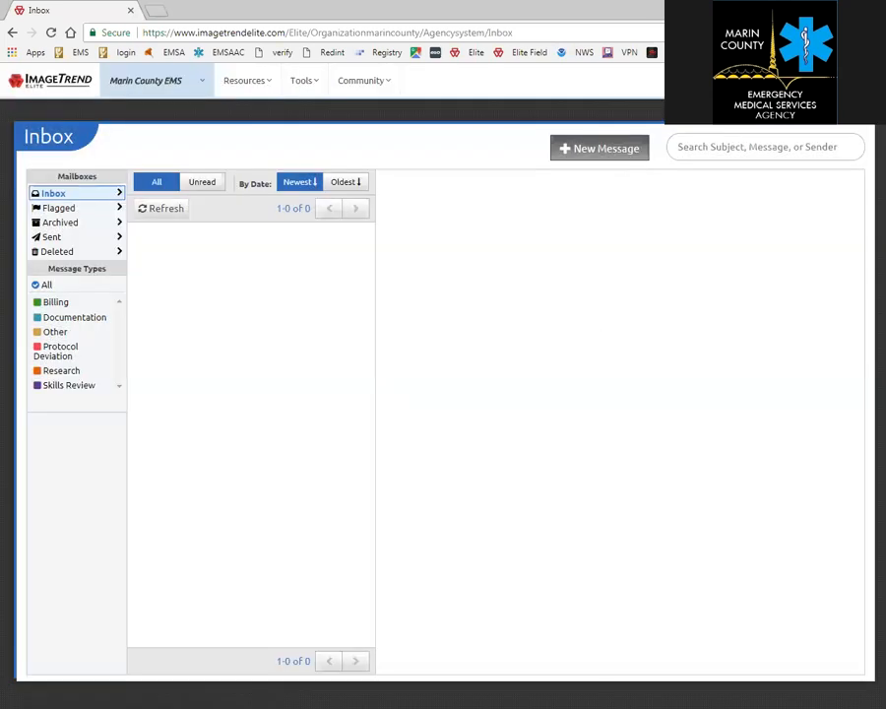
pyautogui.click(816, 81)
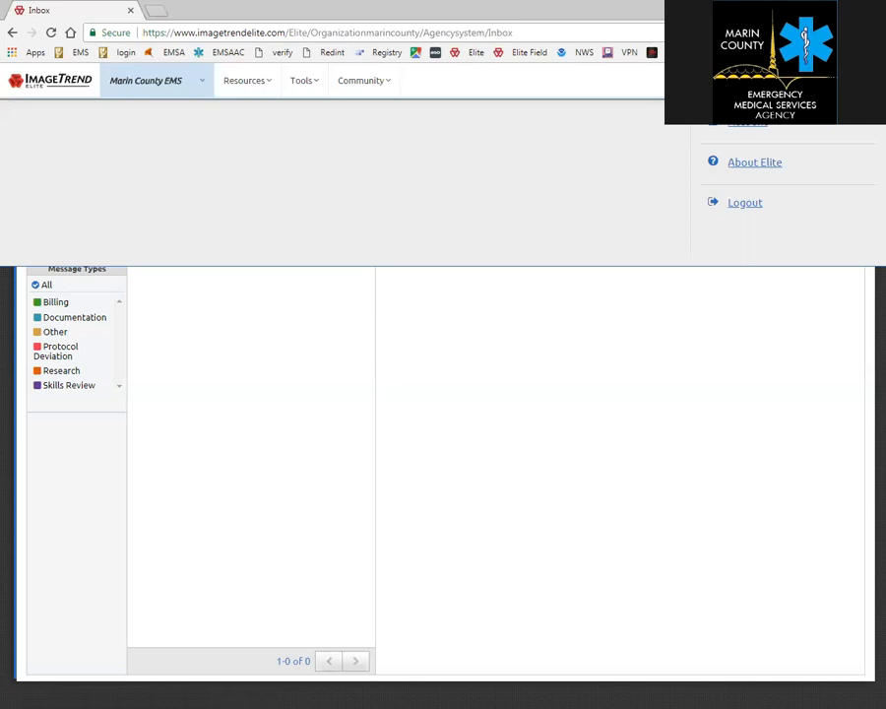
# Review the Account's User Information form, then return to the Dashboard via the ImageTrend logo.
pyautogui.click(753, 128)
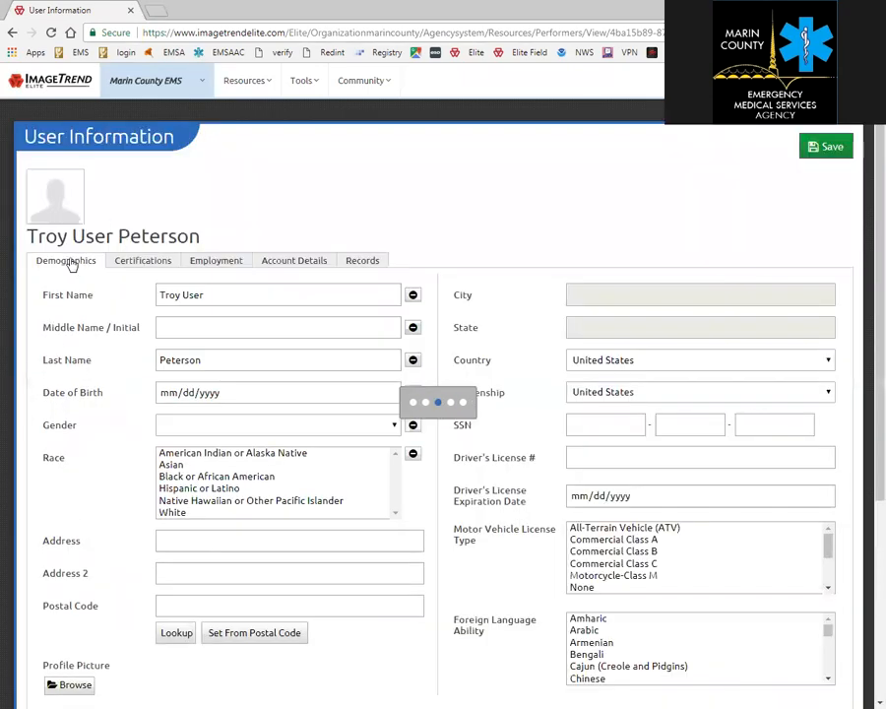
pyautogui.scroll(-1, 87, 282)
pyautogui.scroll(-4, 87, 282)
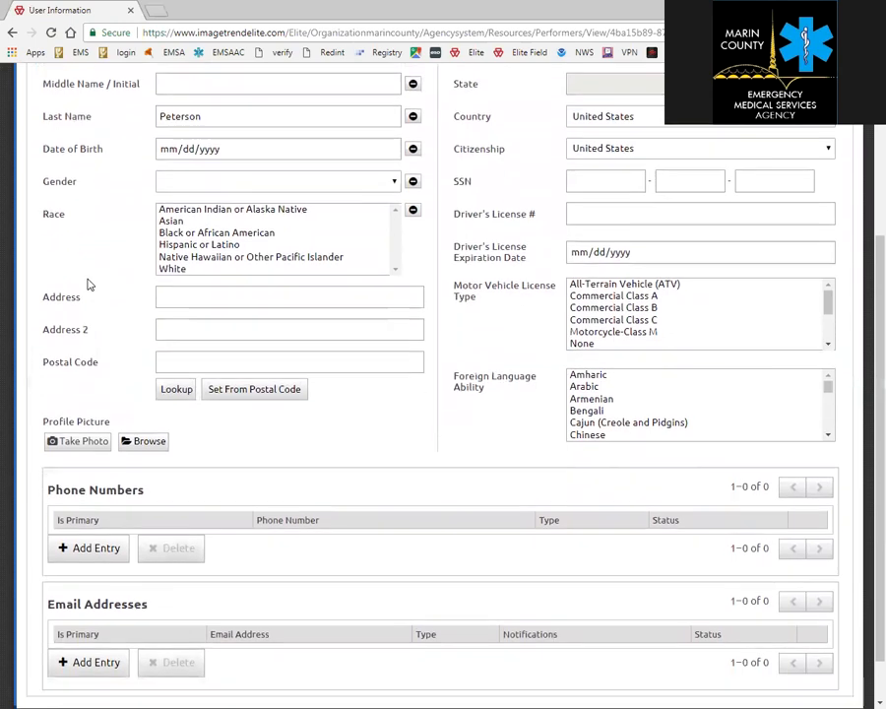
pyautogui.scroll(5, 87, 281)
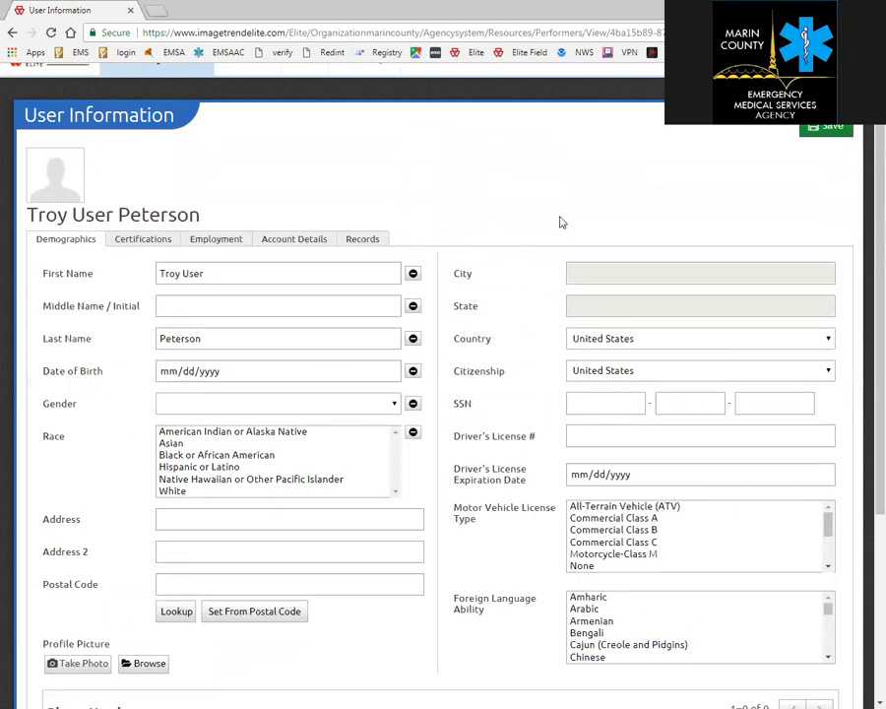
pyautogui.click(46, 76)
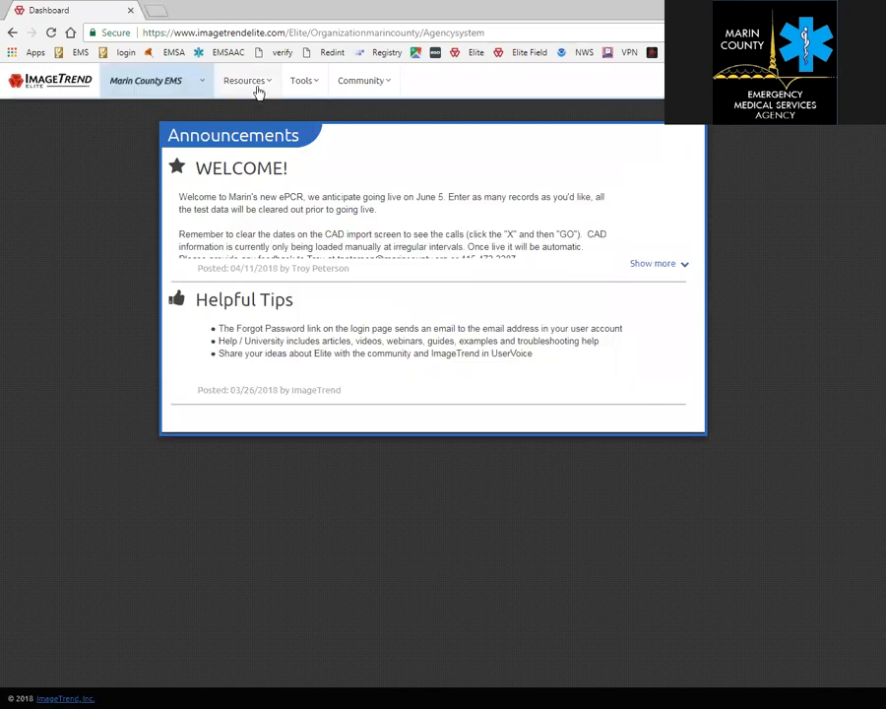
# Switch to the San Rafael Fire Department agency, then minimize Chrome and select the Elite Field shortcut.
pyautogui.click(193, 82)
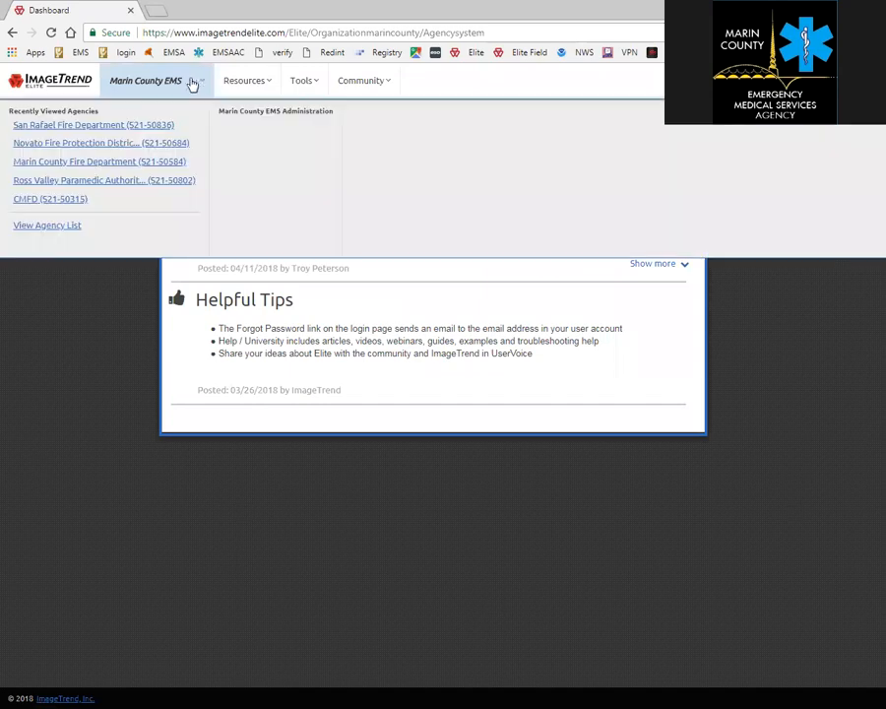
pyautogui.click(100, 128)
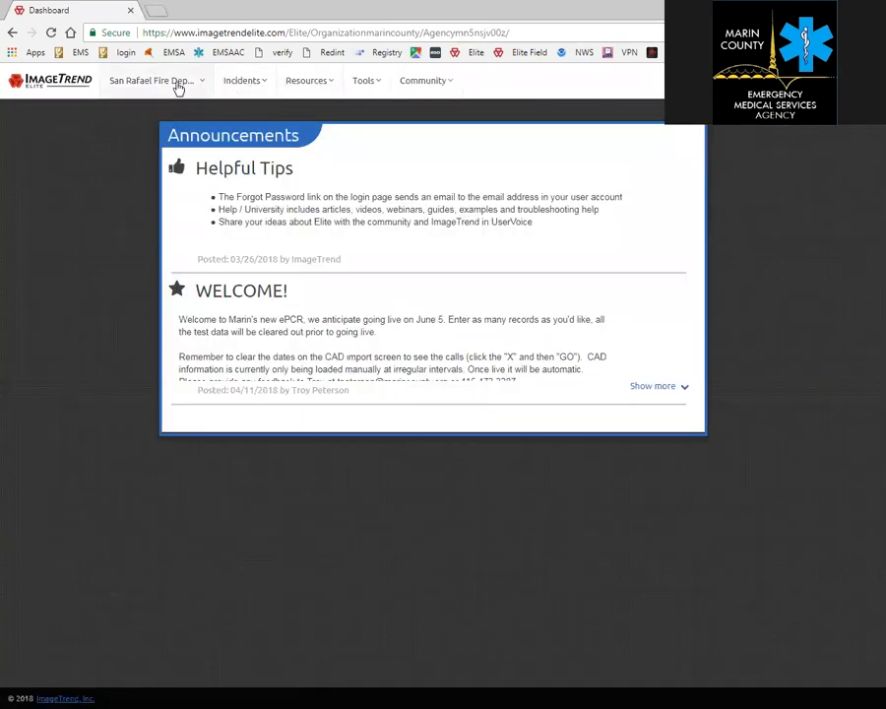
pyautogui.click(260, 88)
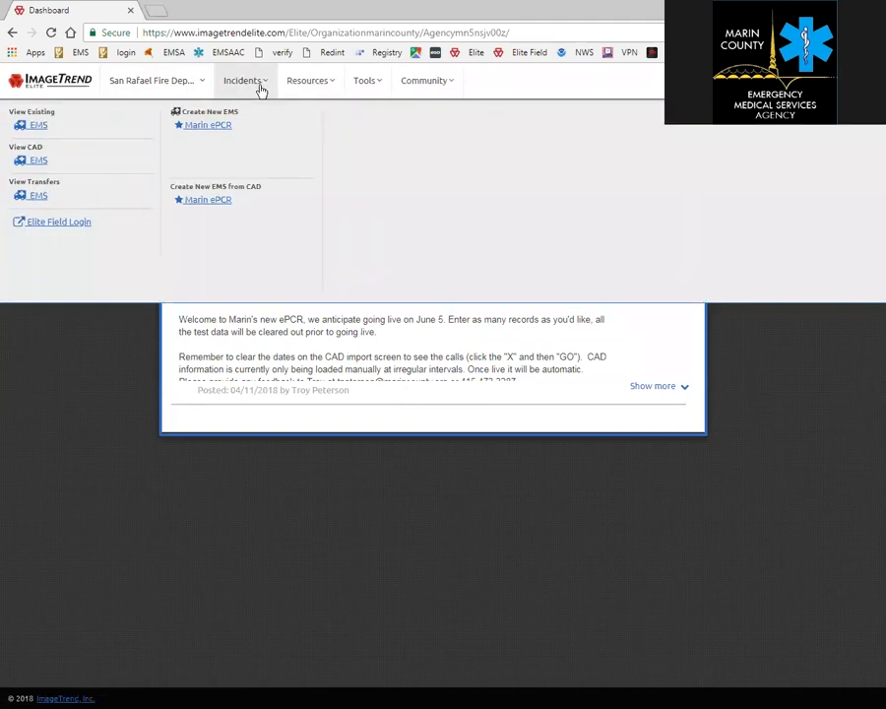
pyautogui.click(89, 339)
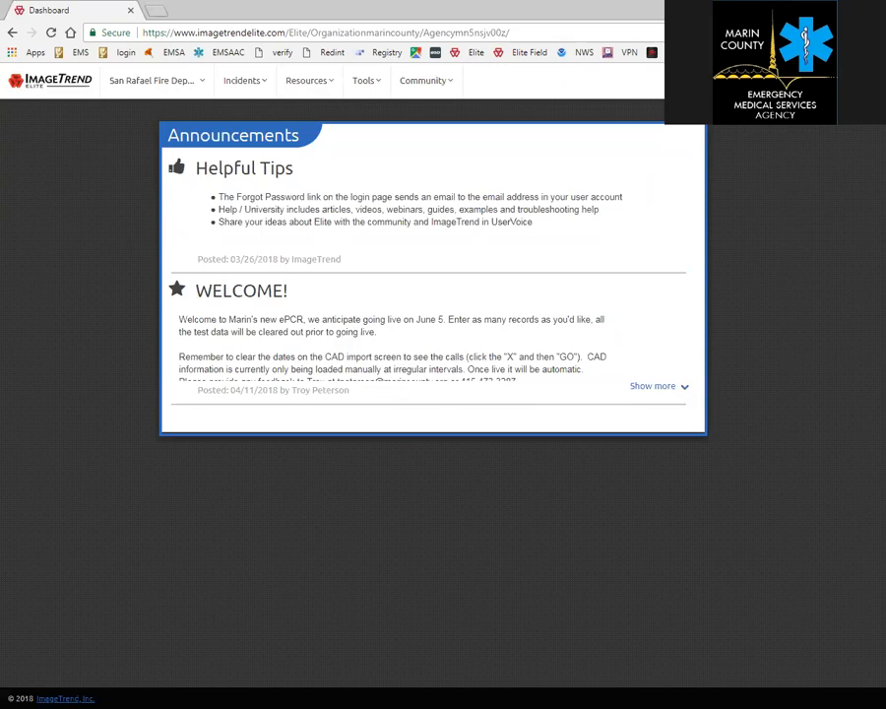
pyautogui.click(818, 7)
pyautogui.click(389, 258)
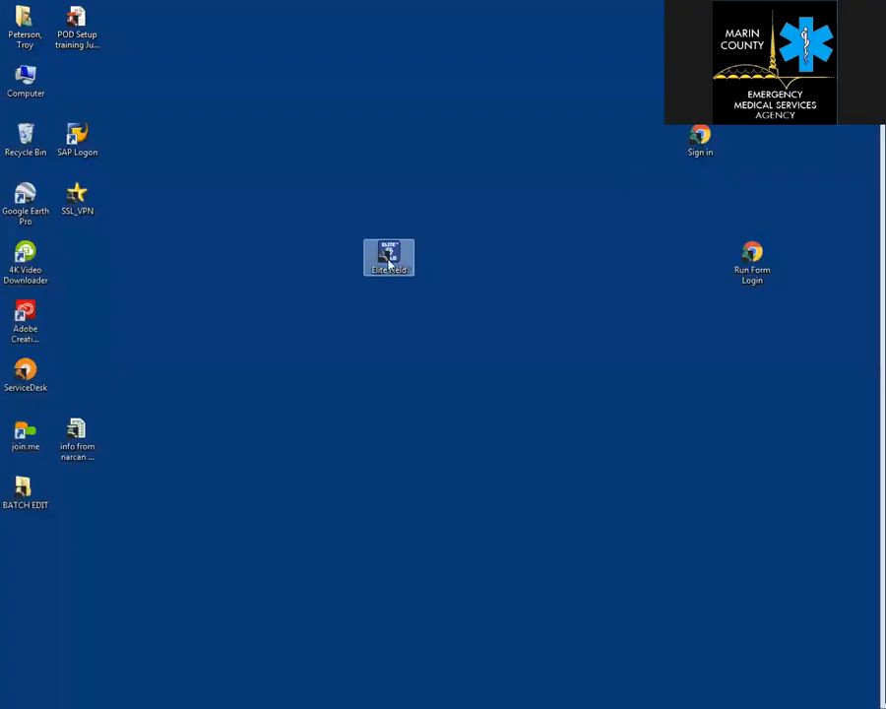
# Launch Elite Field, sign in with the username and password, and continue with San Rafael Fire Department.
pyautogui.doubleClick(389, 263)
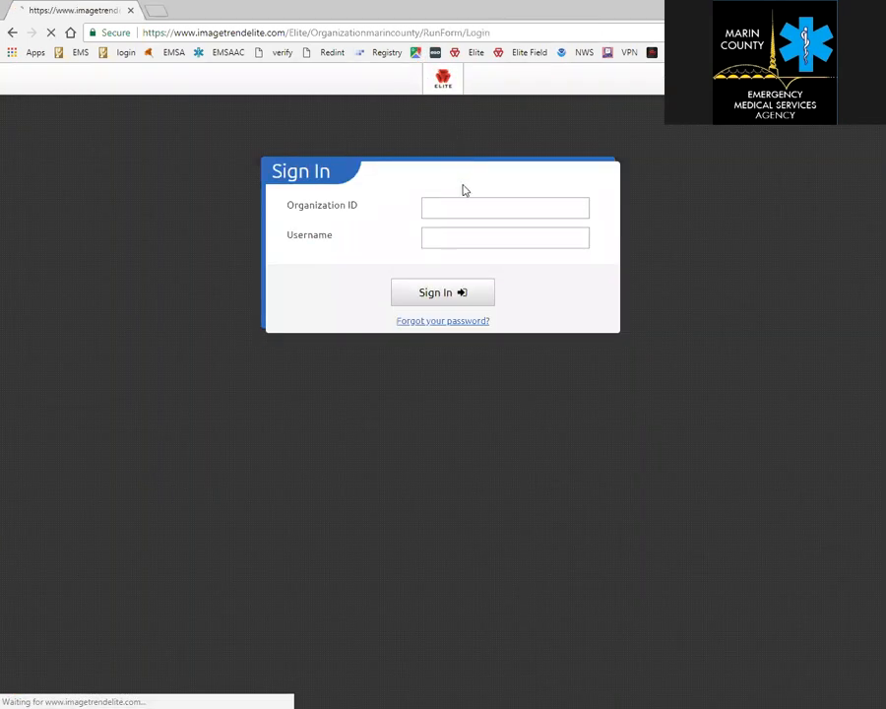
pyautogui.click(450, 207)
pyautogui.write('troyuser')
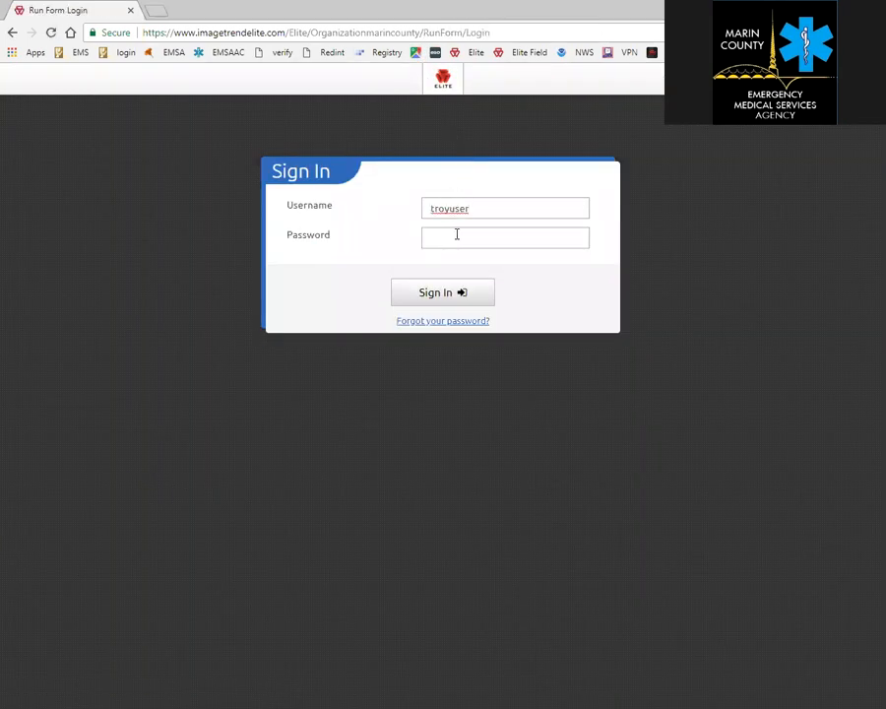
pyautogui.click(457, 236)
pyautogui.write('••••••••')
pyautogui.press('Return')
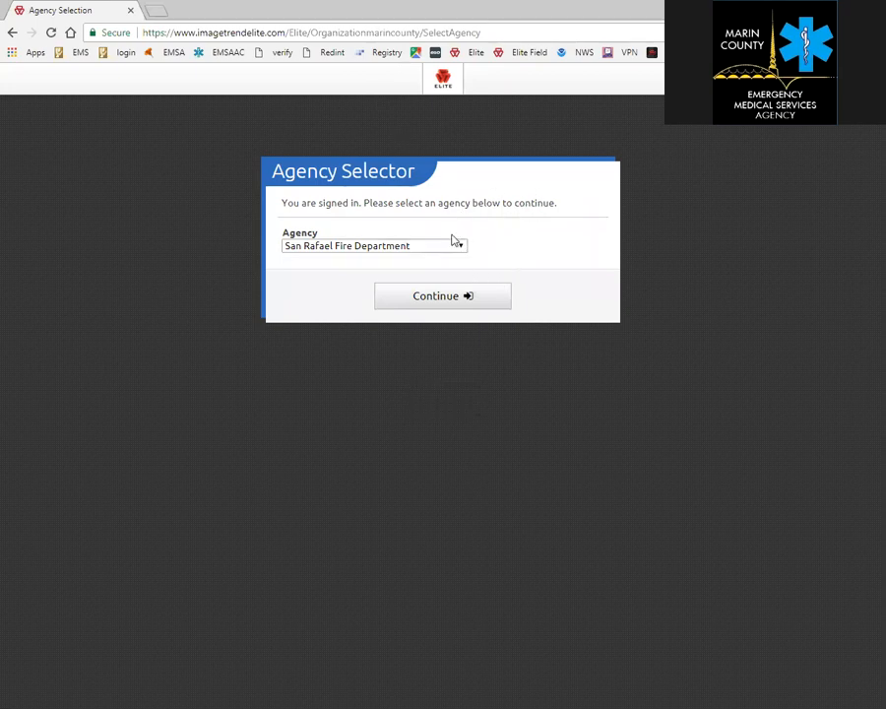
pyautogui.click(435, 298)
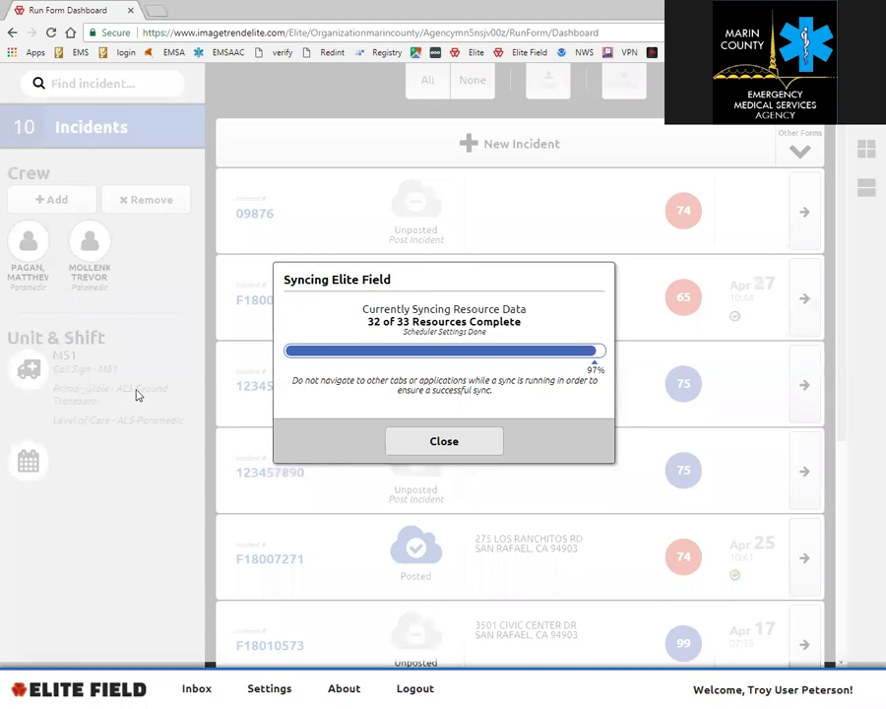
# Dismiss the sync dialog, try All/None selection, and toggle between grid and list views.
pyautogui.click(436, 439)
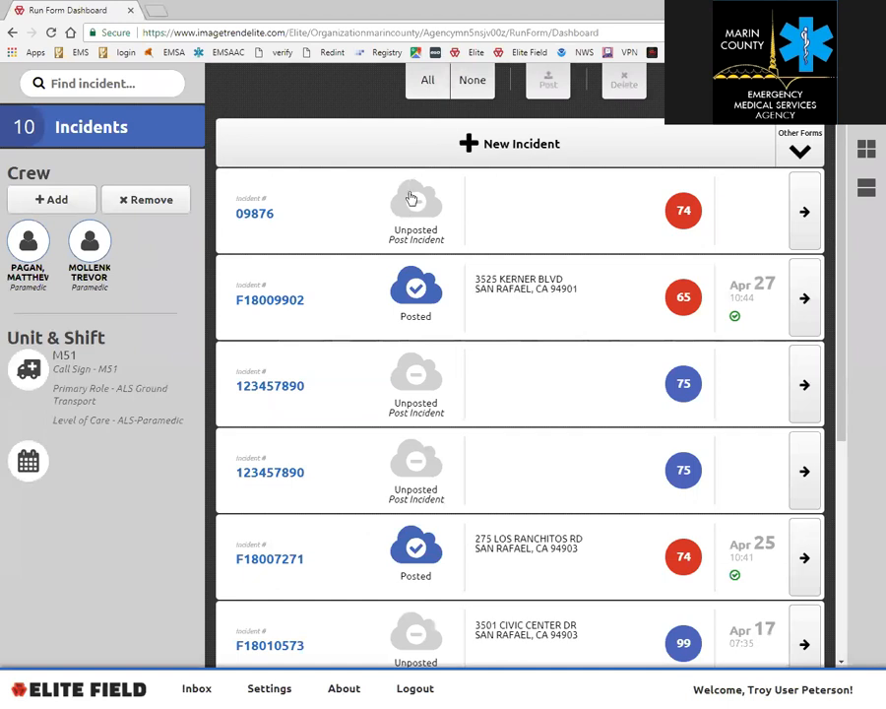
pyautogui.click(427, 78)
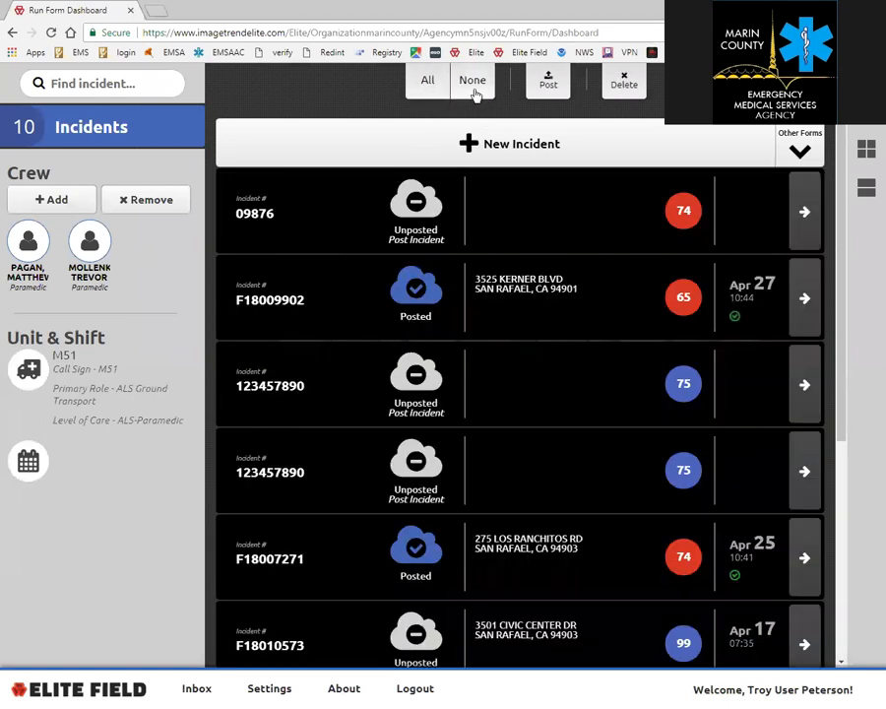
pyautogui.click(472, 84)
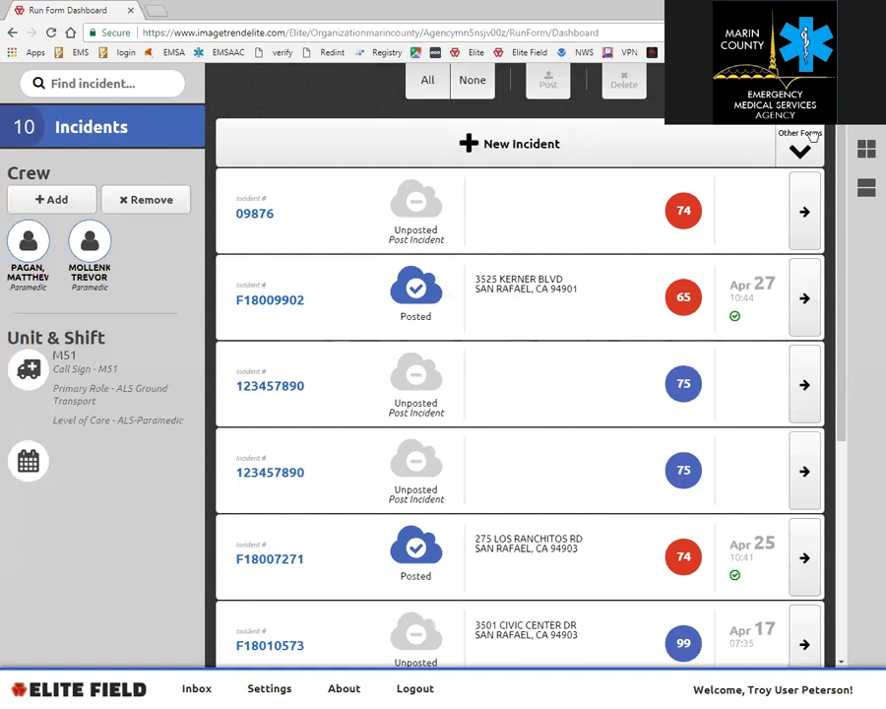
pyautogui.click(866, 148)
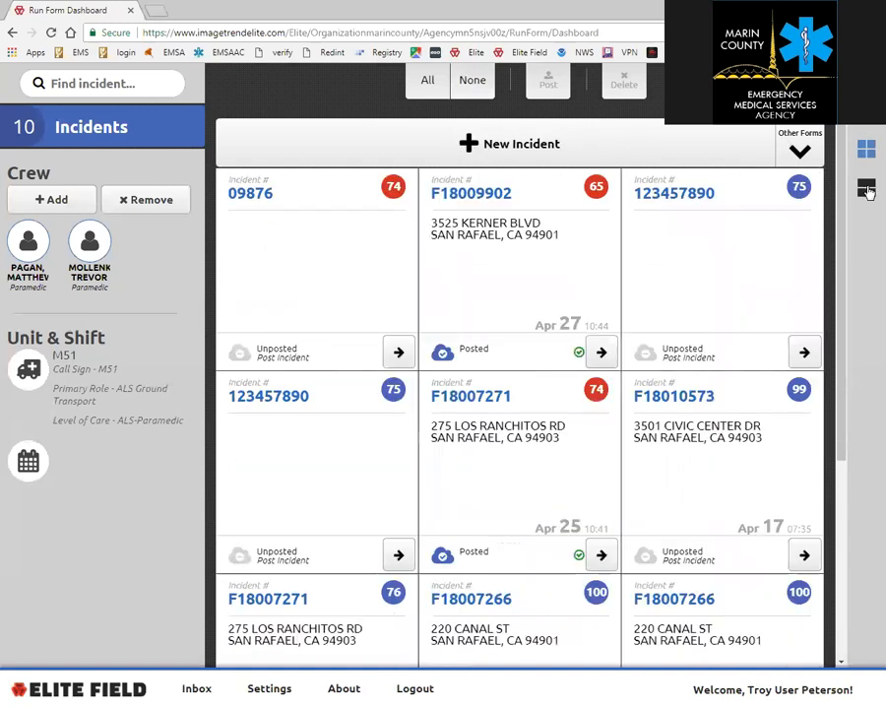
pyautogui.click(867, 188)
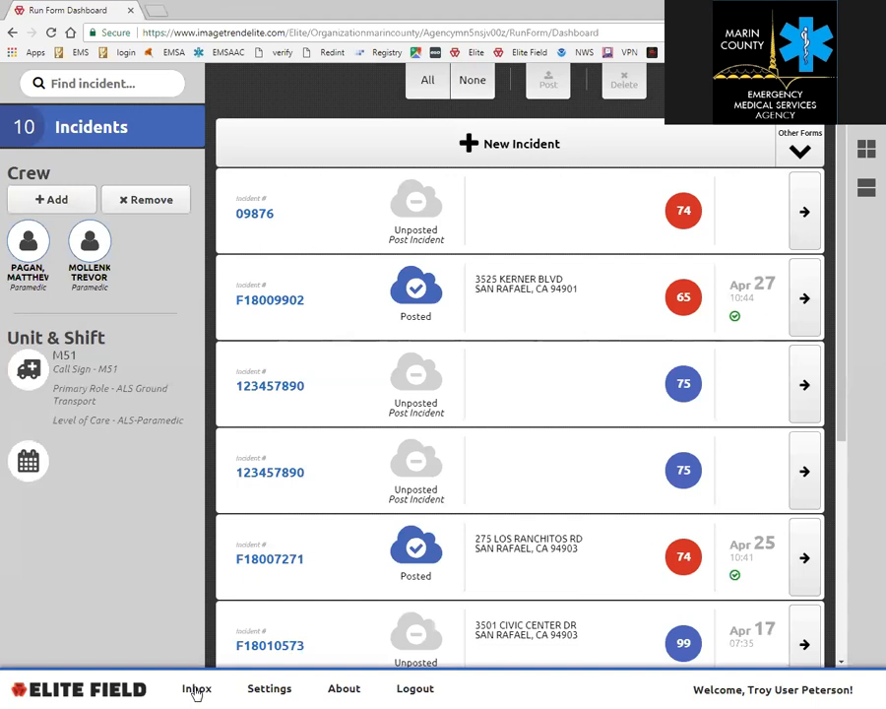
# Review the Settings and About version details, then start a new incident run form.
pyautogui.click(270, 690)
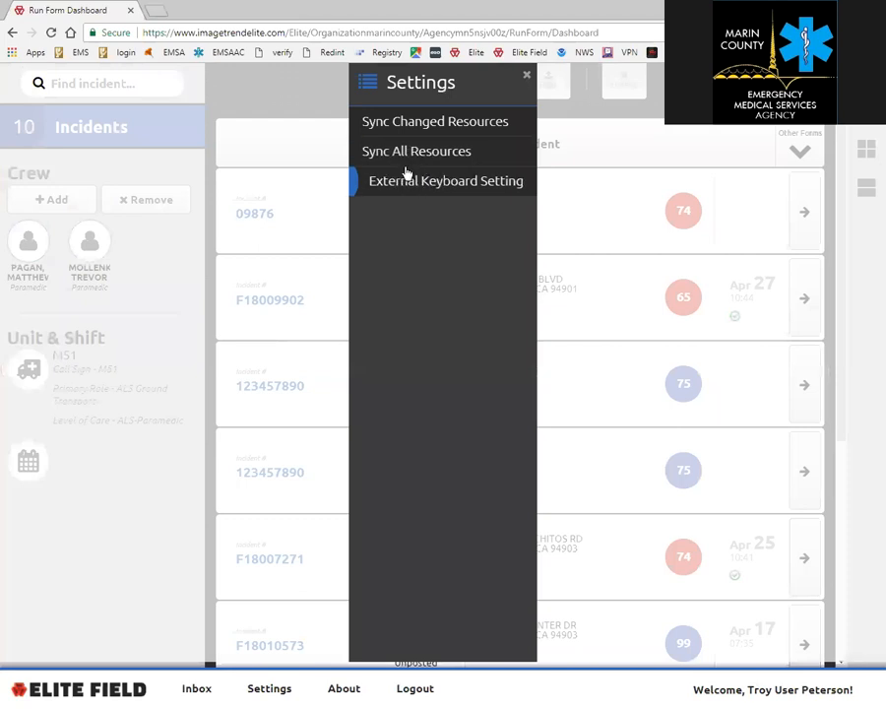
pyautogui.click(346, 689)
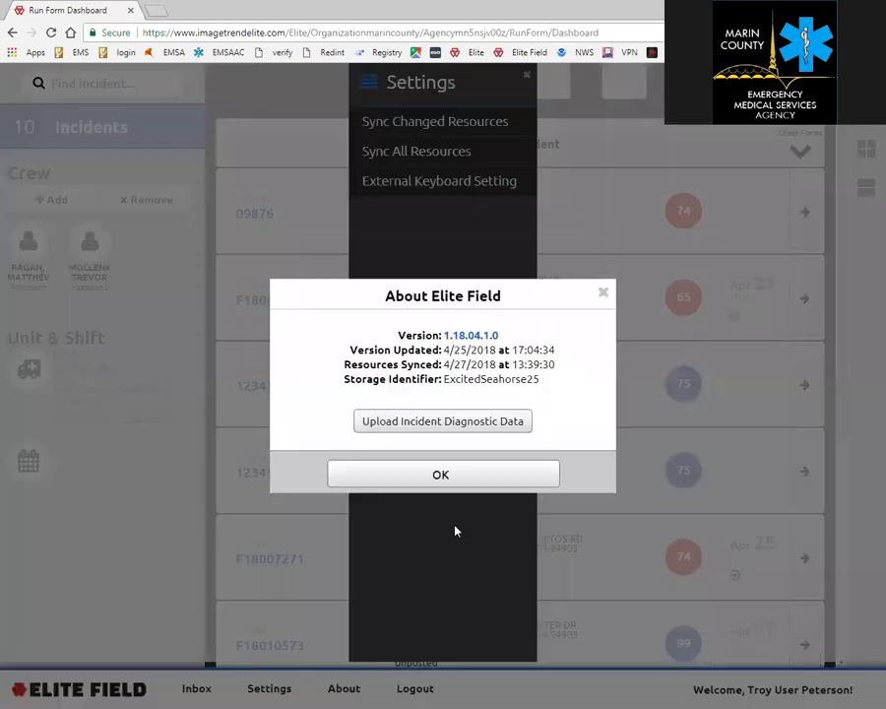
pyautogui.click(437, 476)
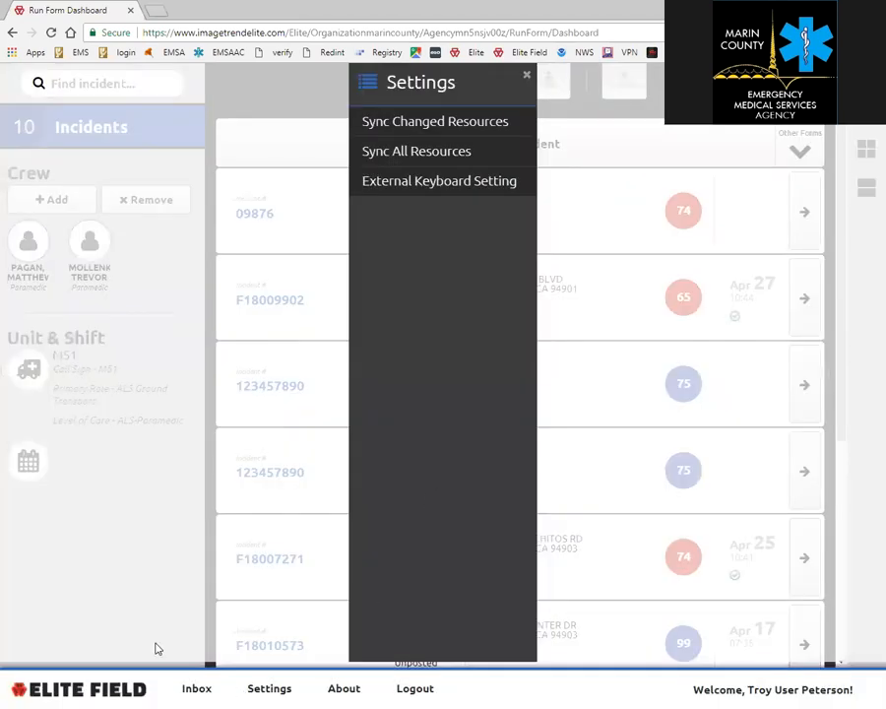
pyautogui.click(528, 79)
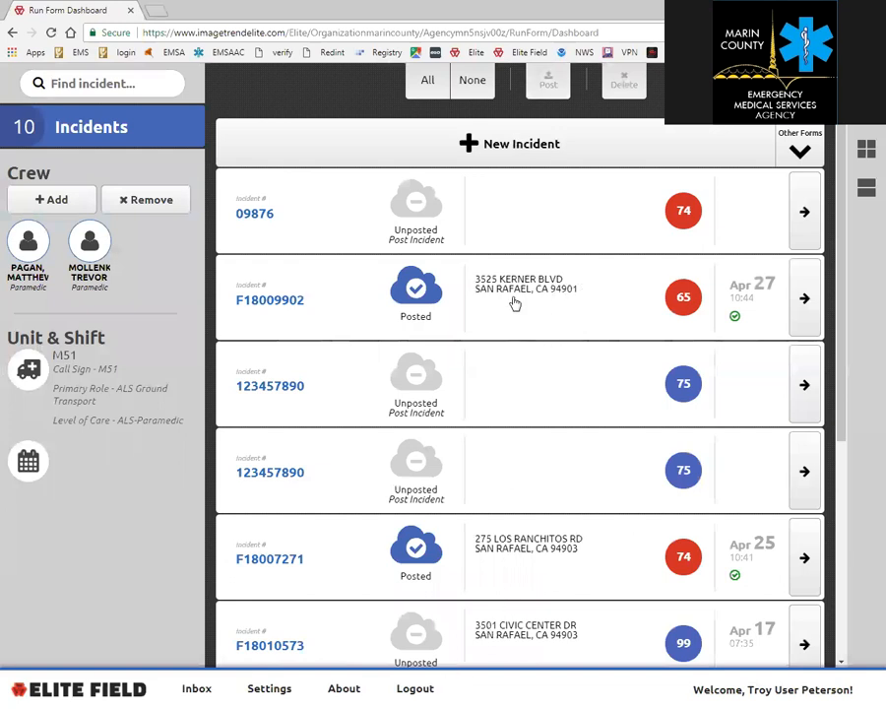
pyautogui.click(487, 144)
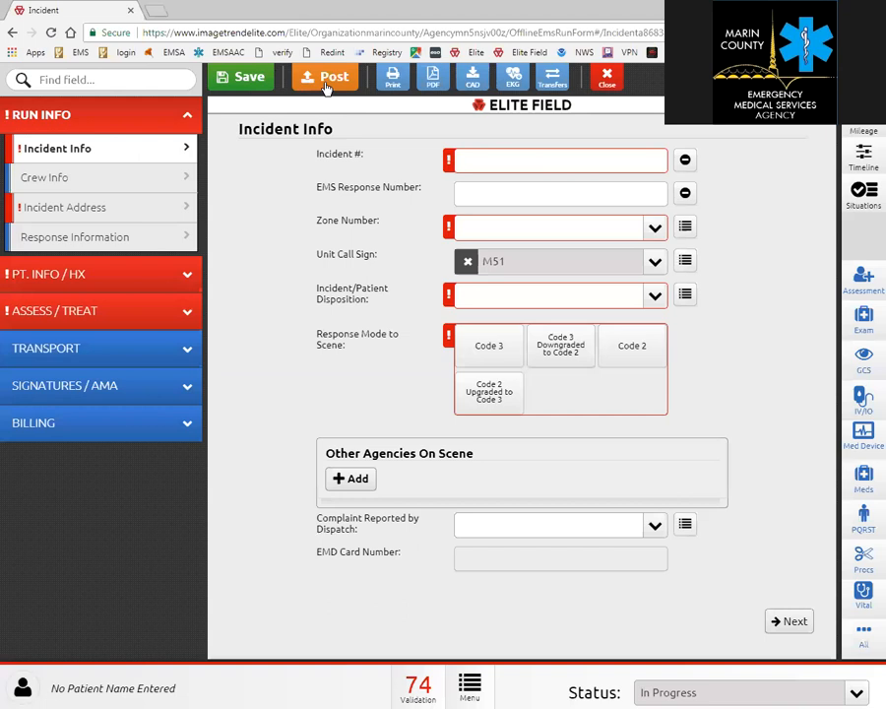
# Print the blank incident as a Marin County PCR report, then close the report tab.
pyautogui.click(393, 78)
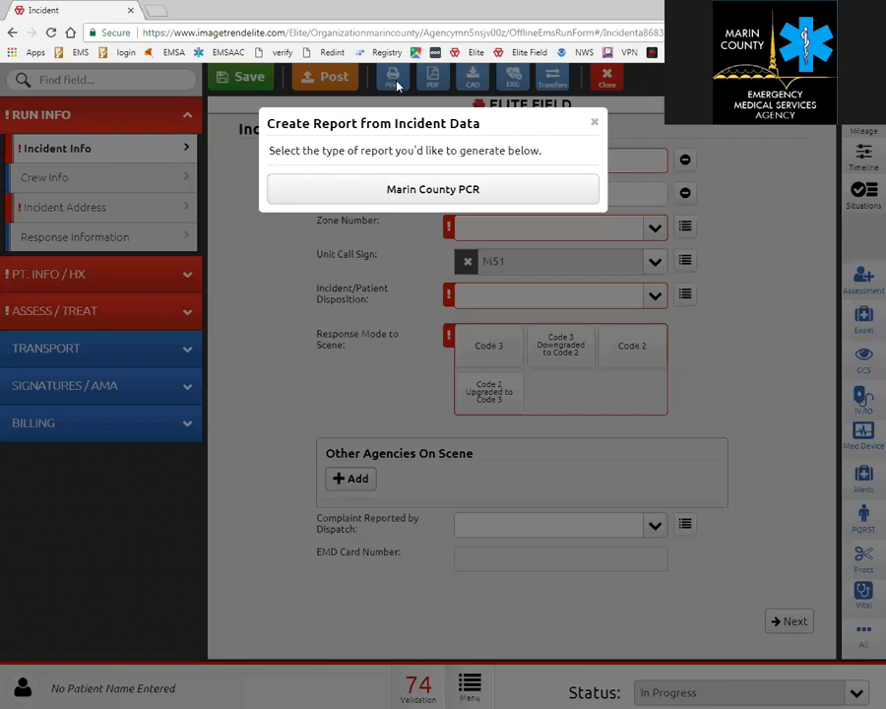
pyautogui.click(395, 190)
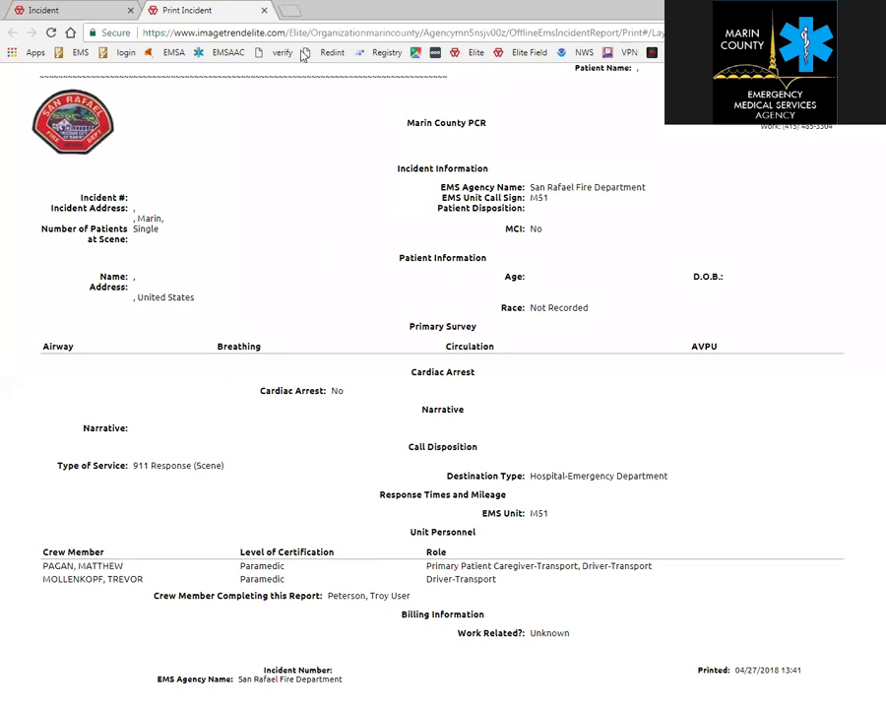
pyautogui.click(264, 11)
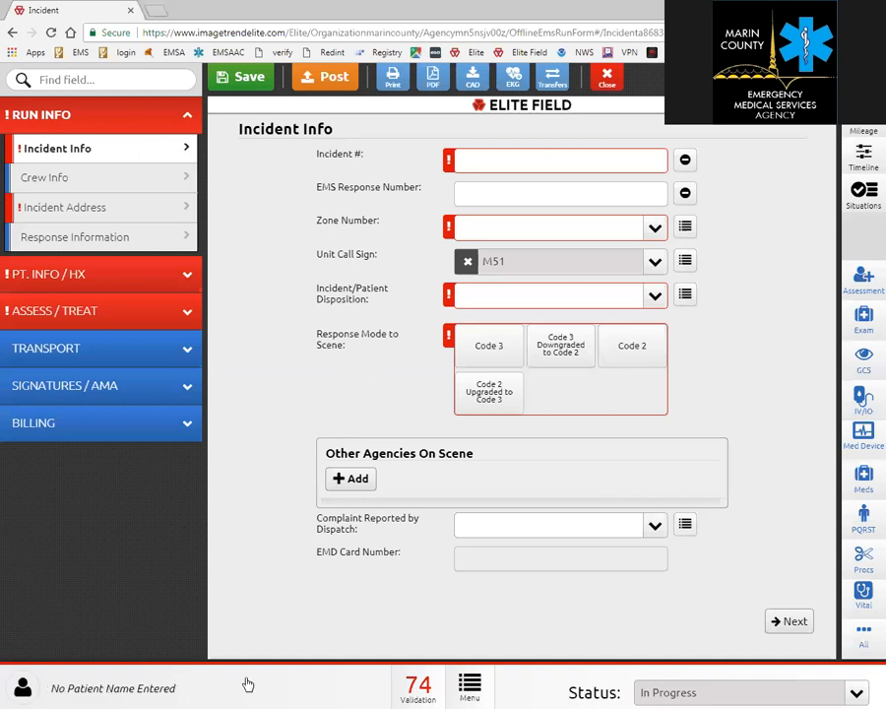
pyautogui.click(421, 694)
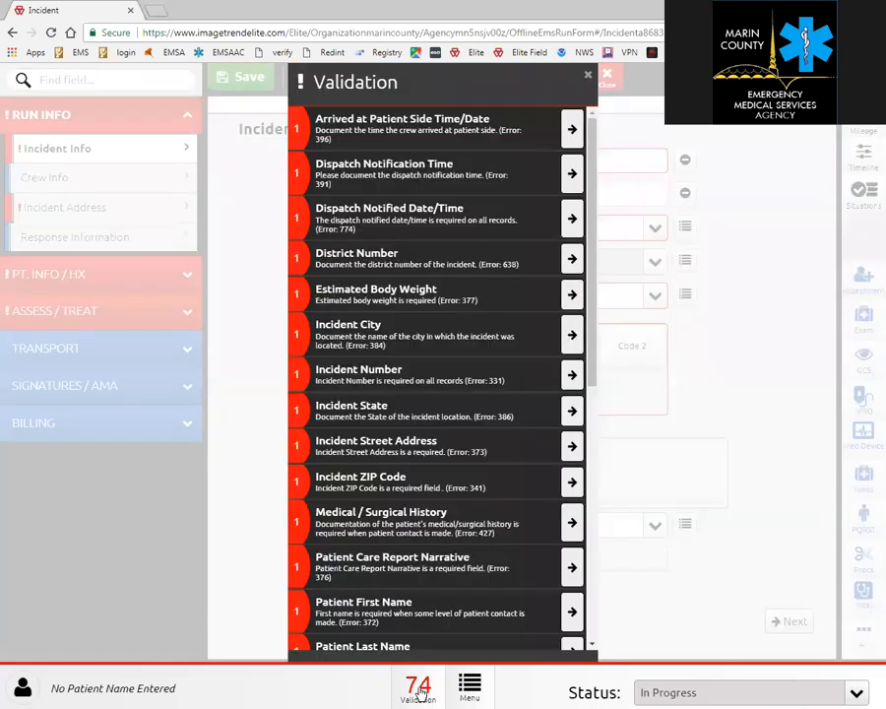
pyautogui.click(587, 74)
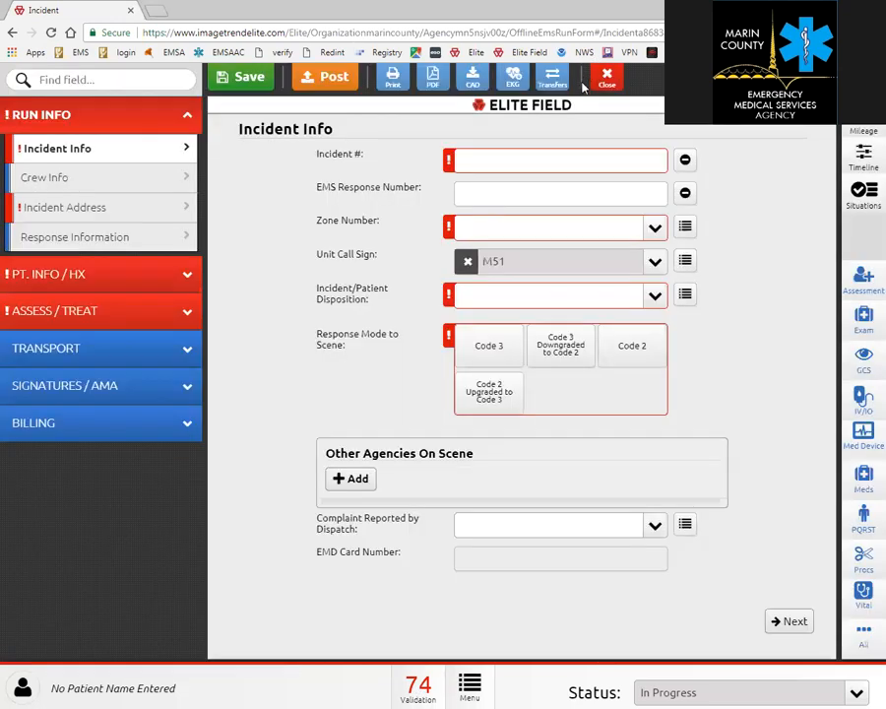
pyautogui.click(471, 692)
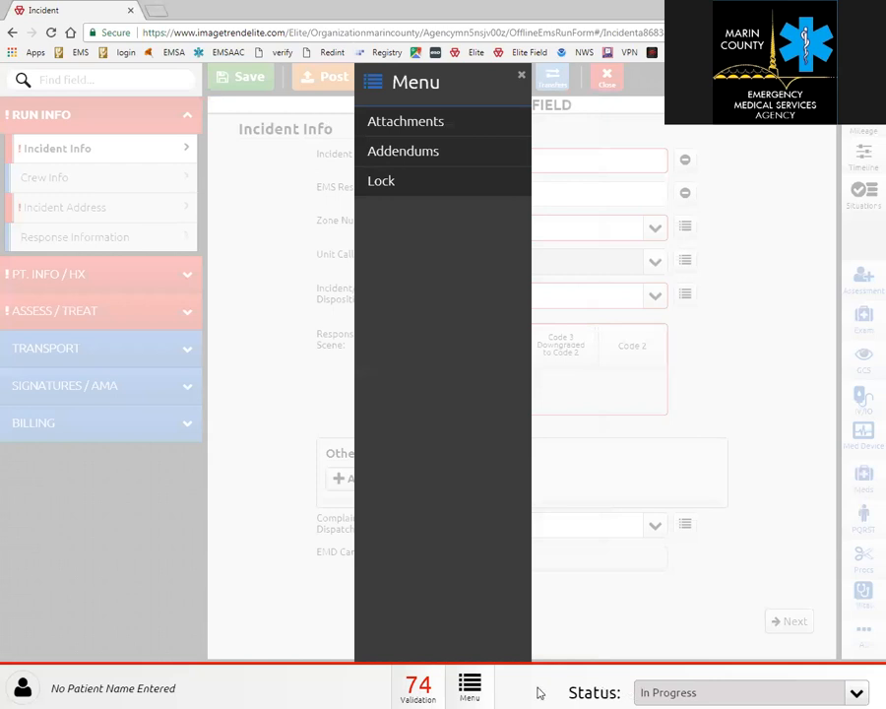
pyautogui.click(522, 75)
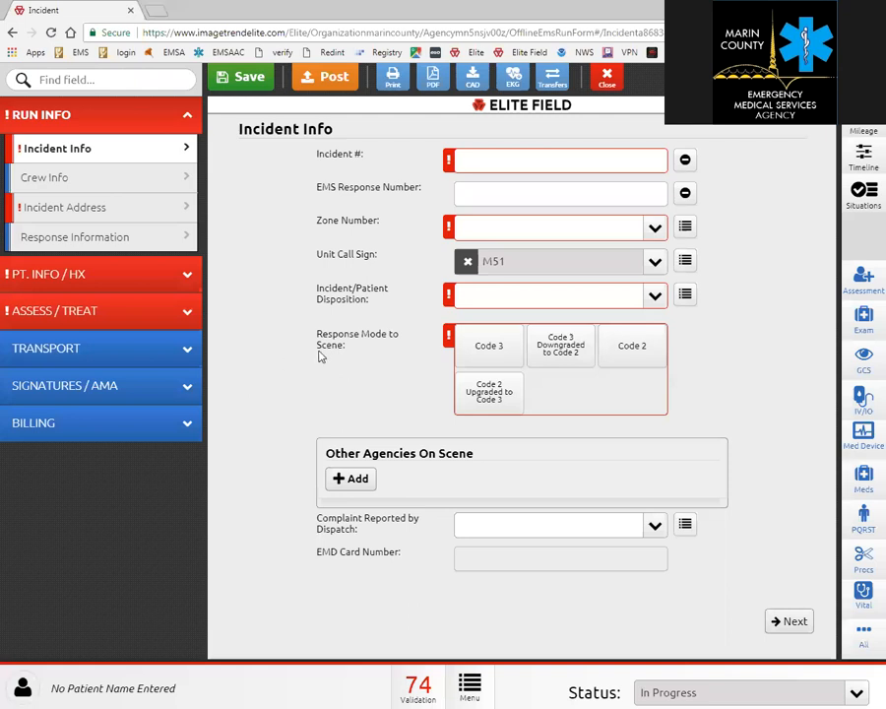
pyautogui.click(473, 79)
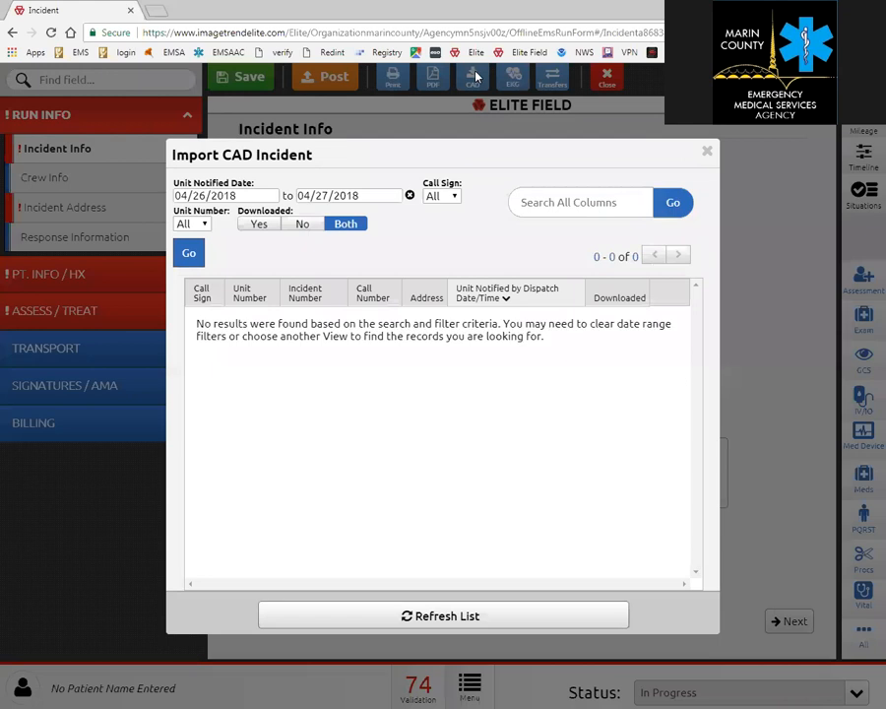
pyautogui.click(410, 196)
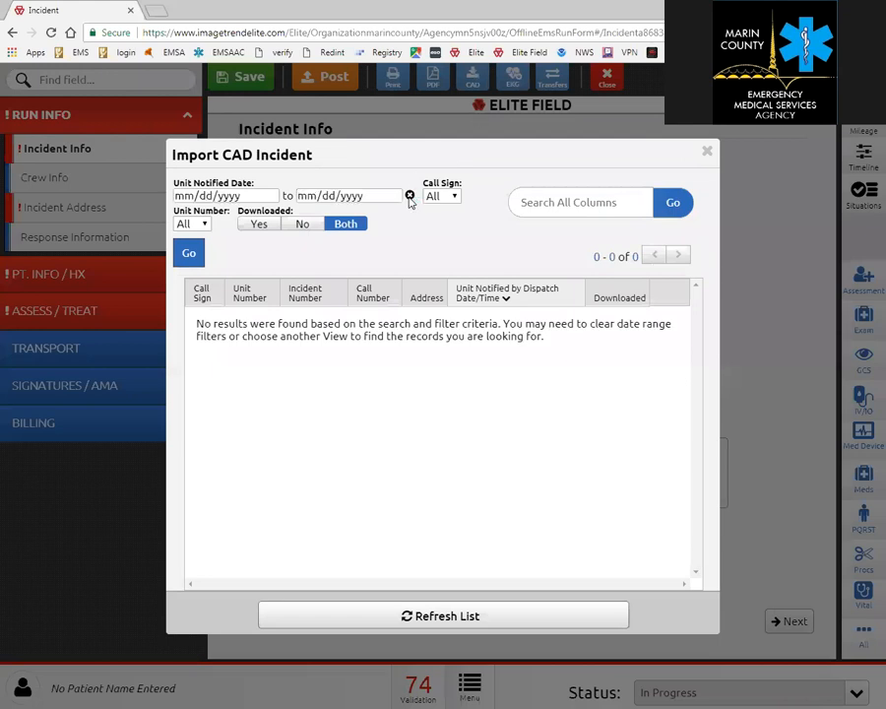
pyautogui.click(205, 226)
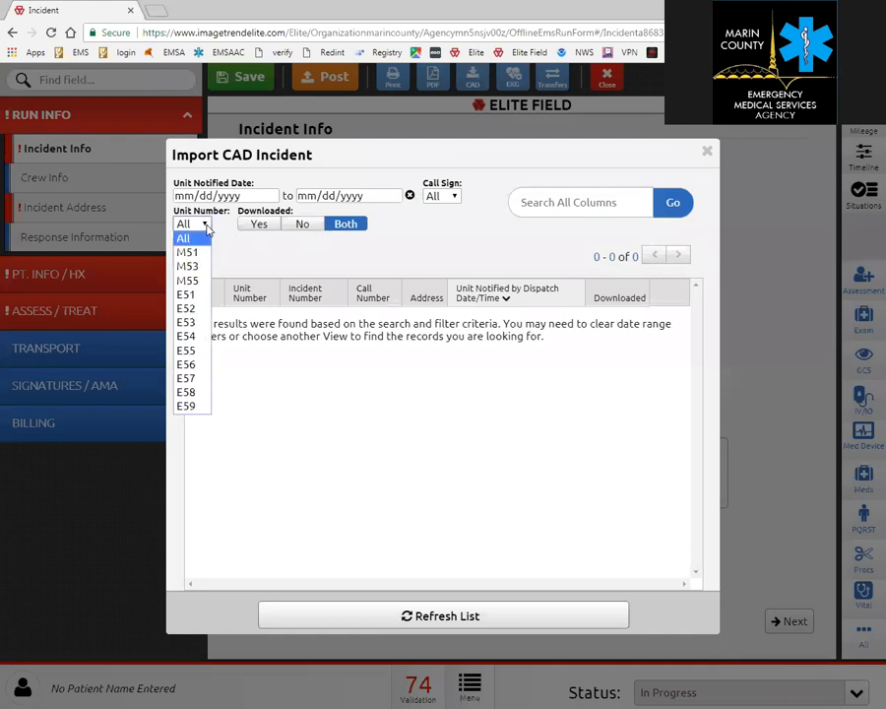
pyautogui.click(190, 253)
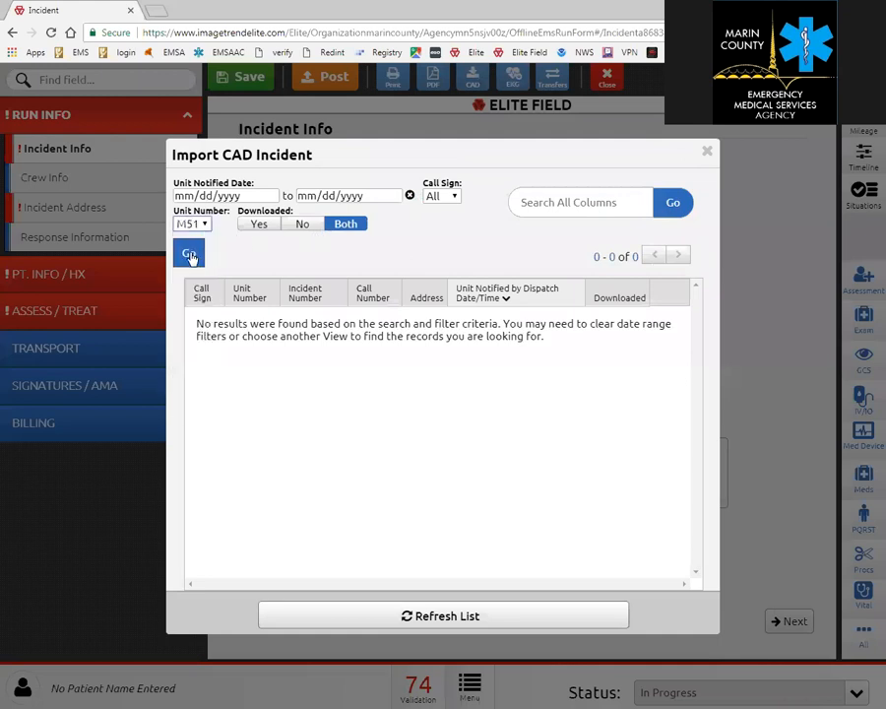
pyautogui.click(190, 254)
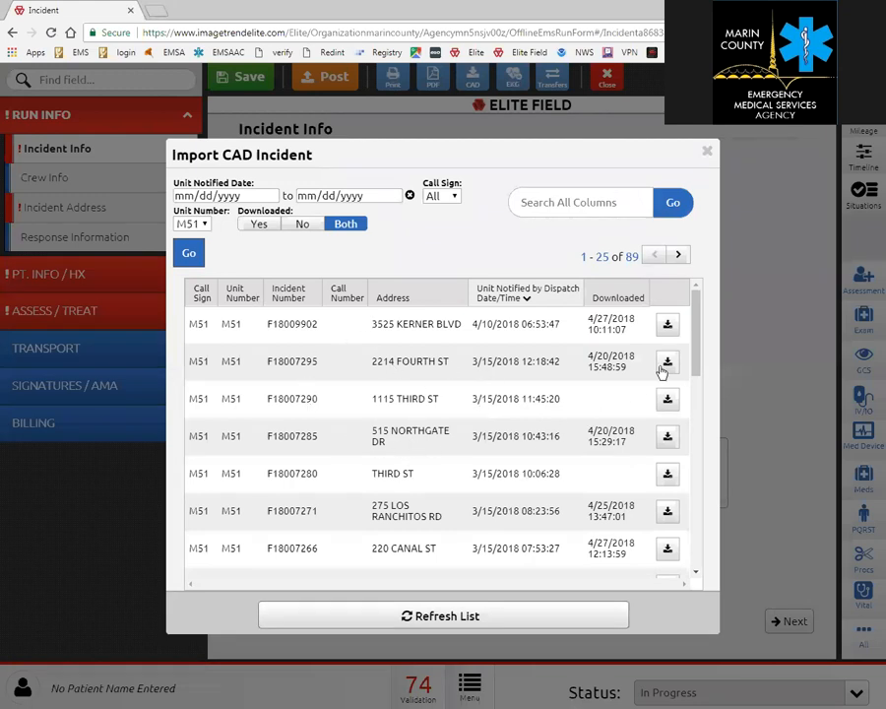
pyautogui.click(670, 442)
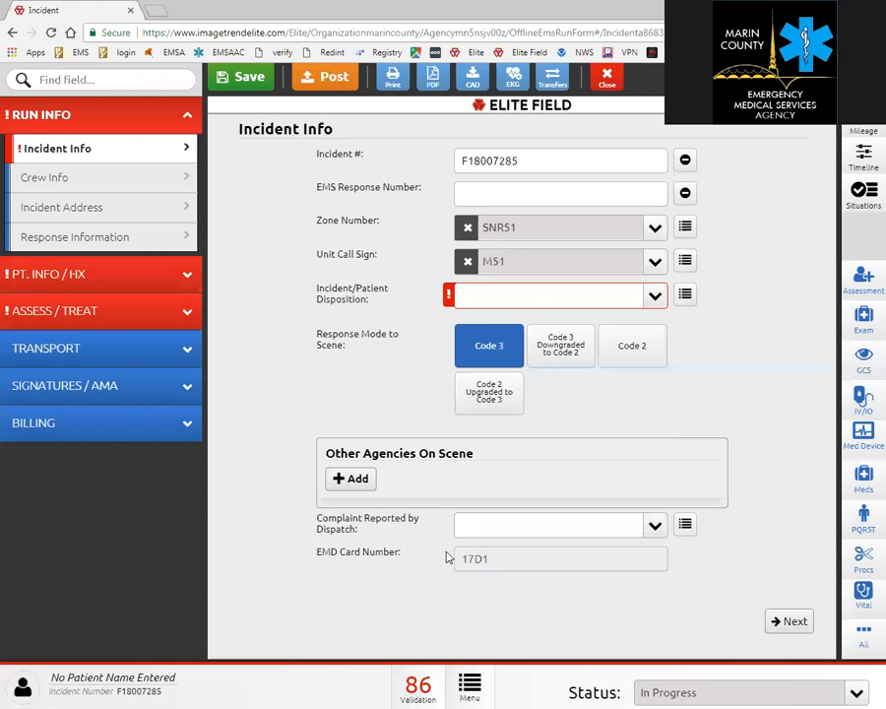
# Set the incident disposition to Transported by this EMS Unit.
pyautogui.click(116, 217)
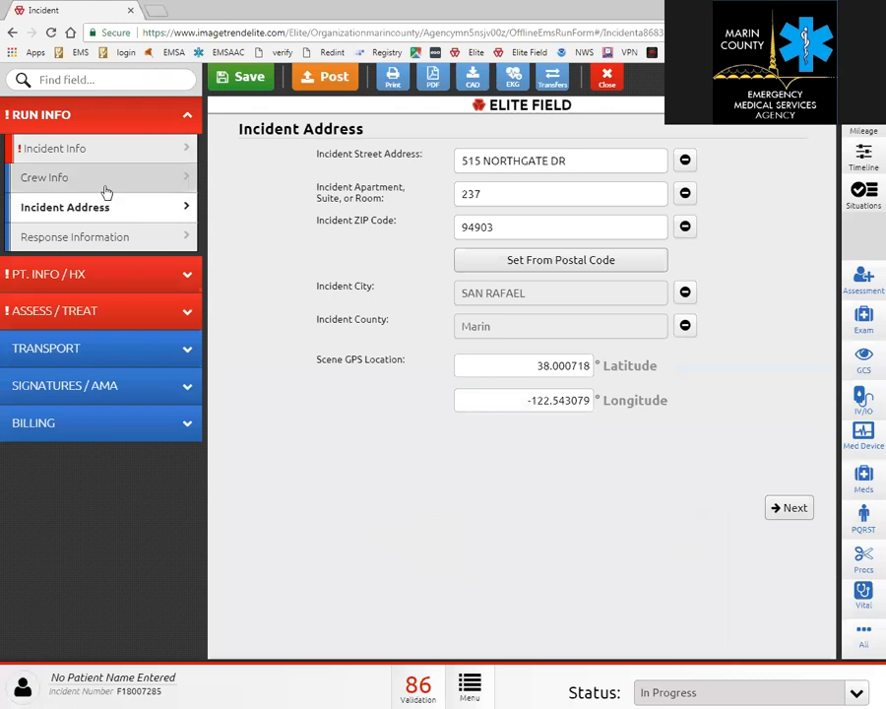
pyautogui.click(106, 189)
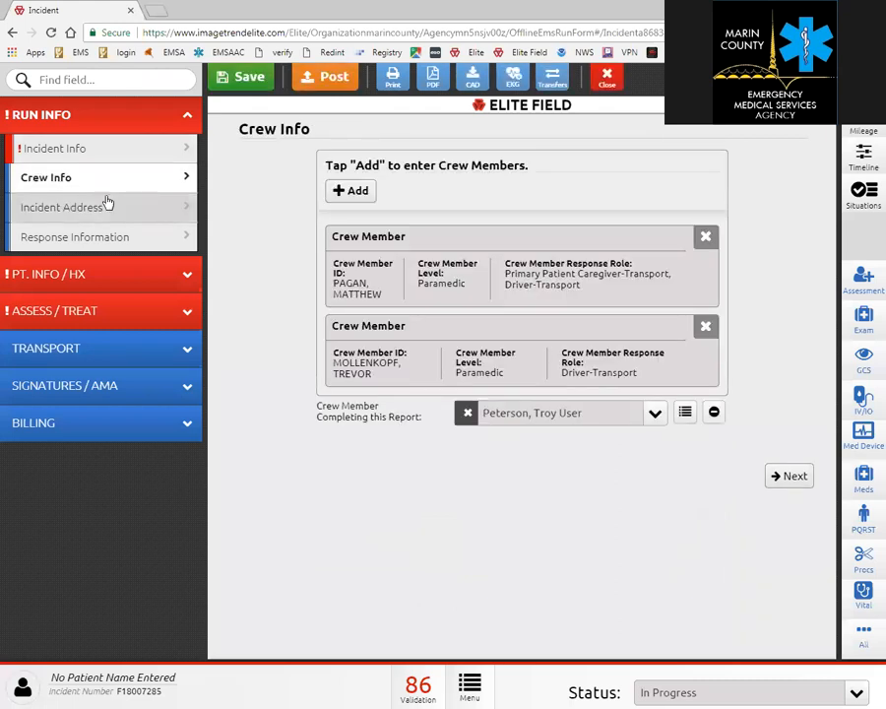
pyautogui.click(84, 150)
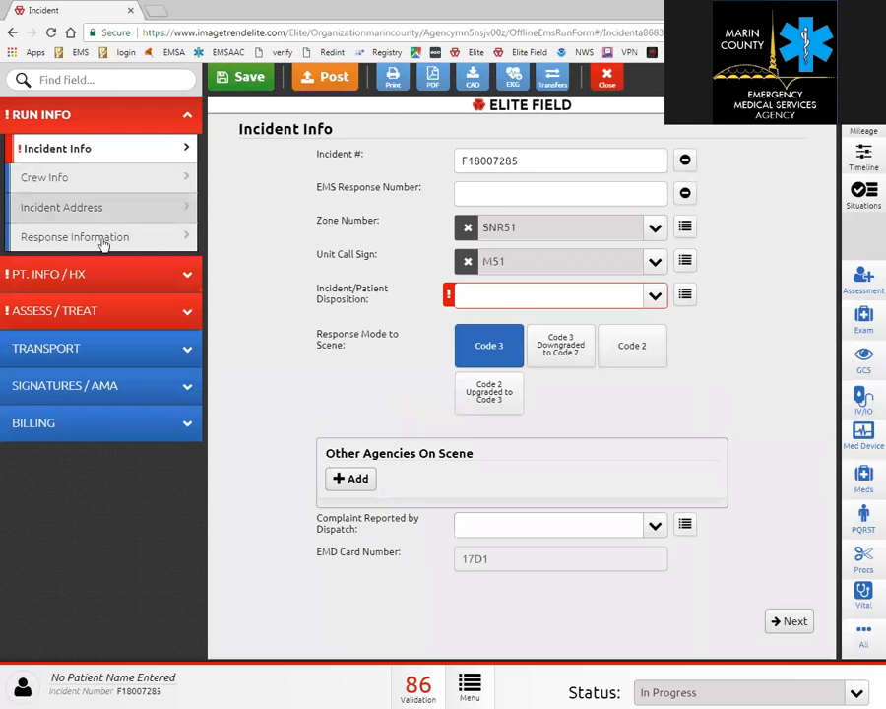
pyautogui.click(657, 298)
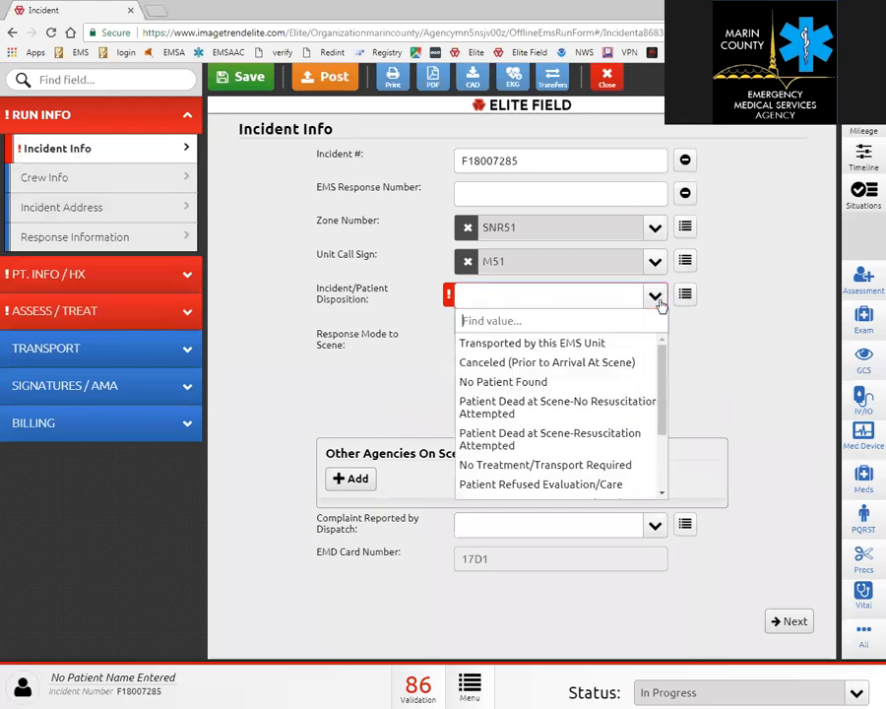
pyautogui.click(593, 345)
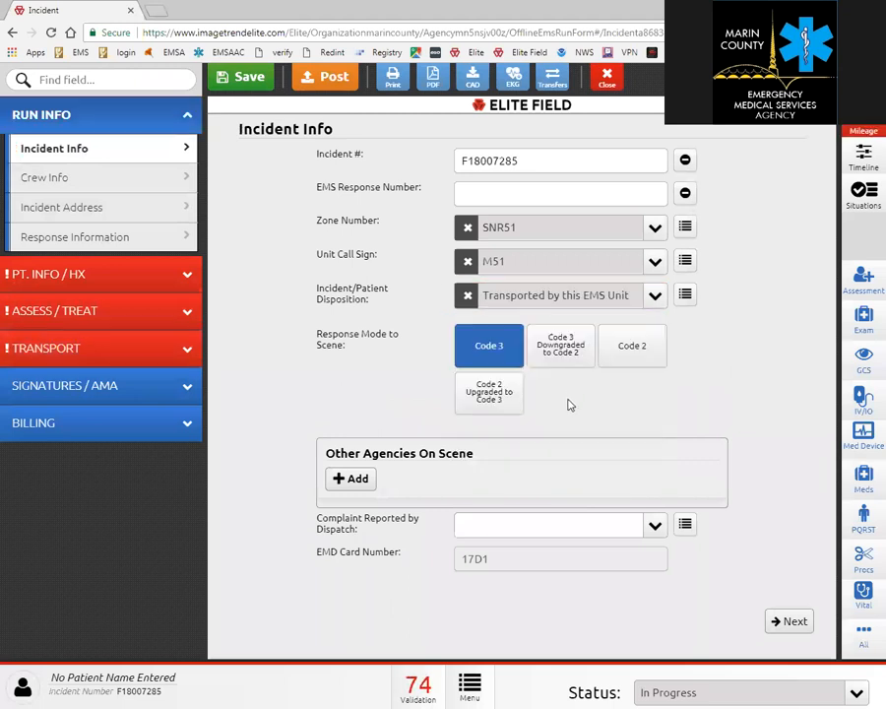
# Add Novato Fire Protection District as another agency on scene with ID E66.
pyautogui.click(357, 479)
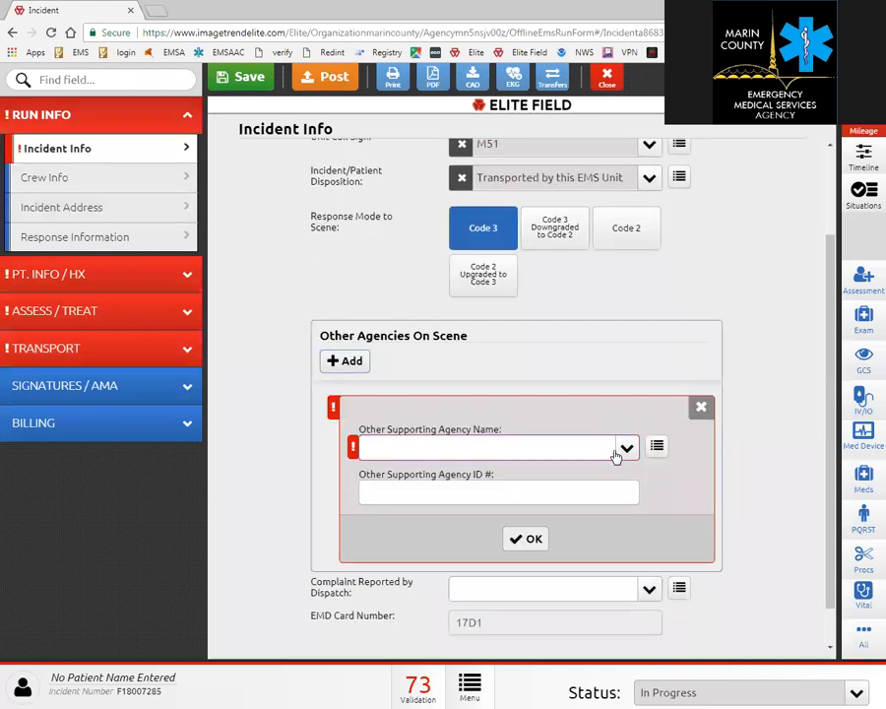
pyautogui.click(614, 456)
pyautogui.click(481, 254)
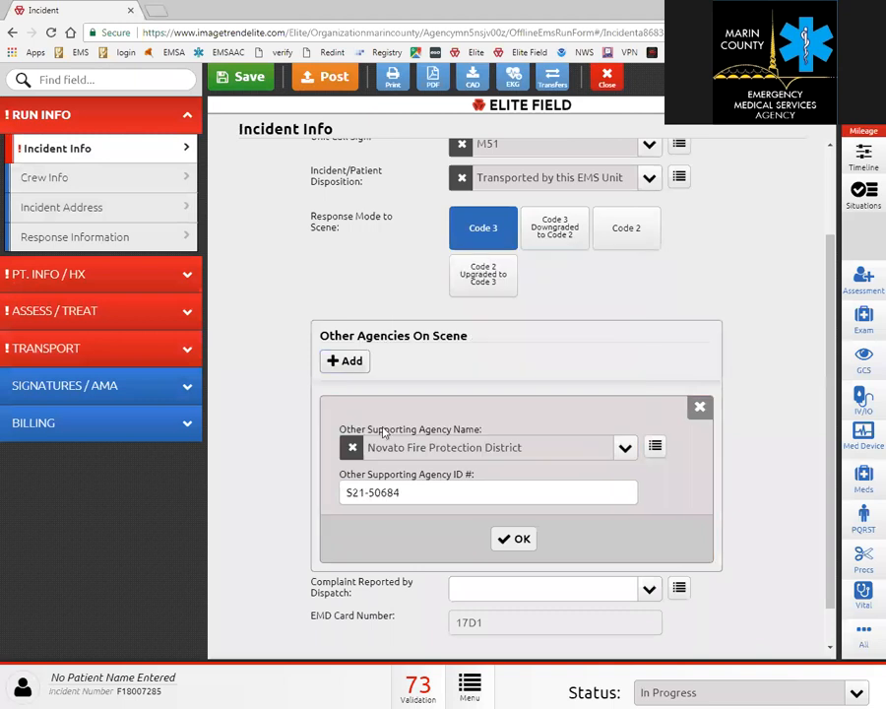
pyautogui.moveTo(410, 491); pyautogui.dragTo(199, 488)
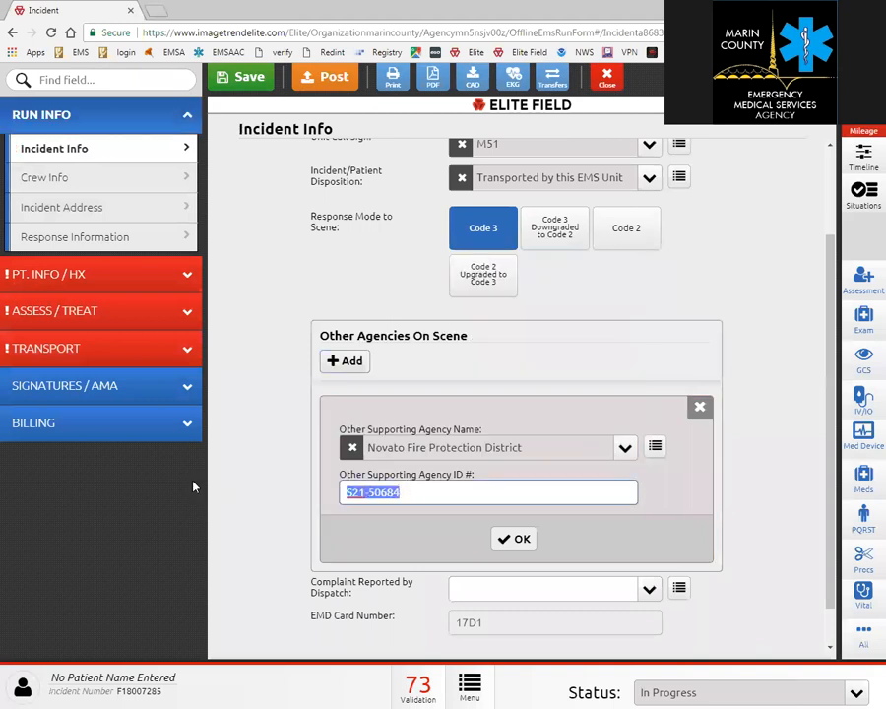
pyautogui.write('E66')
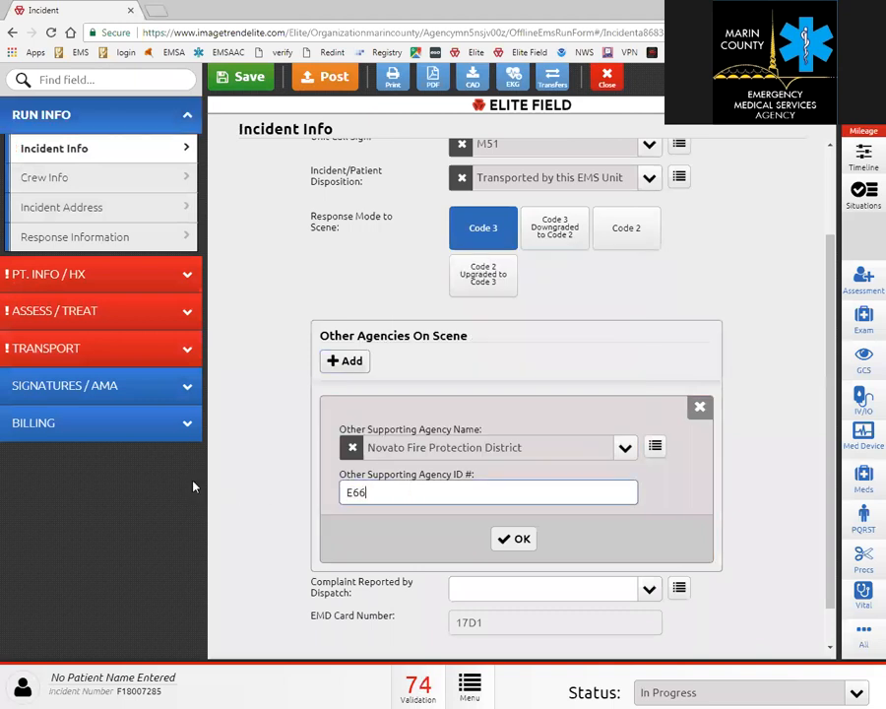
pyautogui.click(516, 538)
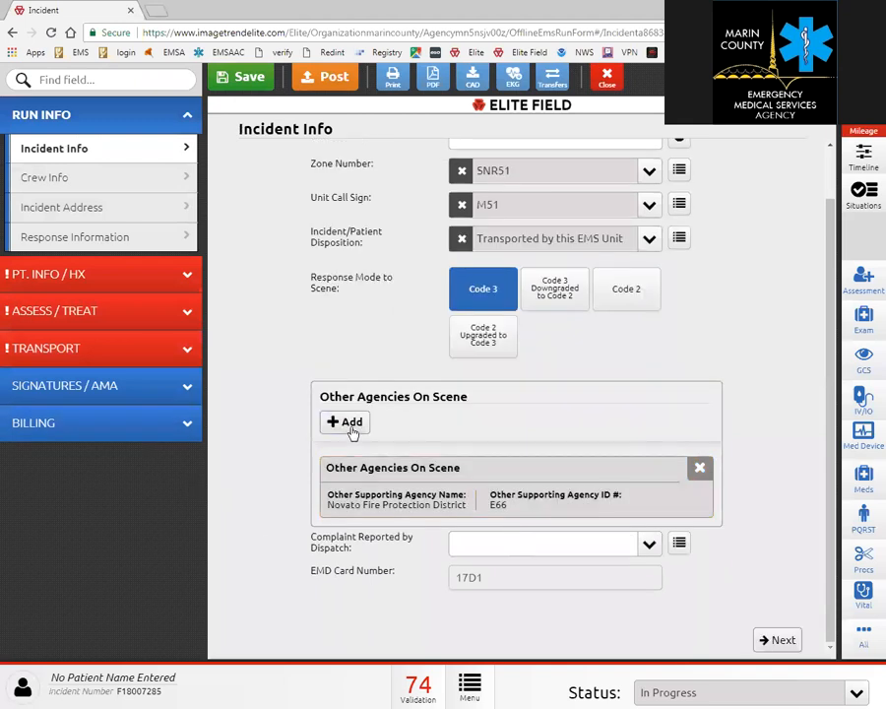
# Set the dispatch complaint to Abdominal Pain/Problems and move on to Crew Info.
pyautogui.click(649, 545)
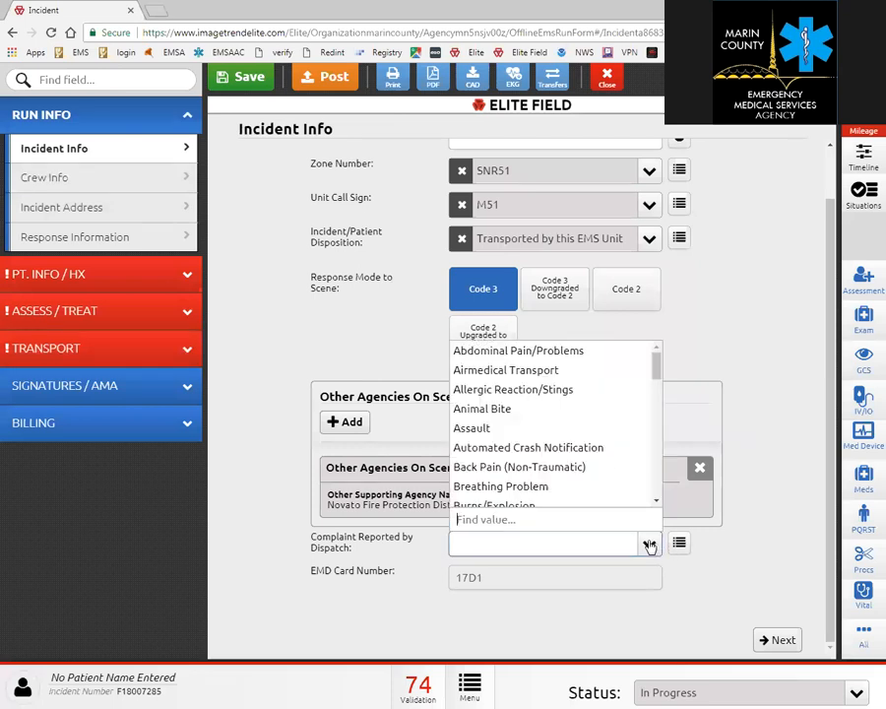
pyautogui.click(591, 358)
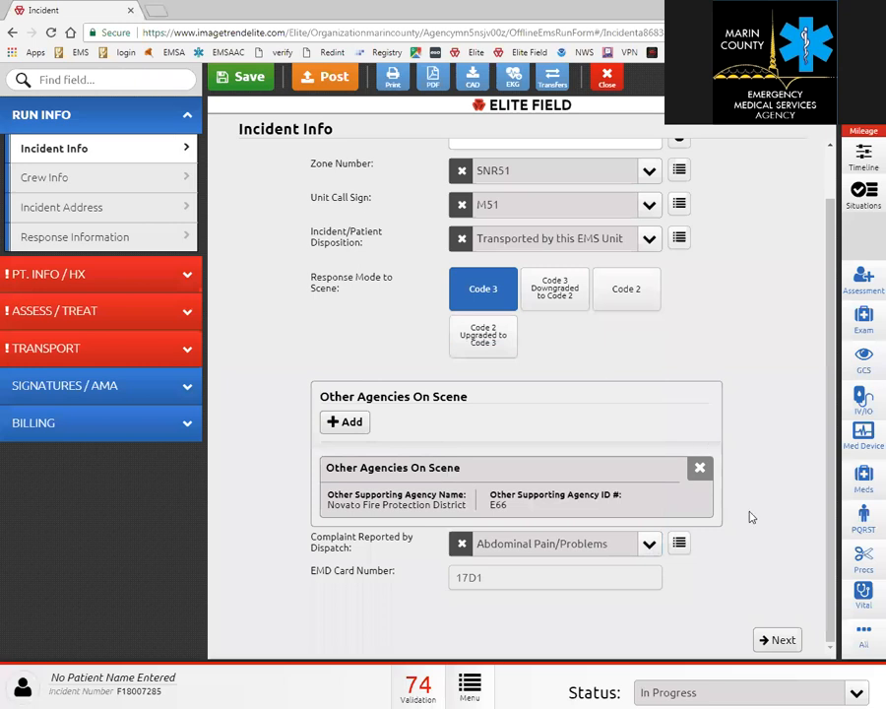
pyautogui.click(777, 642)
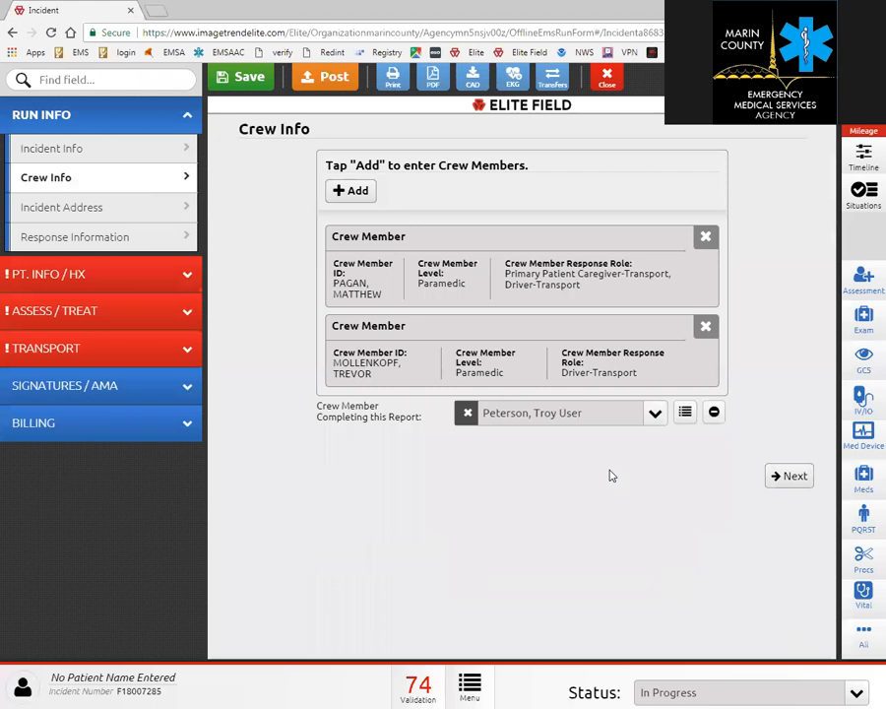
# Add Medic, Other as a Paramedic in the Other Patient Caregiver-At Scene role, then enter the other medic's name.
pyautogui.click(369, 191)
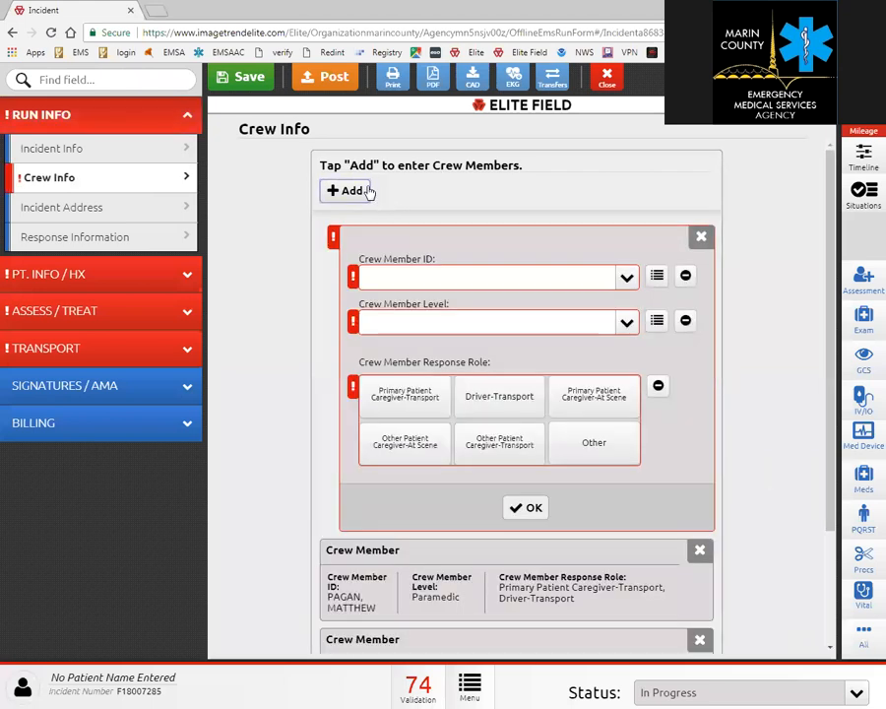
pyautogui.click(626, 279)
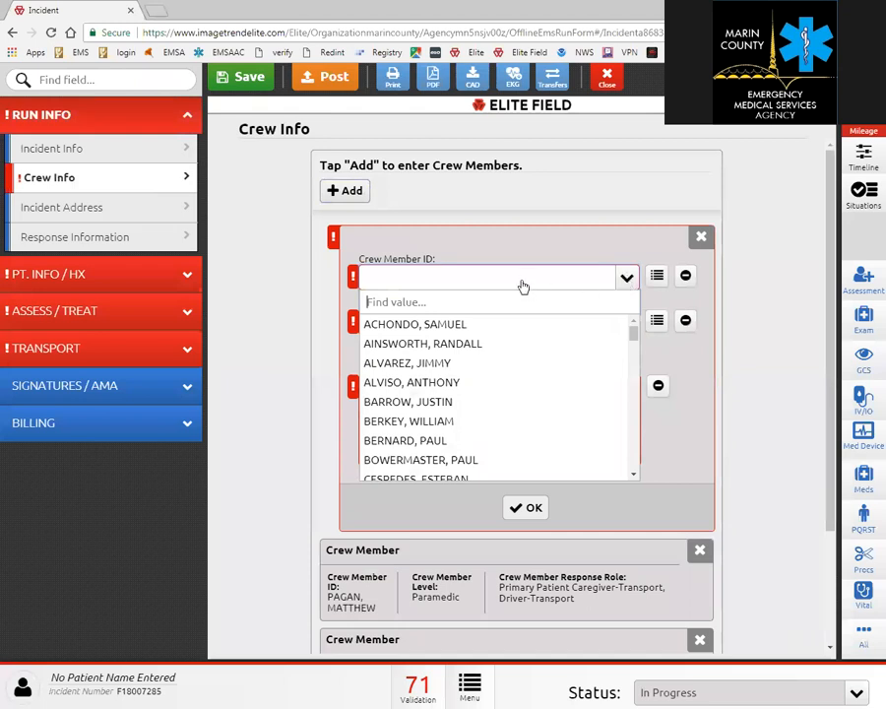
pyautogui.write('other')
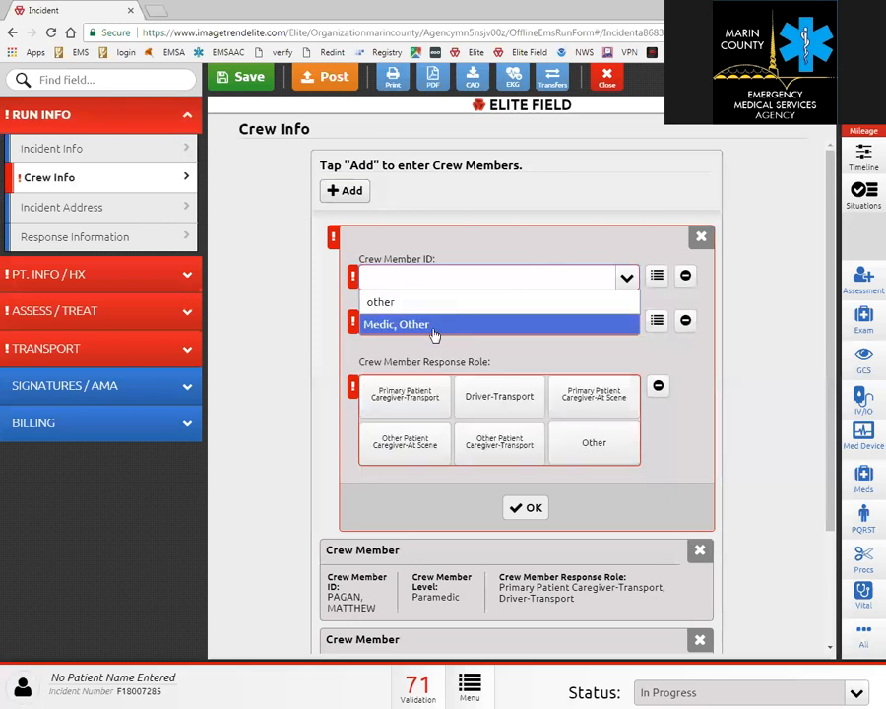
pyautogui.click(432, 330)
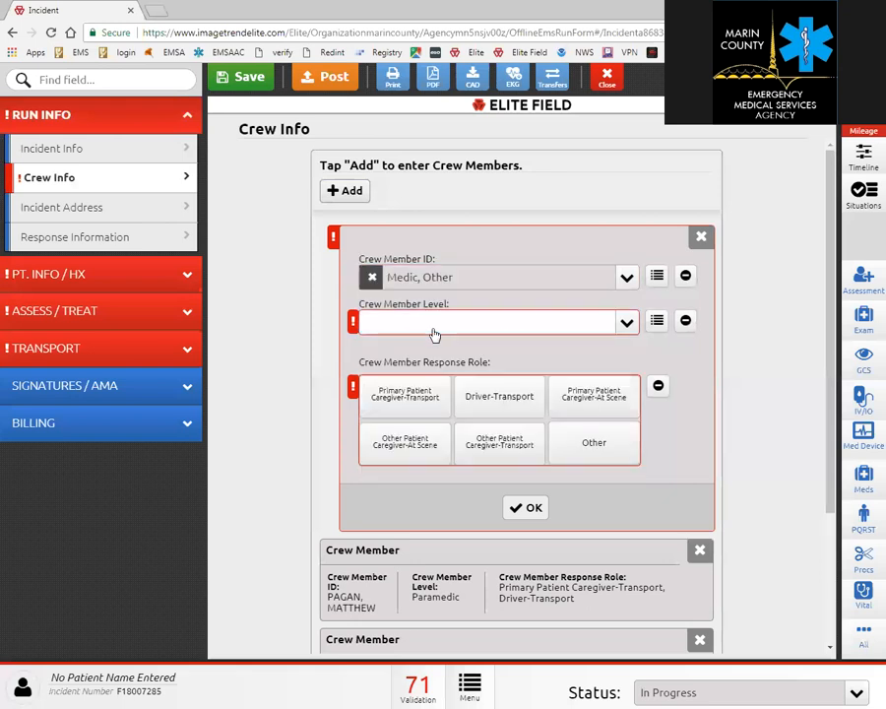
pyautogui.click(626, 323)
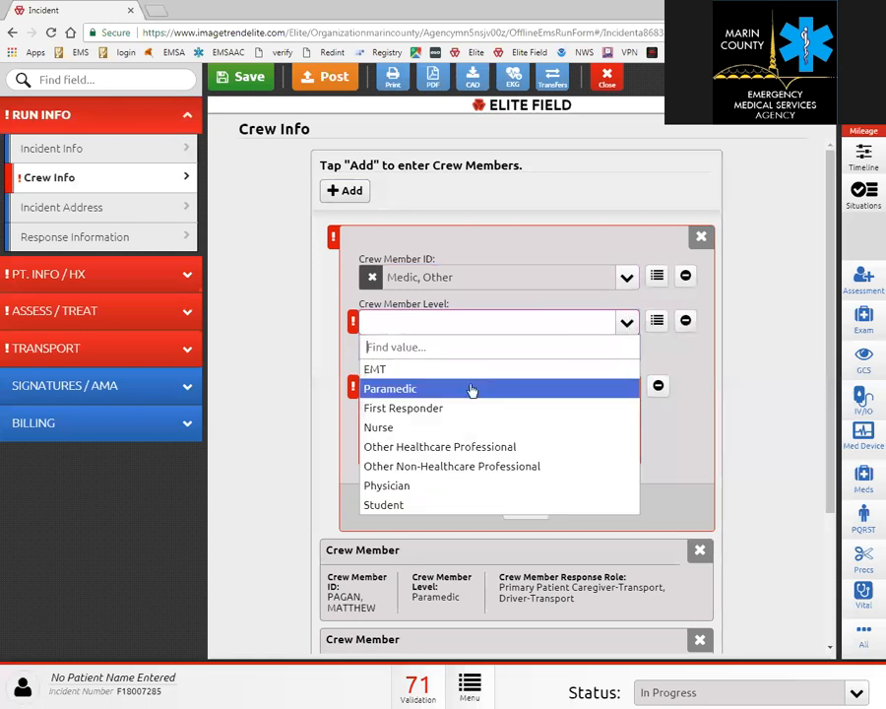
pyautogui.click(472, 387)
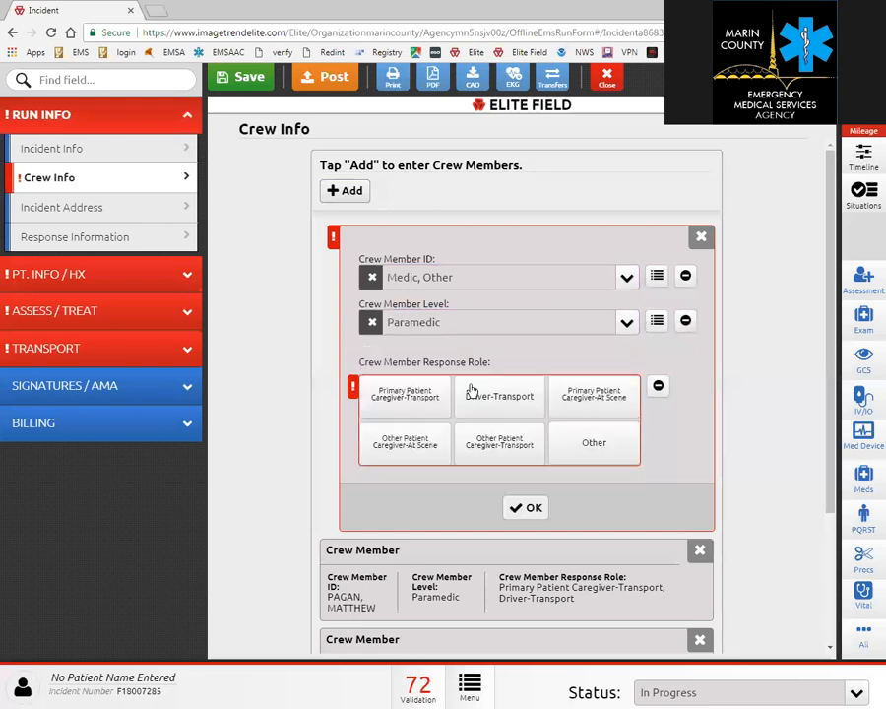
pyautogui.click(400, 453)
pyautogui.scroll(-2, 508, 352)
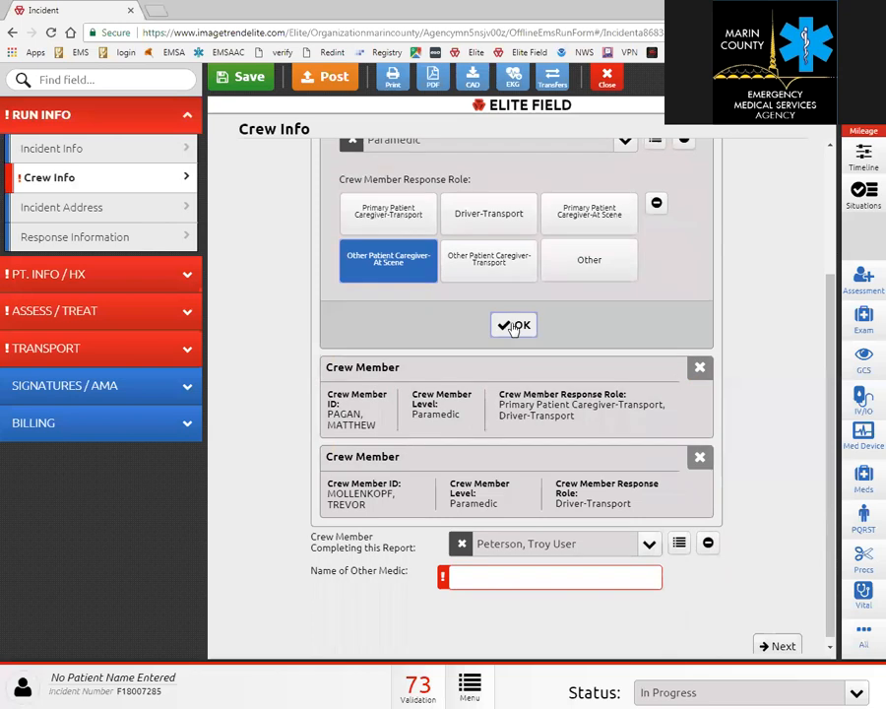
pyautogui.click(510, 325)
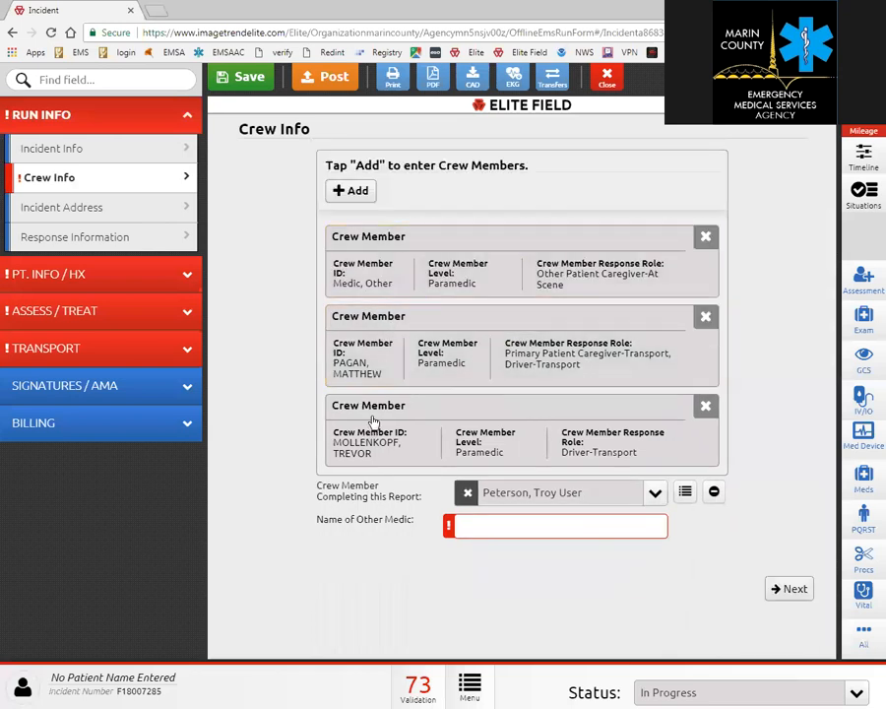
pyautogui.click(475, 523)
# Review the incident street address and ZIP code on Incident Address, then go to Response Information.
pyautogui.click(785, 591)
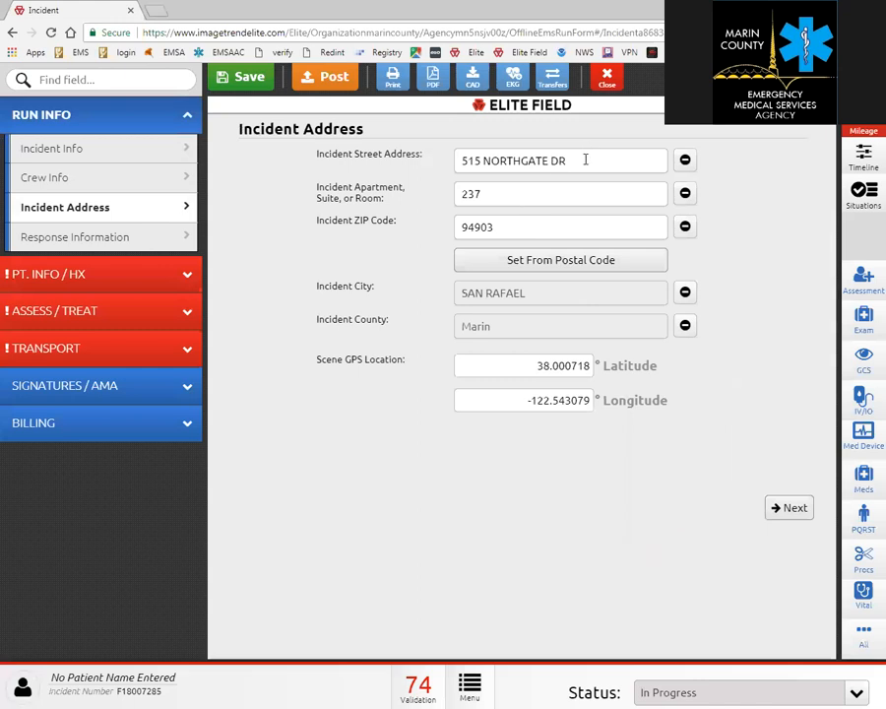
pyautogui.moveTo(586, 160); pyautogui.dragTo(457, 160)
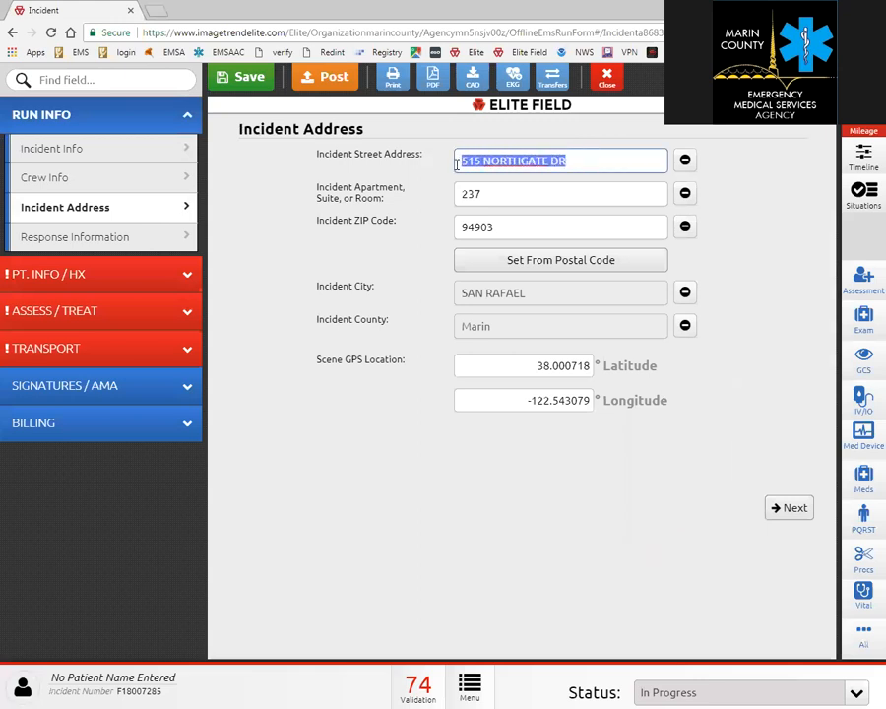
pyautogui.moveTo(494, 228); pyautogui.dragTo(455, 228)
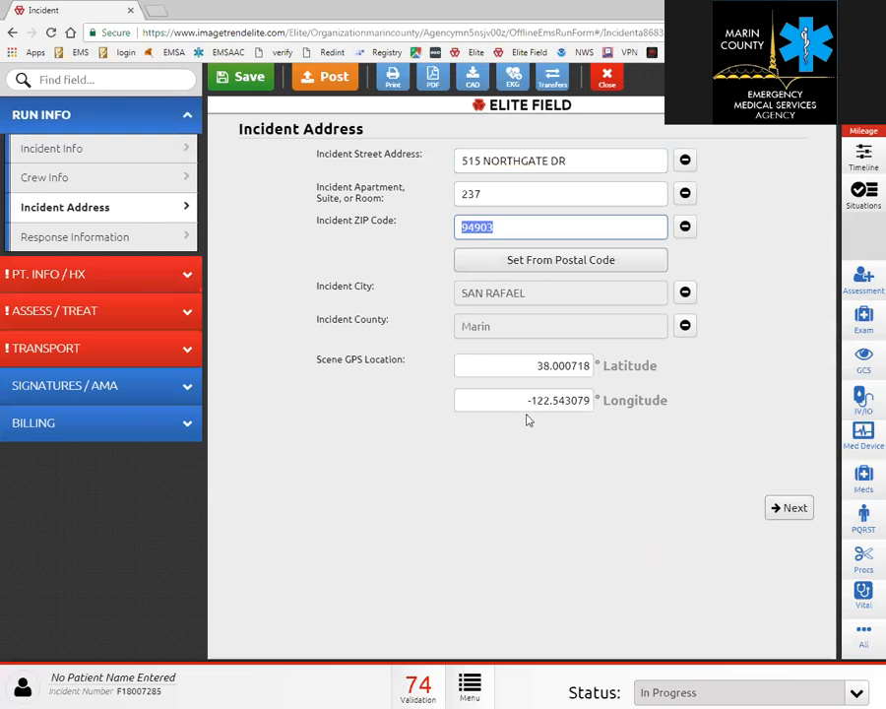
pyautogui.click(129, 242)
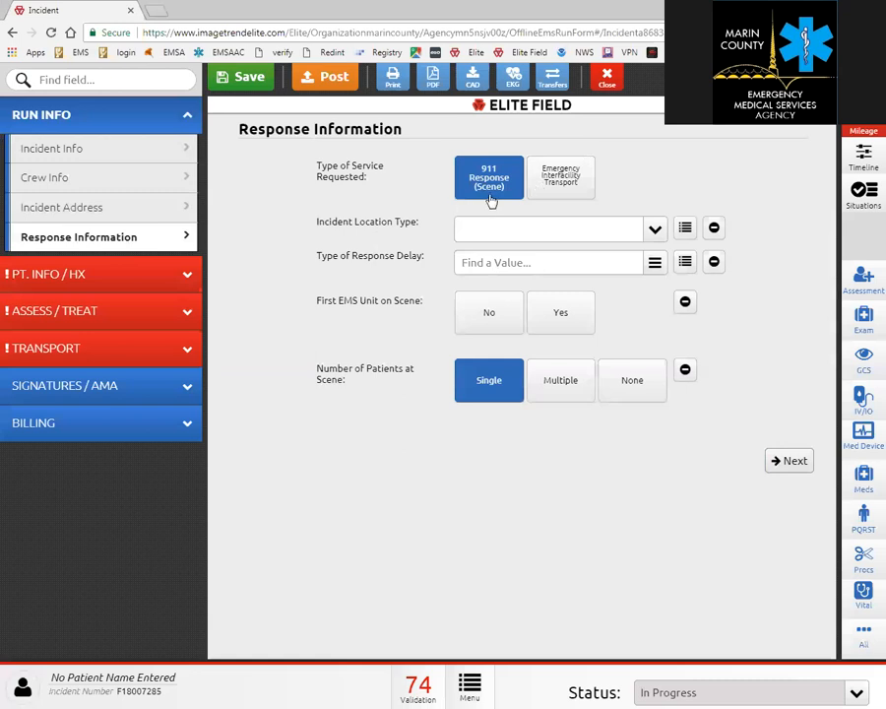
# Keep service type at 911 Response (Scene) and try Residence/Assist. Living as location type.
pyautogui.click(560, 177)
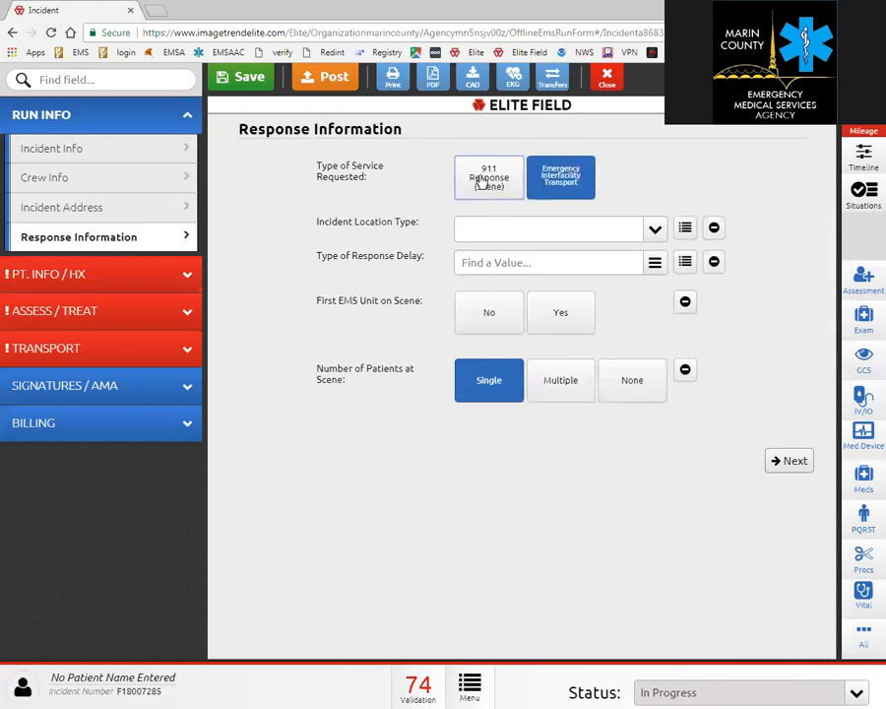
pyautogui.click(482, 182)
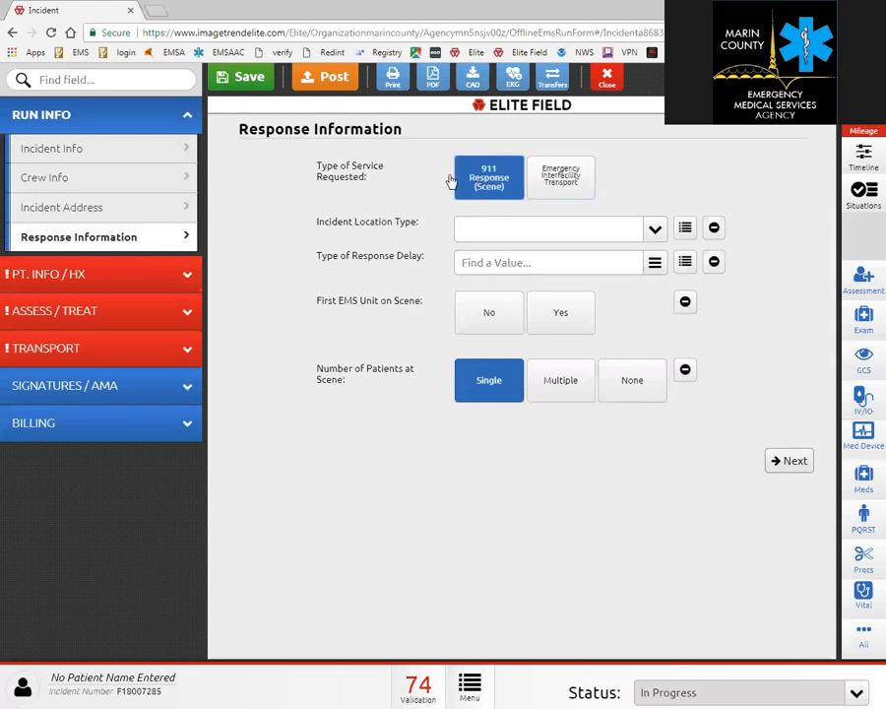
pyautogui.click(656, 229)
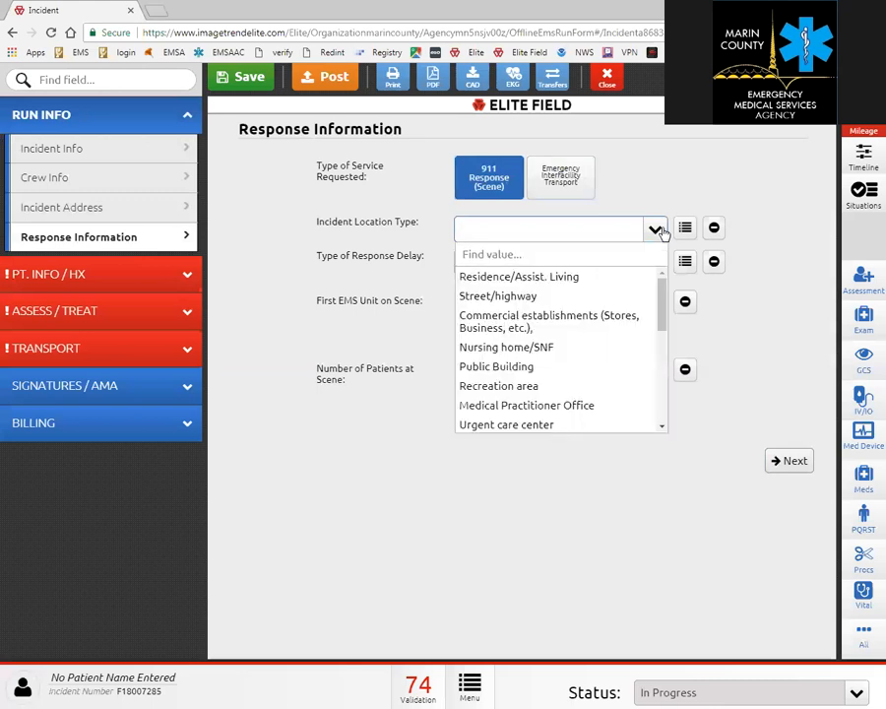
pyautogui.click(604, 278)
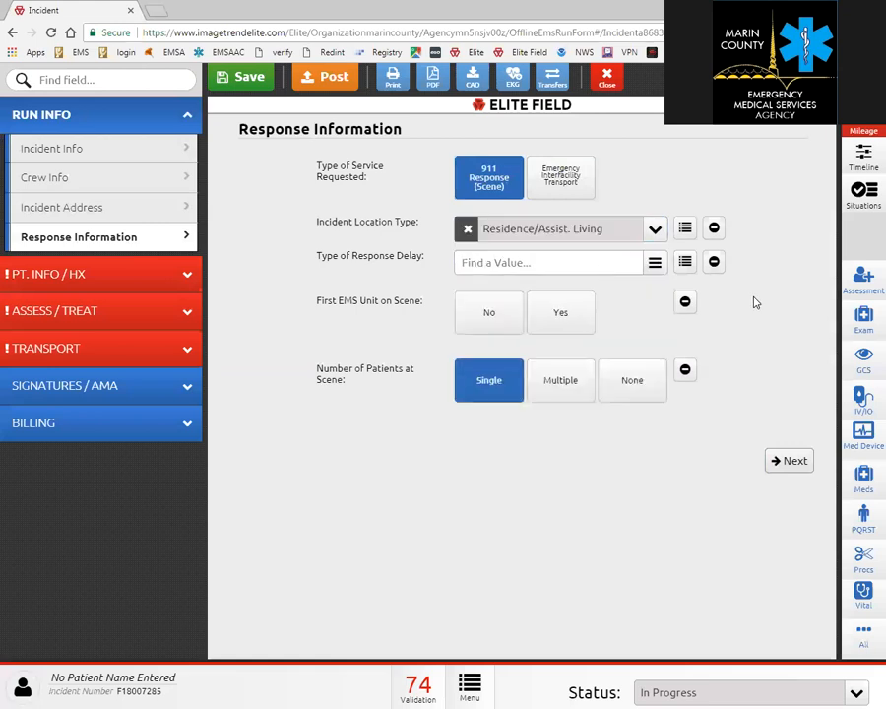
pyautogui.click(656, 230)
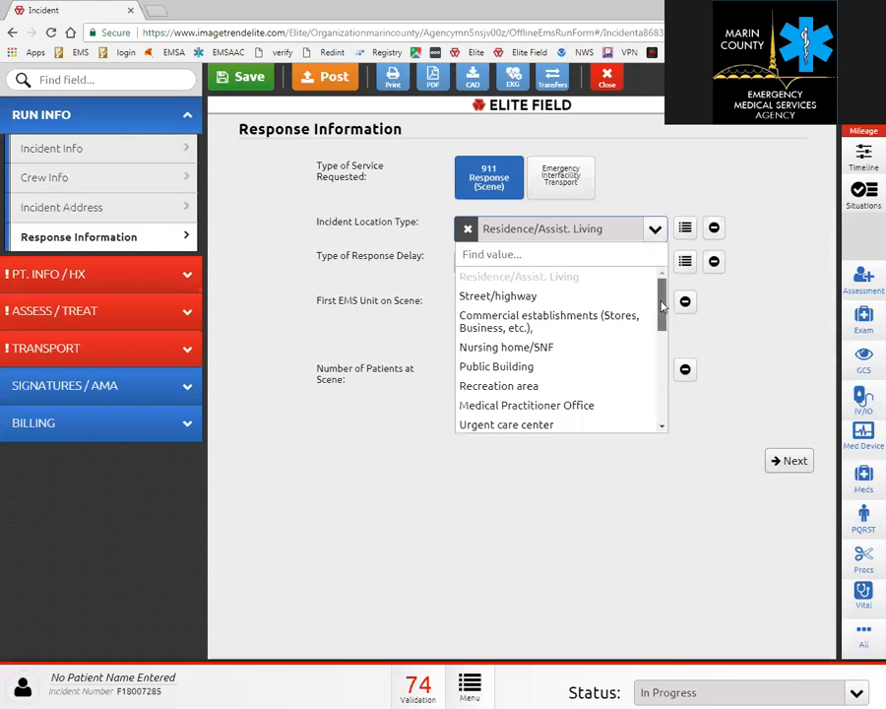
pyautogui.moveTo(665, 300); pyautogui.dragTo(663, 323)
pyautogui.scroll(1, 663, 322)
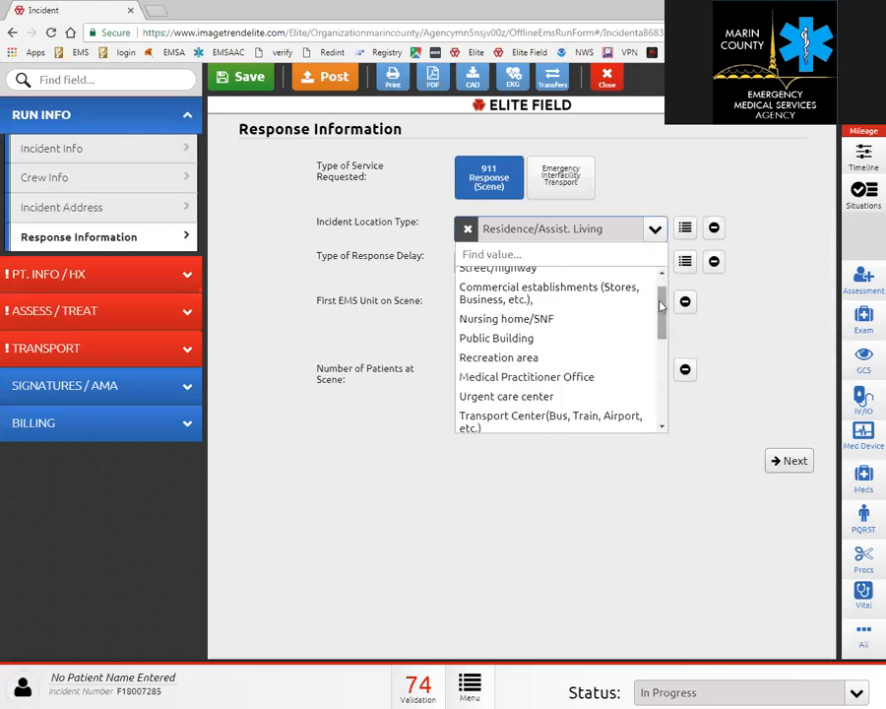
pyautogui.click(713, 278)
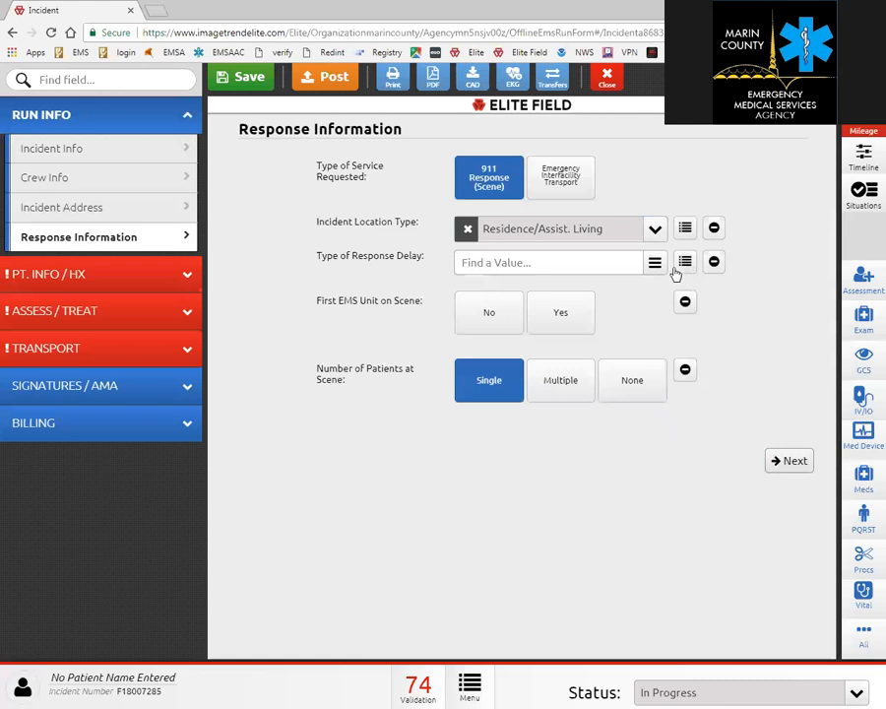
pyautogui.click(656, 264)
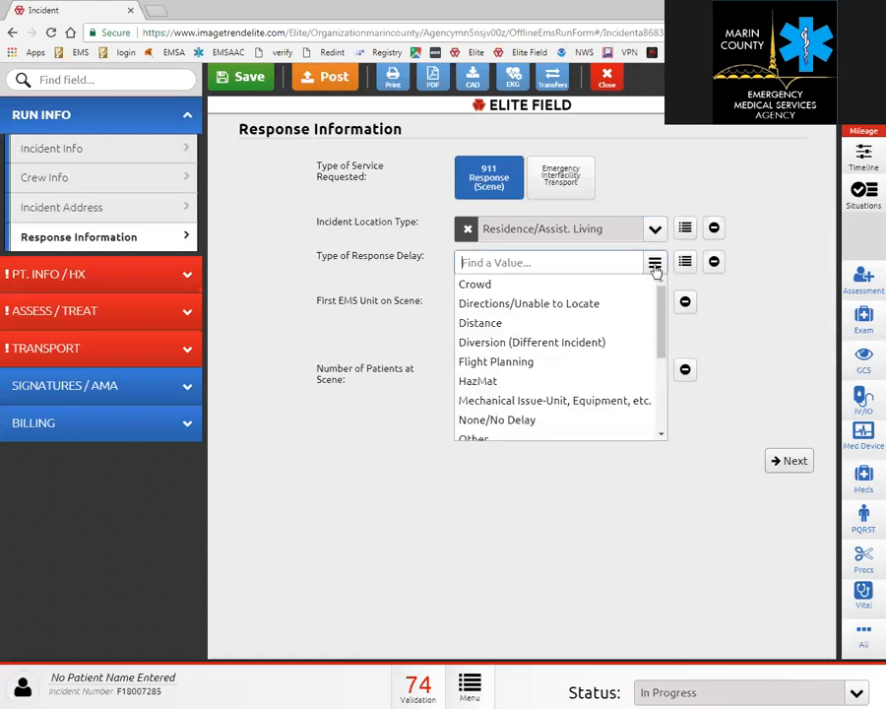
pyautogui.click(712, 303)
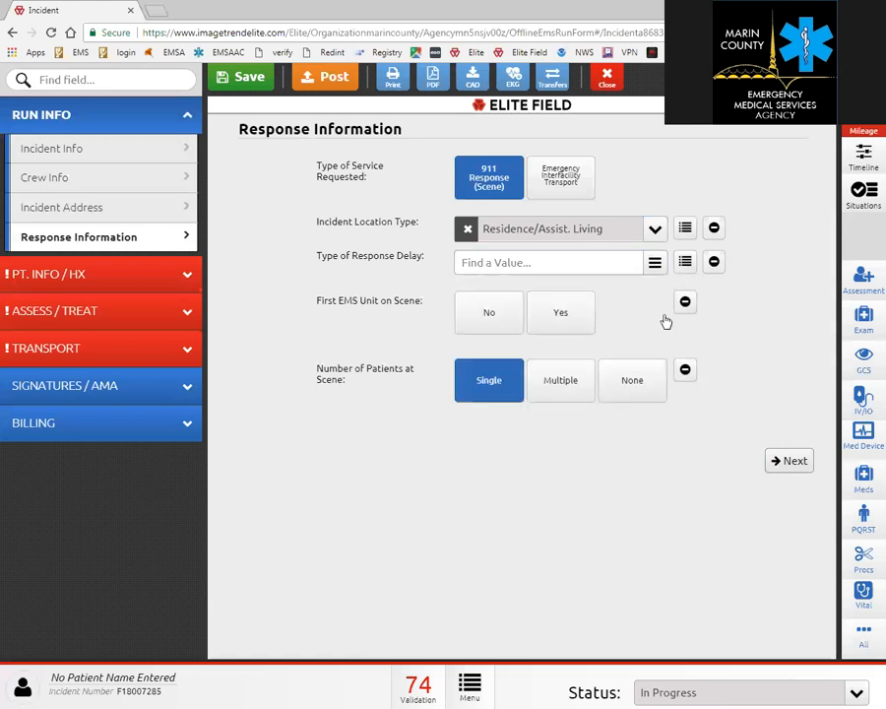
# Mark first EMS unit on scene Yes, multiple patients, and location type Nursing home/SNF.
pyautogui.click(561, 317)
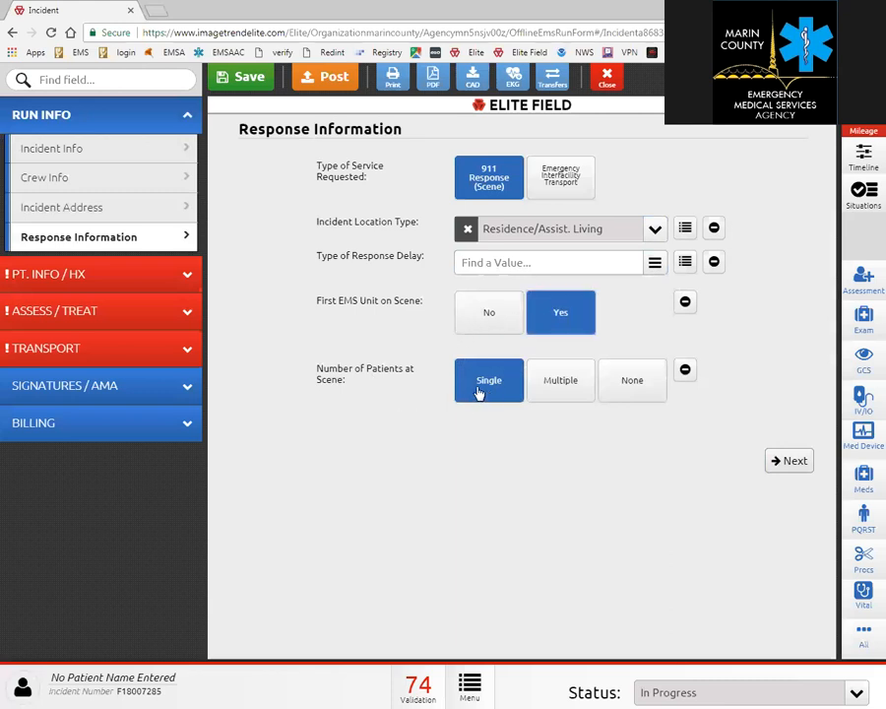
pyautogui.click(557, 389)
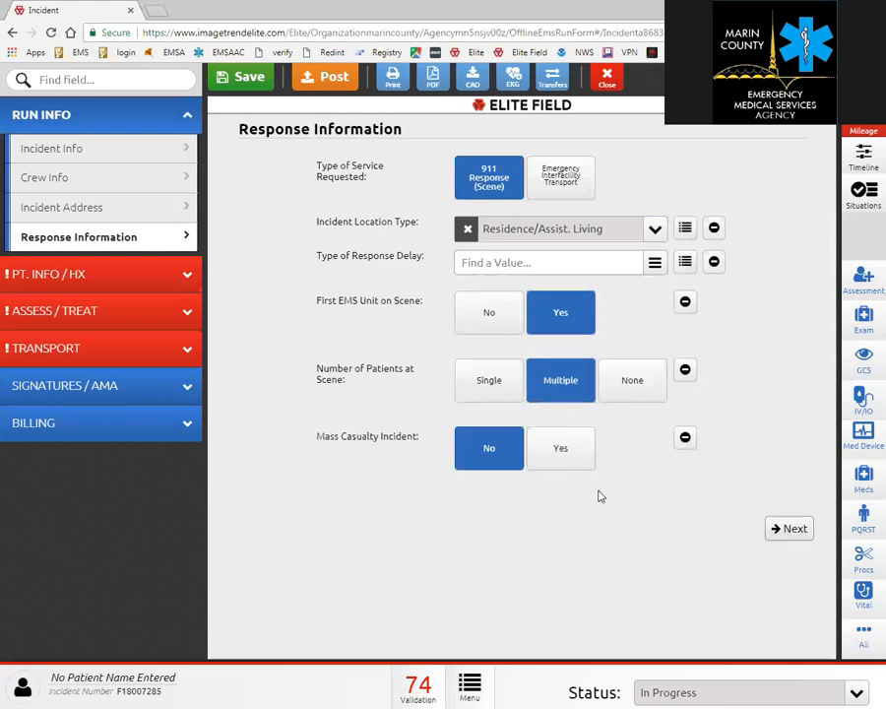
pyautogui.click(655, 232)
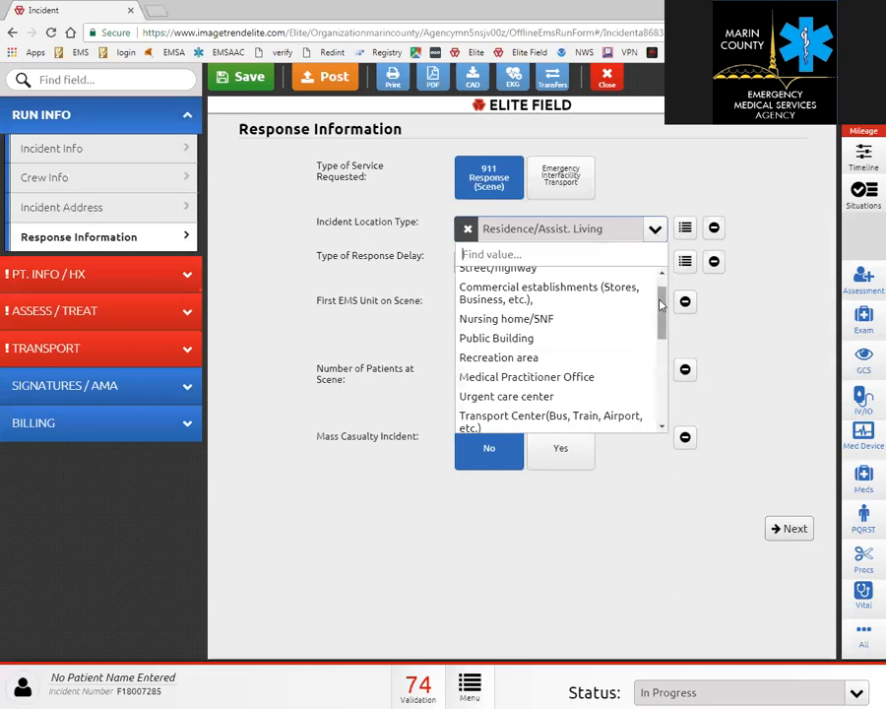
pyautogui.click(559, 303)
pyautogui.click(656, 232)
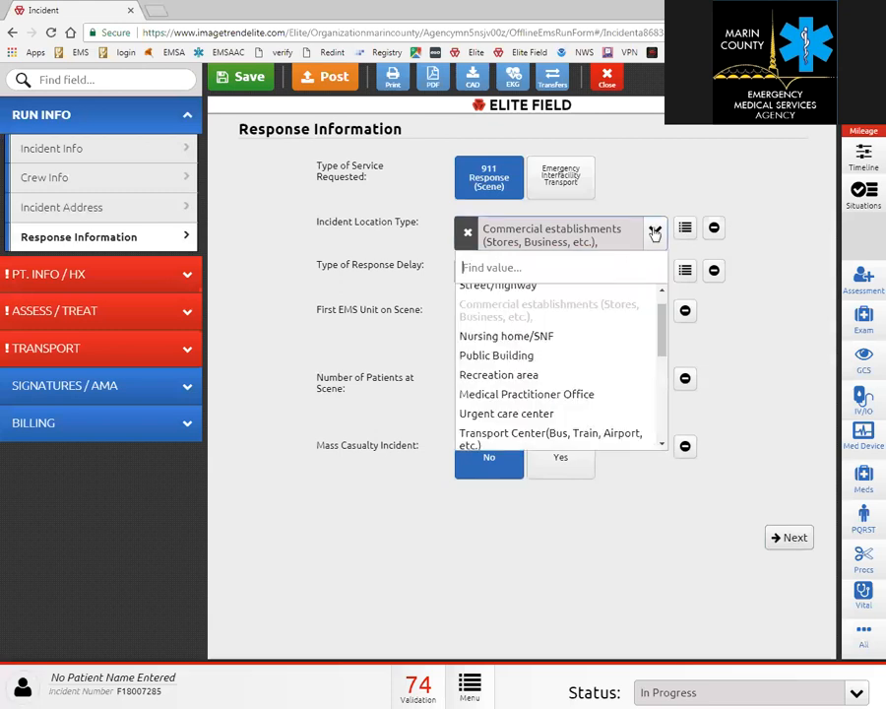
pyautogui.click(571, 337)
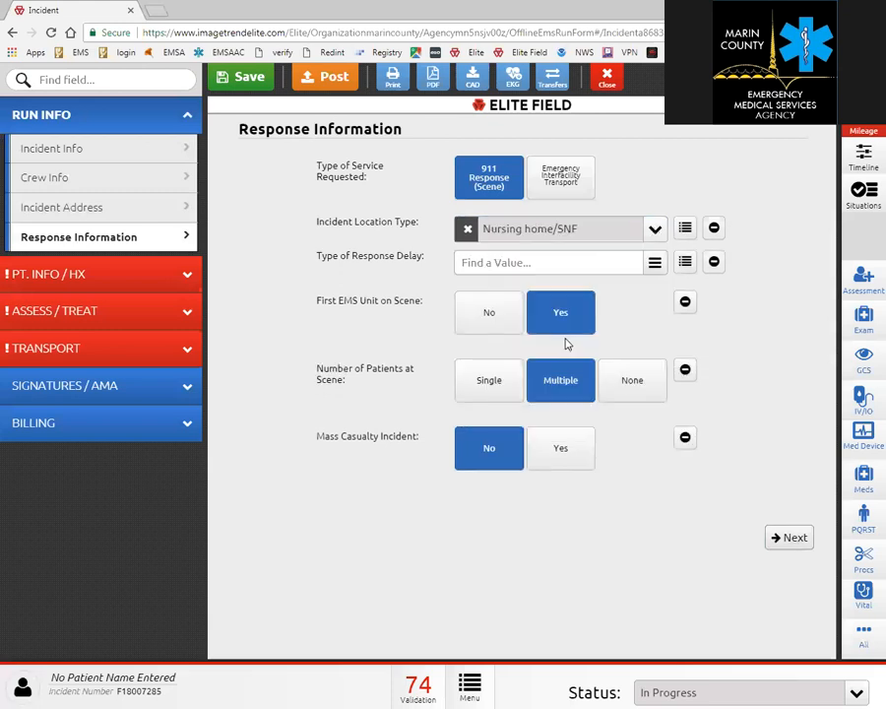
pyautogui.click(686, 230)
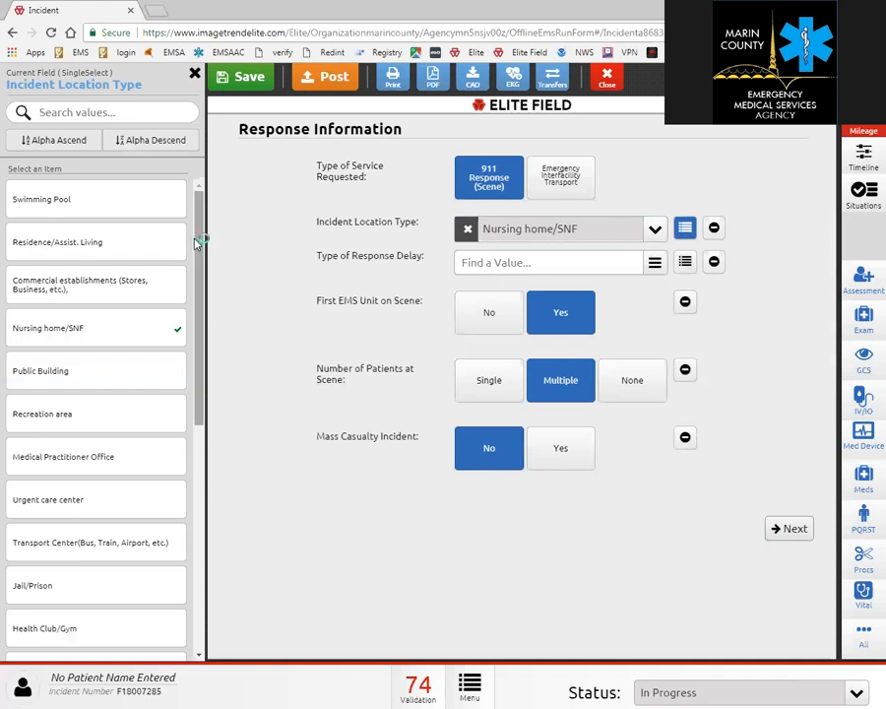
pyautogui.moveTo(204, 259)
pyautogui.mouseDown()
pyautogui.moveTo(207, 356)
pyautogui.moveTo(198, 257)
pyautogui.mouseUp()
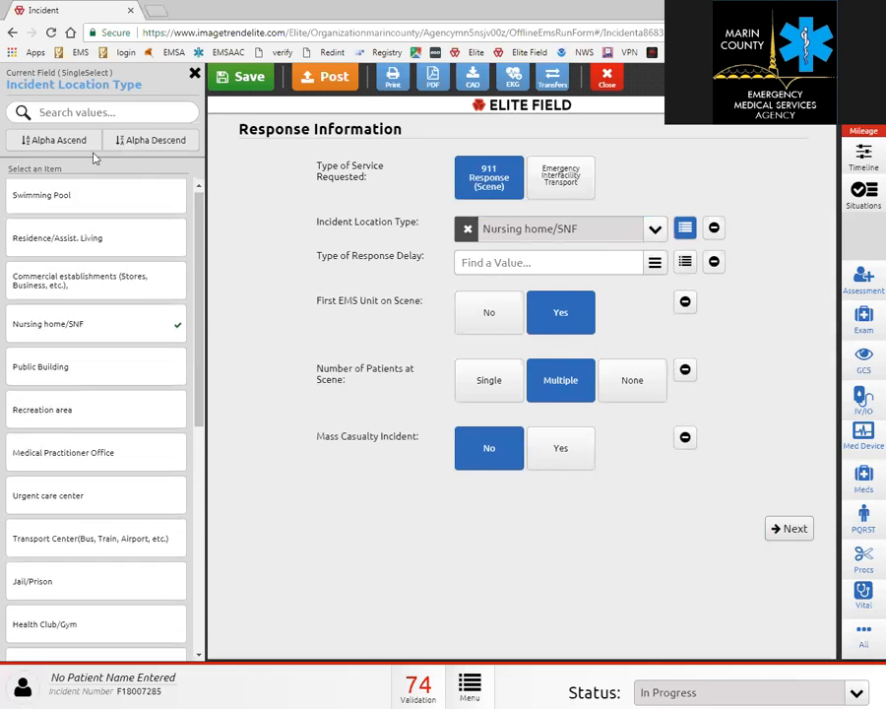
pyautogui.click(88, 112)
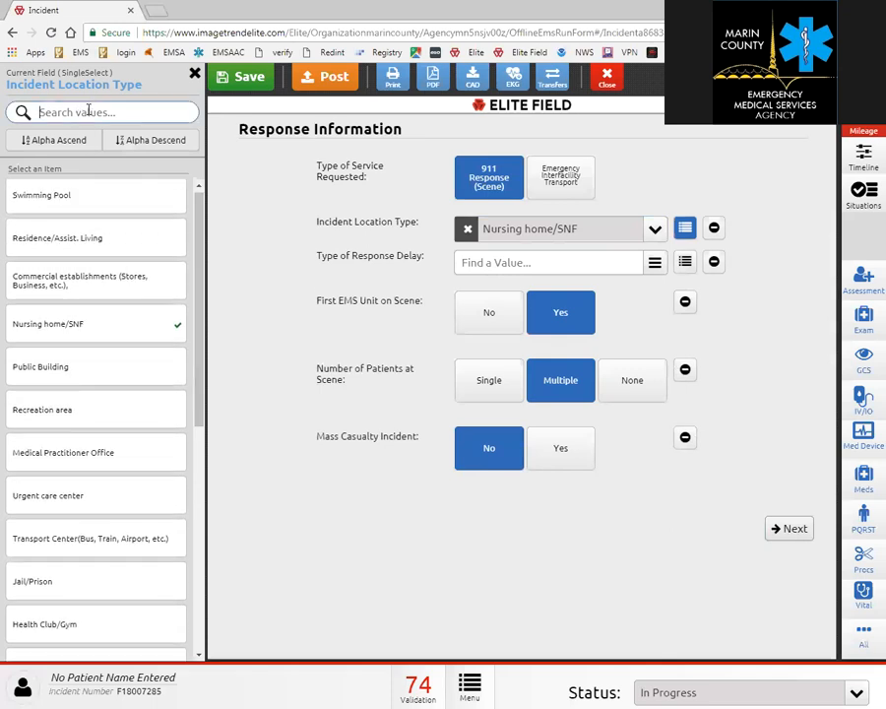
pyautogui.write('fi')
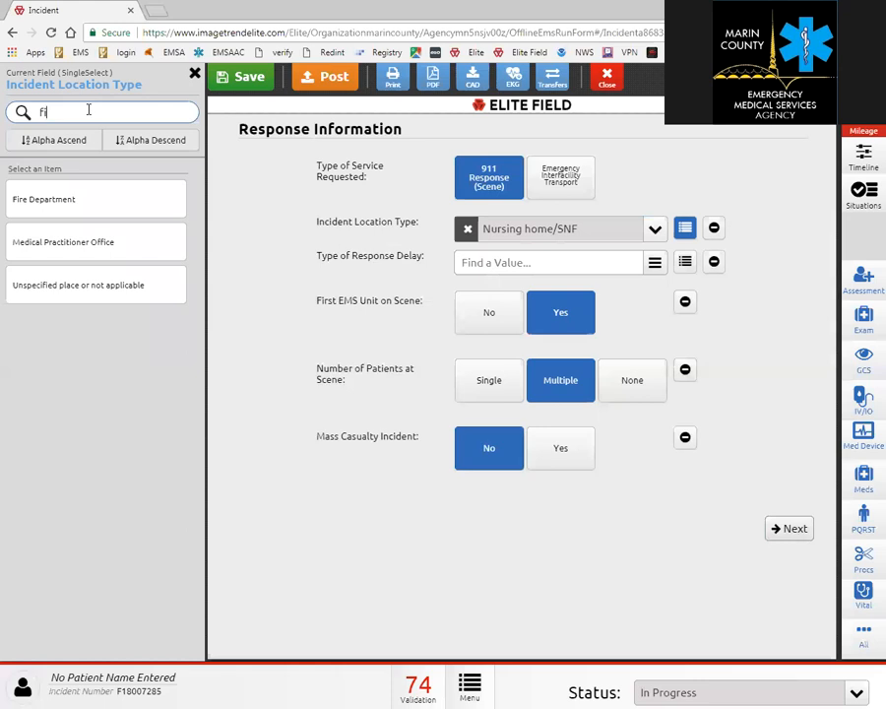
pyautogui.click(715, 230)
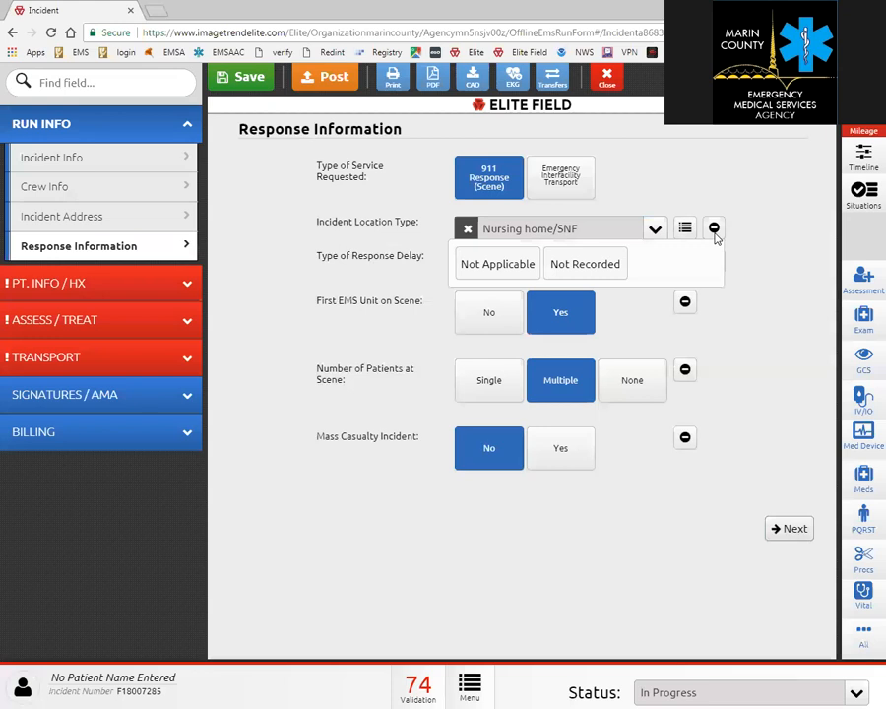
pyautogui.click(764, 243)
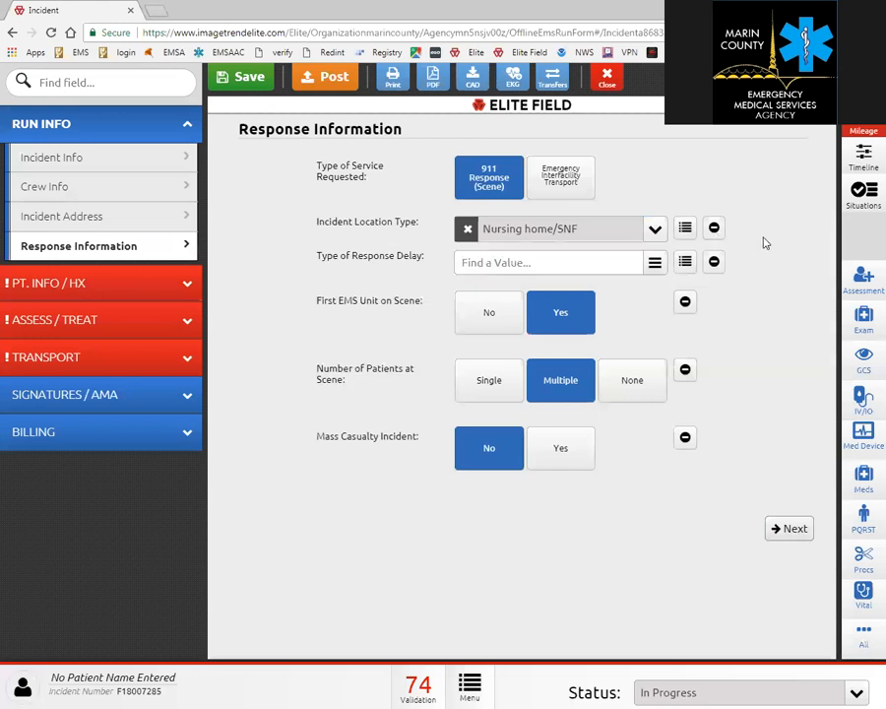
# Add Distance, Mechanical Issue-Unit, Equipment, etc., and Traffic as response delays, then continue to Patient Info.
pyautogui.click(652, 271)
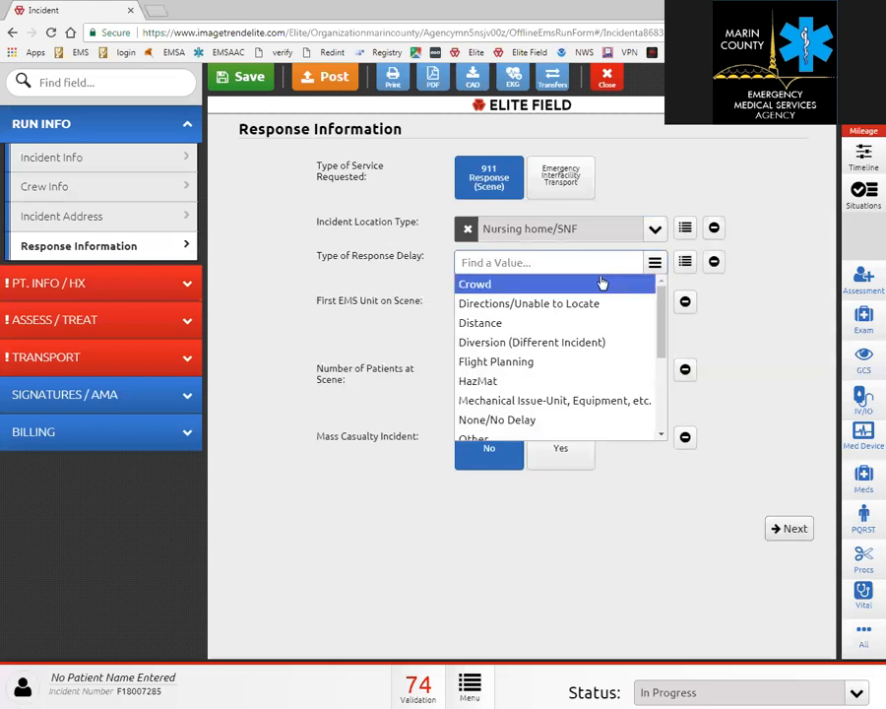
pyautogui.click(572, 324)
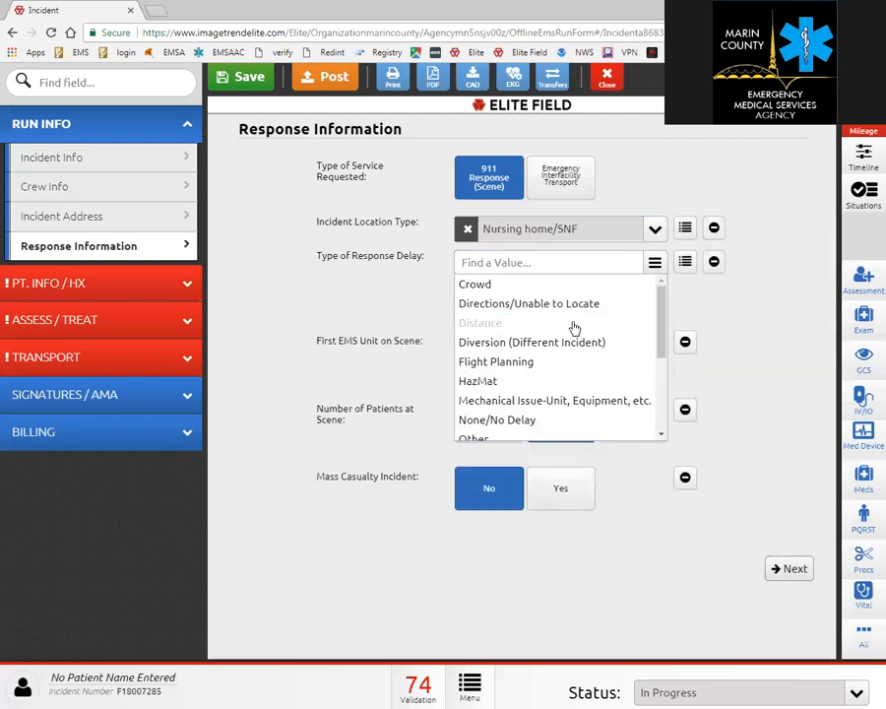
pyautogui.click(553, 400)
pyautogui.scroll(-3, 553, 400)
pyautogui.click(543, 398)
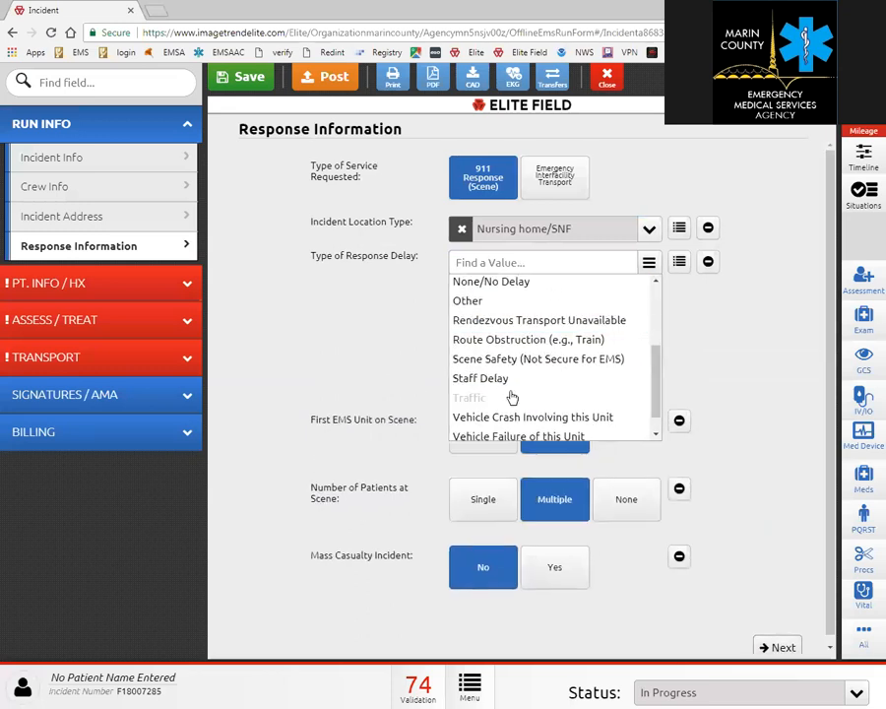
pyautogui.click(731, 313)
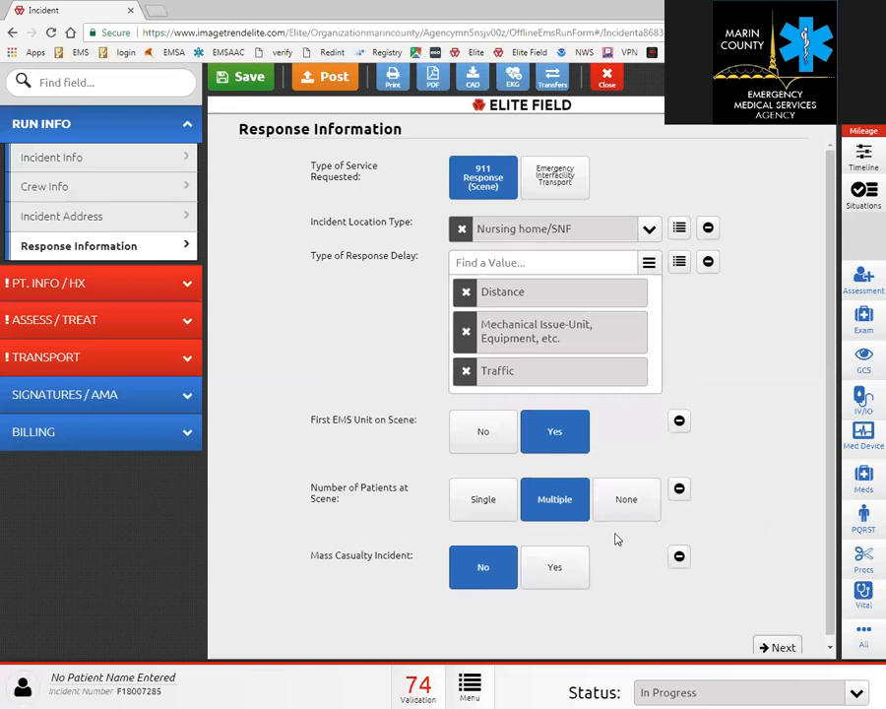
pyautogui.scroll(-1, 742, 595)
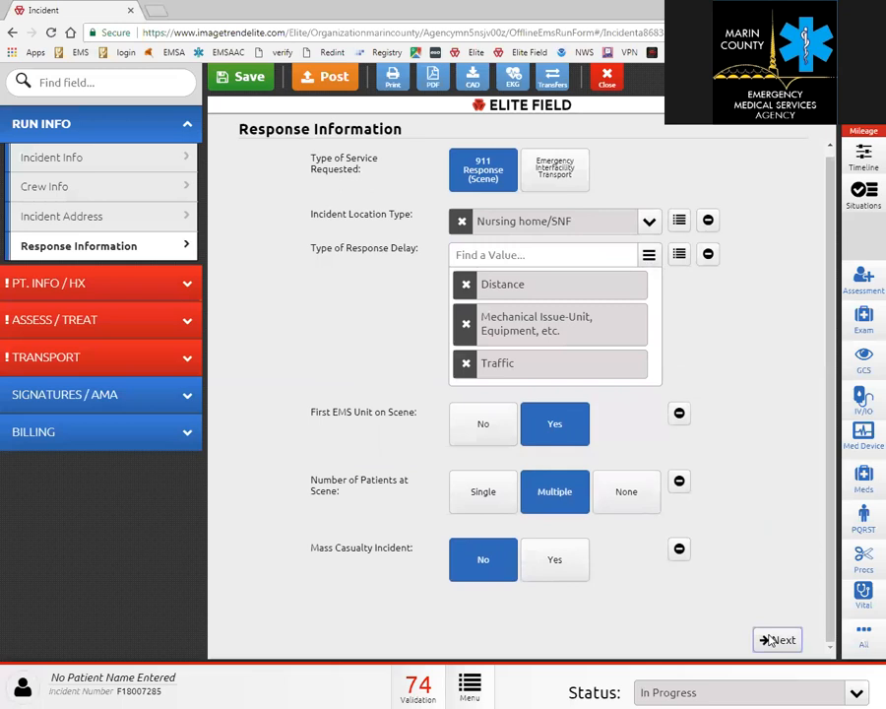
pyautogui.click(778, 640)
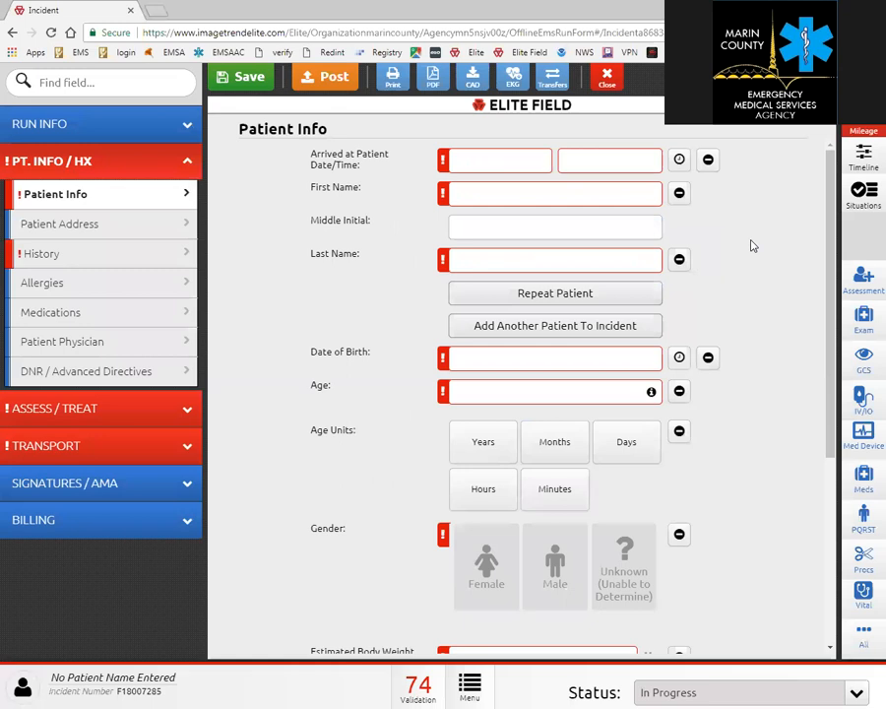
# Stamp the arrival-at-patient time and enter the patient's first and last name.
pyautogui.click(679, 161)
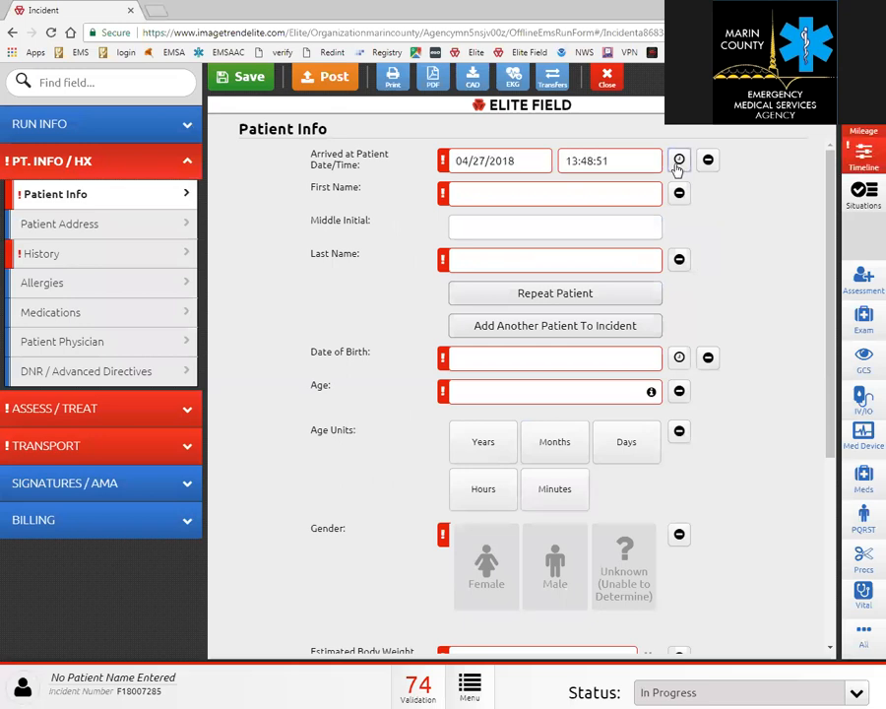
pyautogui.click(519, 191)
pyautogui.write('George')
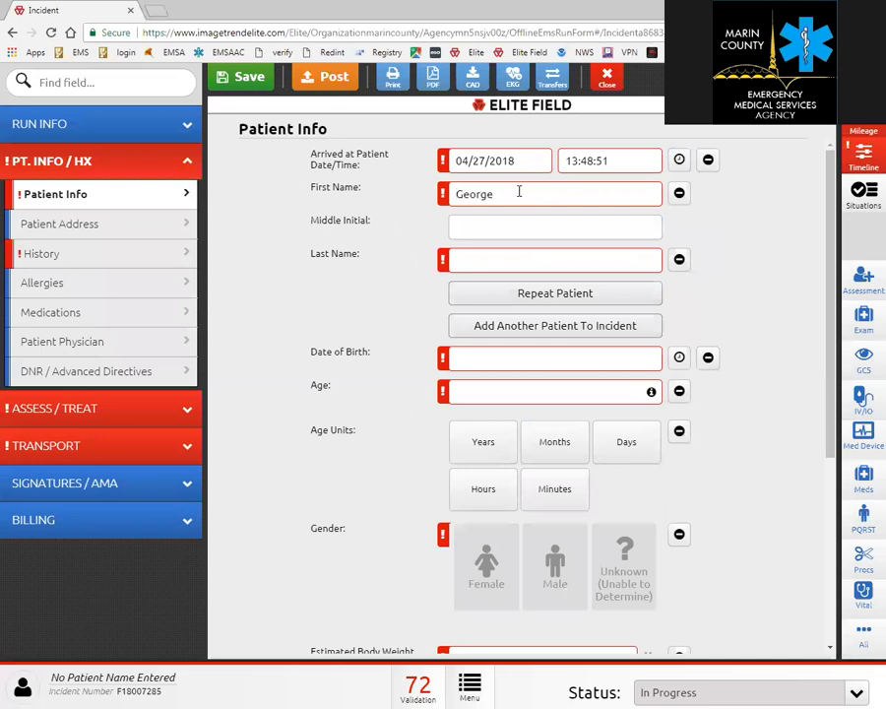
pyautogui.press('Tab')
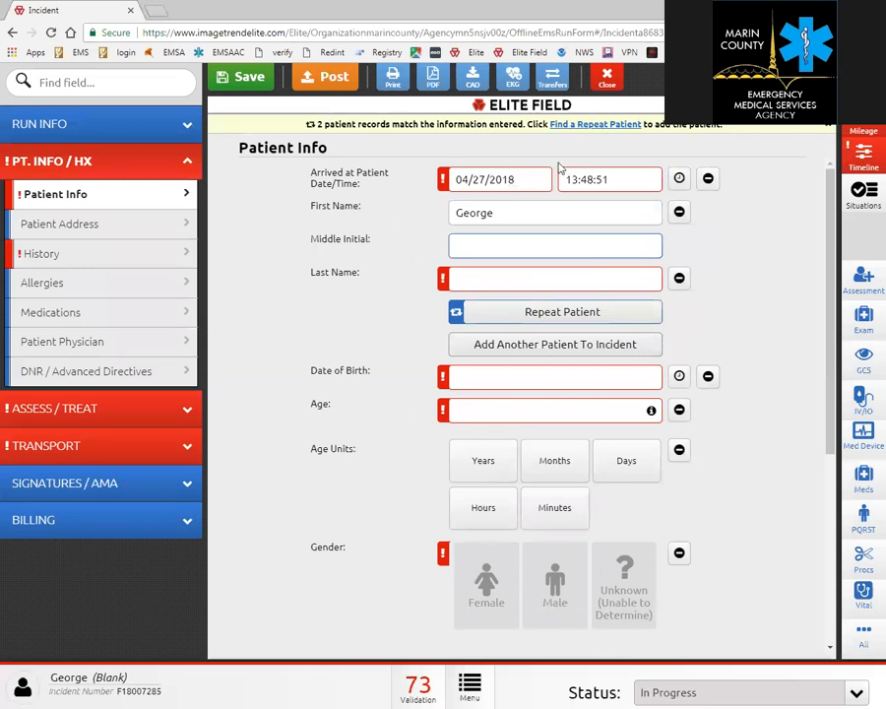
pyautogui.click(512, 279)
pyautogui.write('jones')
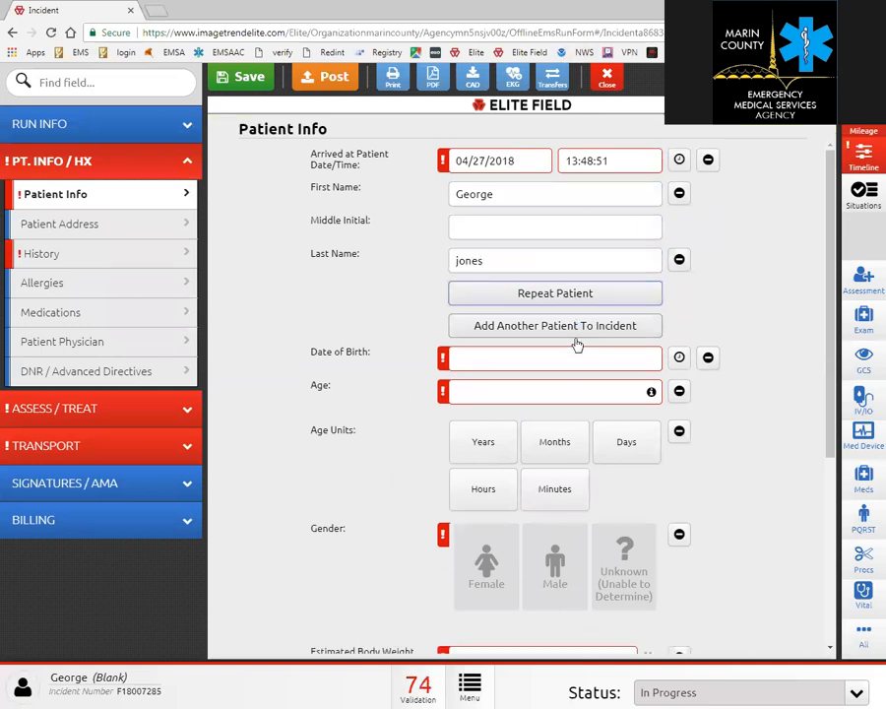
# Correct the patient's last name and search for matching earlier patient records.
pyautogui.click(502, 265)
pyautogui.moveTo(501, 266); pyautogui.dragTo(437, 268)
pyautogui.write('washington')
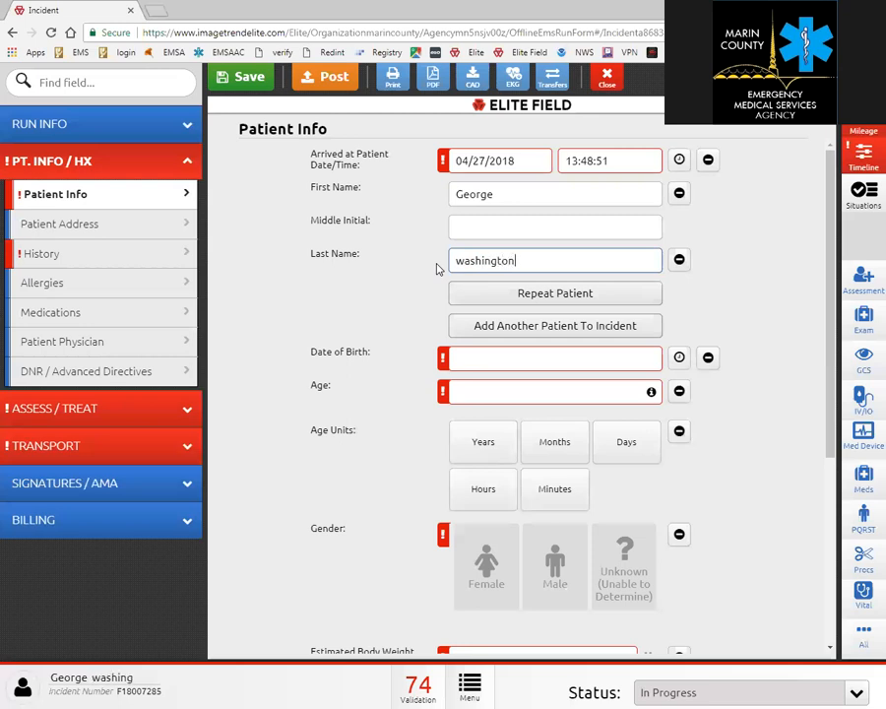
pyautogui.press('Tab')
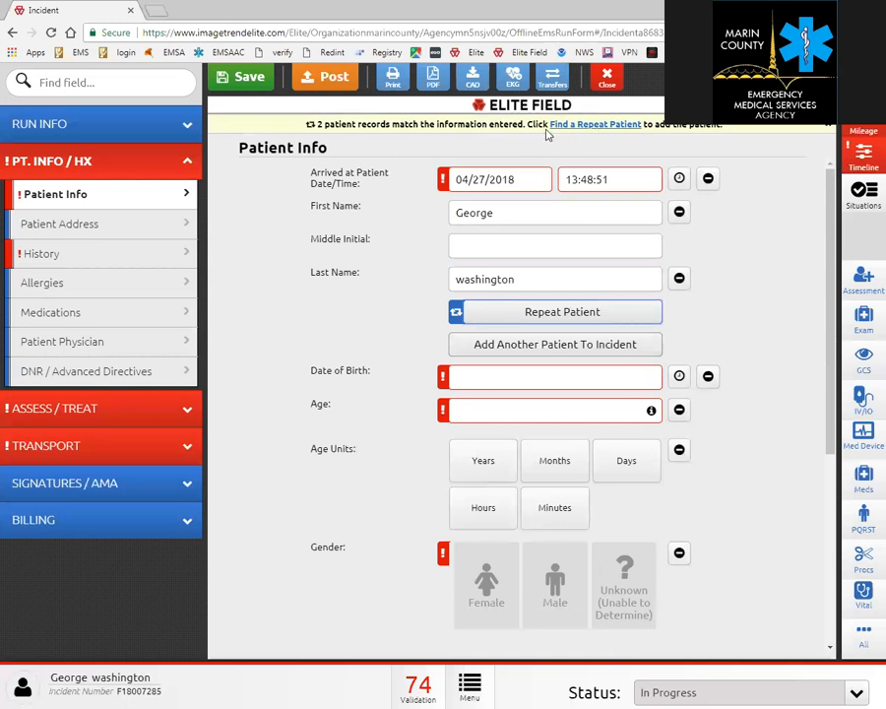
pyautogui.click(548, 313)
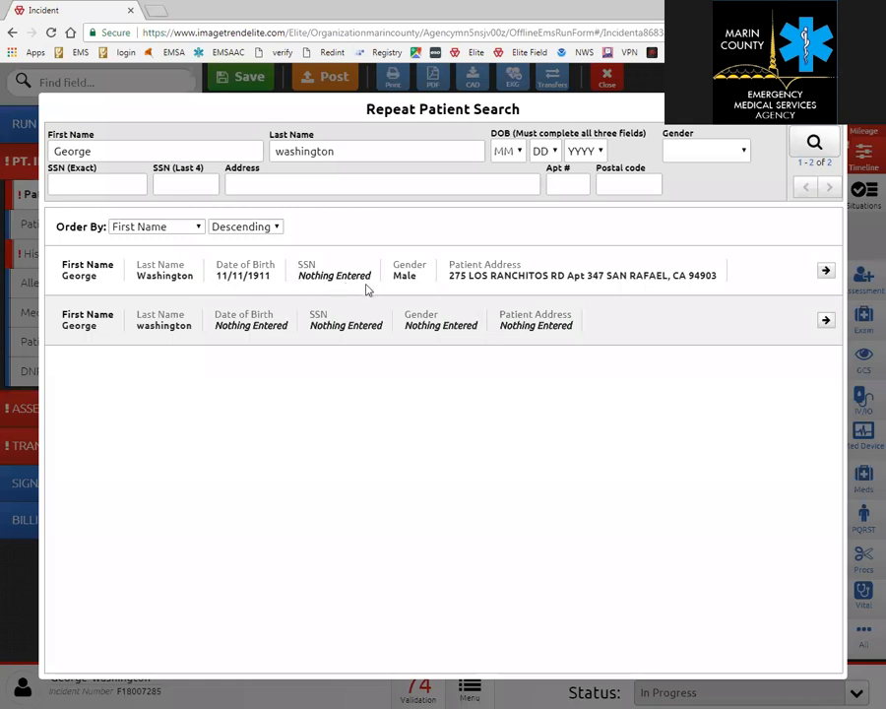
# Import the first matching patient's details, review Patient Info, and open Patient Address.
pyautogui.click(827, 273)
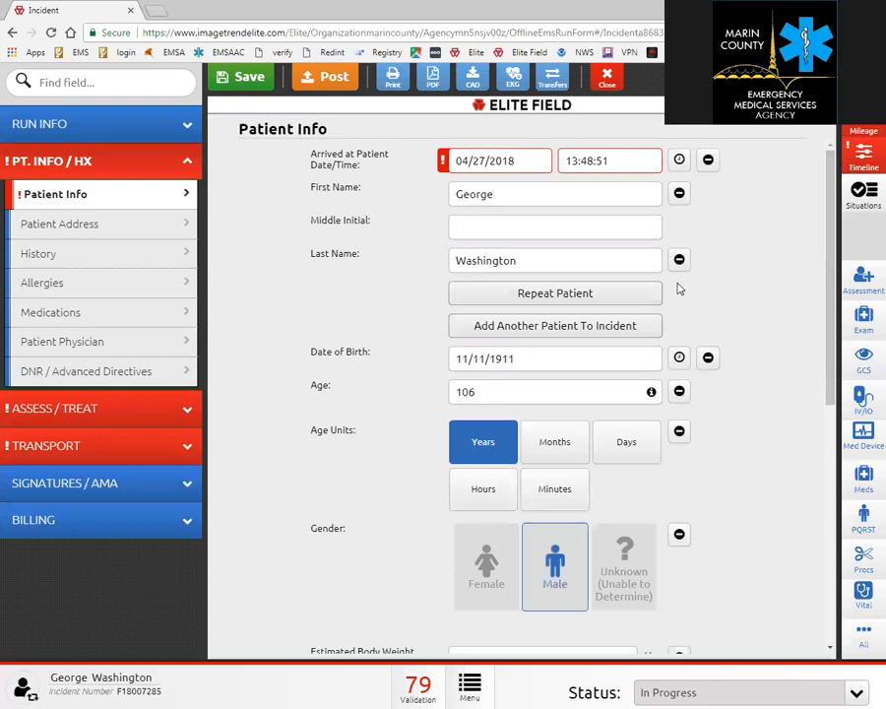
pyautogui.scroll(-2, 733, 330)
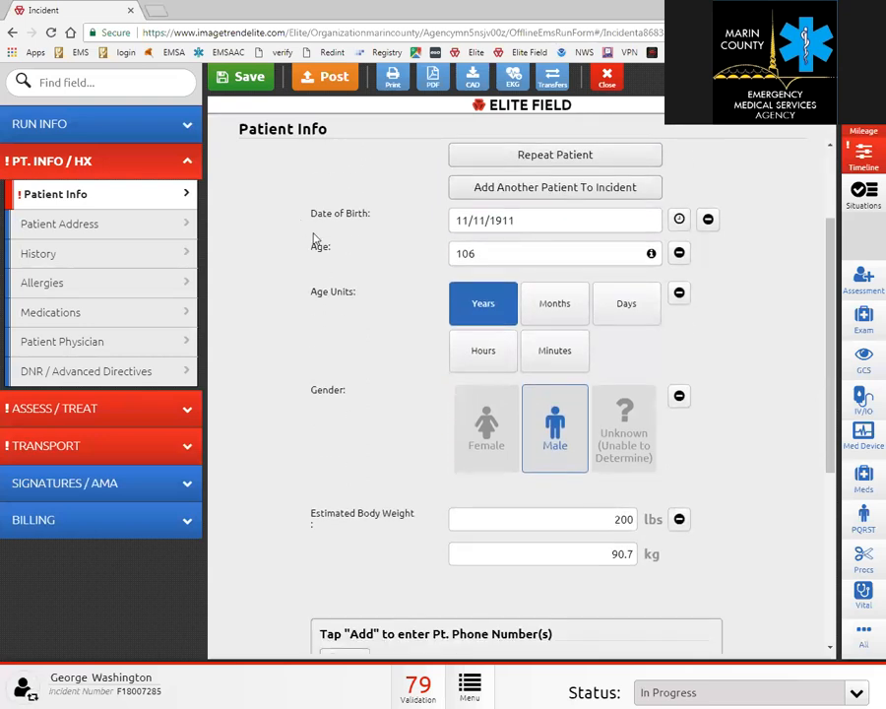
pyautogui.scroll(-1, 373, 363)
pyautogui.scroll(-2, 372, 363)
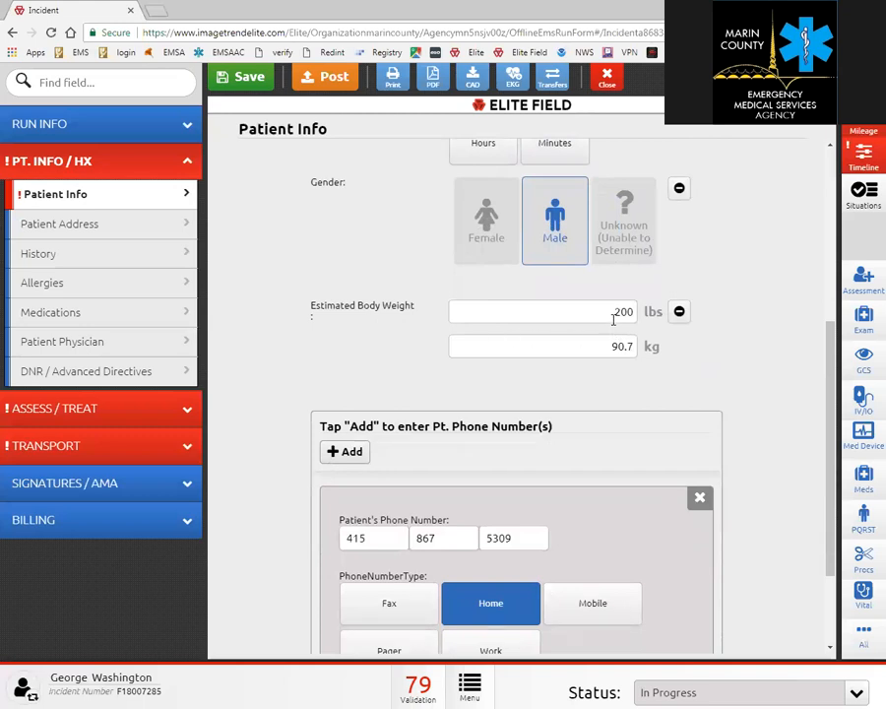
pyautogui.scroll(-1, 618, 359)
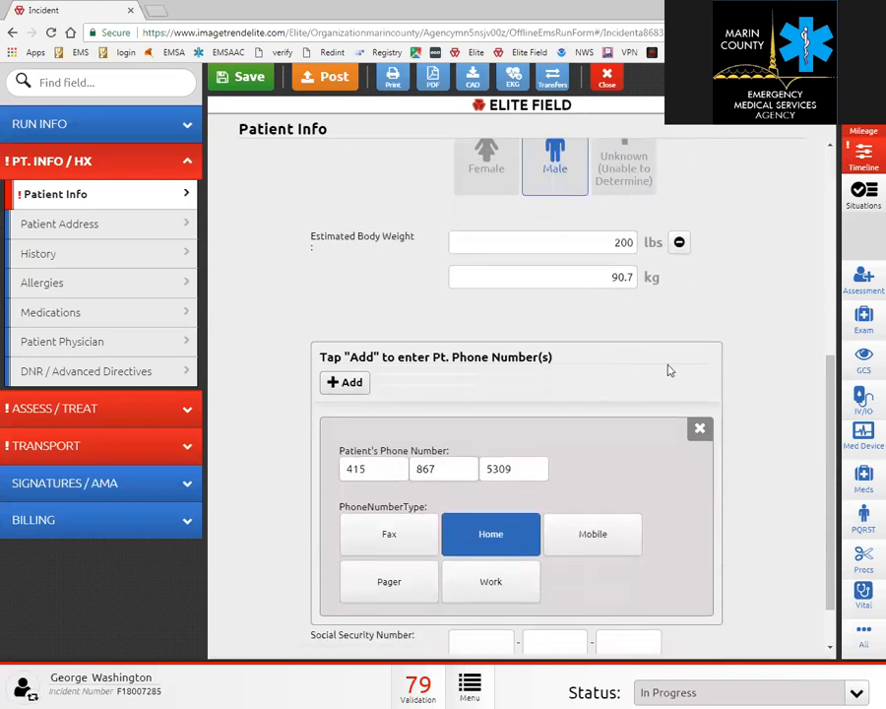
pyautogui.click(75, 231)
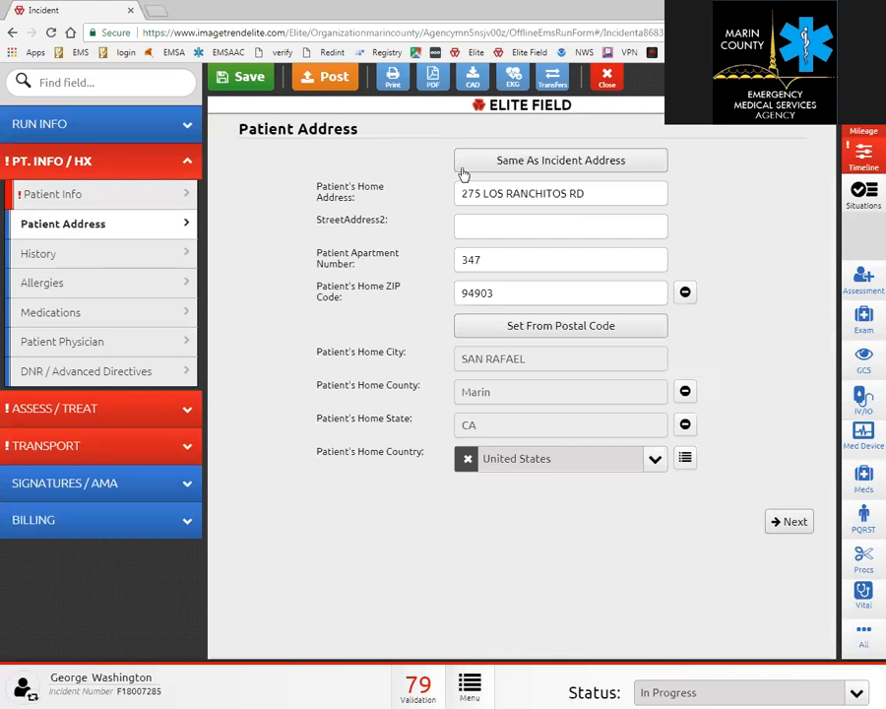
# Review the History, Allergies, Current Medications, Patient Physician and DNR / Advanced Directives pages.
pyautogui.click(113, 257)
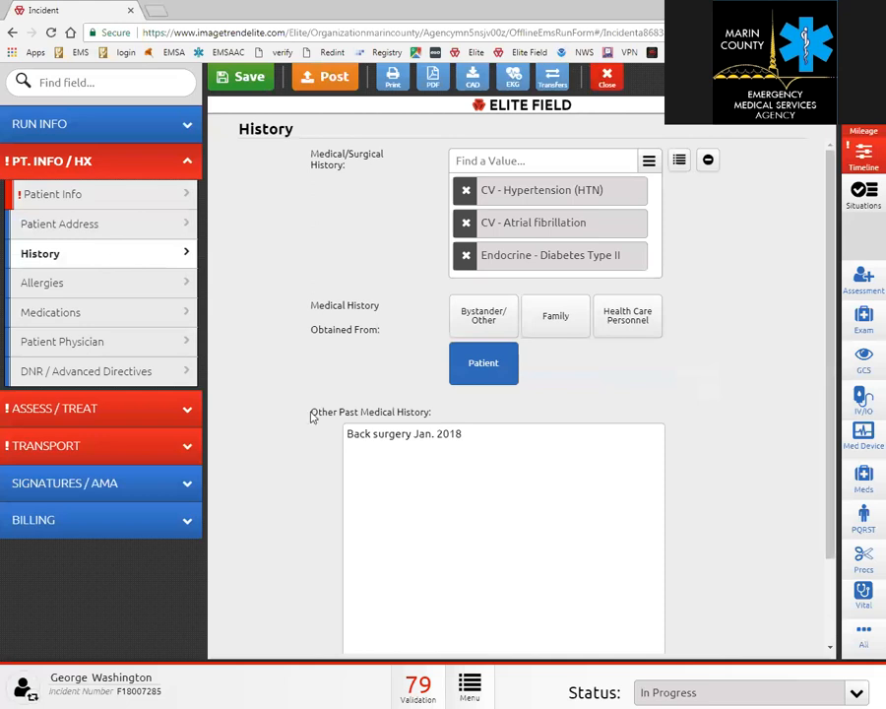
pyautogui.click(142, 297)
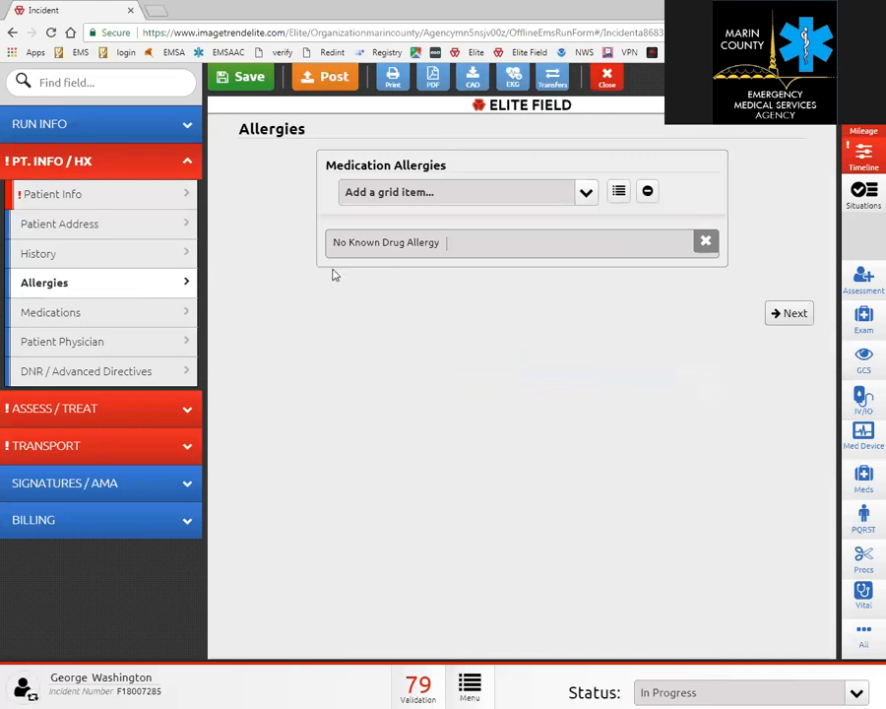
pyautogui.click(189, 313)
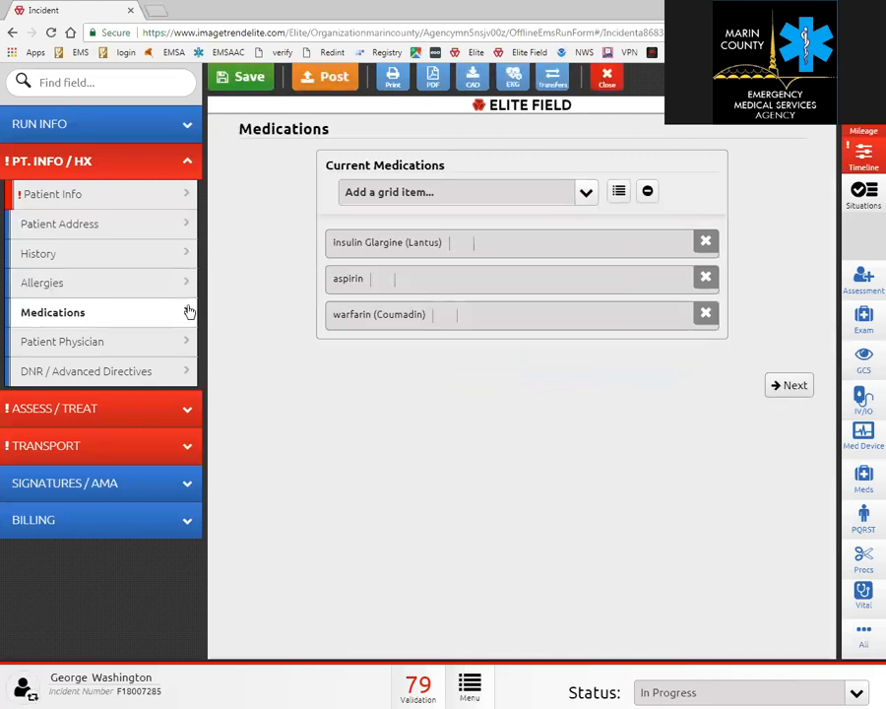
pyautogui.click(136, 340)
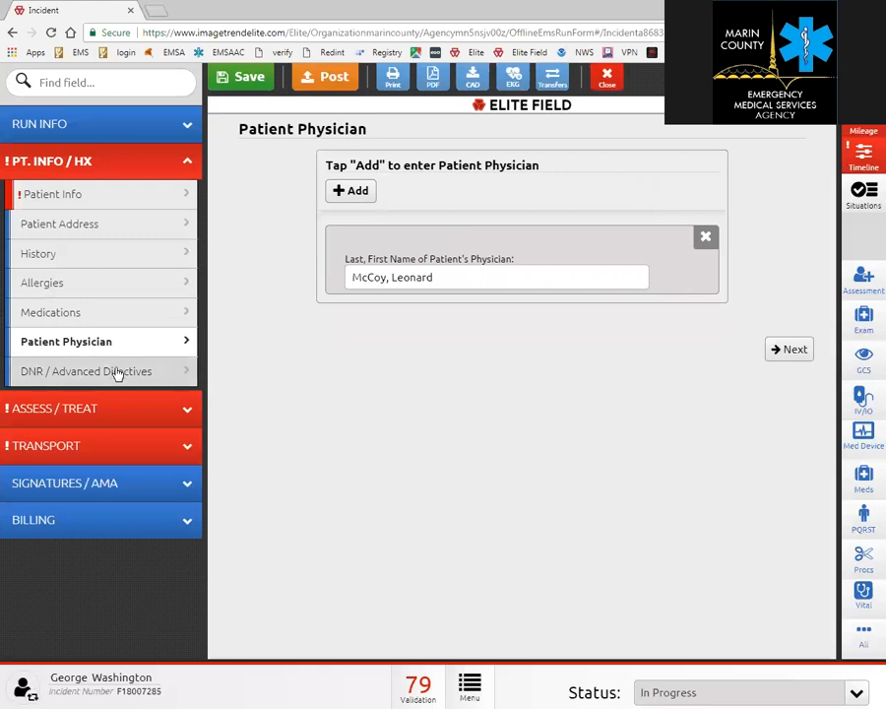
pyautogui.click(117, 373)
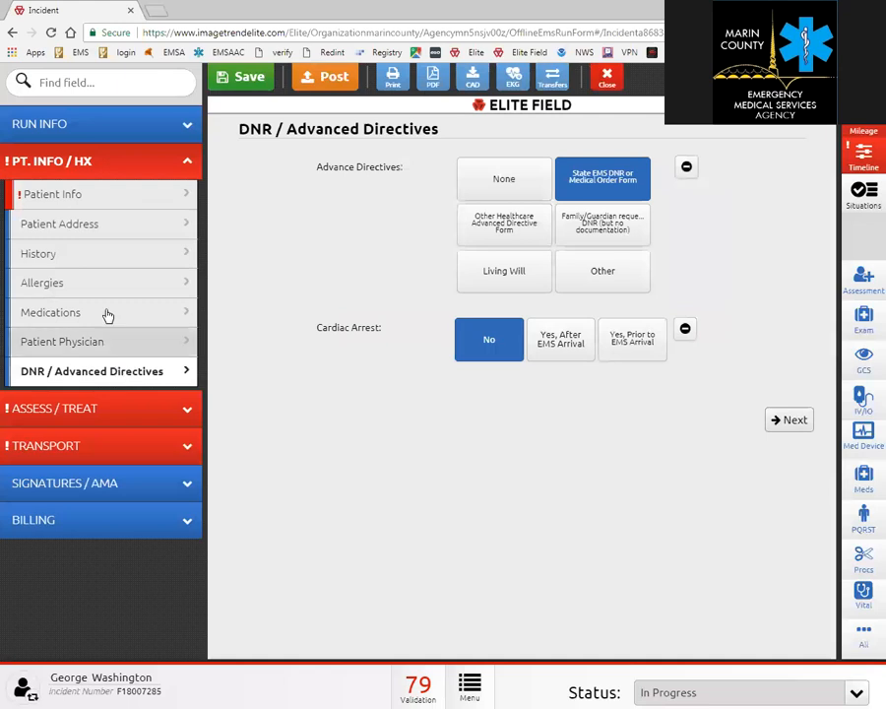
# Revisit History, Current Medications and Patient Info, then open C/C / Impression.
pyautogui.click(104, 258)
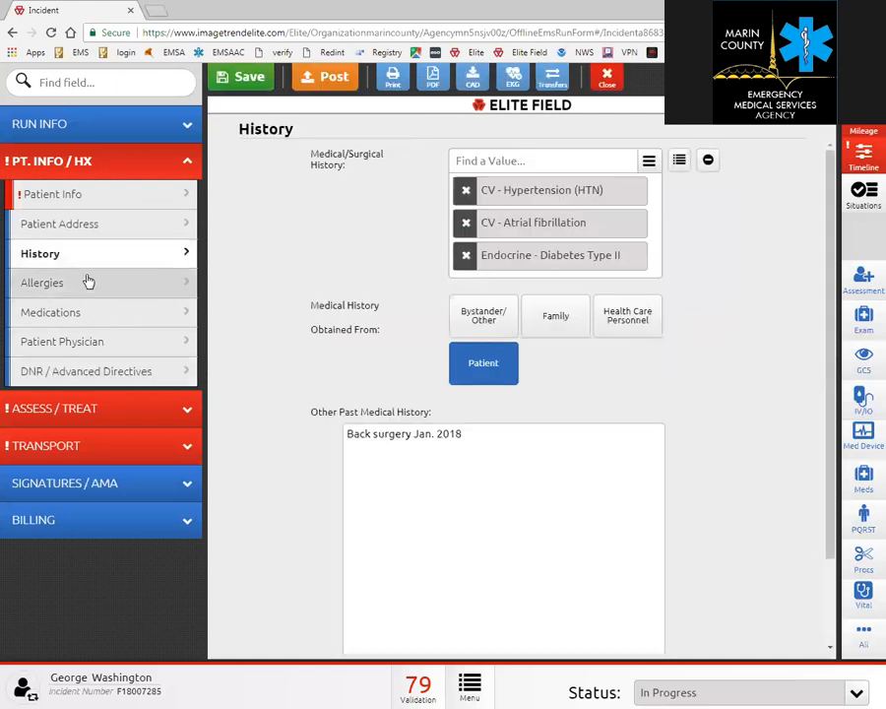
pyautogui.click(94, 312)
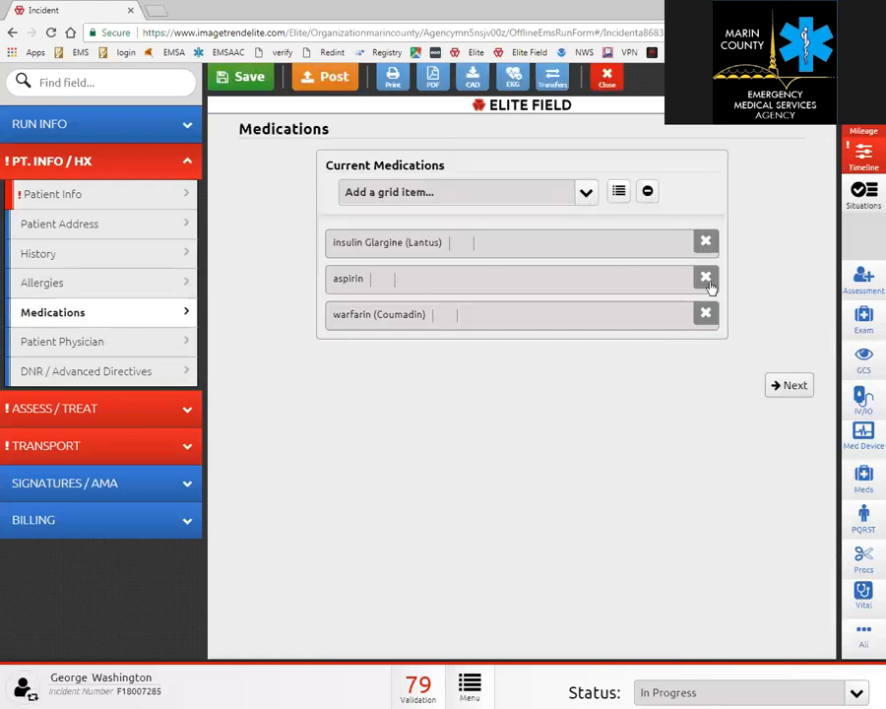
pyautogui.click(128, 198)
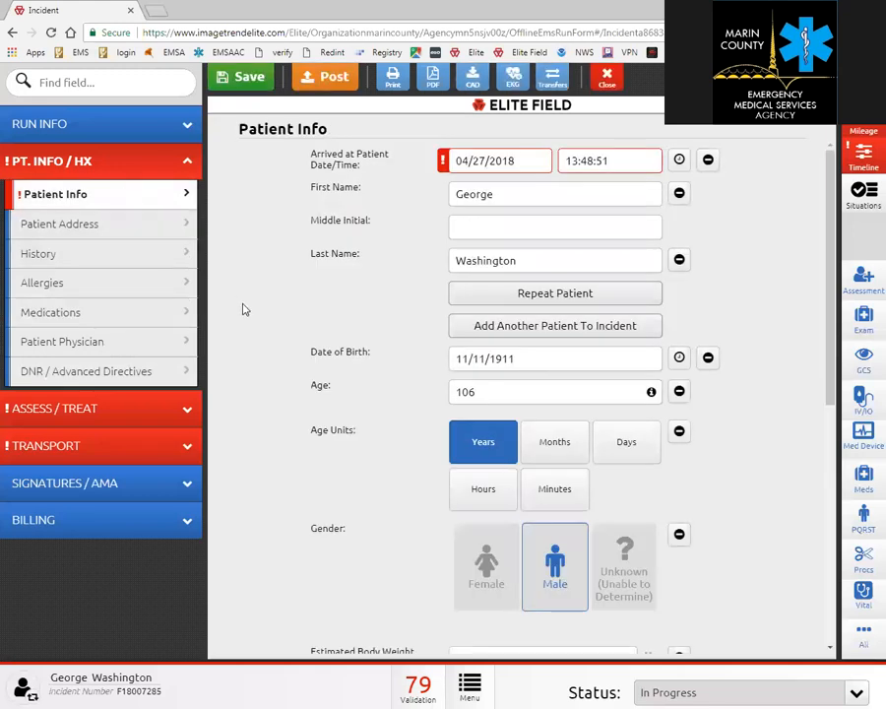
pyautogui.scroll(-2, 216, 339)
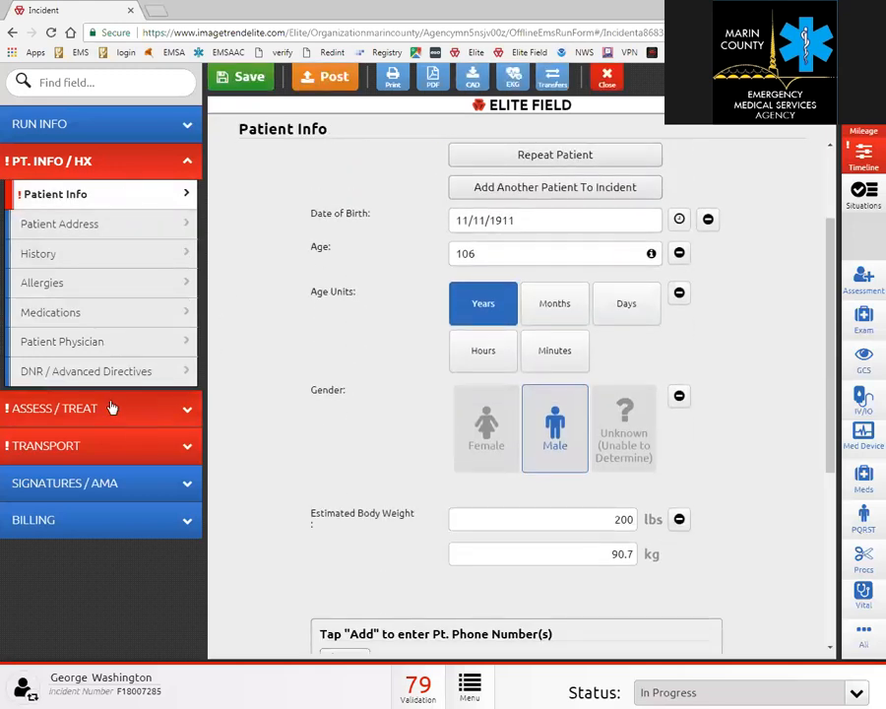
pyautogui.click(40, 414)
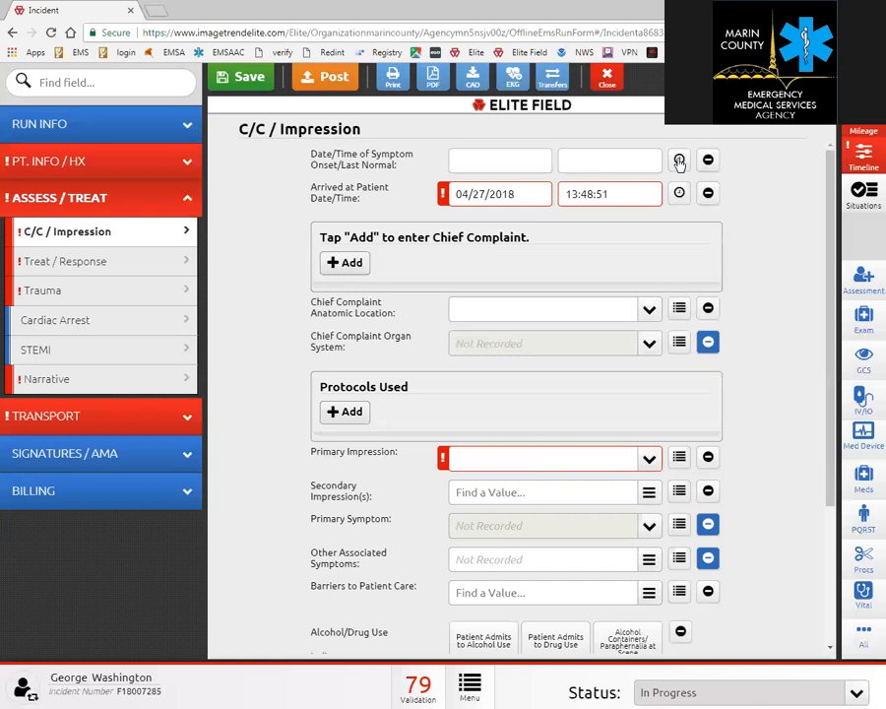
# Set Symptom Onset/Last Normal to 04/26/2018 13:48:51, working back from the patient arrival time.
pyautogui.click(679, 163)
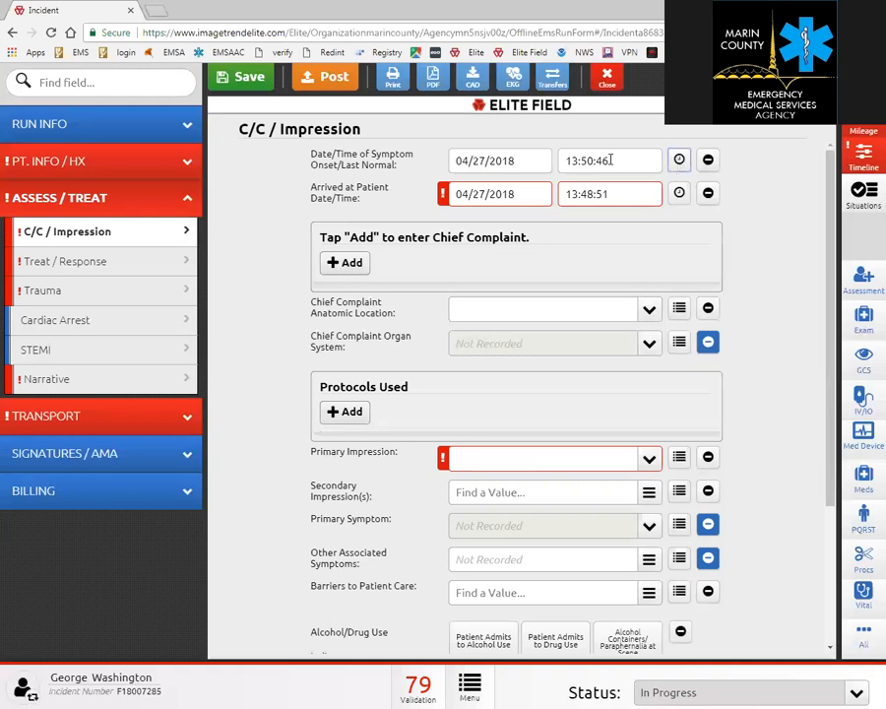
pyautogui.click(611, 159)
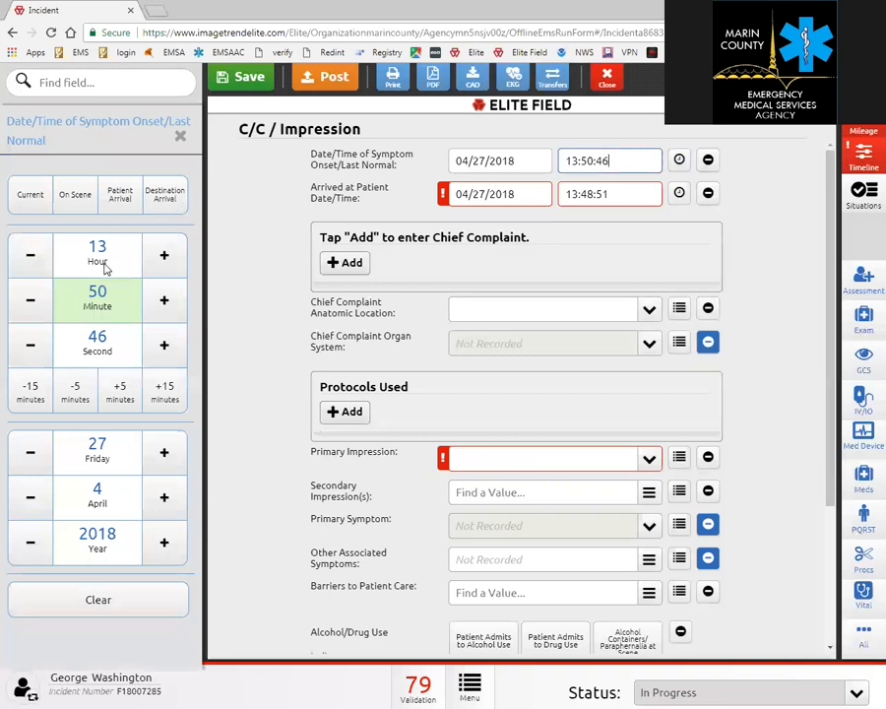
pyautogui.click(116, 204)
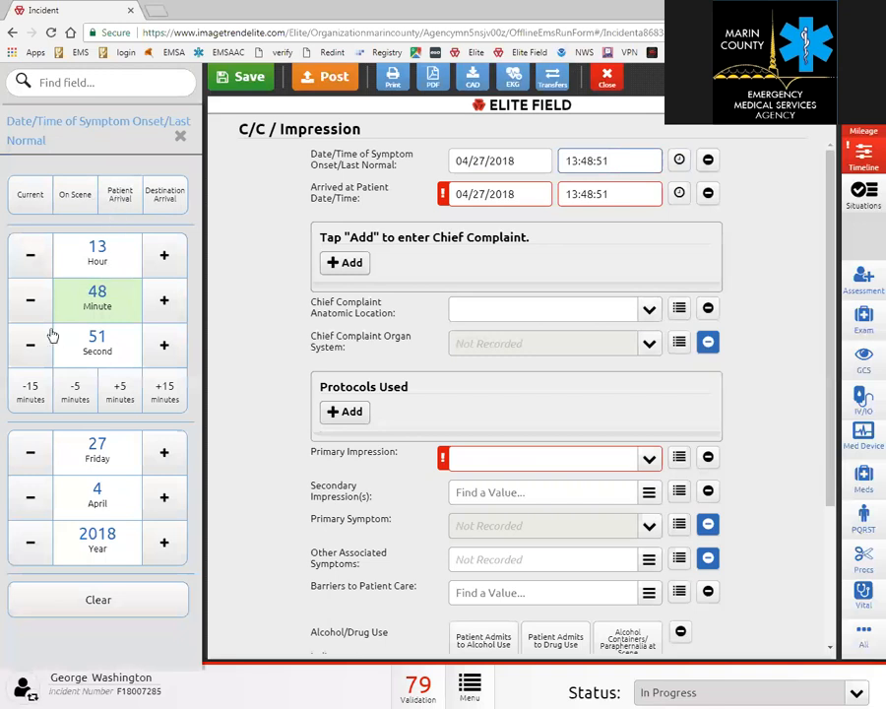
pyautogui.click(28, 257)
pyautogui.click(28, 257)
pyautogui.click(29, 257)
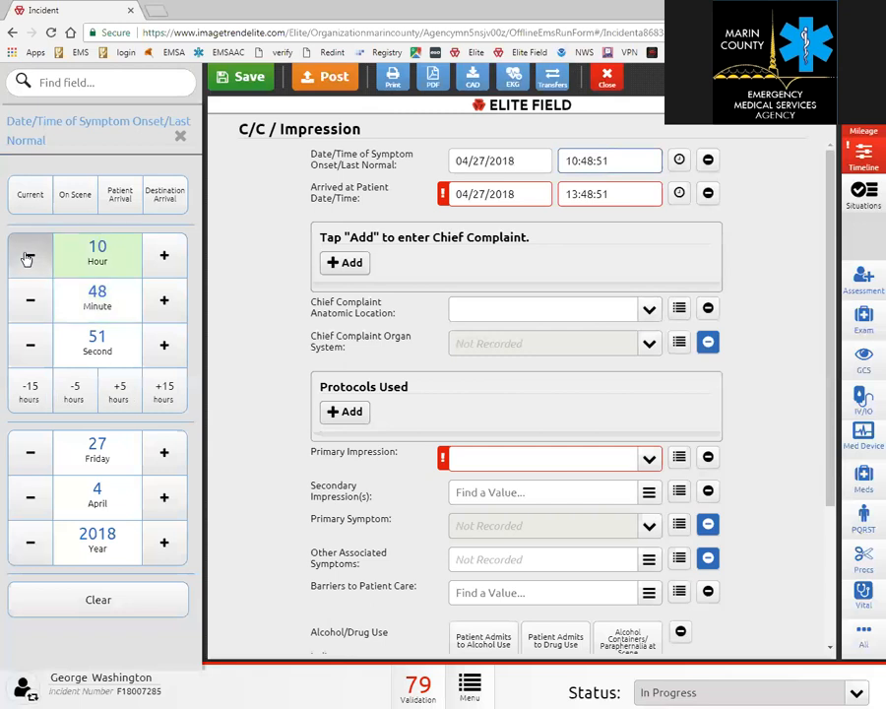
pyautogui.click(29, 257)
pyautogui.click(29, 257)
pyautogui.click(29, 257)
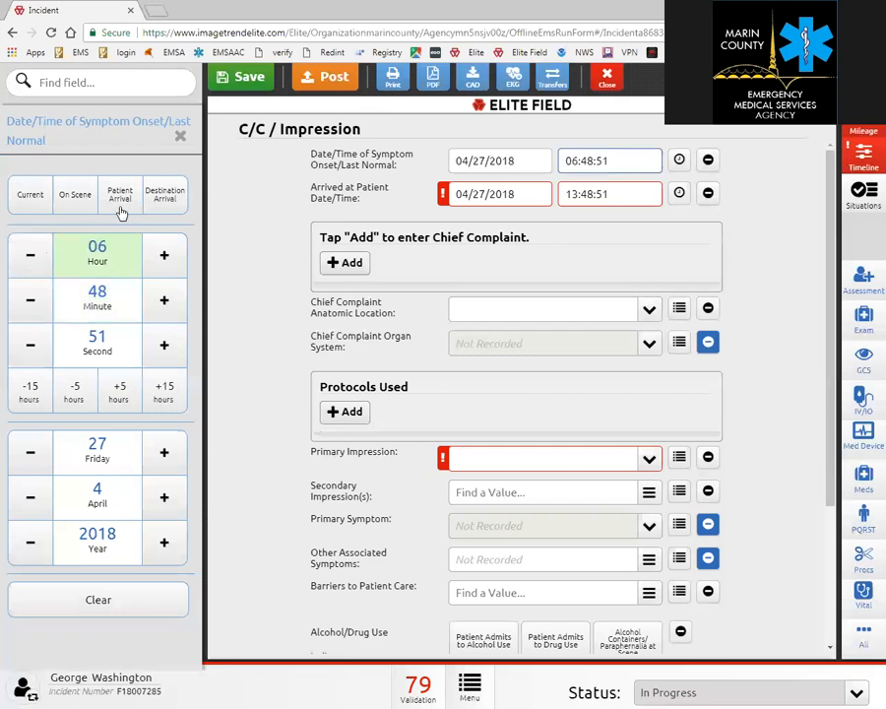
pyautogui.click(31, 261)
pyautogui.click(33, 263)
pyautogui.click(35, 394)
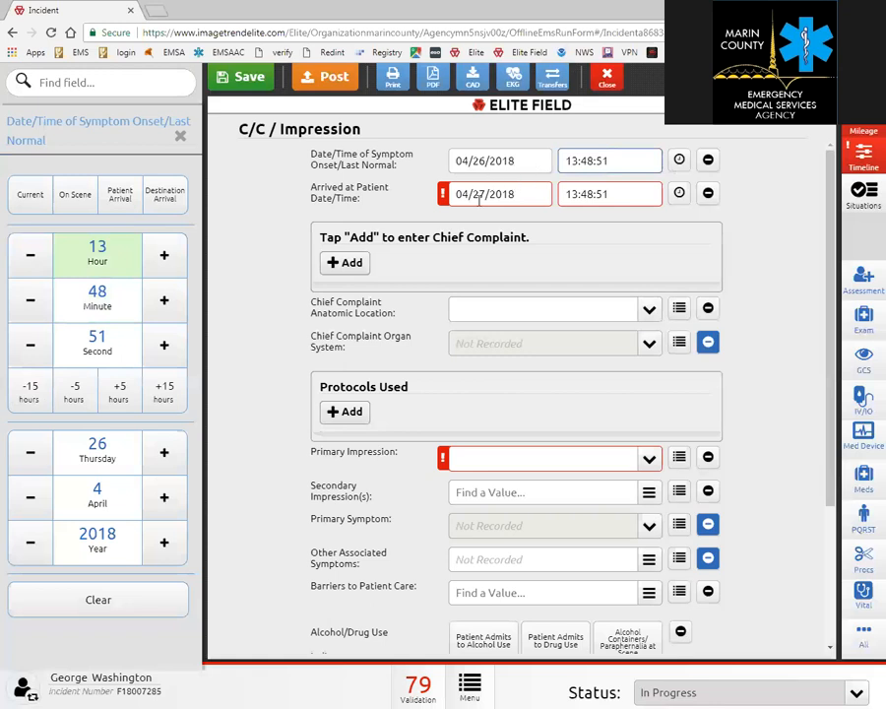
pyautogui.click(351, 262)
# Add chief complaint "cc here" with a duration of 15 Minutes.
pyautogui.click(386, 187)
pyautogui.write('cc here')
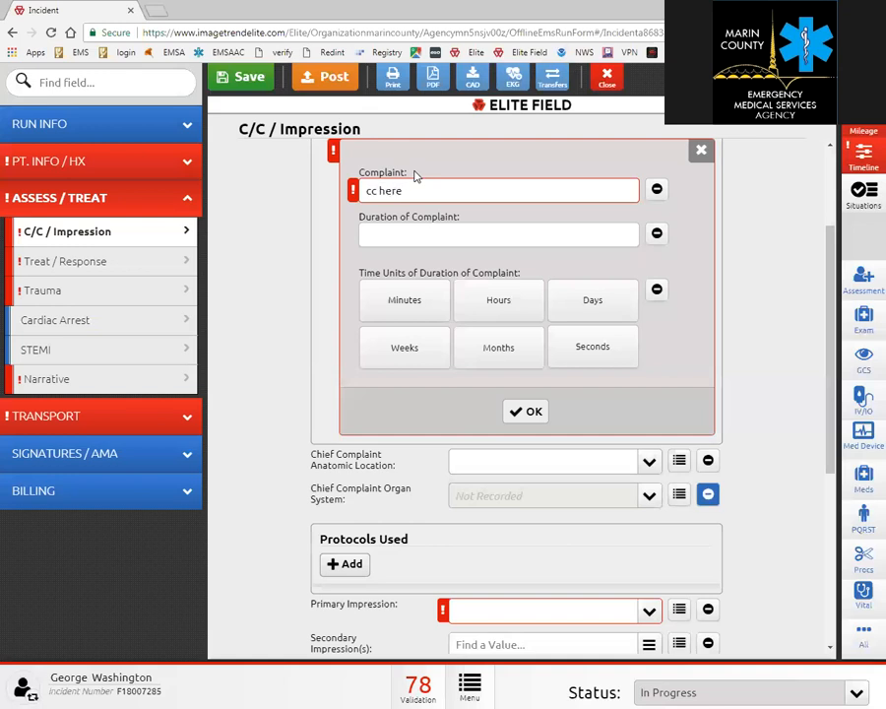
pyautogui.click(415, 239)
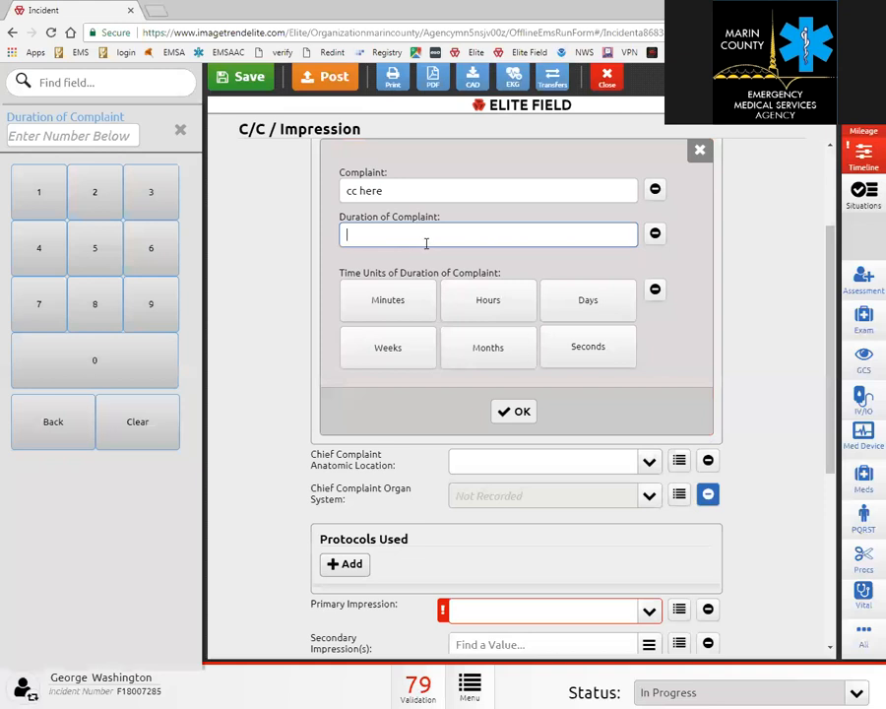
pyautogui.write('15')
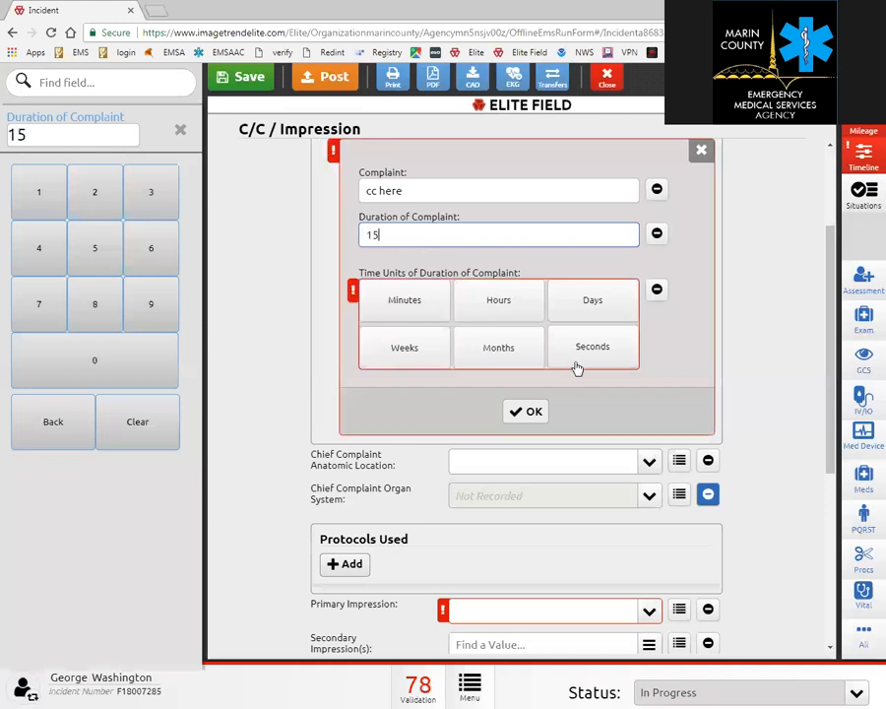
pyautogui.click(408, 316)
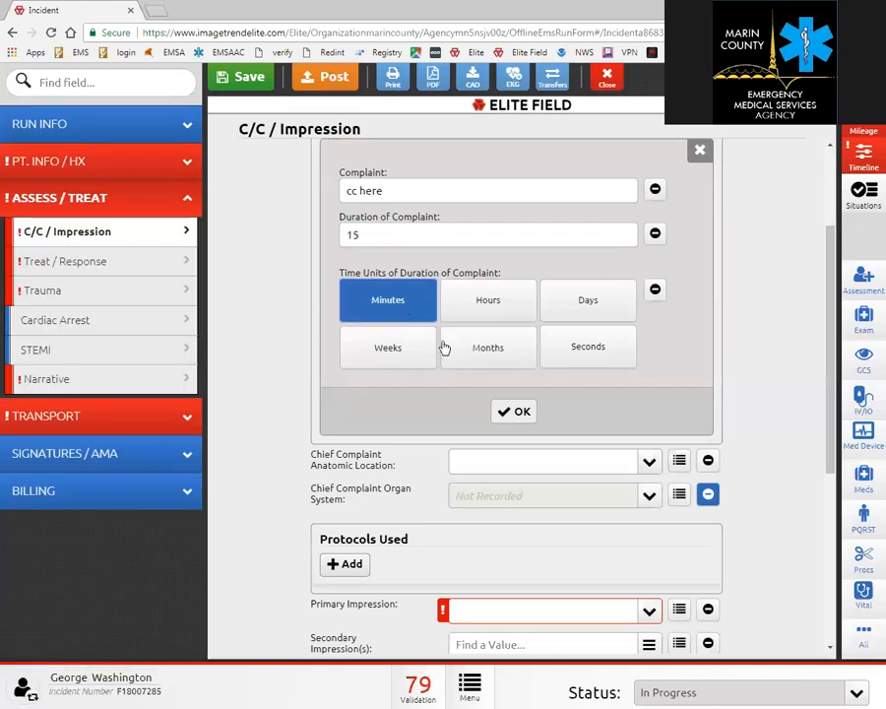
pyautogui.click(522, 411)
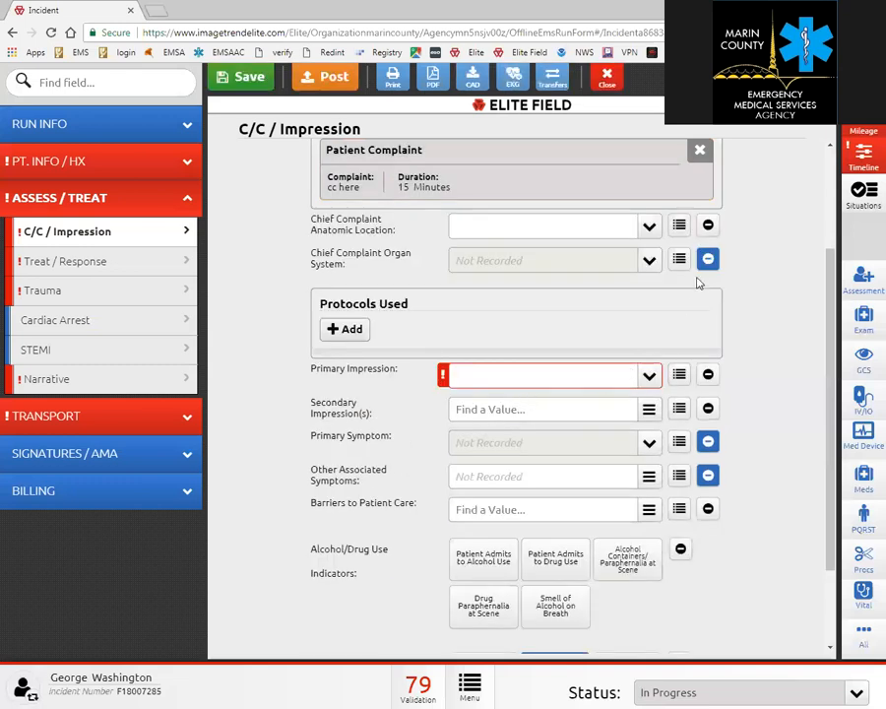
# Set the complaint's anatomic location to Abdomen and organ system to GI.
pyautogui.click(650, 226)
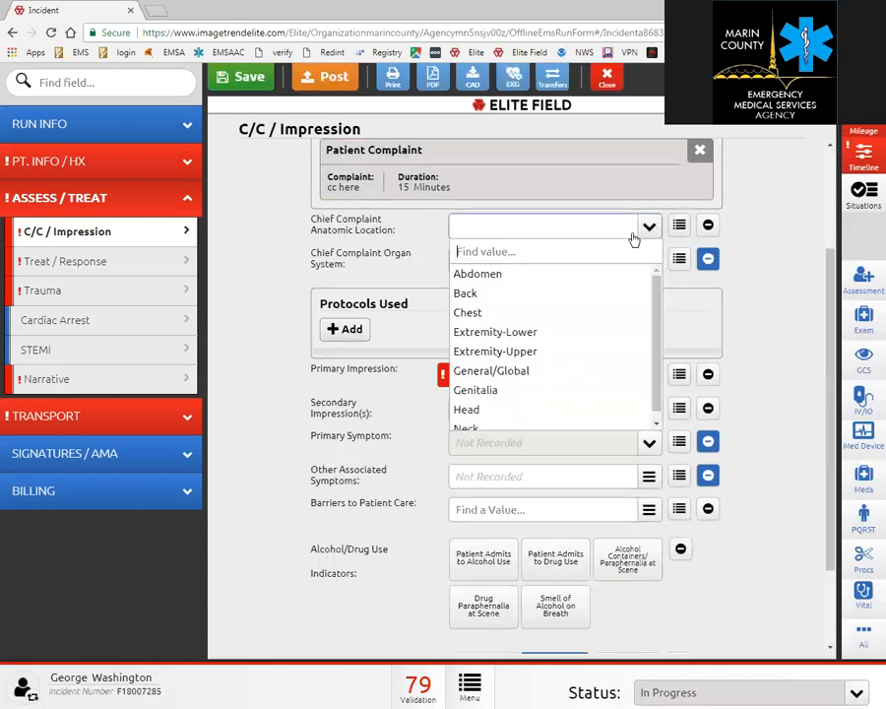
pyautogui.click(560, 278)
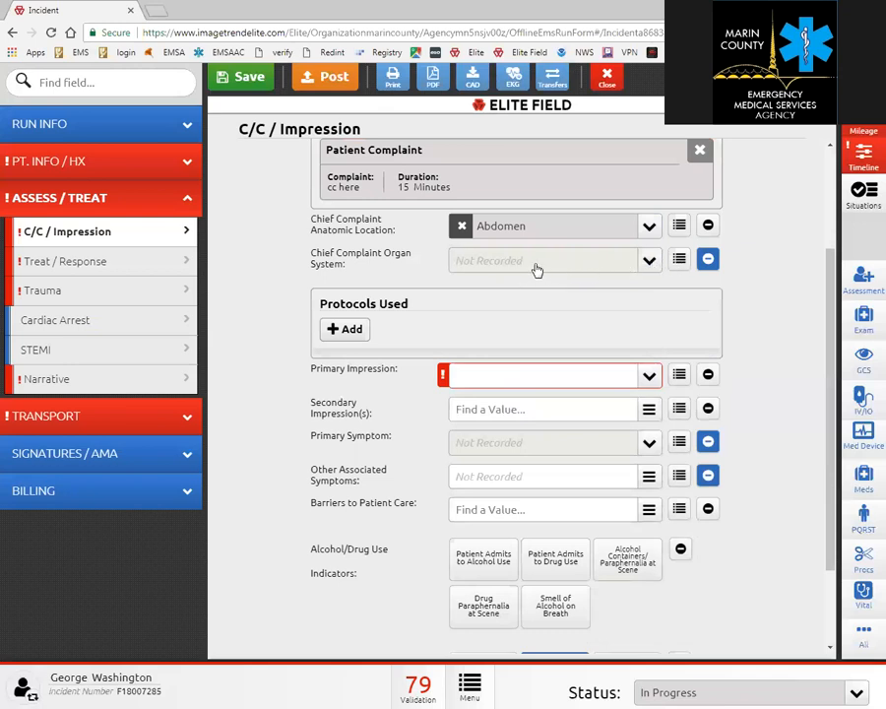
pyautogui.click(537, 270)
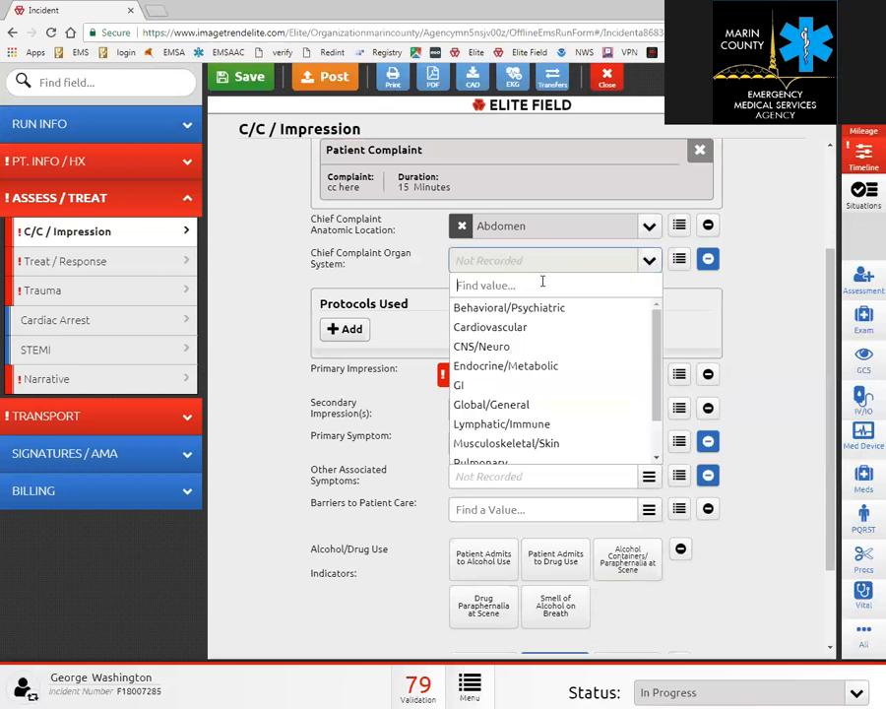
pyautogui.click(478, 384)
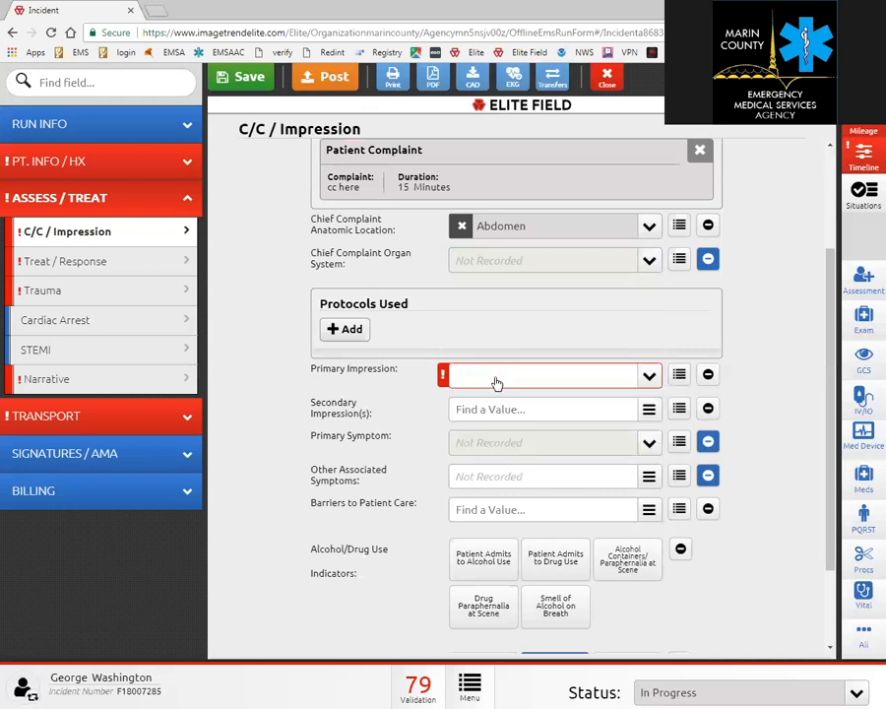
pyautogui.click(649, 262)
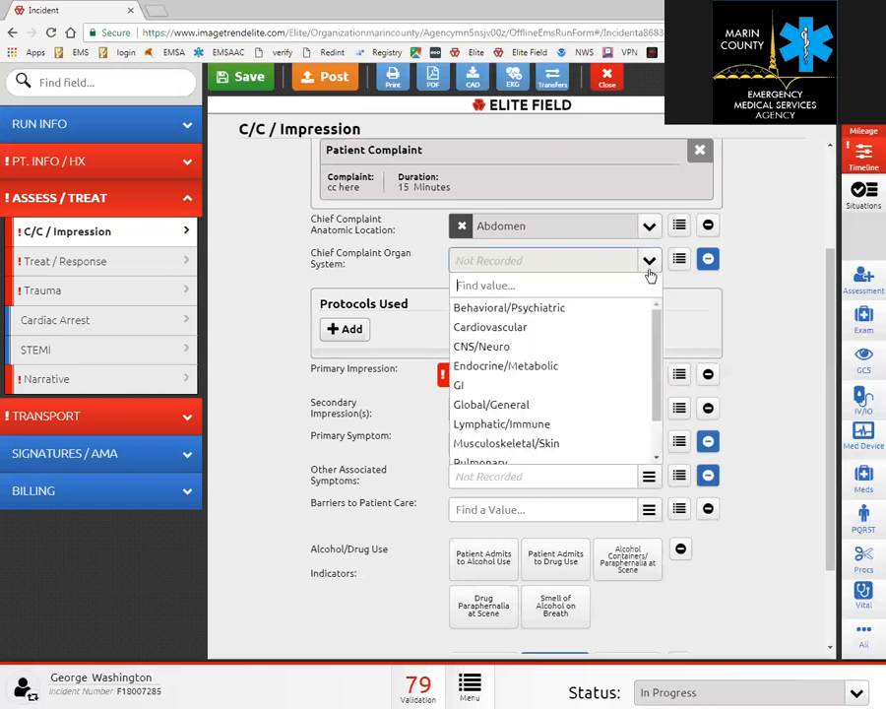
pyautogui.click(549, 390)
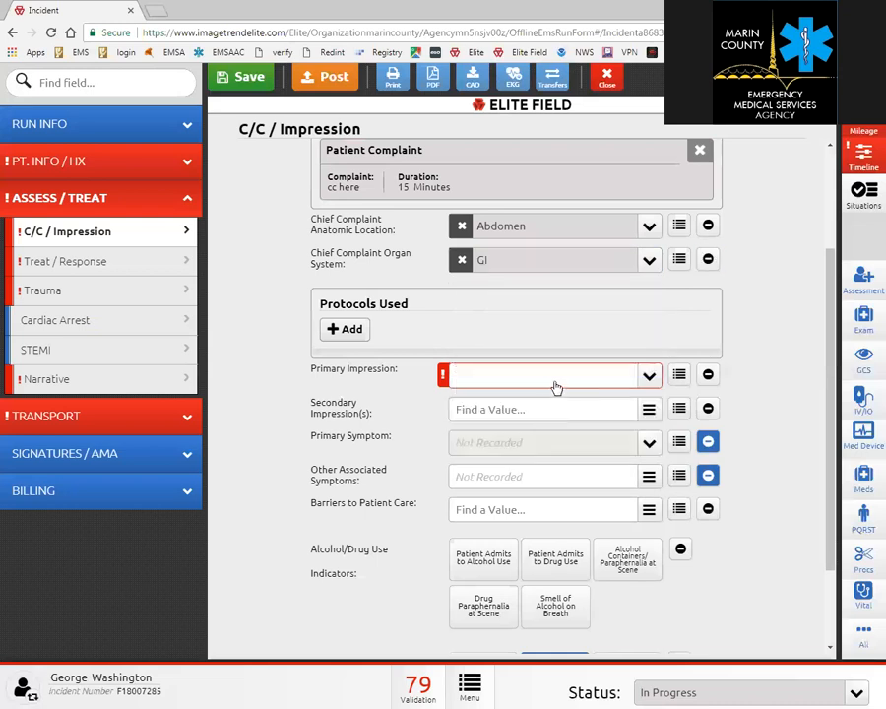
pyautogui.click(346, 335)
# Add Injury-Crush Syndrome as a protocol used, with age category Adult Only.
pyautogui.click(634, 258)
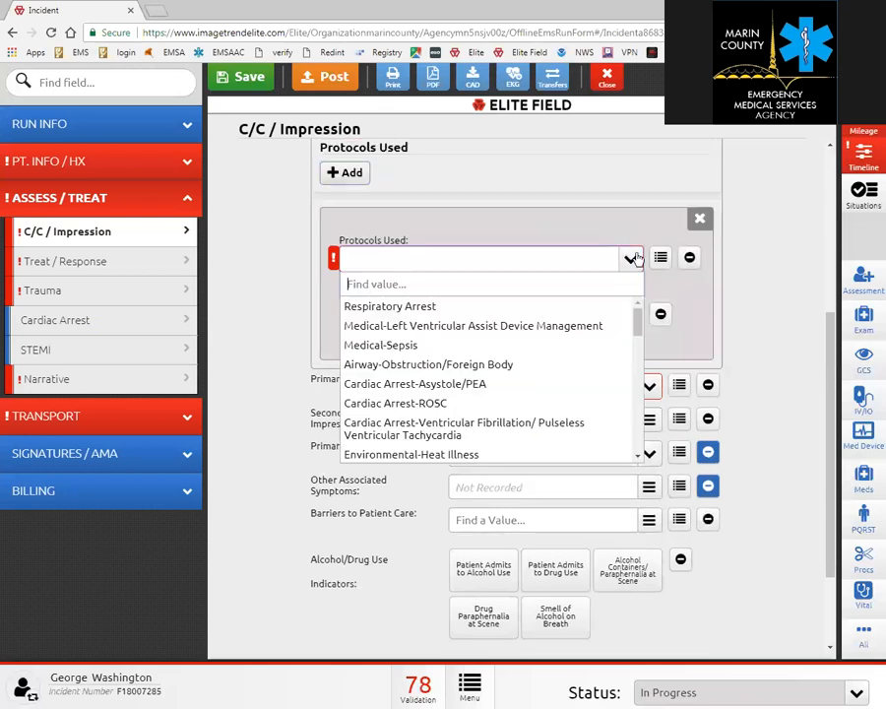
pyautogui.scroll(-3, 550, 344)
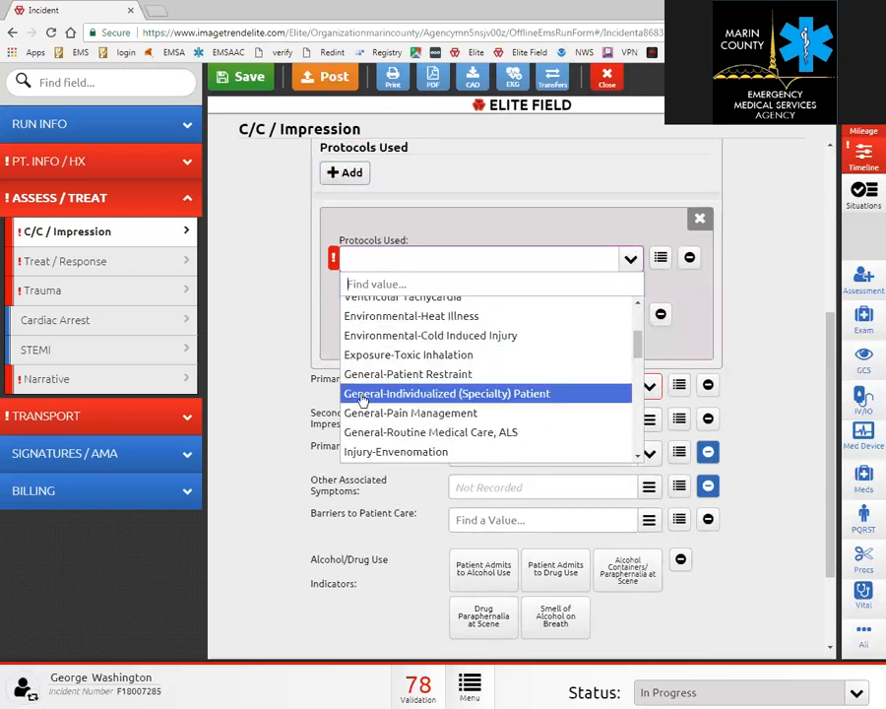
pyautogui.scroll(-2, 377, 392)
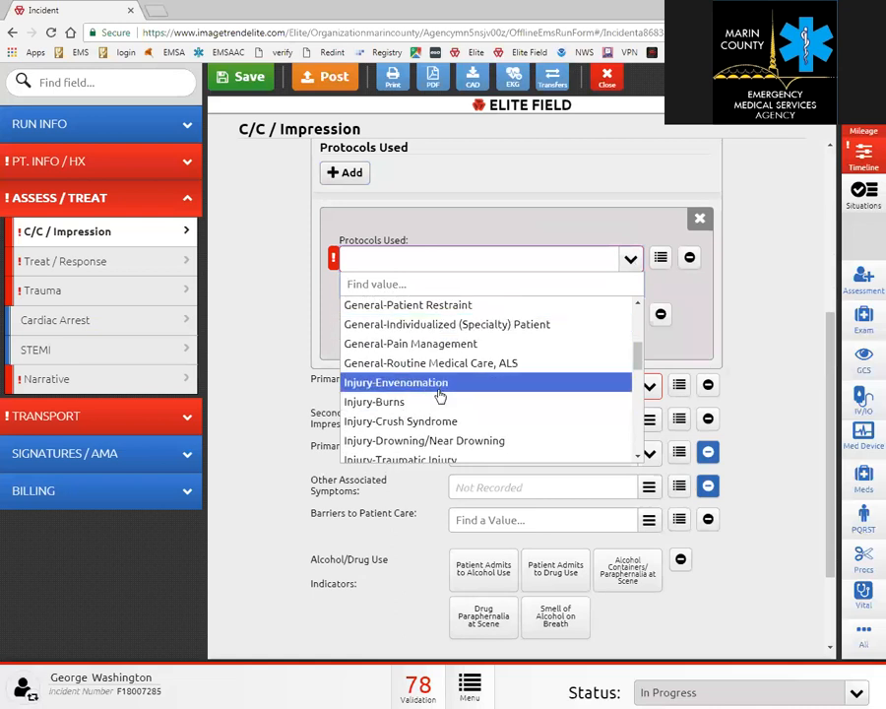
pyautogui.click(423, 425)
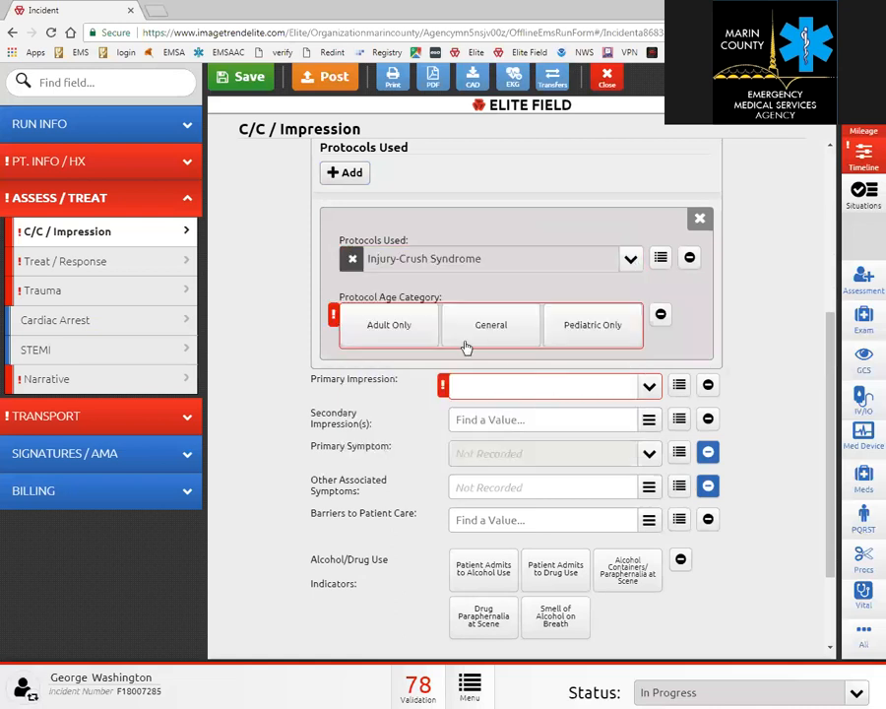
pyautogui.click(388, 325)
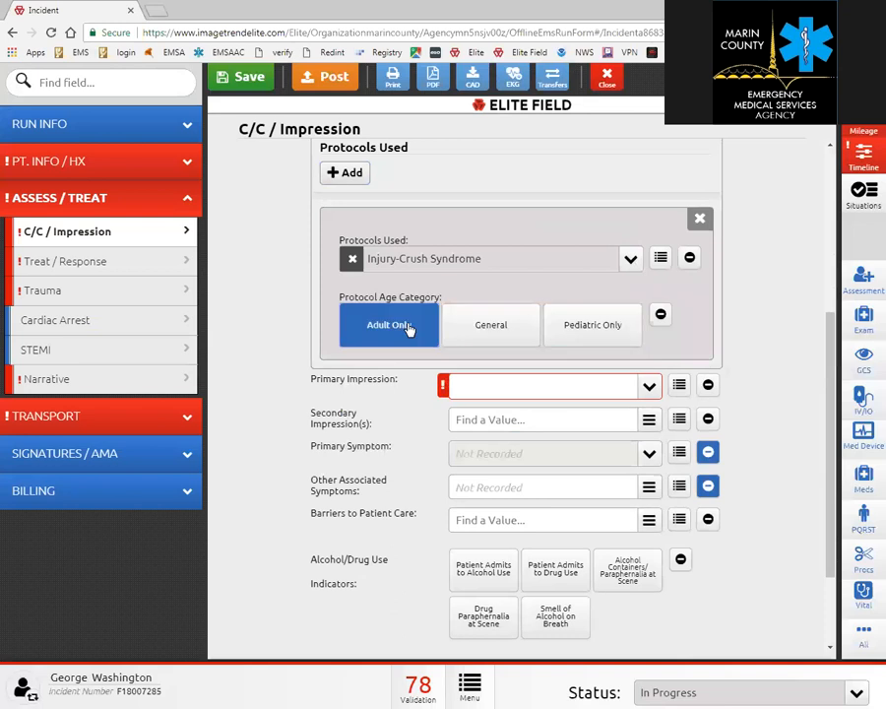
# Set the primary impression to Abdominal Pain / Problems.
pyautogui.click(643, 389)
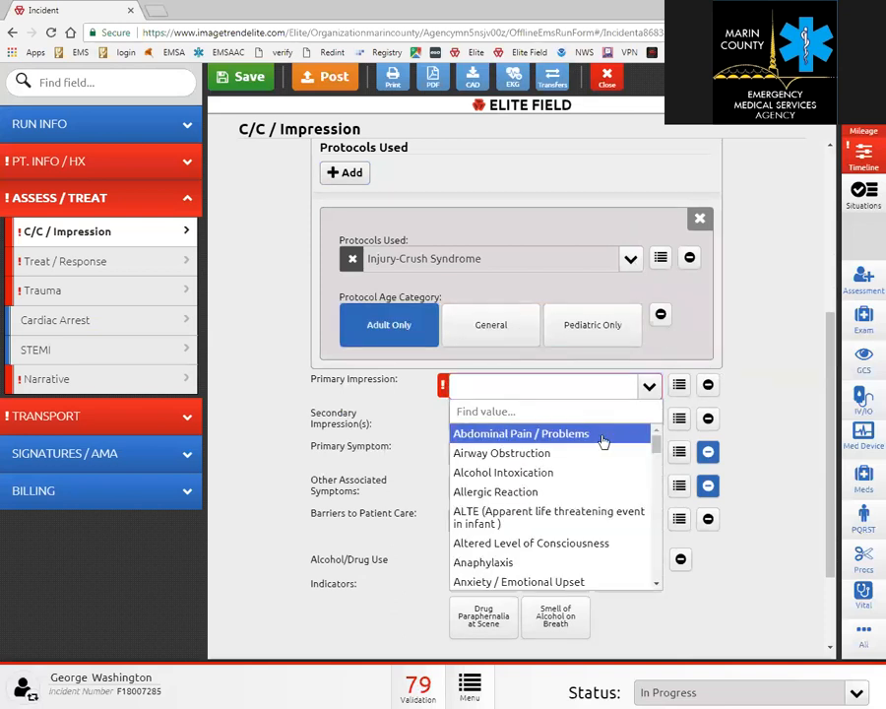
pyautogui.scroll(-3, 603, 442)
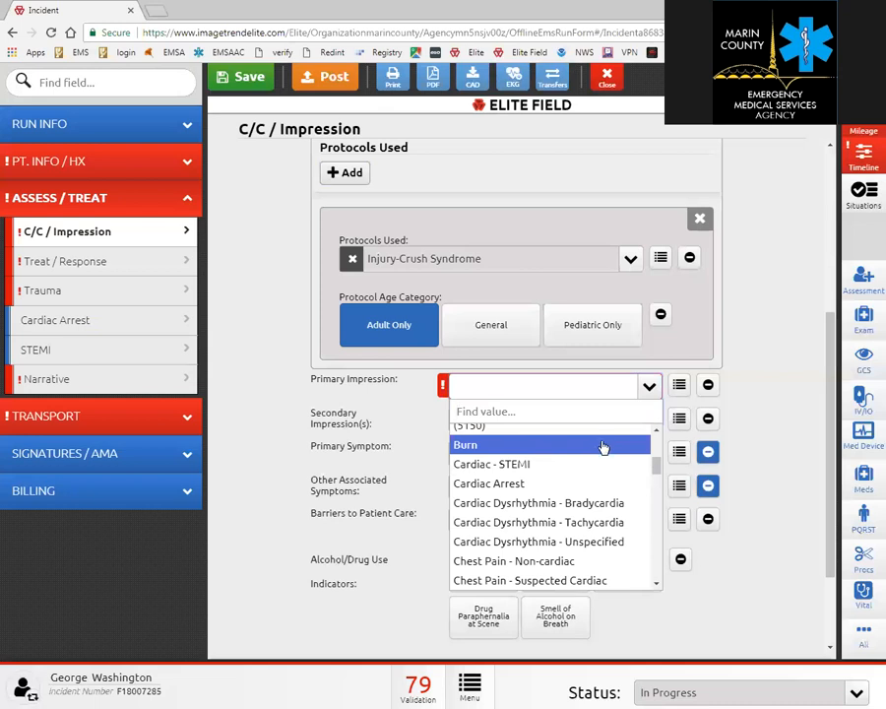
pyautogui.scroll(-3, 604, 448)
pyautogui.scroll(-3, 604, 448)
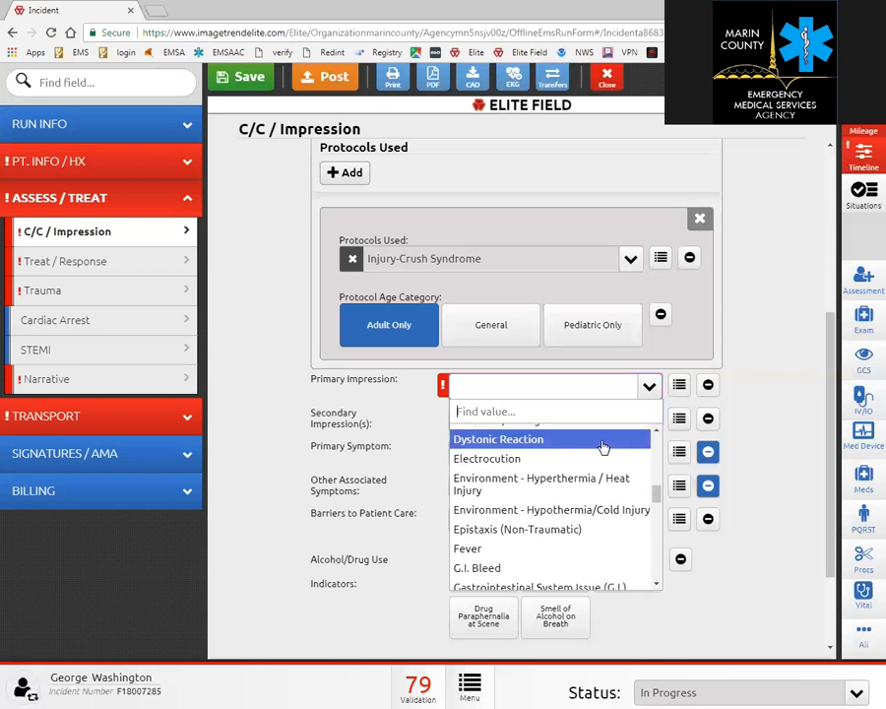
pyautogui.click(536, 388)
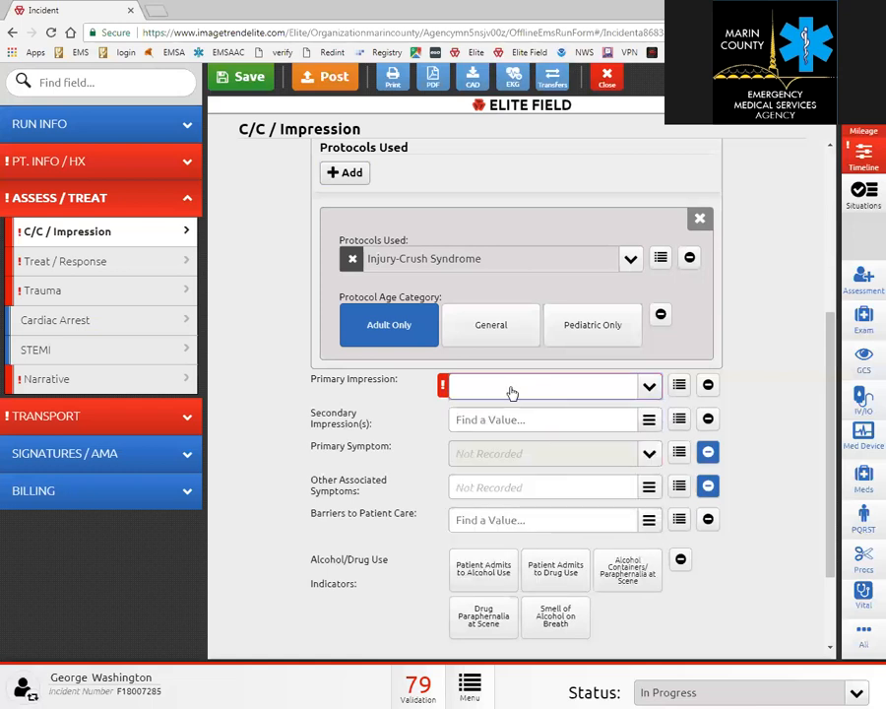
pyautogui.click(511, 392)
pyautogui.write('abd')
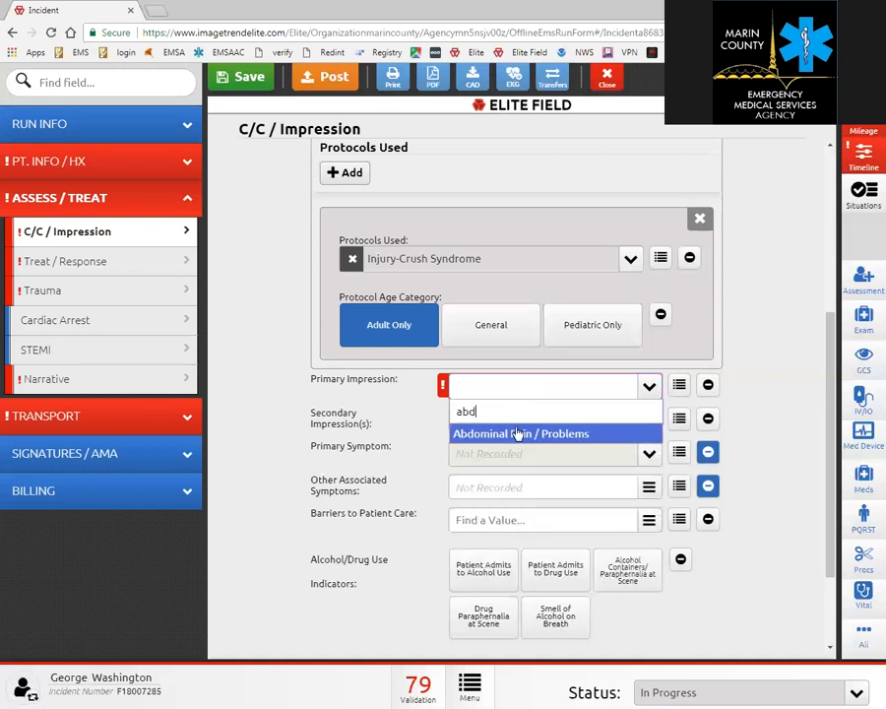
pyautogui.click(518, 433)
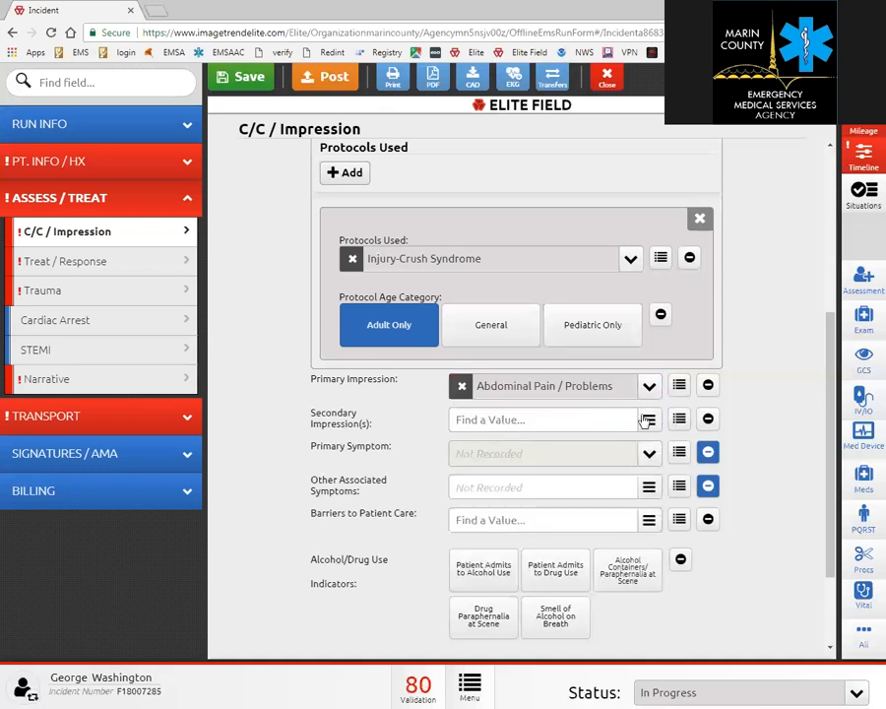
# Browse the secondary impression categories, looking inside Fever before returning to the list.
pyautogui.click(679, 421)
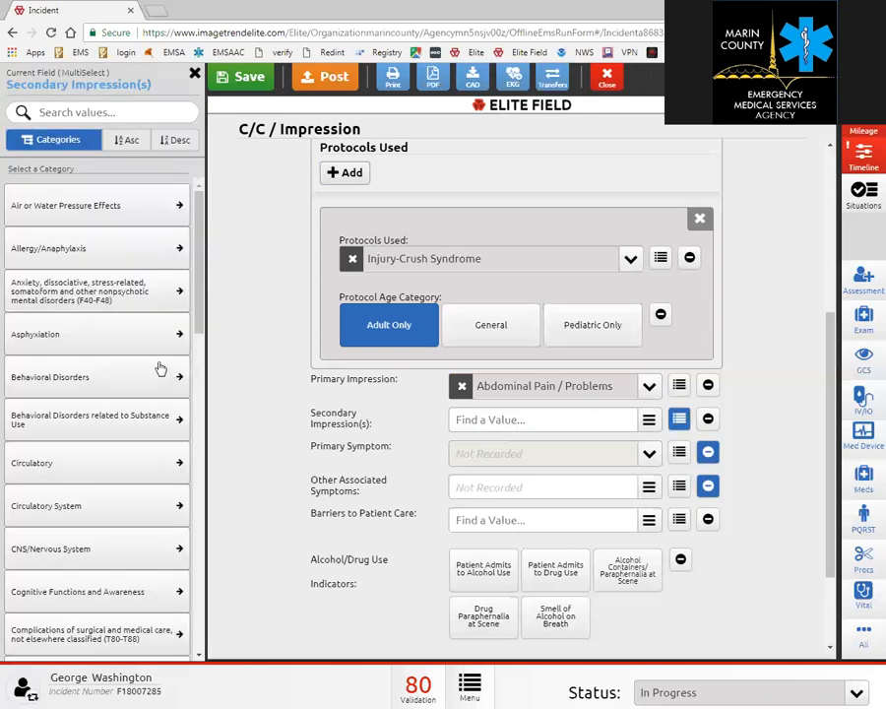
pyautogui.moveTo(197, 258); pyautogui.dragTo(196, 374)
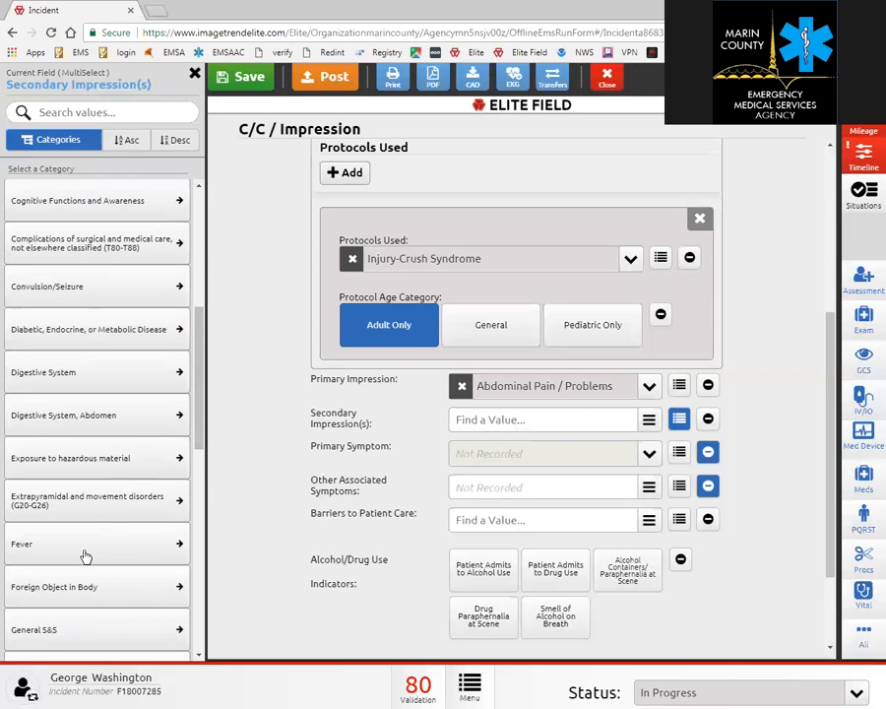
pyautogui.click(83, 551)
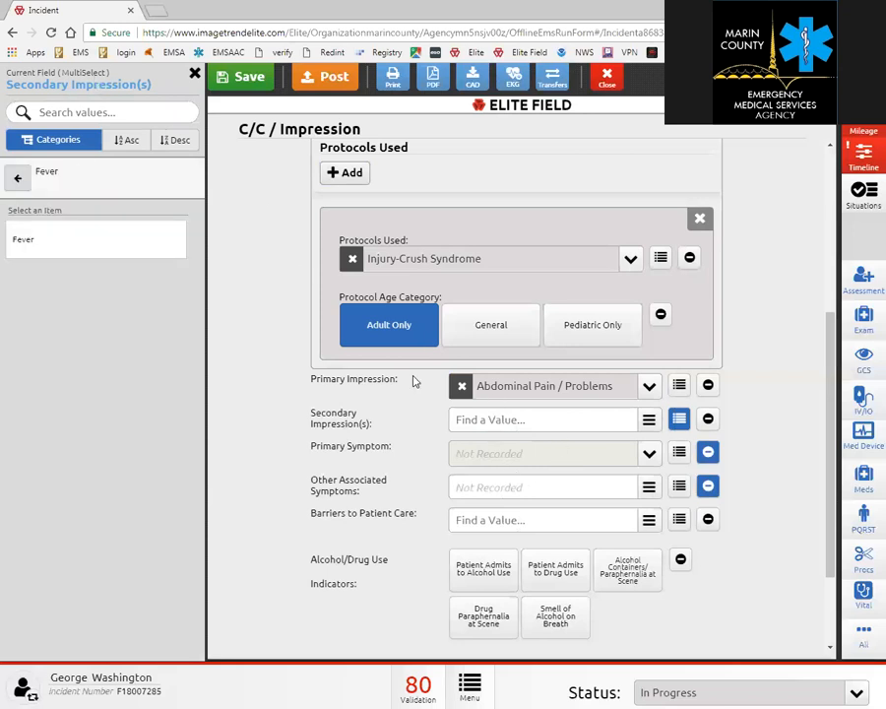
pyautogui.click(20, 177)
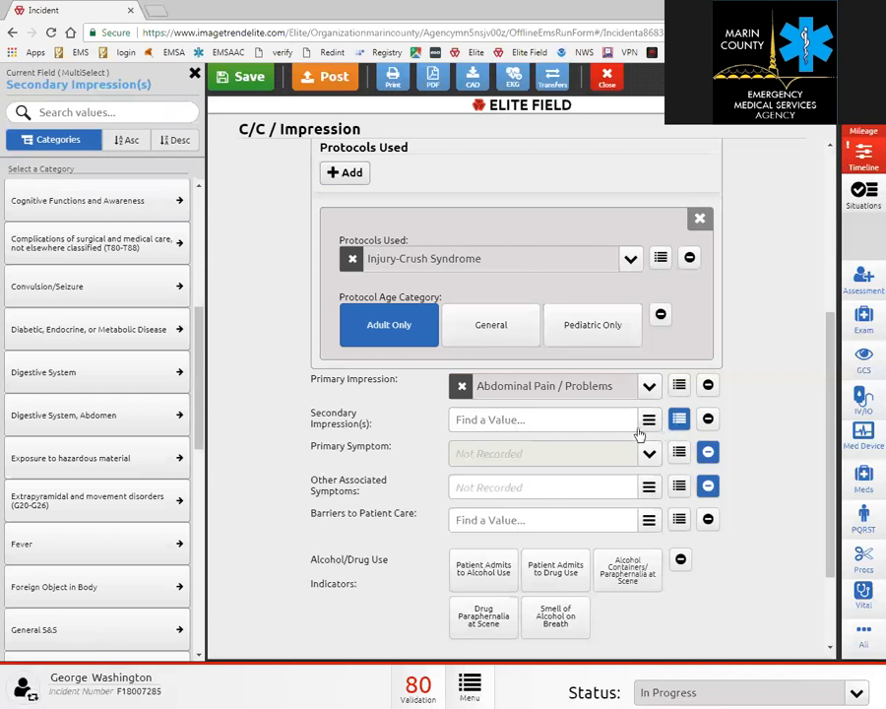
# Record Abdominal tenderness as primary symptom, a Language barrier and work-related Yes, then continue.
pyautogui.click(651, 456)
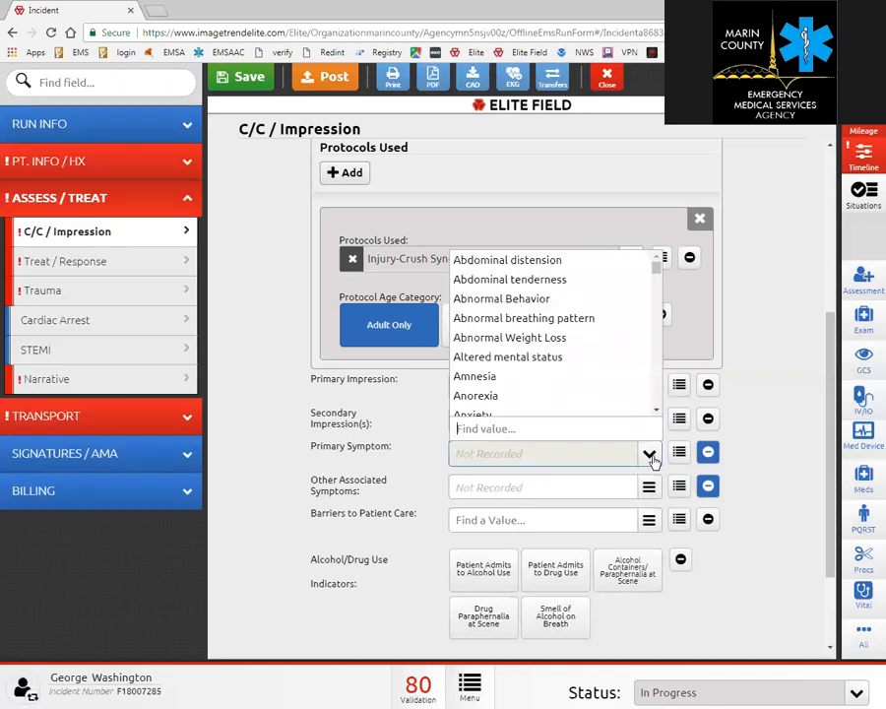
pyautogui.click(544, 279)
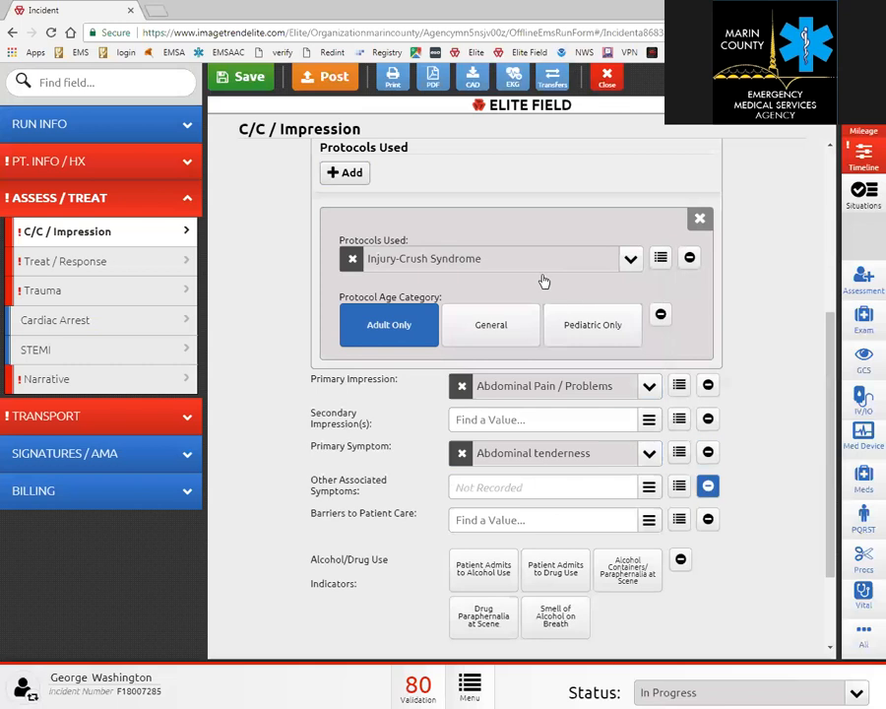
pyautogui.click(650, 524)
pyautogui.click(569, 412)
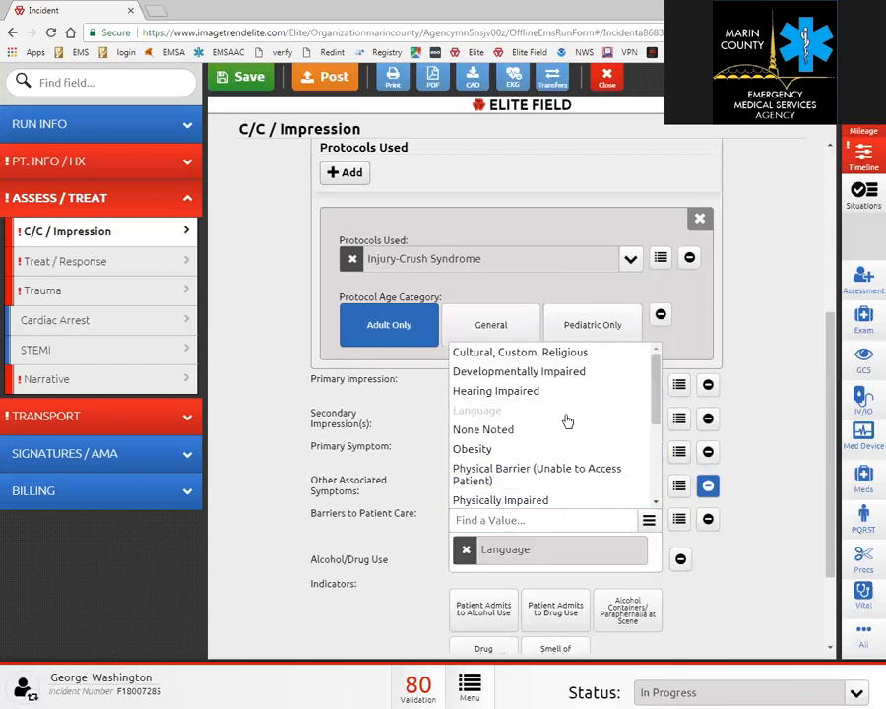
pyautogui.scroll(-3, 722, 571)
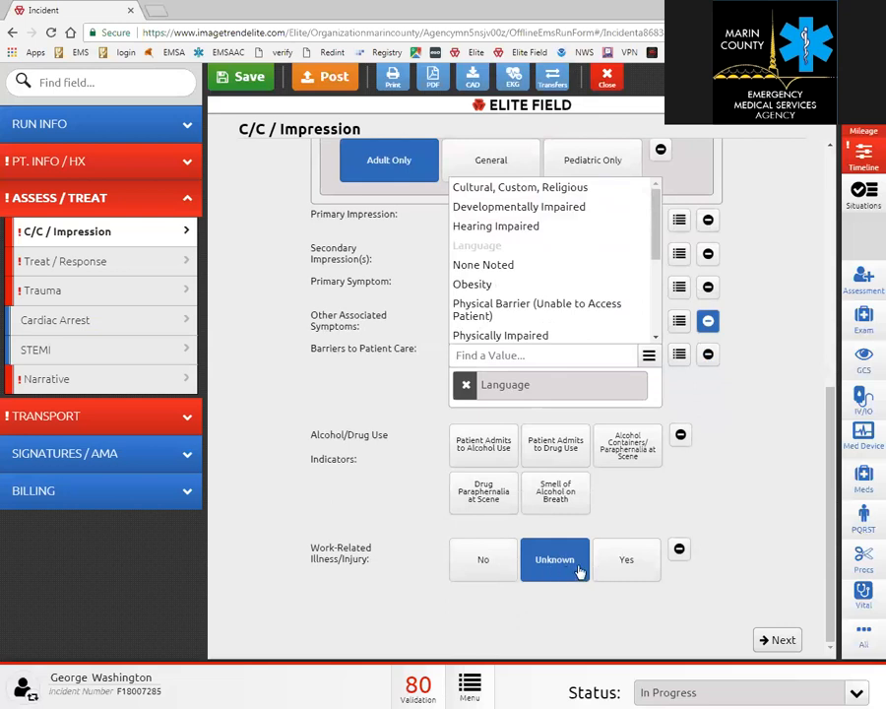
pyautogui.click(623, 564)
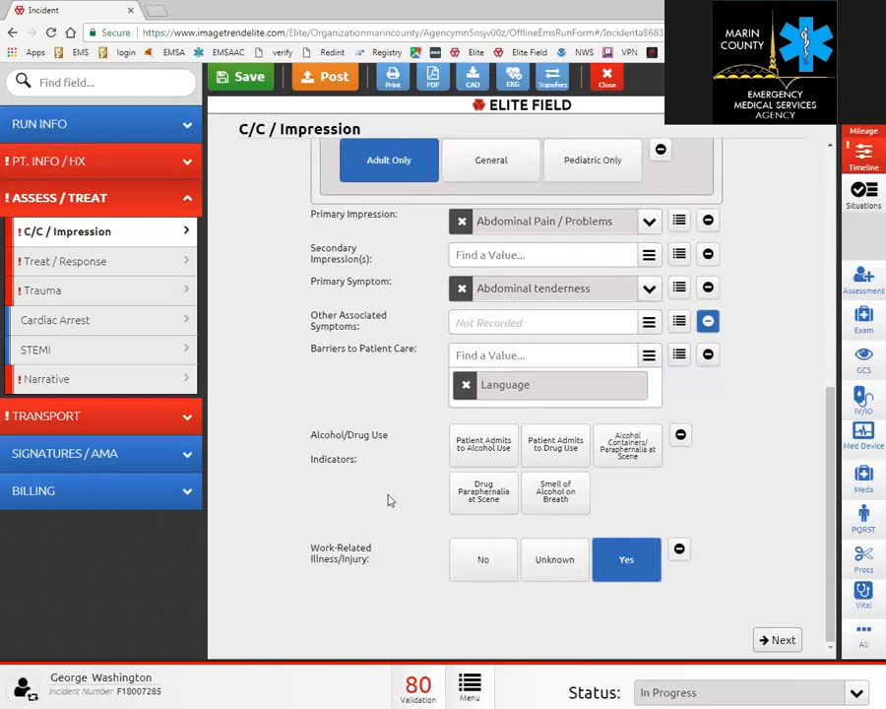
pyautogui.click(776, 642)
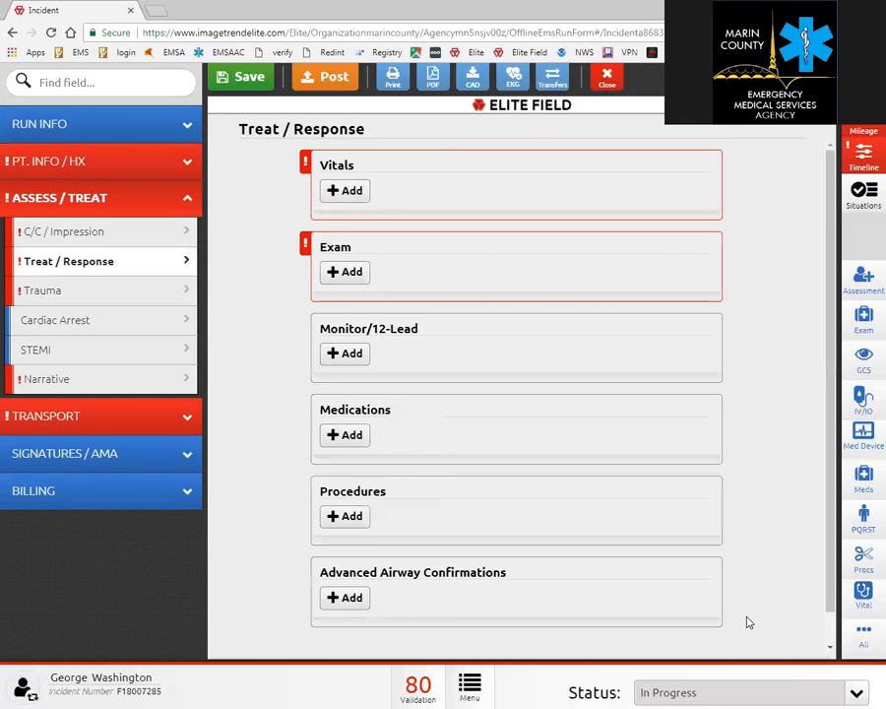
# Start a new vitals set and choose the crew member who took it.
pyautogui.click(346, 190)
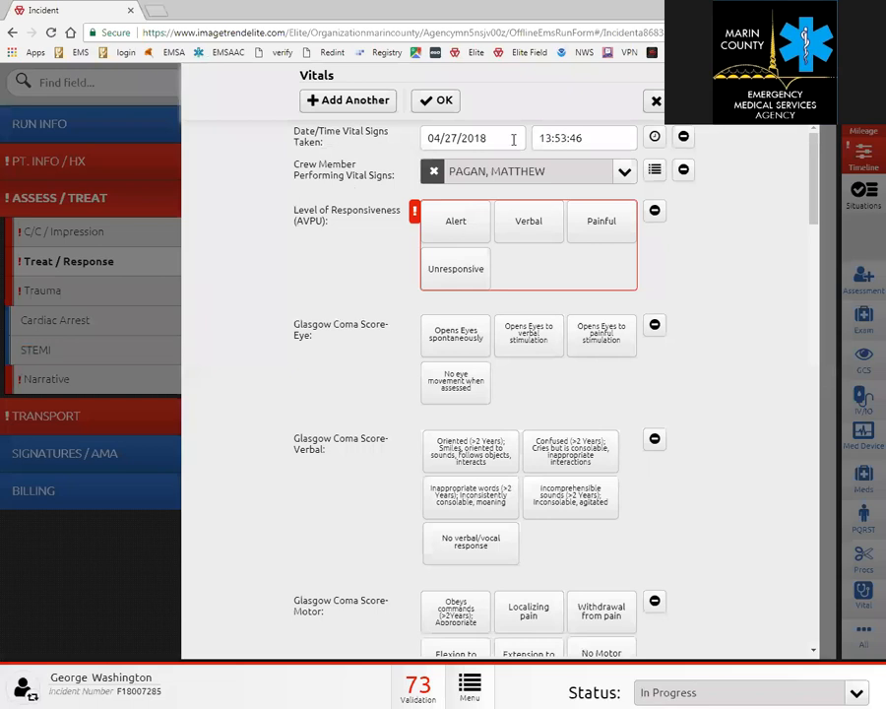
pyautogui.click(624, 173)
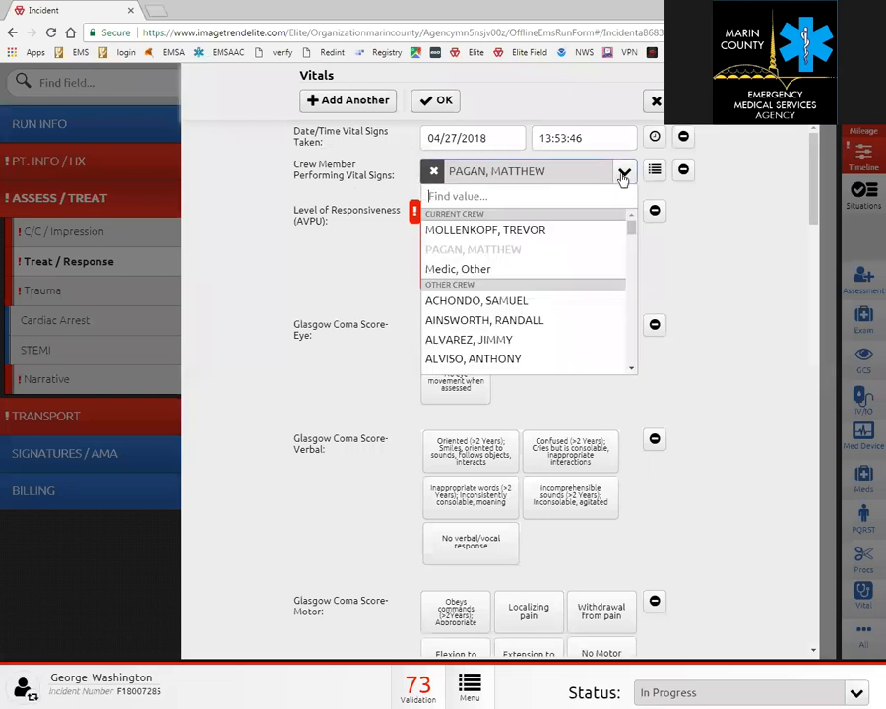
pyautogui.click(544, 271)
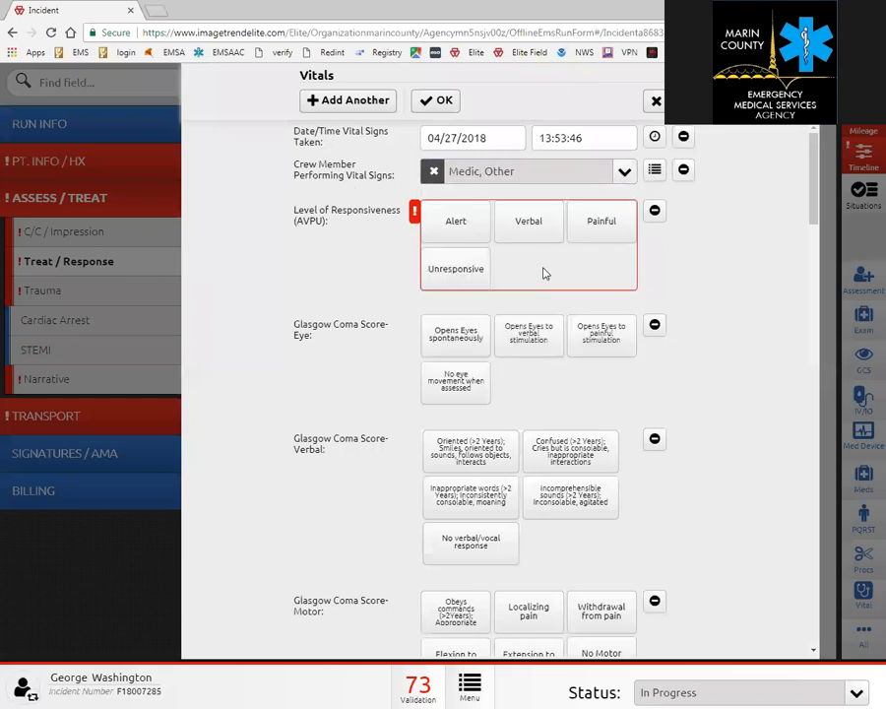
pyautogui.click(625, 173)
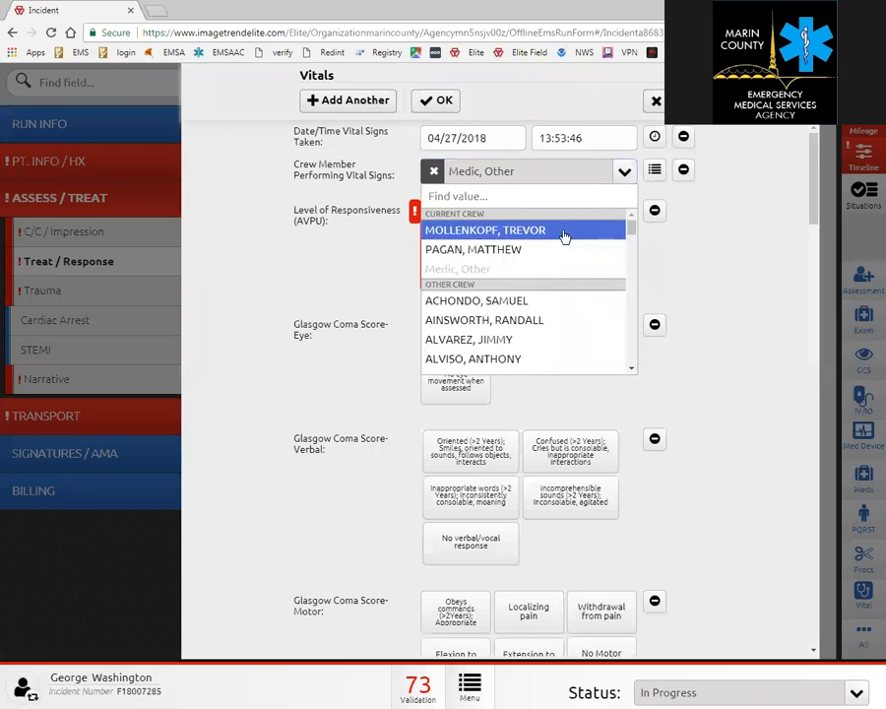
pyautogui.click(564, 232)
# Record Alert, spontaneous eyes, oriented verbal, obeys commands, and GCS valid without interventions.
pyautogui.click(456, 223)
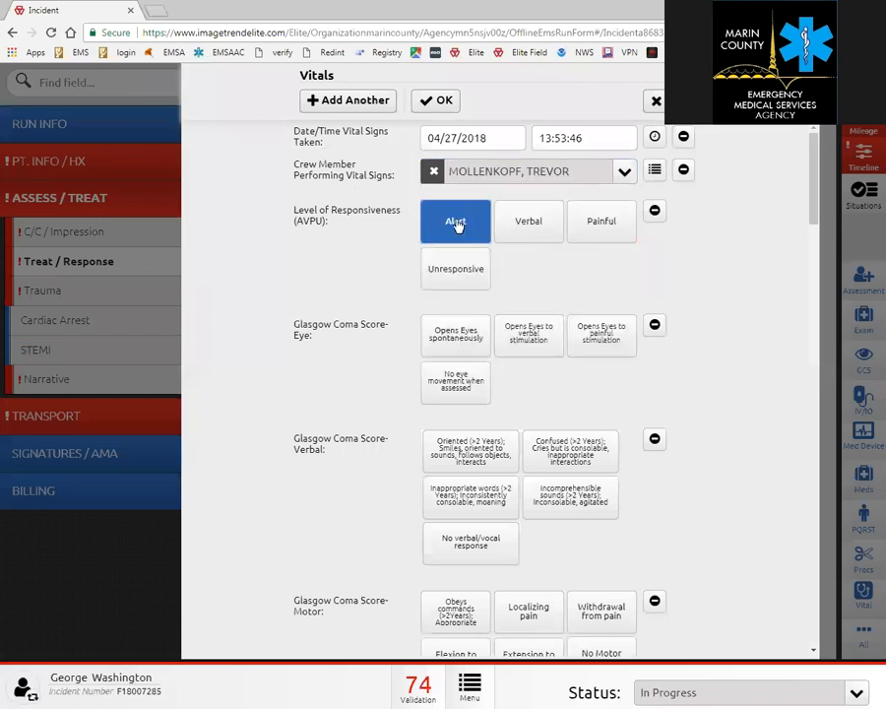
pyautogui.click(453, 340)
pyautogui.click(458, 448)
pyautogui.click(448, 618)
pyautogui.scroll(-4, 495, 520)
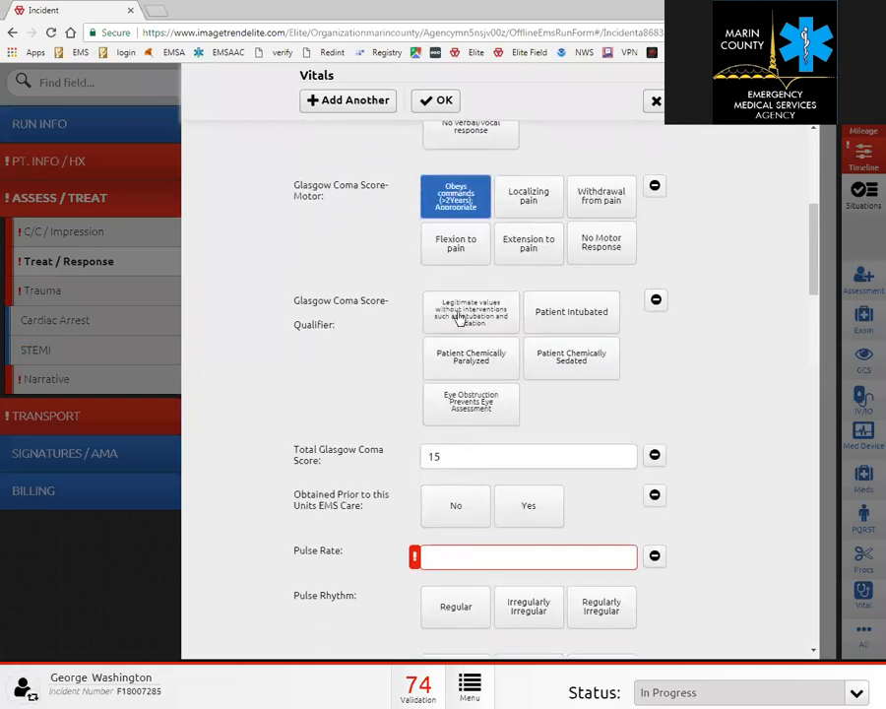
pyautogui.click(463, 313)
pyautogui.scroll(-3, 538, 332)
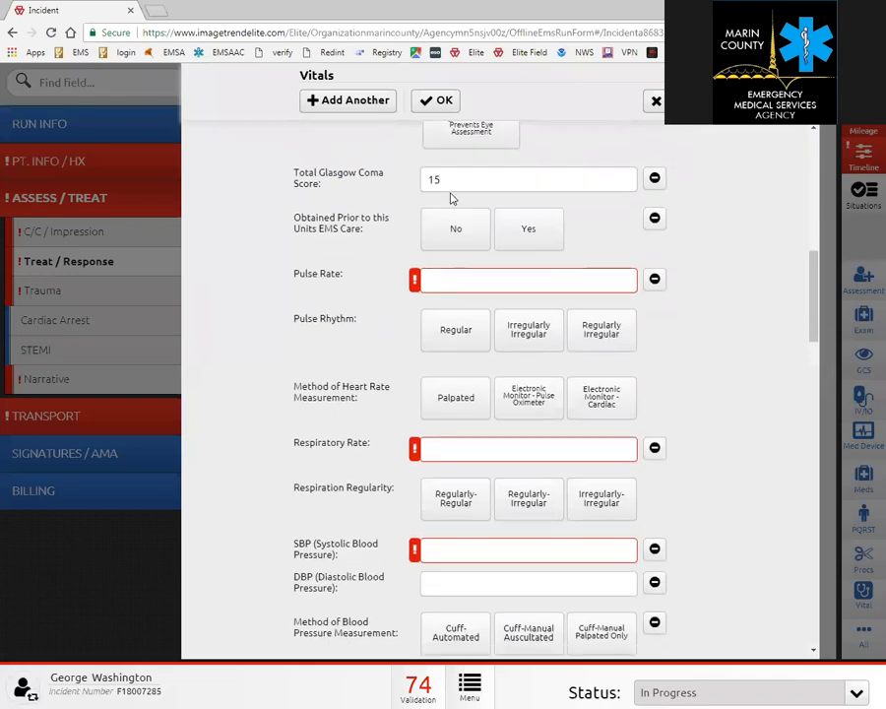
pyautogui.click(455, 281)
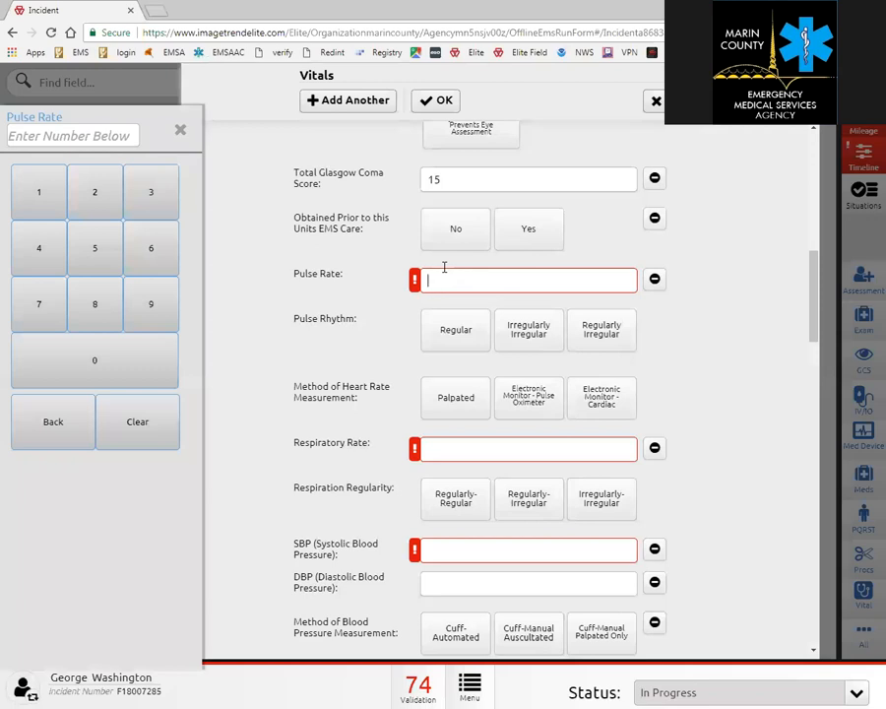
# Enter pulse 88, respiratory rate 12 and blood pressure 155/88.
pyautogui.click(90, 307)
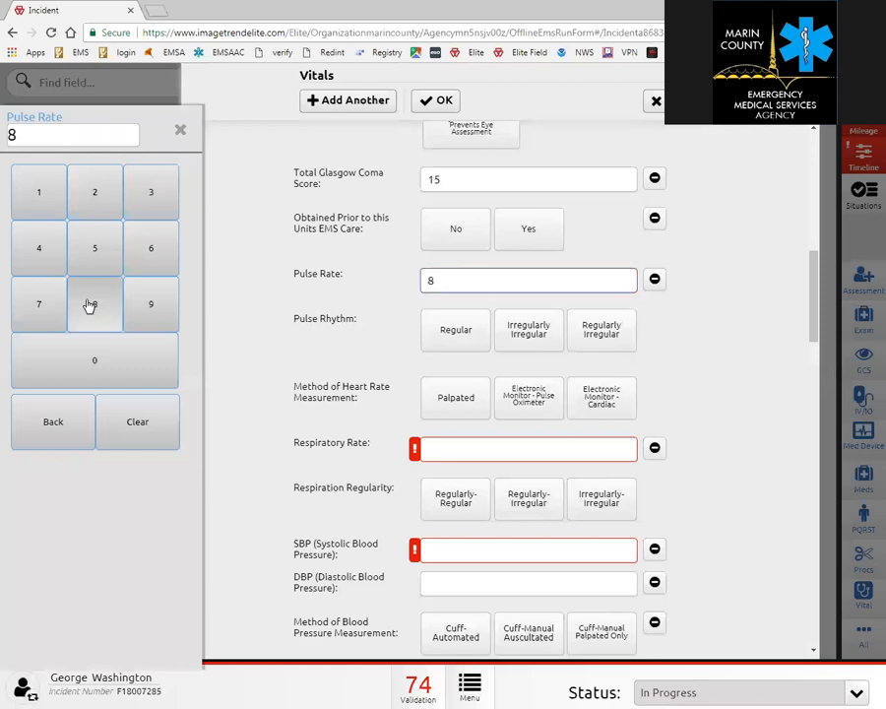
pyautogui.click(89, 307)
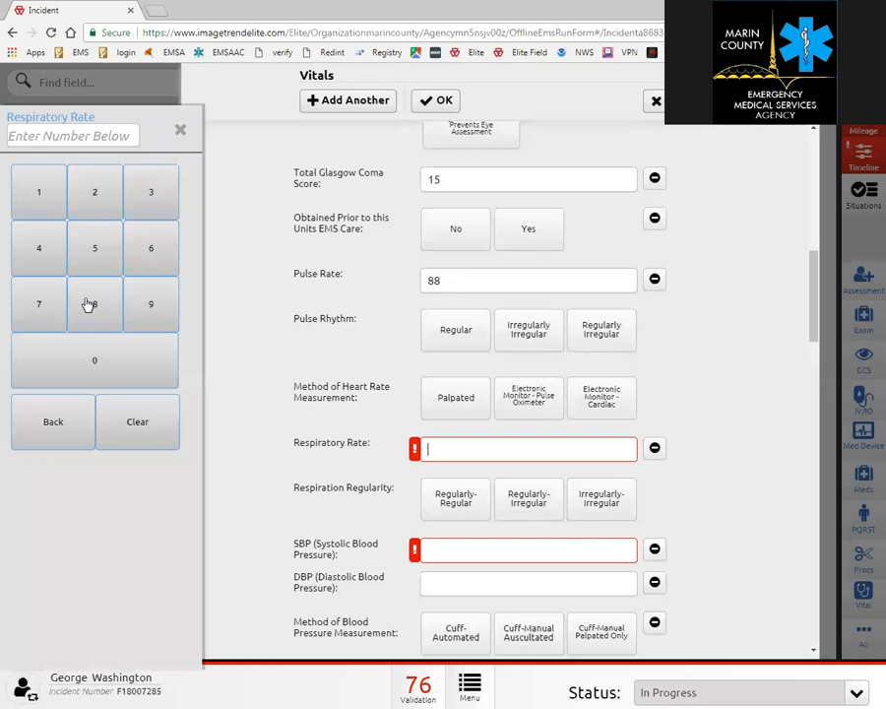
pyautogui.write('12')
pyautogui.press('Tab')
pyautogui.press('Tab')
pyautogui.press('Tab')
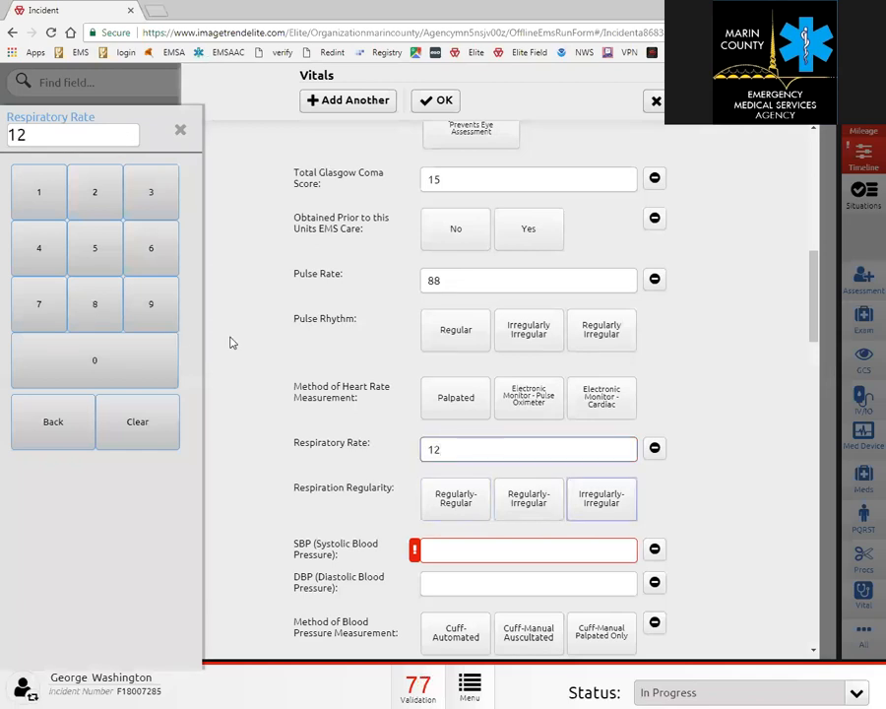
pyautogui.click(463, 551)
pyautogui.click(463, 551)
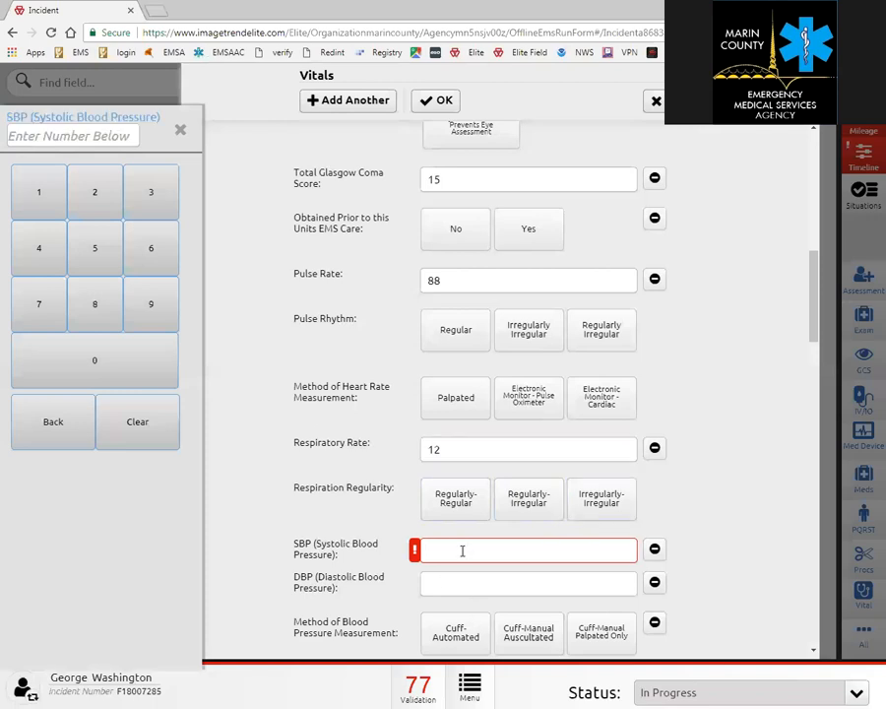
pyautogui.write('155')
pyautogui.press('Tab')
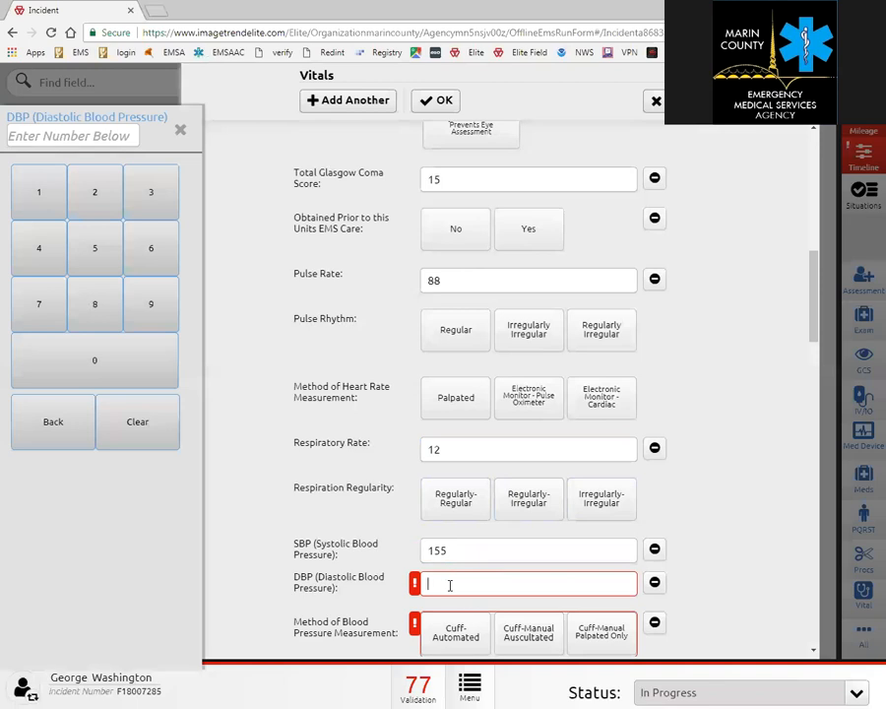
pyautogui.write('88')
pyautogui.press('Tab')
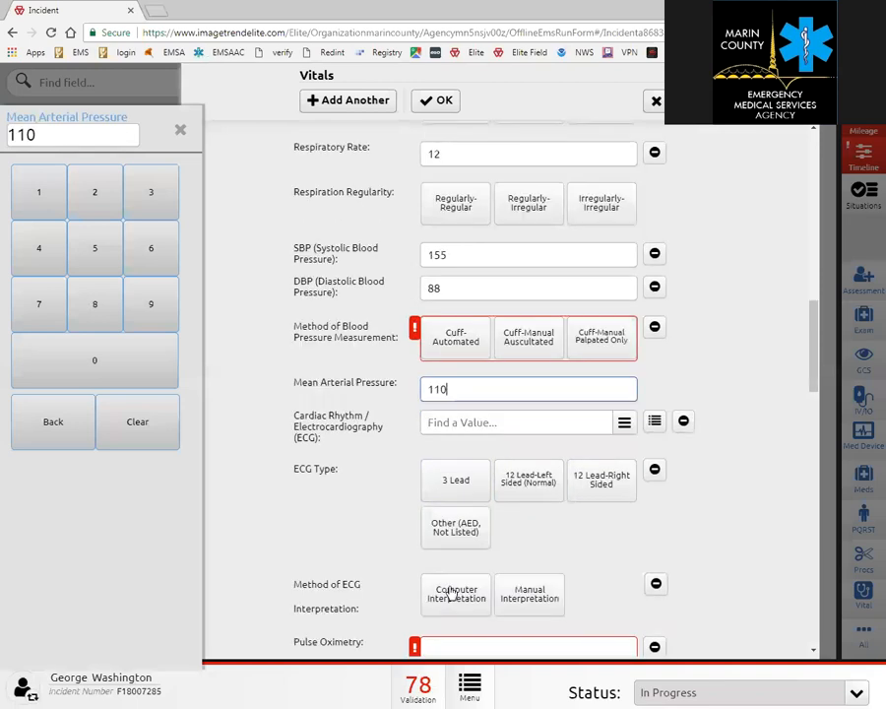
# Enter pulse oximetry 96 on room air and save the vitals set.
pyautogui.scroll(-2, 492, 578)
pyautogui.click(448, 441)
pyautogui.write('96')
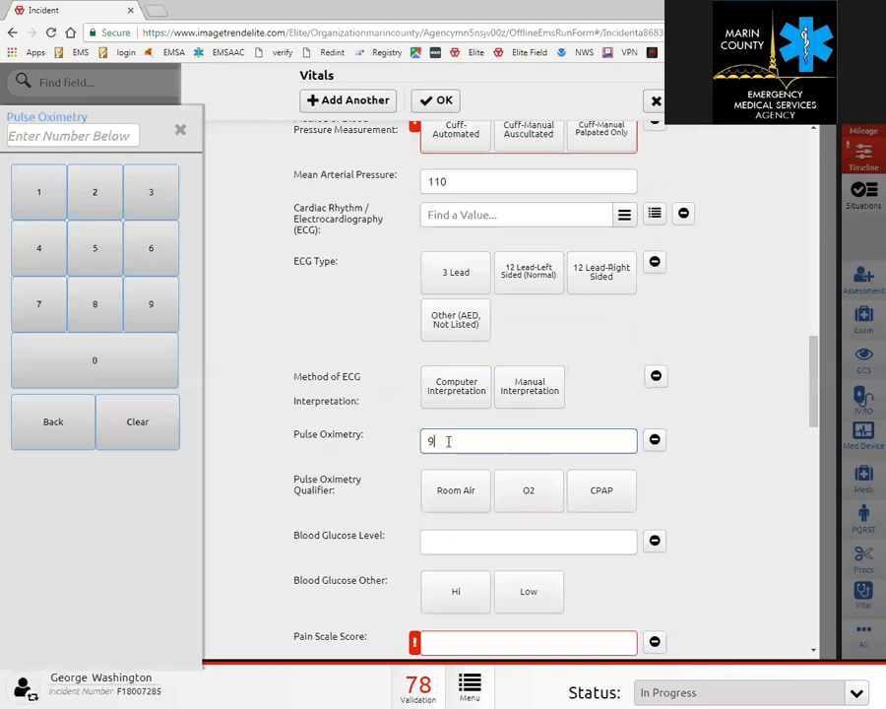
pyautogui.press('Tab')
pyautogui.click(451, 497)
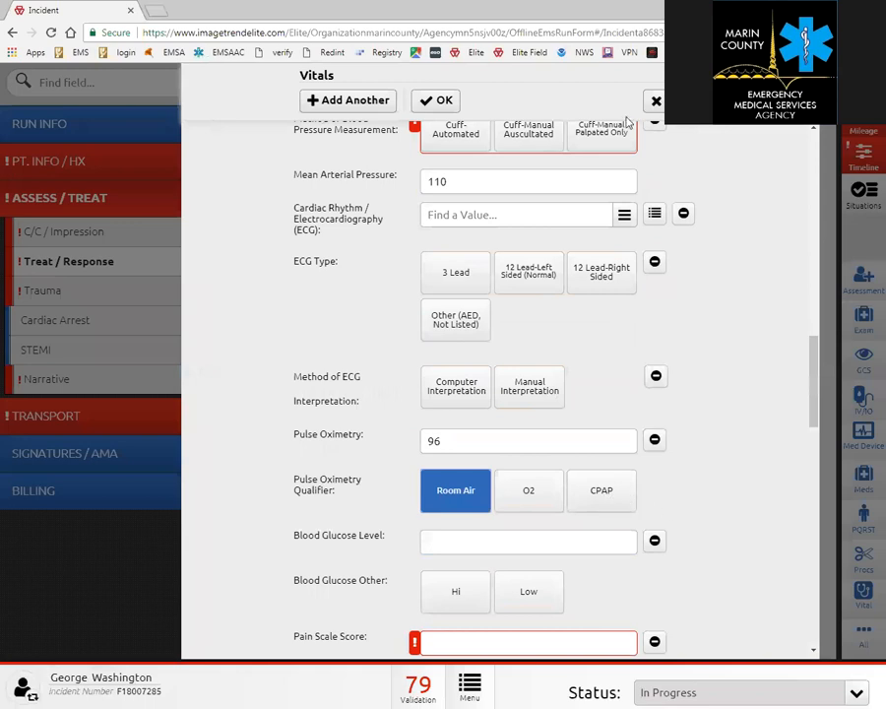
pyautogui.click(444, 102)
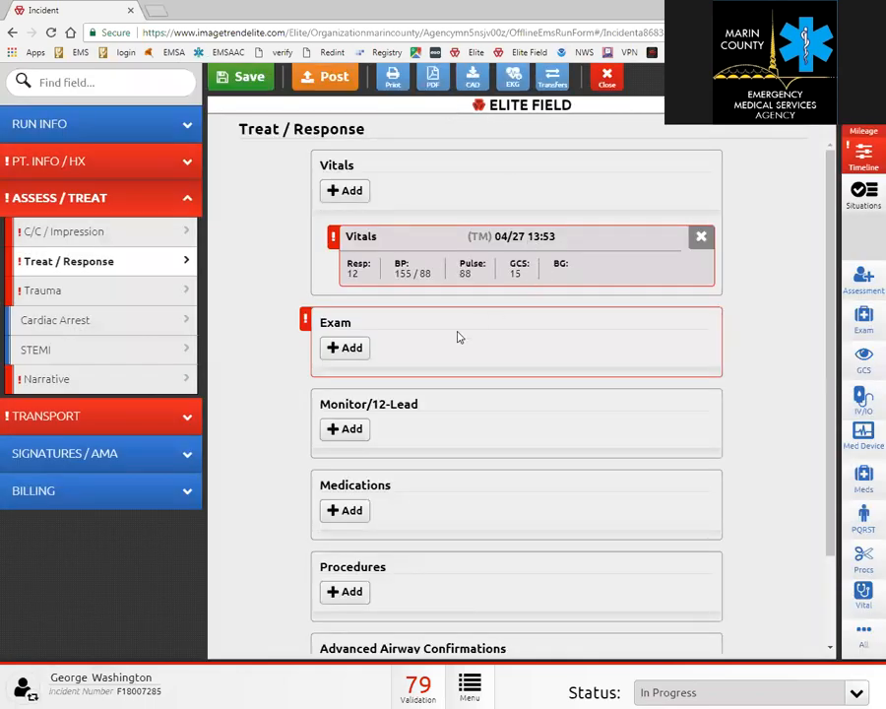
pyautogui.click(351, 351)
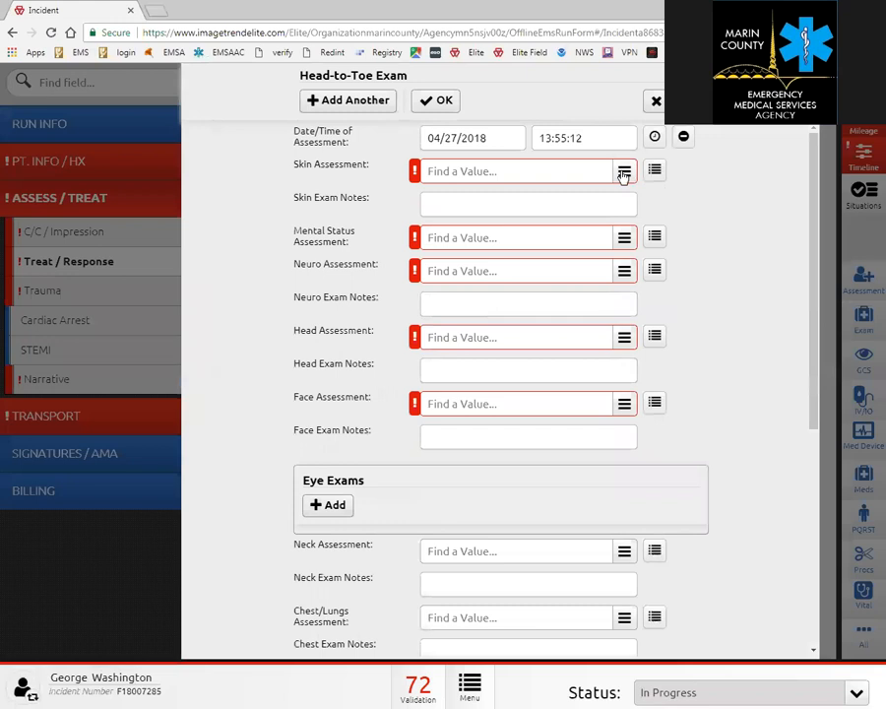
pyautogui.click(624, 172)
pyautogui.moveTo(629, 223); pyautogui.dragTo(647, 306)
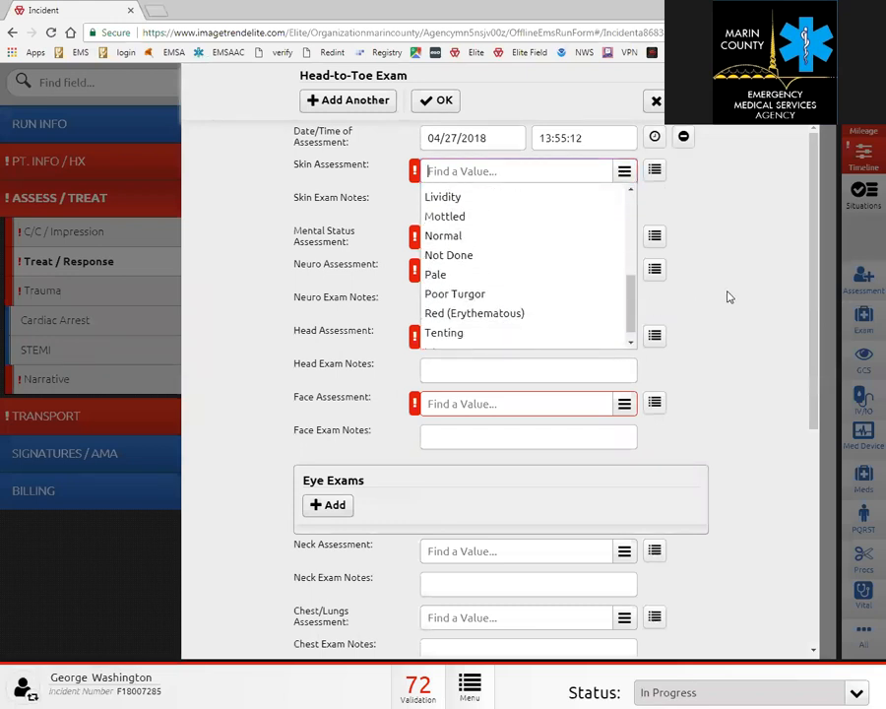
pyautogui.click(648, 292)
pyautogui.click(623, 272)
pyautogui.moveTo(633, 309); pyautogui.dragTo(638, 413)
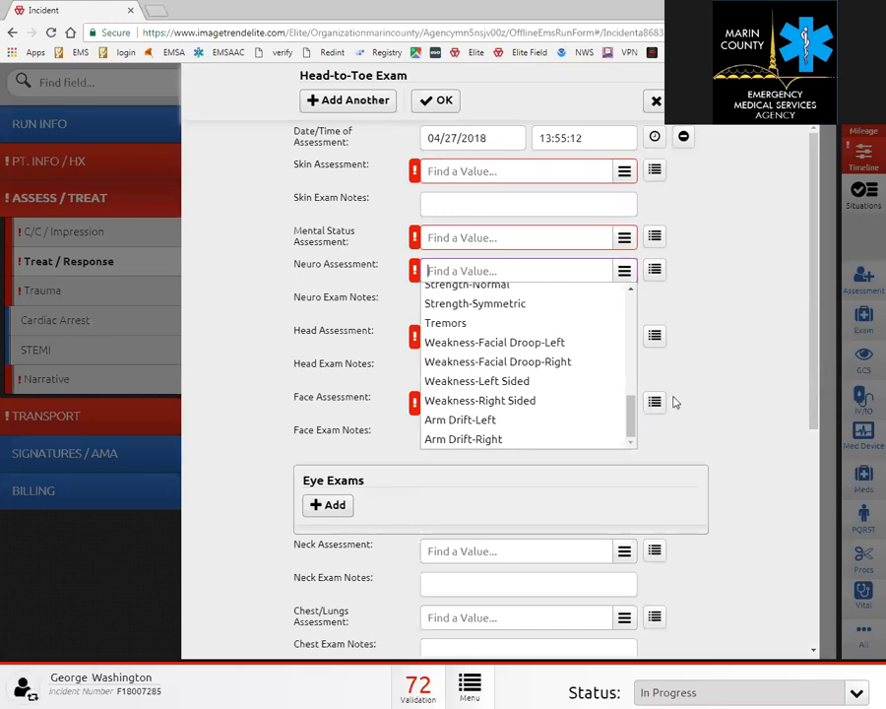
pyautogui.click(705, 391)
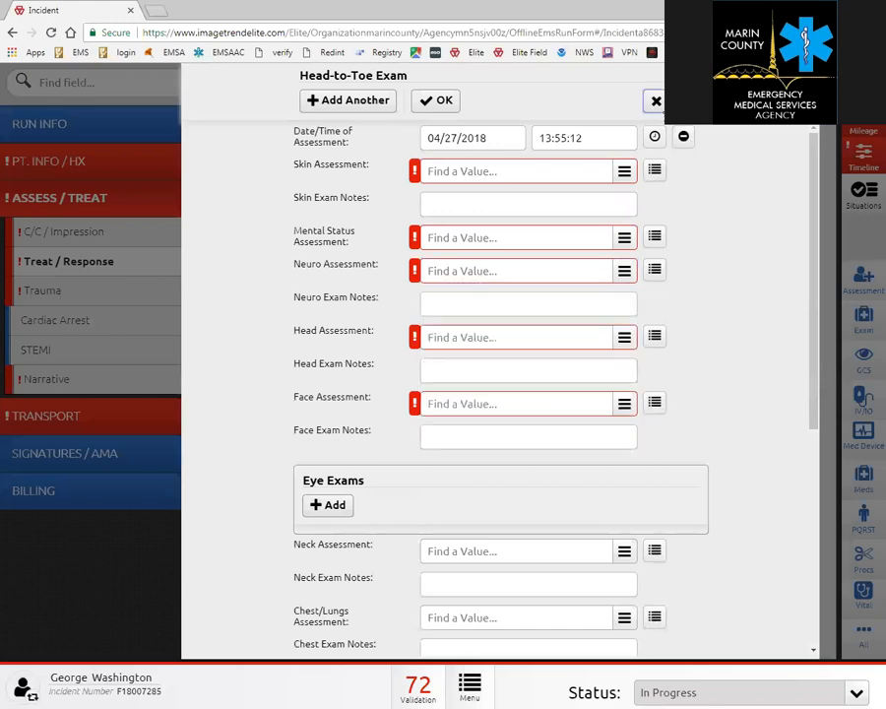
pyautogui.click(659, 103)
pyautogui.click(340, 435)
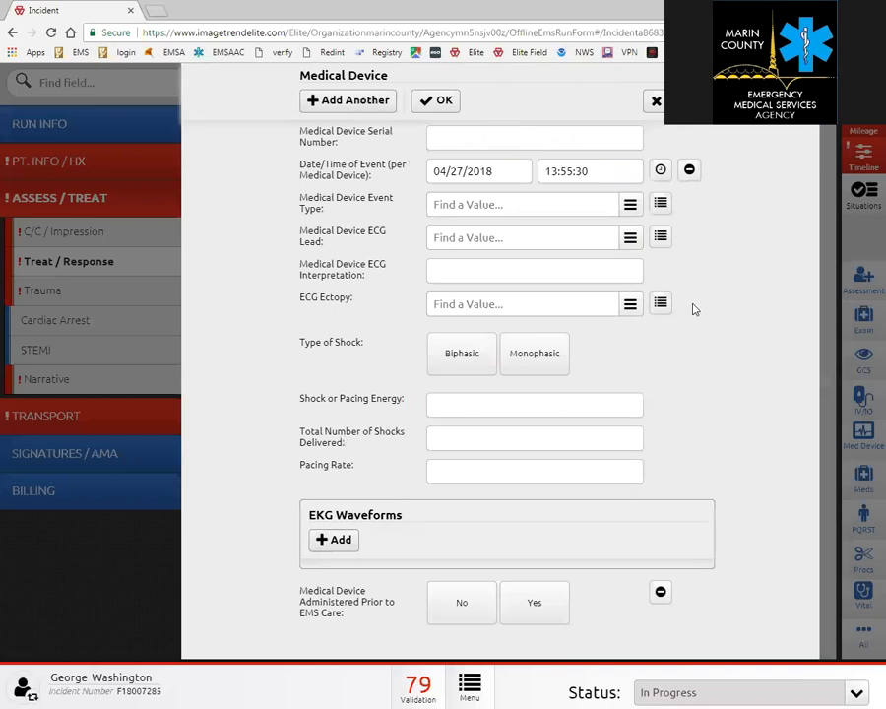
pyautogui.click(436, 99)
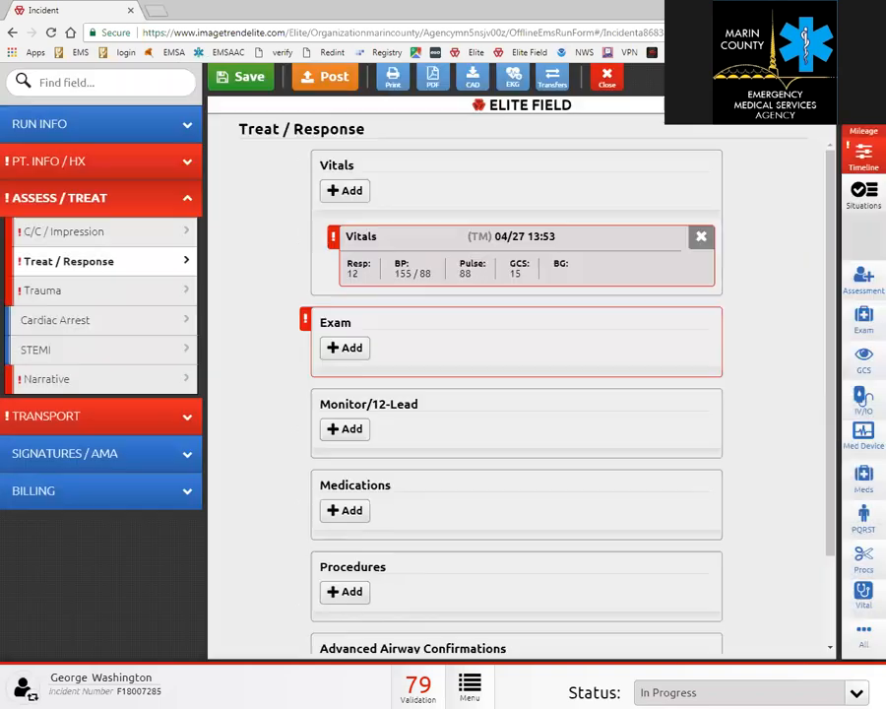
# Start a new medication entry and select Aspirin as the medication given.
pyautogui.click(347, 510)
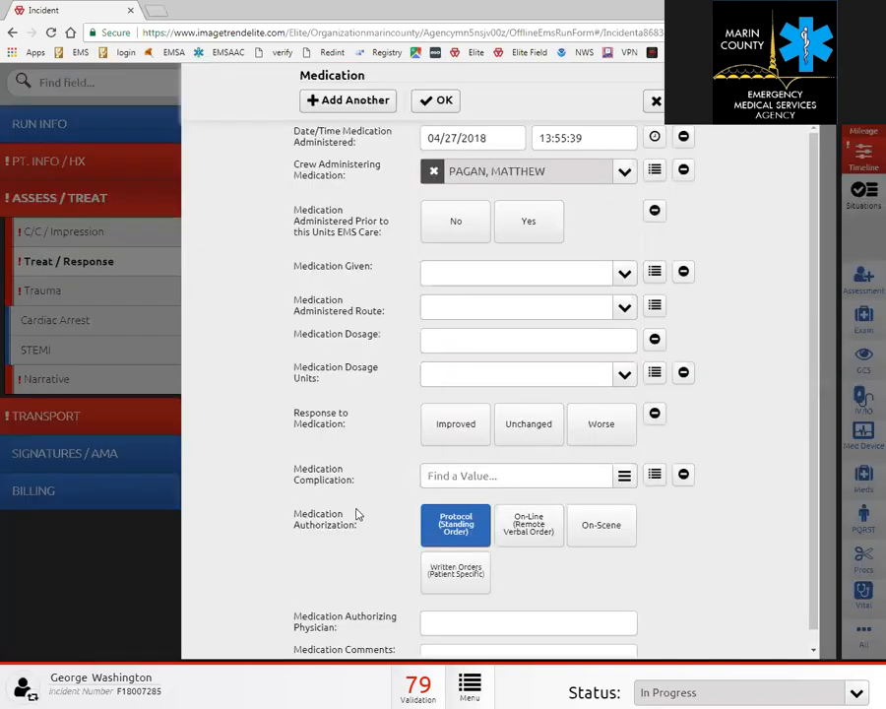
pyautogui.click(620, 282)
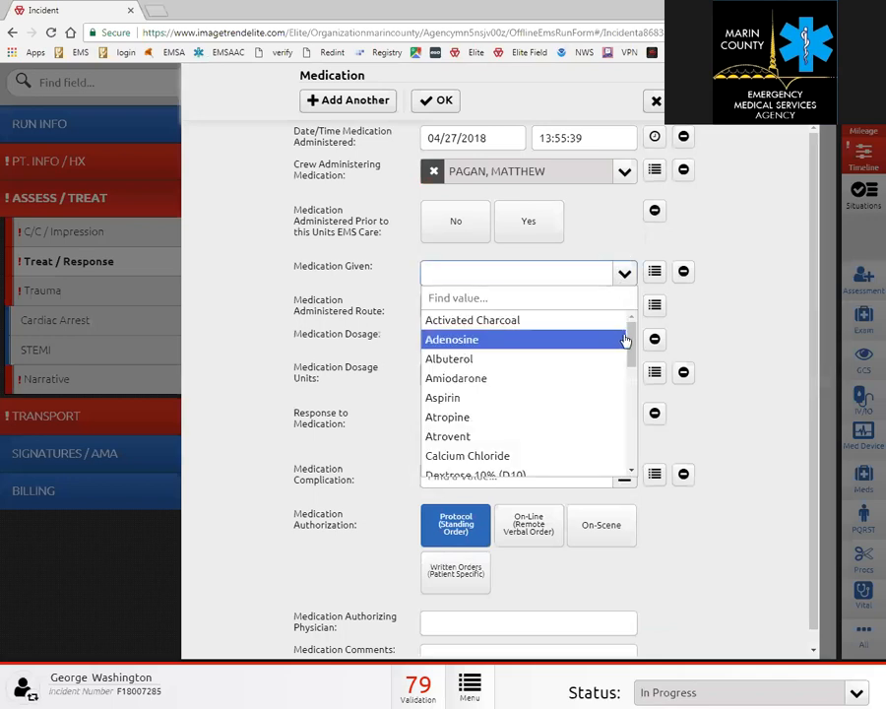
pyautogui.moveTo(632, 339); pyautogui.dragTo(629, 378)
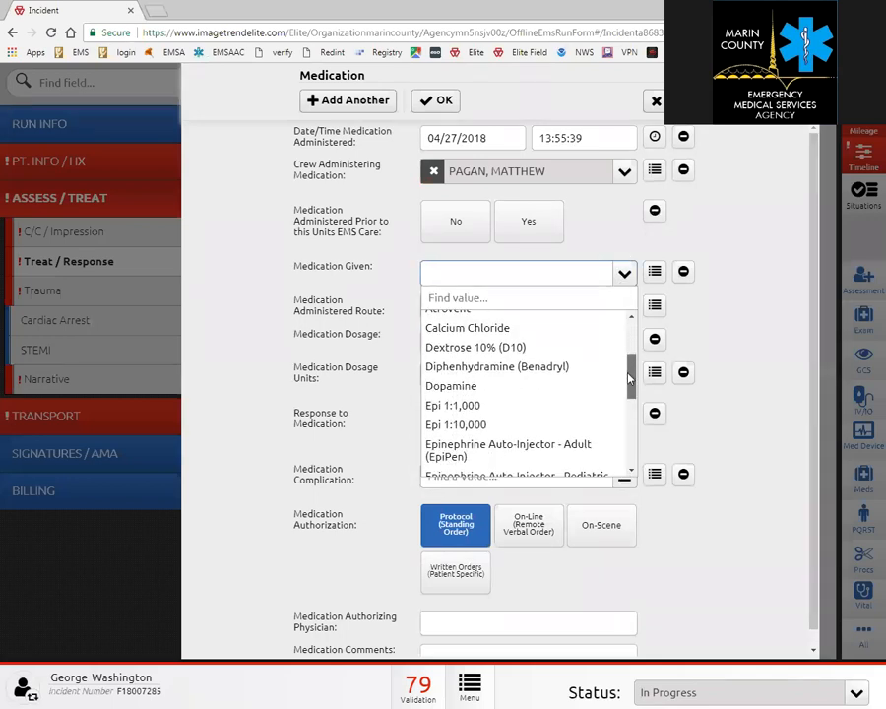
pyautogui.click(514, 347)
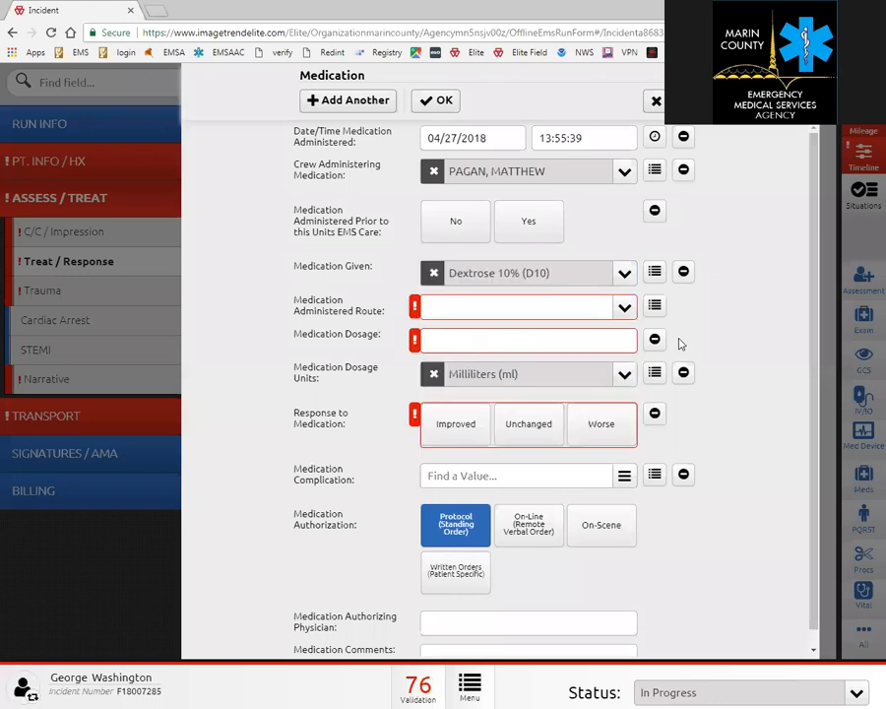
pyautogui.click(624, 274)
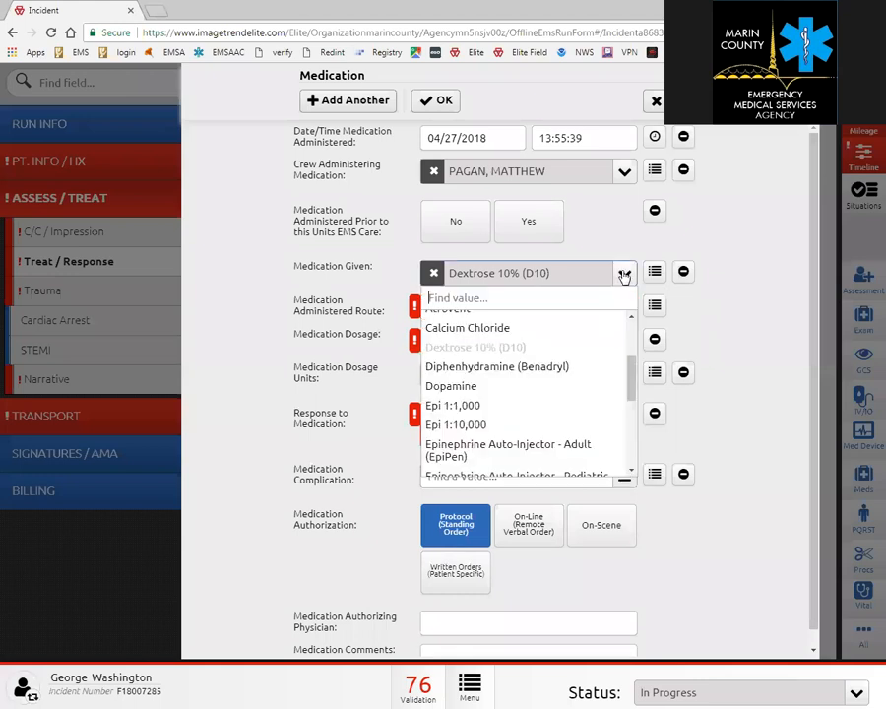
pyautogui.moveTo(635, 383); pyautogui.dragTo(635, 368)
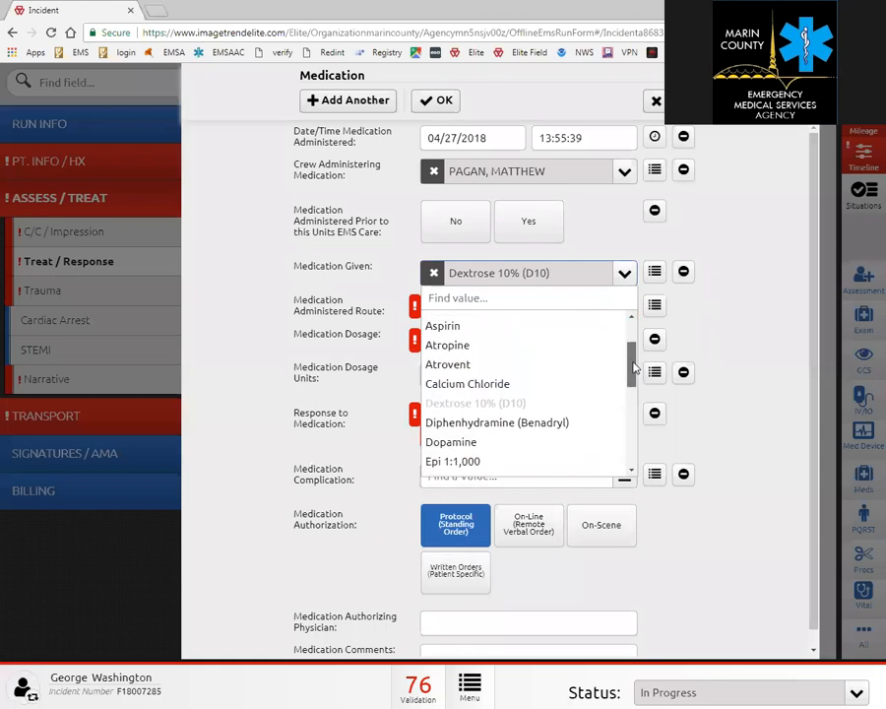
pyautogui.click(508, 327)
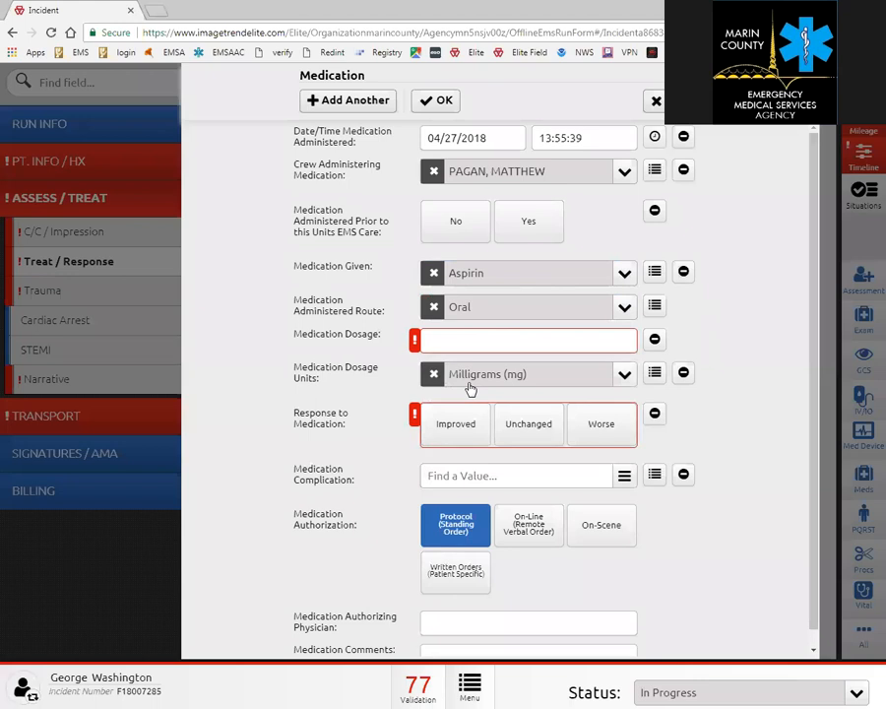
# Enter a 222 mg dosage, mark the response Improved, and save the entry.
pyautogui.click(446, 342)
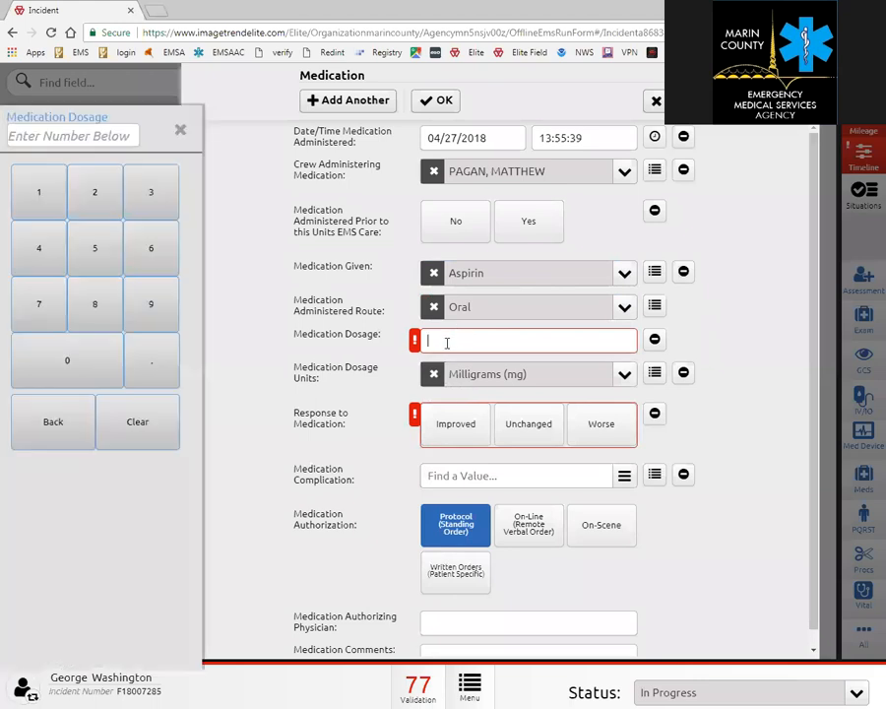
pyautogui.write('222')
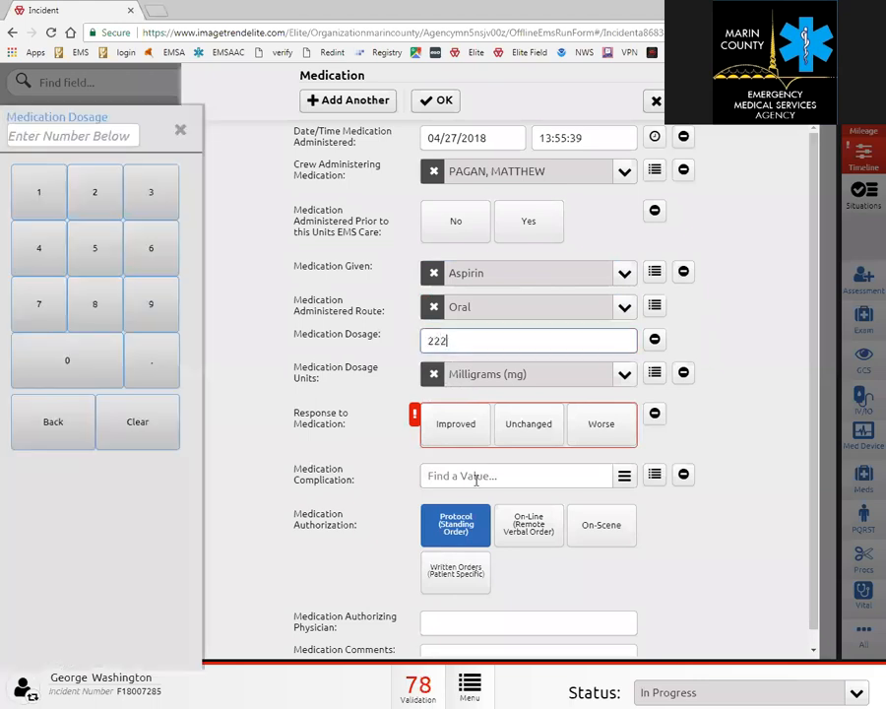
pyautogui.click(442, 431)
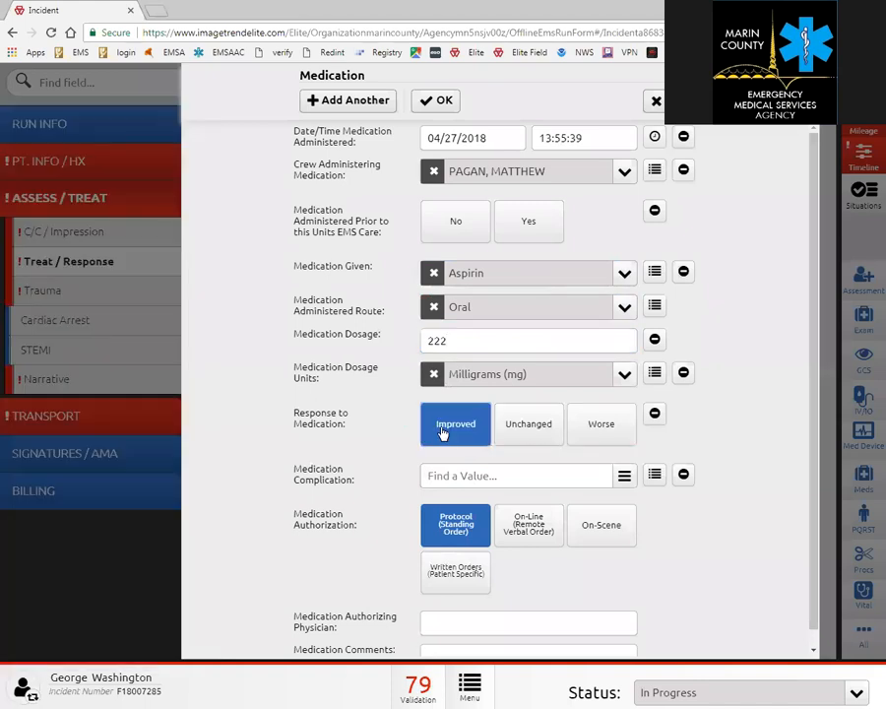
pyautogui.click(440, 99)
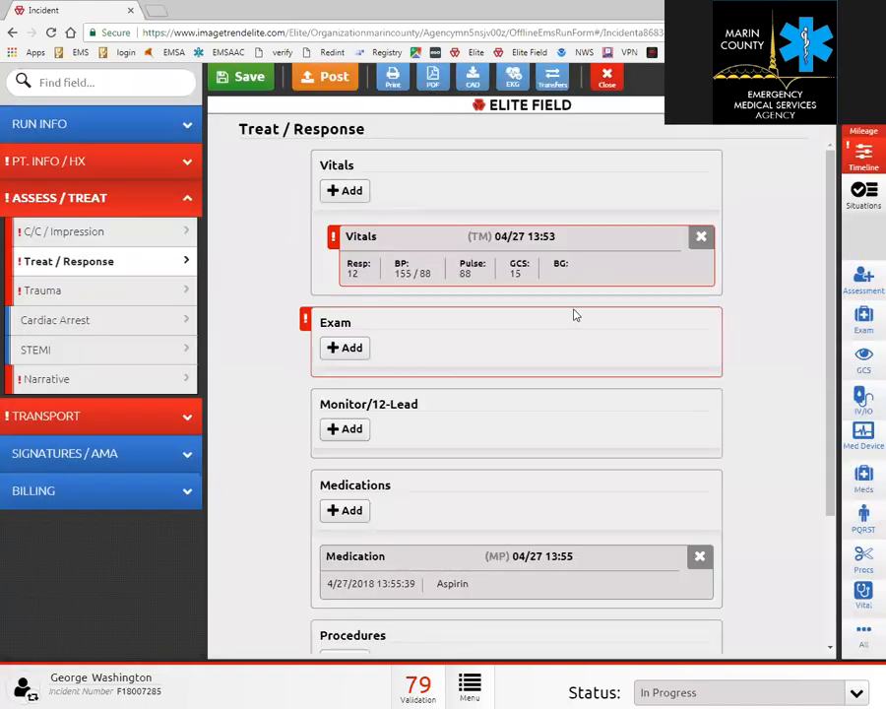
pyautogui.scroll(-2, 566, 335)
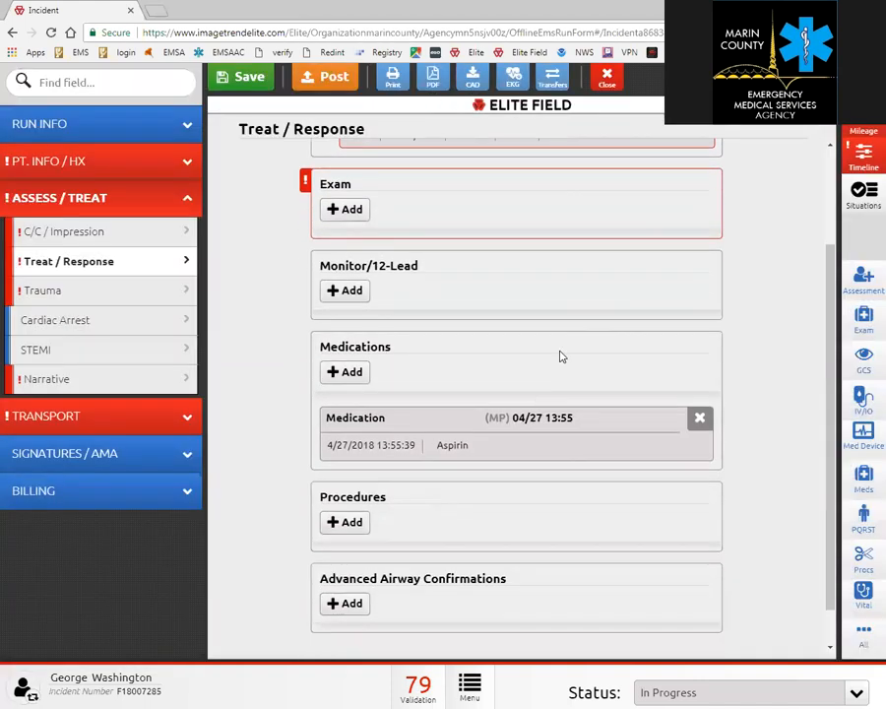
pyautogui.click(352, 521)
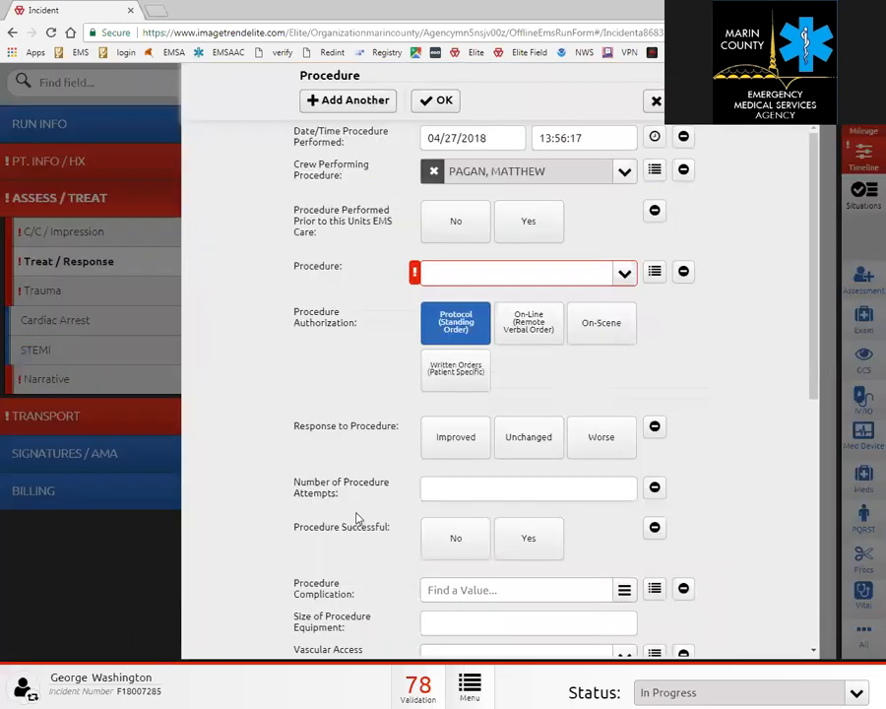
pyautogui.click(625, 276)
pyautogui.moveTo(635, 340); pyautogui.dragTo(635, 360)
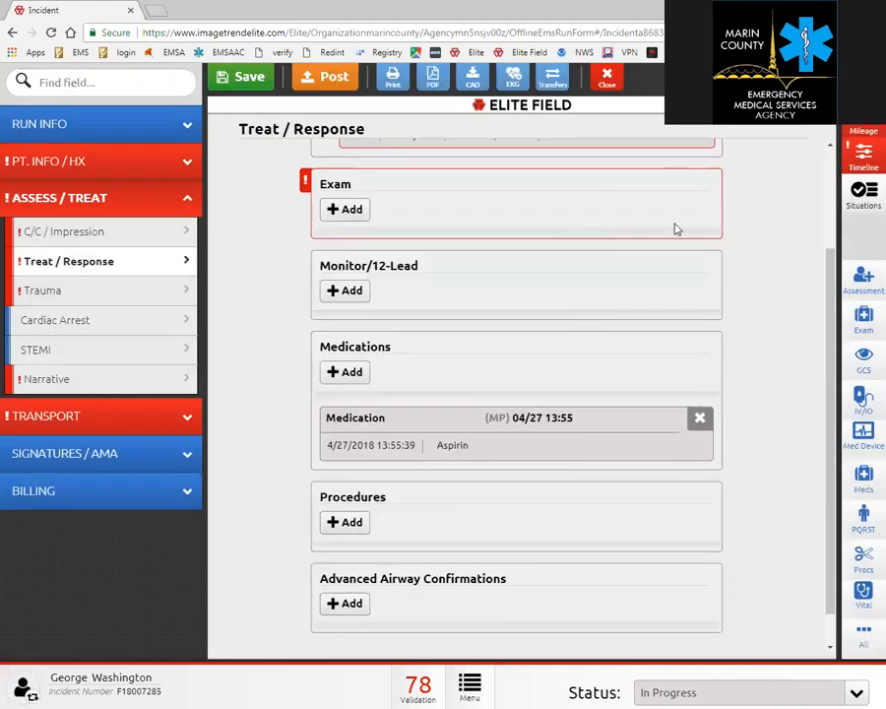
pyautogui.scroll(1, 766, 256)
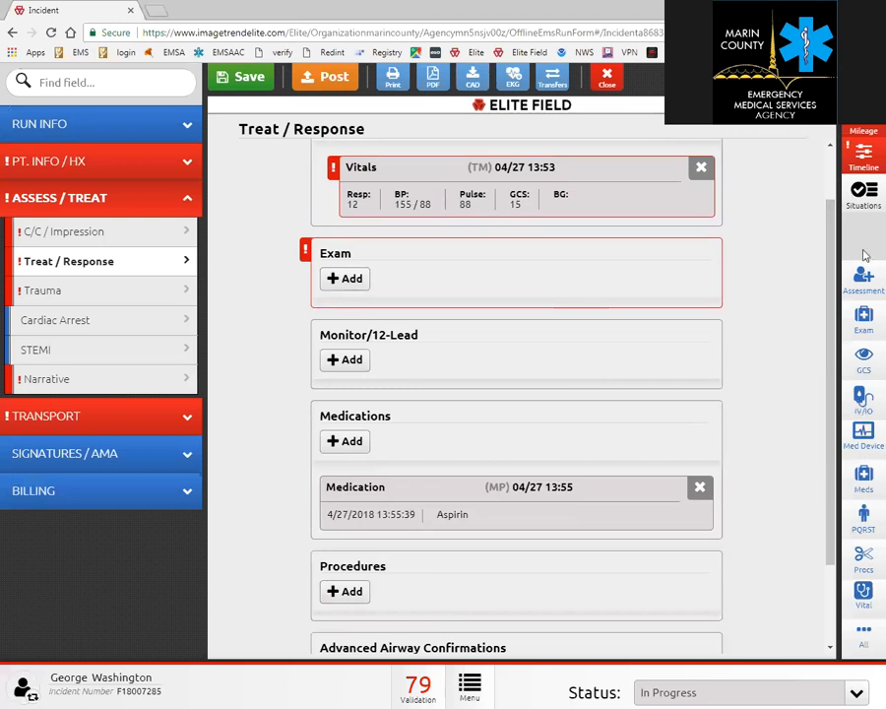
pyautogui.click(864, 194)
# Use the Cardiac Arrest tool to log CPR, 12-lead, defibrillation, King Airway, IO and Epi 1:10,000, then view the timeline.
pyautogui.click(620, 229)
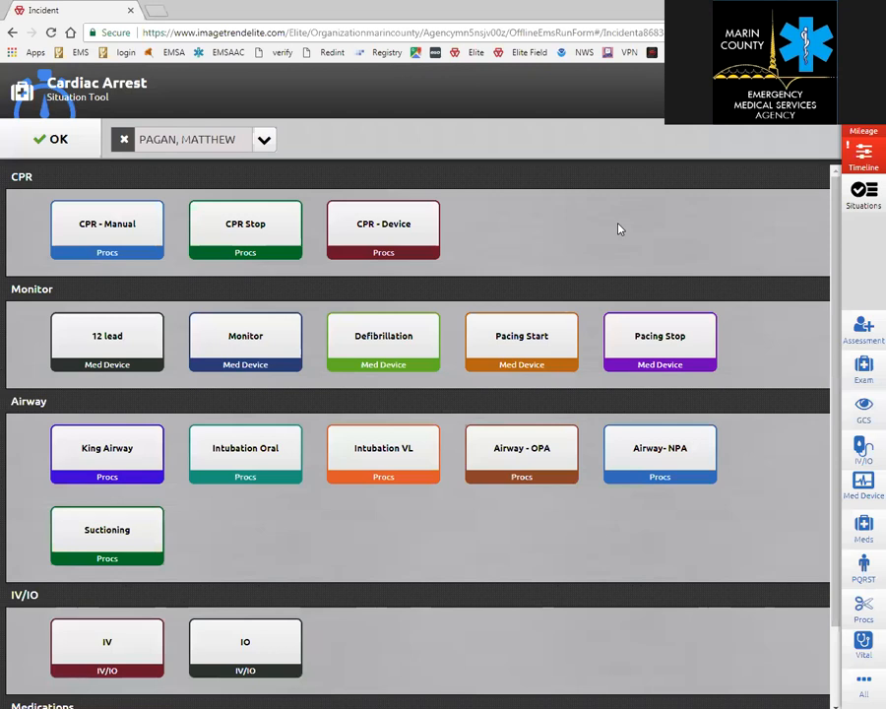
pyautogui.click(106, 228)
pyautogui.click(138, 349)
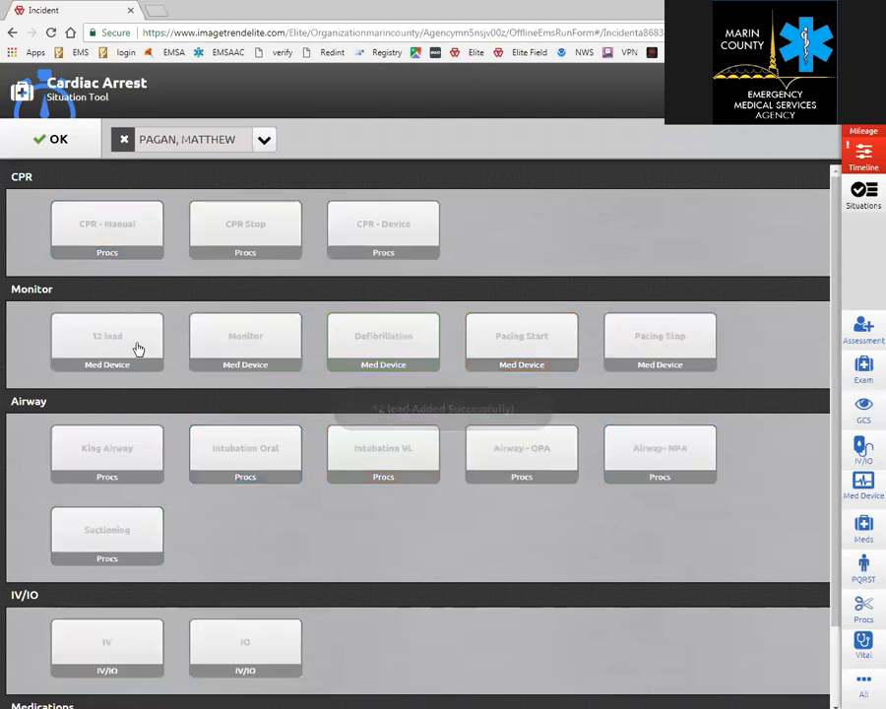
pyautogui.click(385, 343)
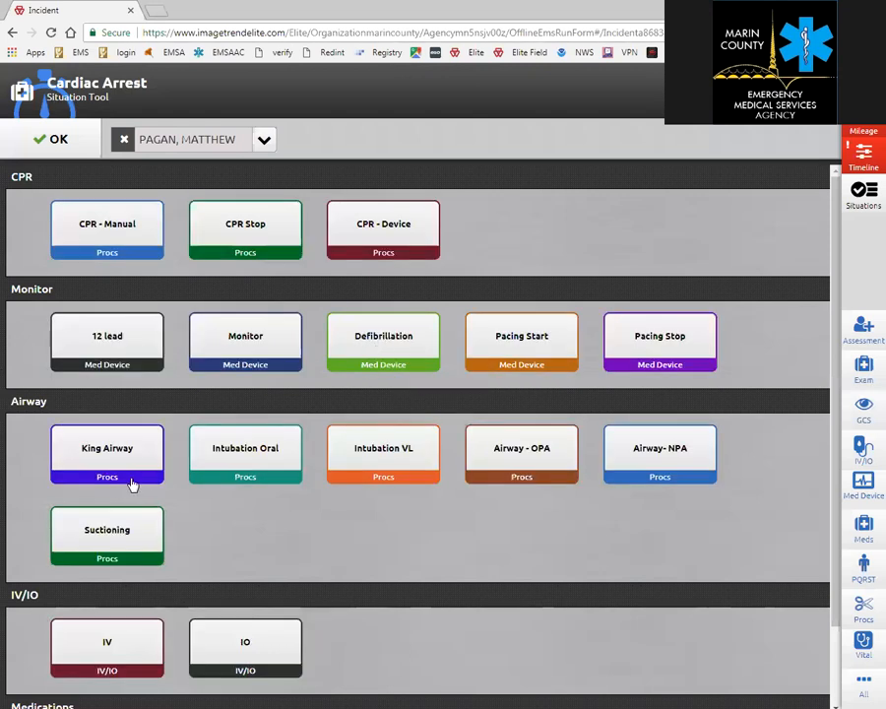
pyautogui.click(102, 449)
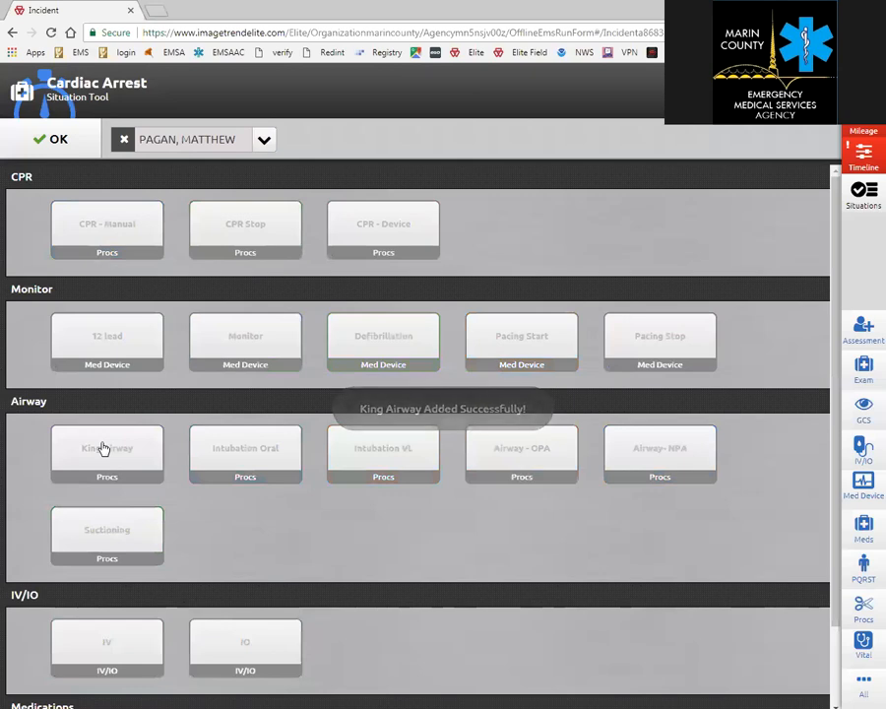
pyautogui.scroll(-1, 245, 540)
pyautogui.click(258, 555)
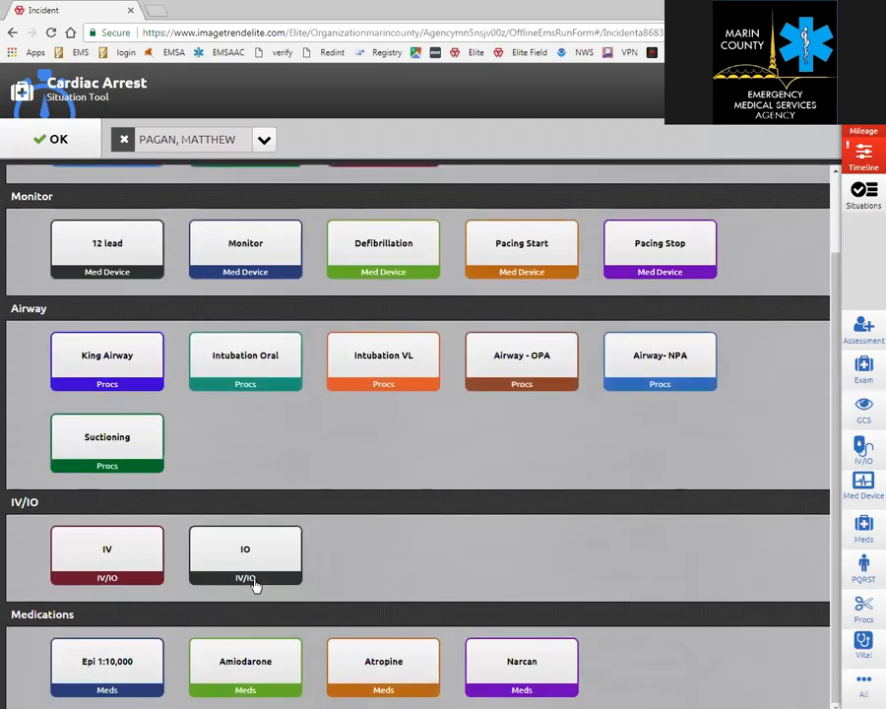
pyautogui.click(74, 670)
pyautogui.click(863, 157)
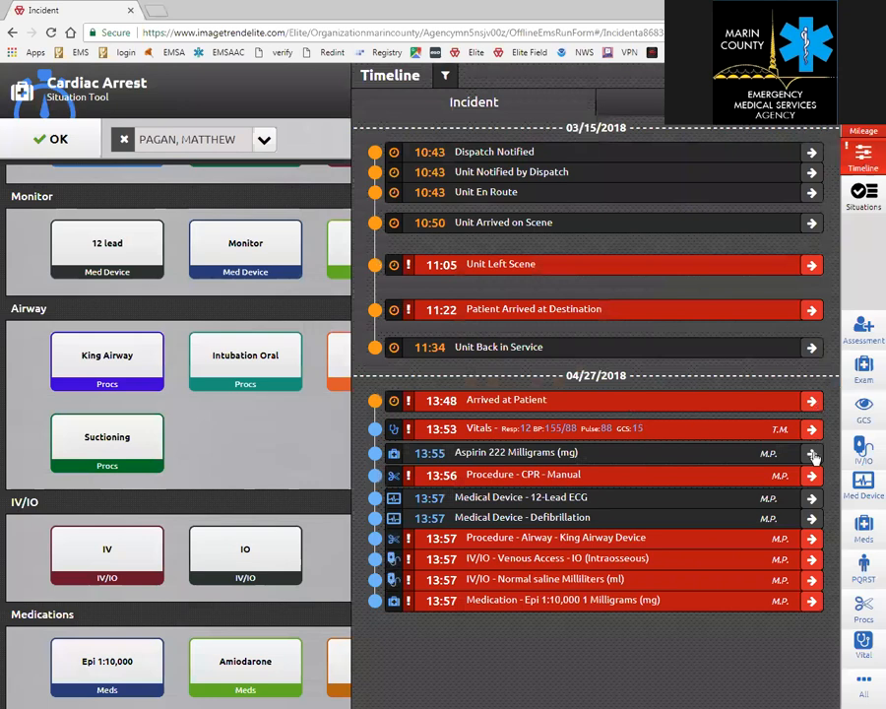
# Record the King Airway as 1 successful attempt, size 8, response Unchanged, and save it.
pyautogui.click(811, 538)
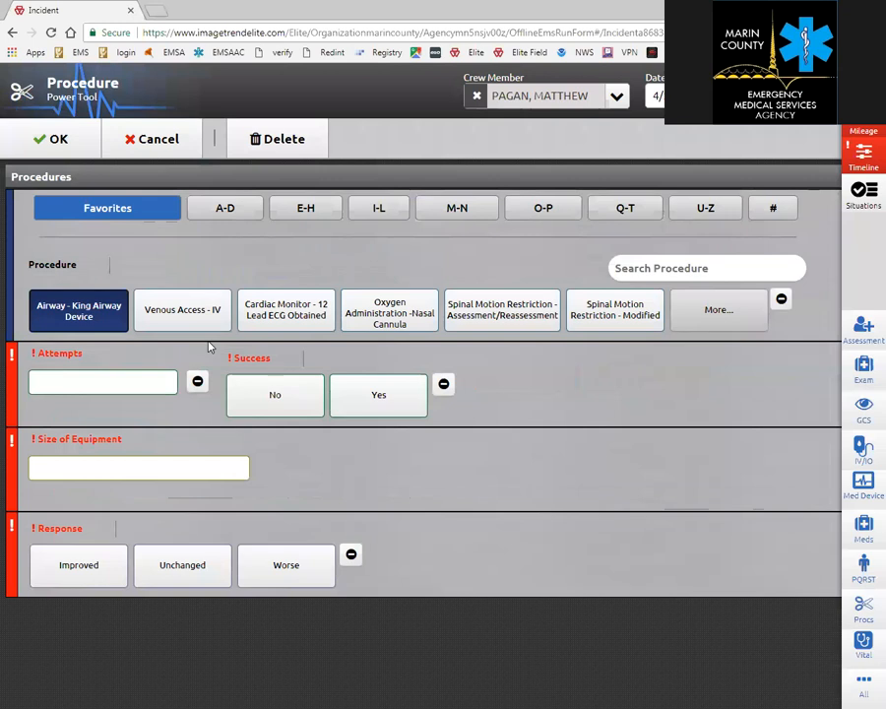
pyautogui.click(101, 386)
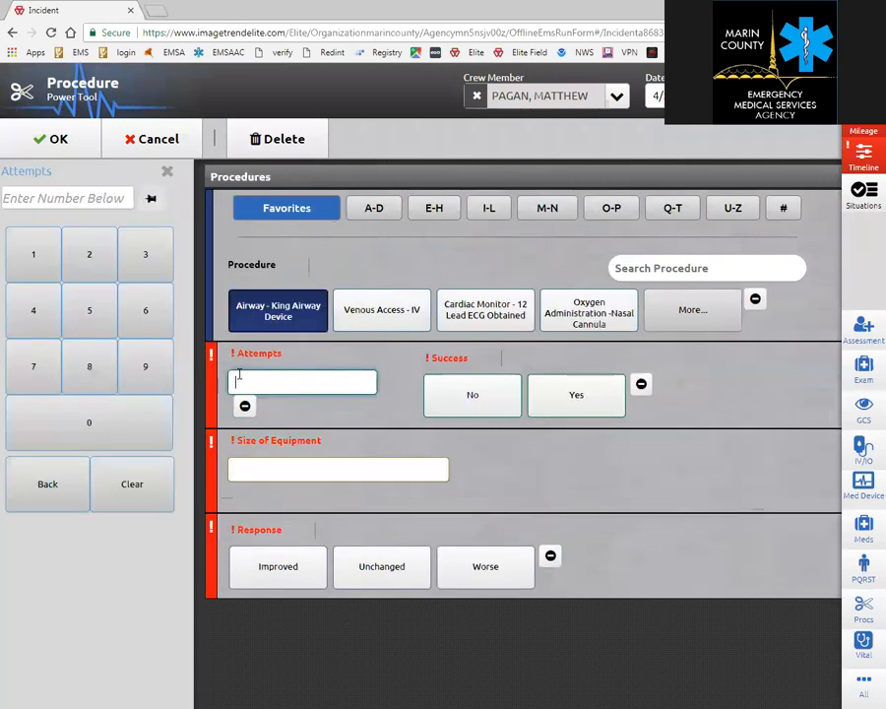
pyautogui.write('1')
pyautogui.click(574, 394)
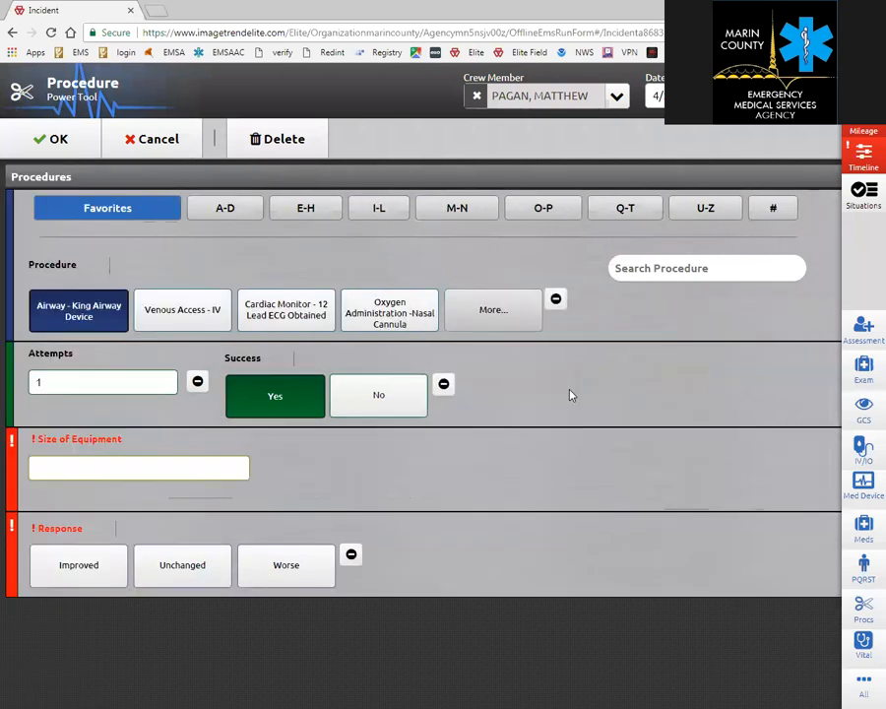
pyautogui.click(113, 474)
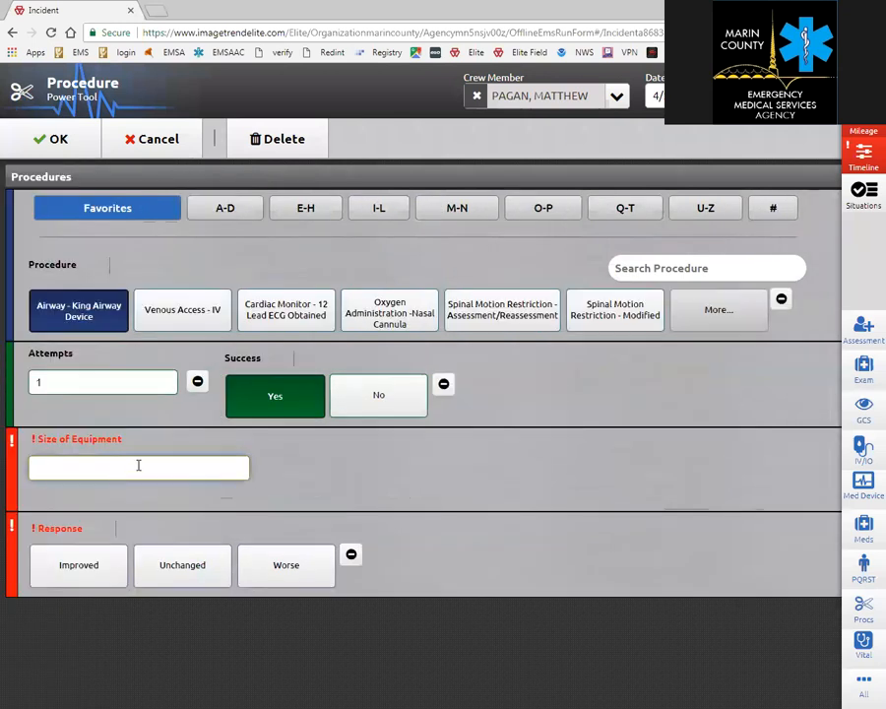
pyautogui.click(185, 571)
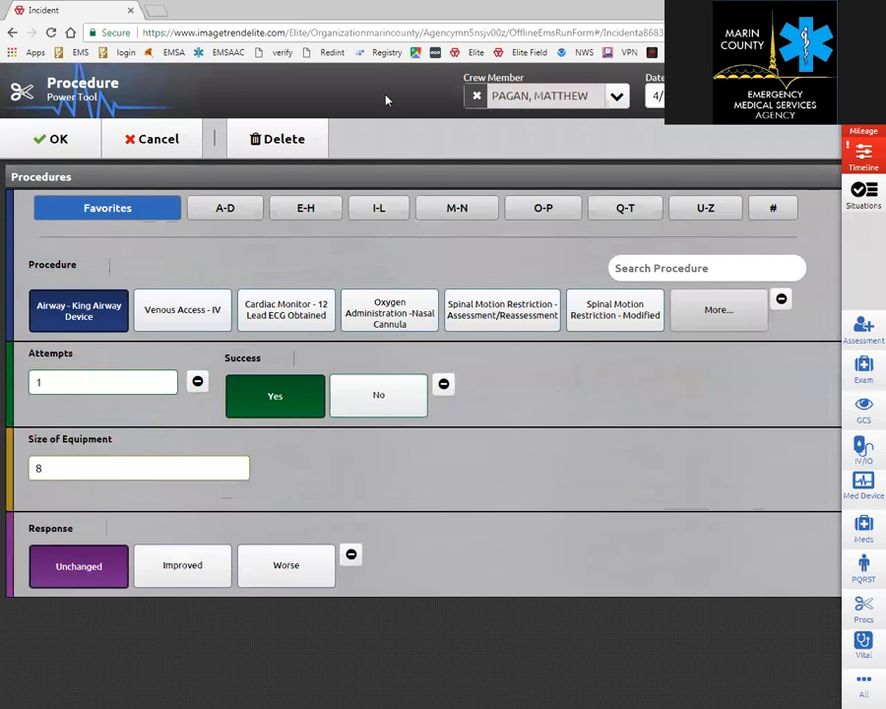
pyautogui.click(57, 141)
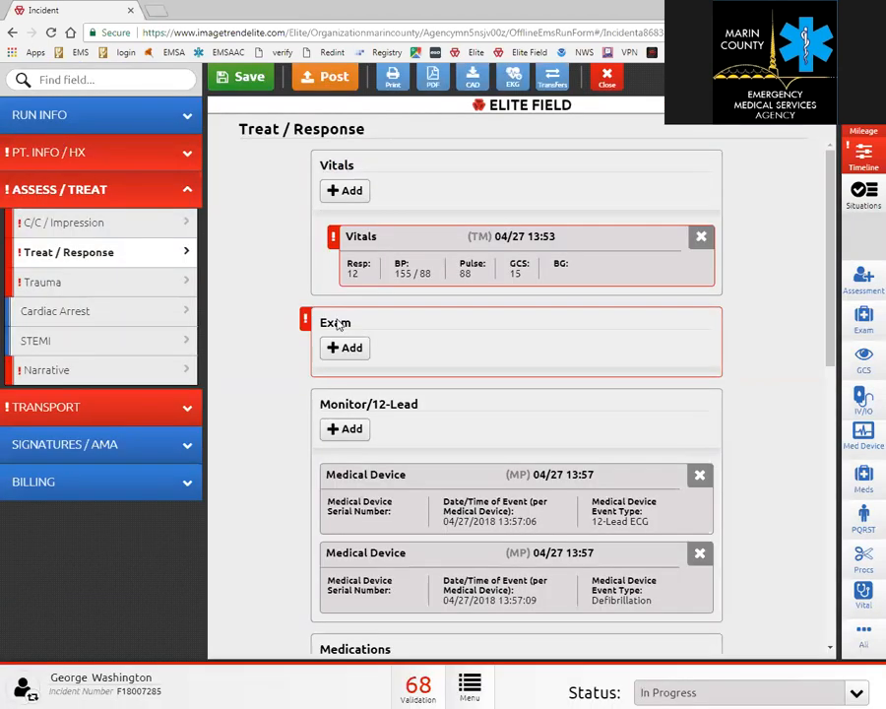
# Scroll down to Procedures and open the incident Timeline from the sidebar.
pyautogui.scroll(-3, 608, 366)
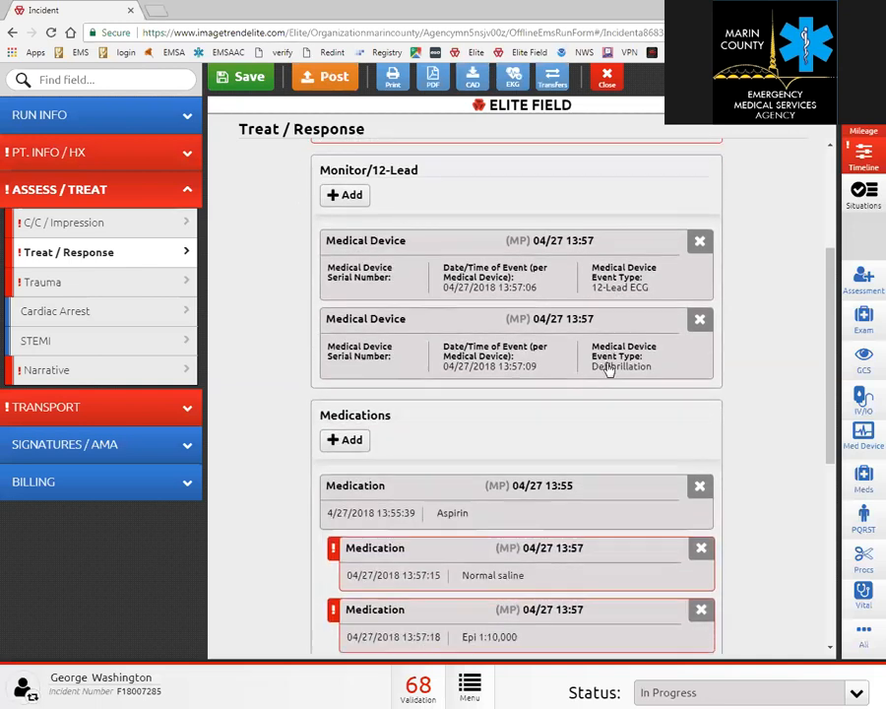
pyautogui.scroll(-2, 609, 369)
pyautogui.scroll(-4, 576, 396)
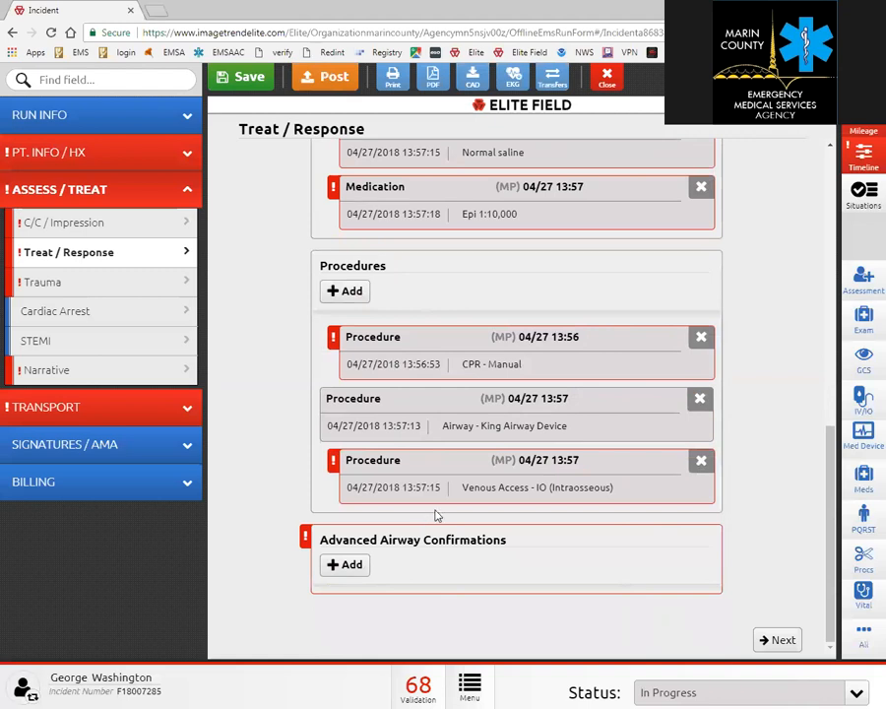
pyautogui.click(867, 154)
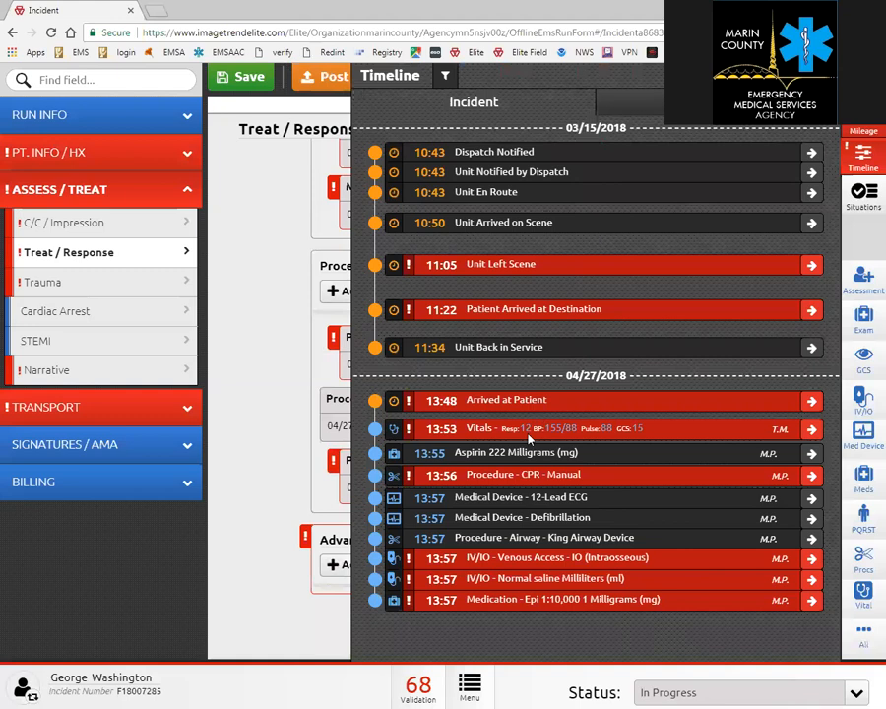
# Set the CPR - Manual procedure response to Unchanged and save it.
pyautogui.click(811, 476)
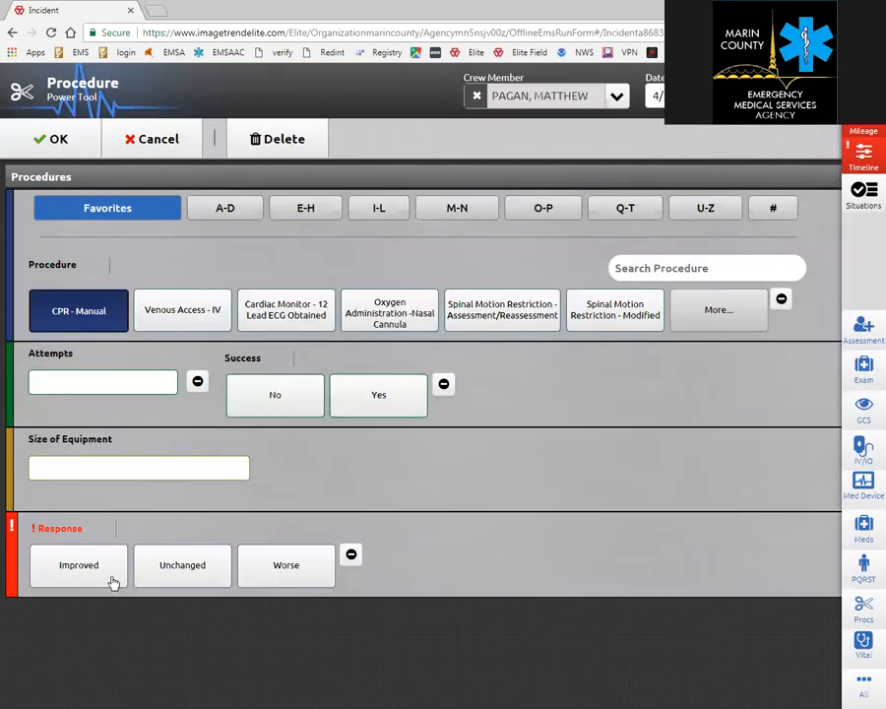
pyautogui.click(167, 583)
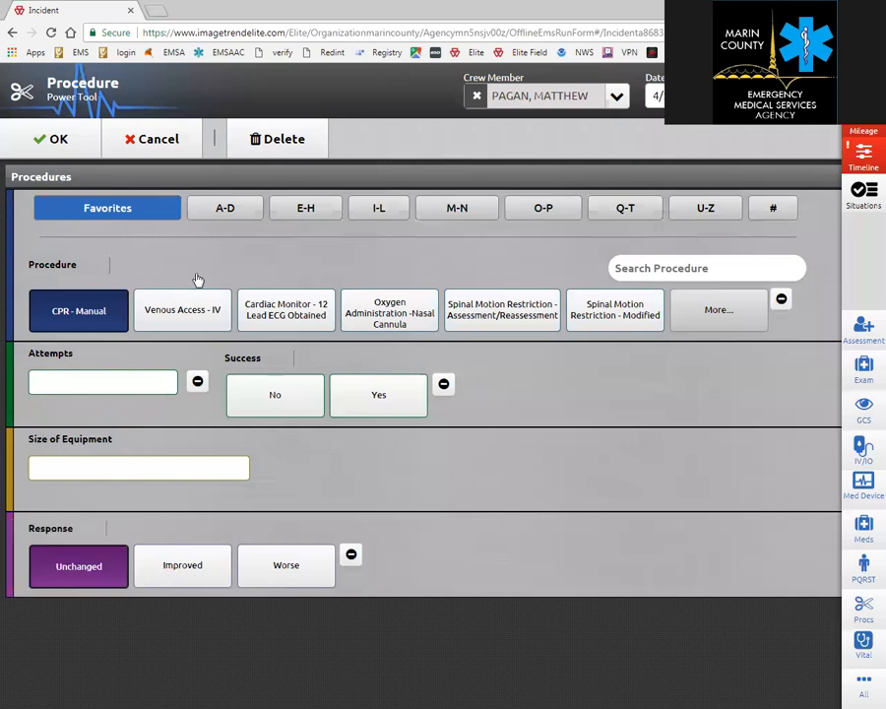
pyautogui.click(55, 139)
# Record the IO access as Improved, 1 successful attempt, size 14, and save it.
pyautogui.scroll(-3, 455, 369)
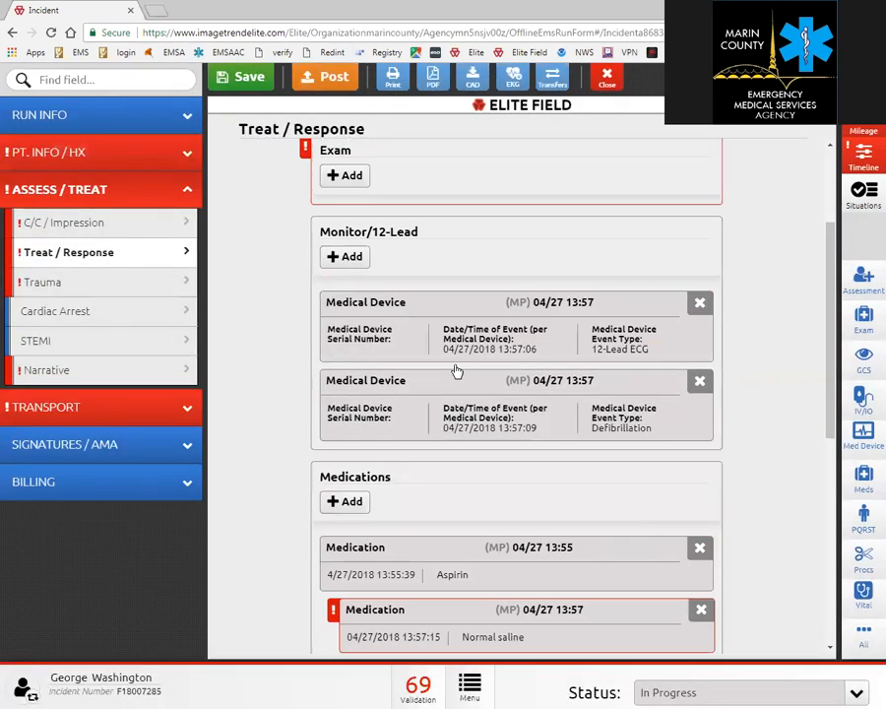
pyautogui.scroll(-3, 452, 382)
pyautogui.scroll(-3, 511, 402)
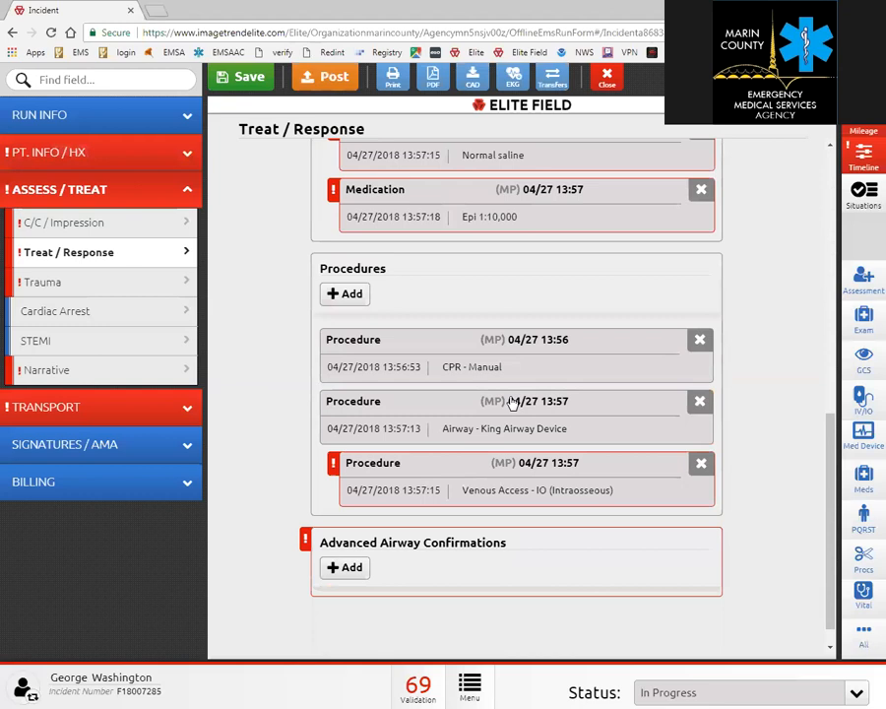
pyautogui.click(558, 482)
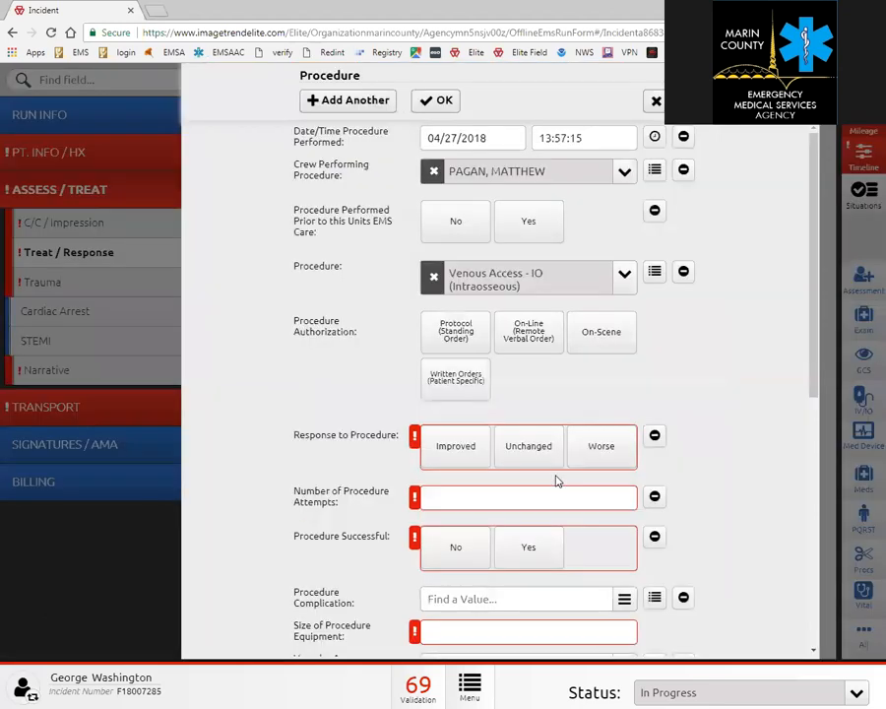
pyautogui.click(449, 457)
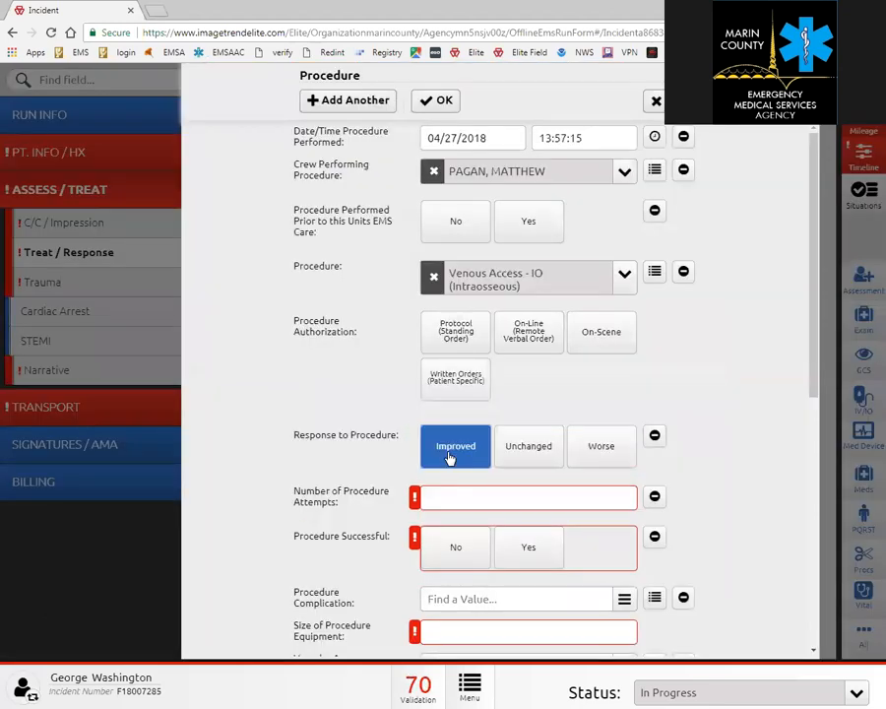
pyautogui.click(500, 493)
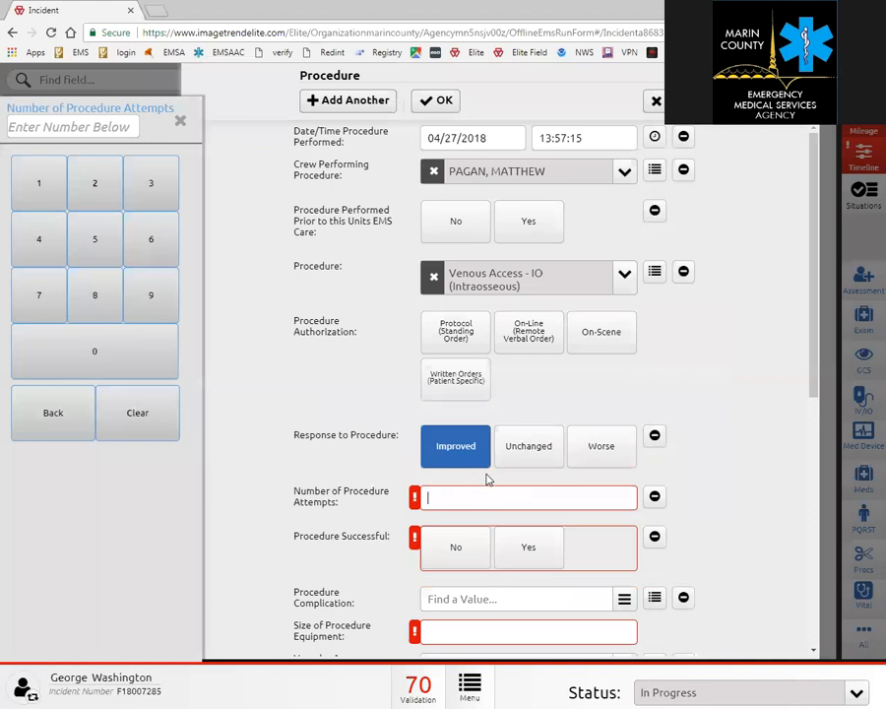
pyautogui.write('1')
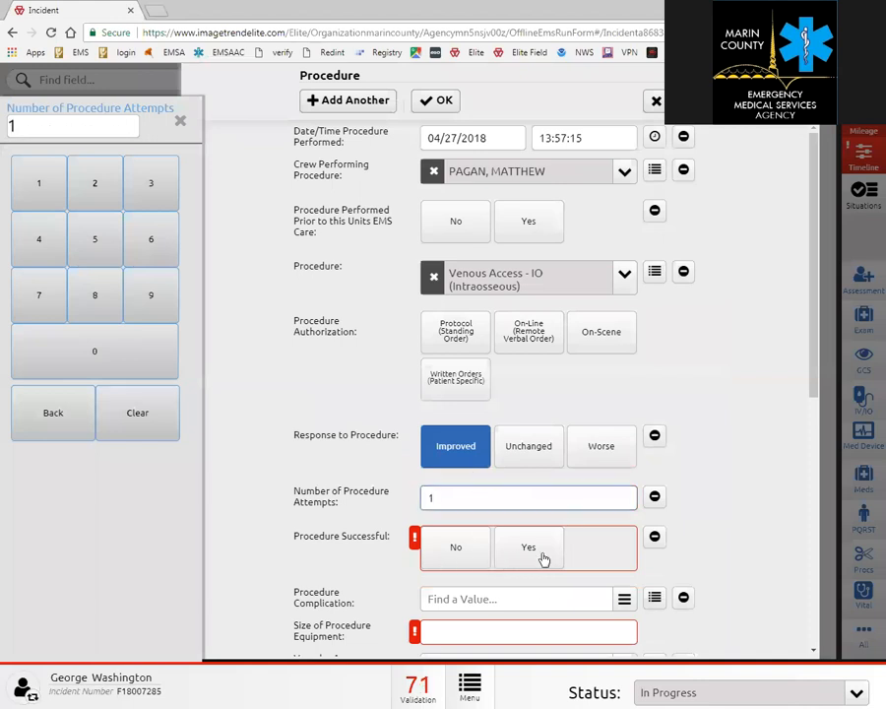
pyautogui.click(542, 557)
pyautogui.click(458, 628)
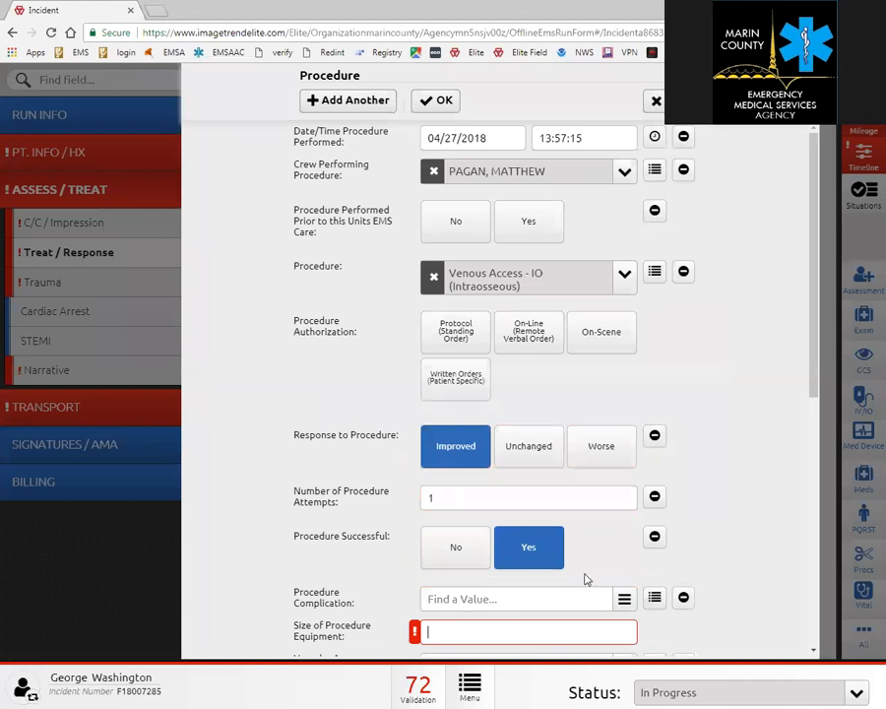
pyautogui.scroll(-4, 585, 579)
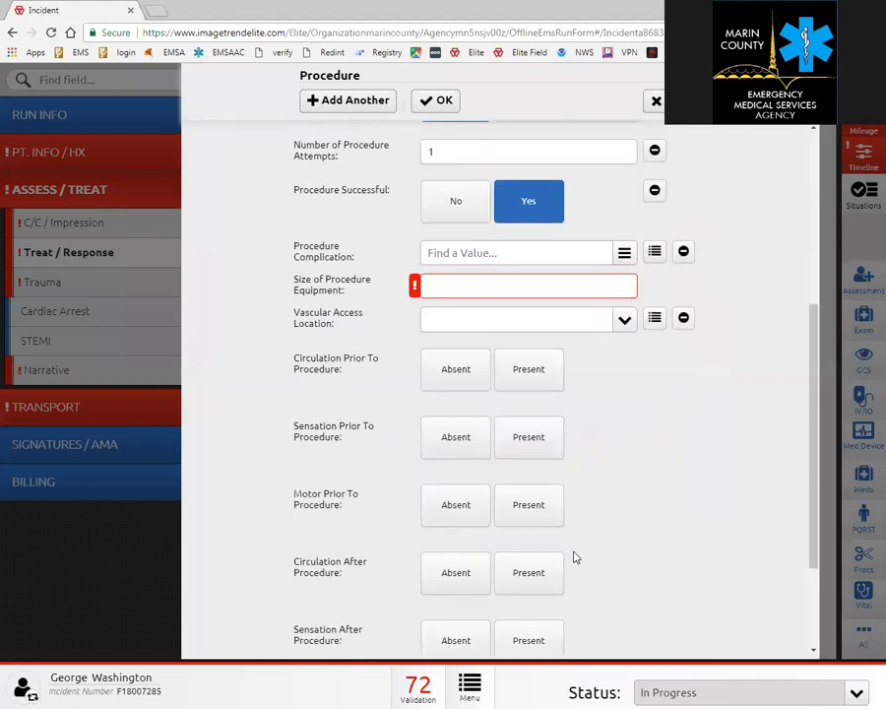
pyautogui.write('4')
pyautogui.click(425, 101)
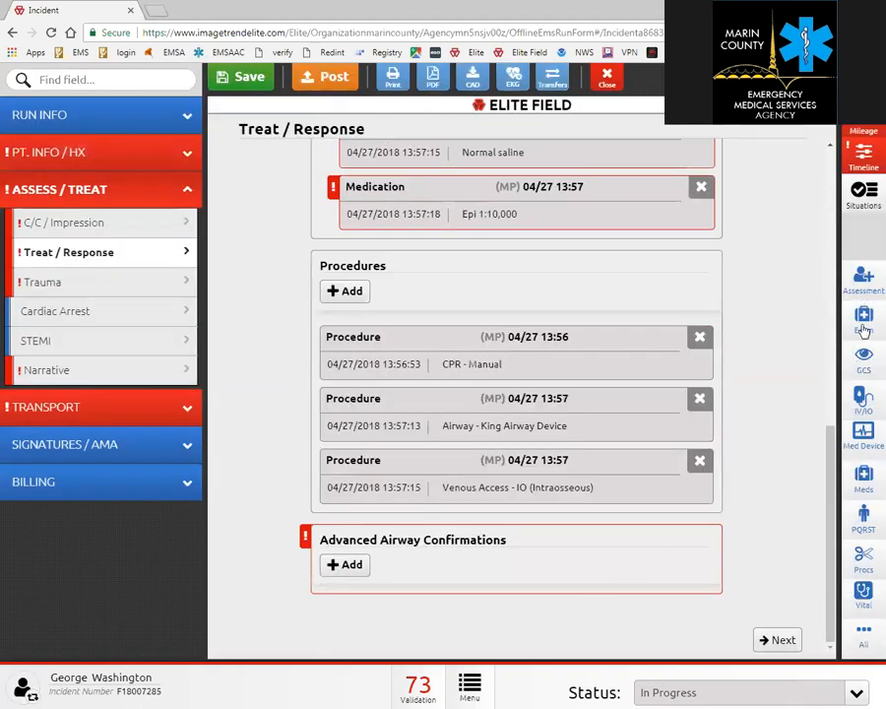
# Open the Chest Pain situation tool, then go back and leave the run form without saving.
pyautogui.click(864, 193)
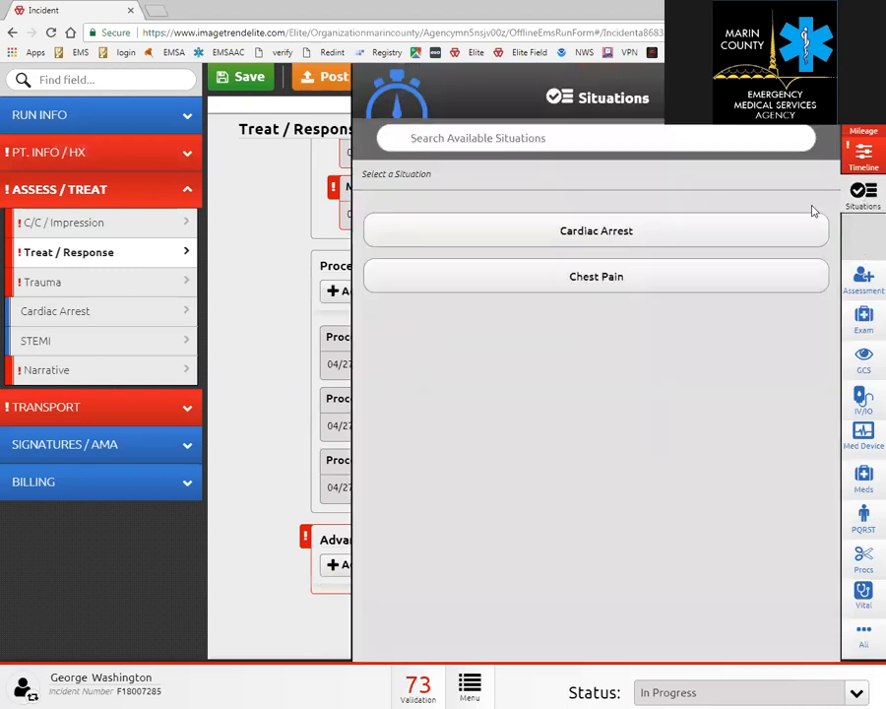
pyautogui.click(599, 275)
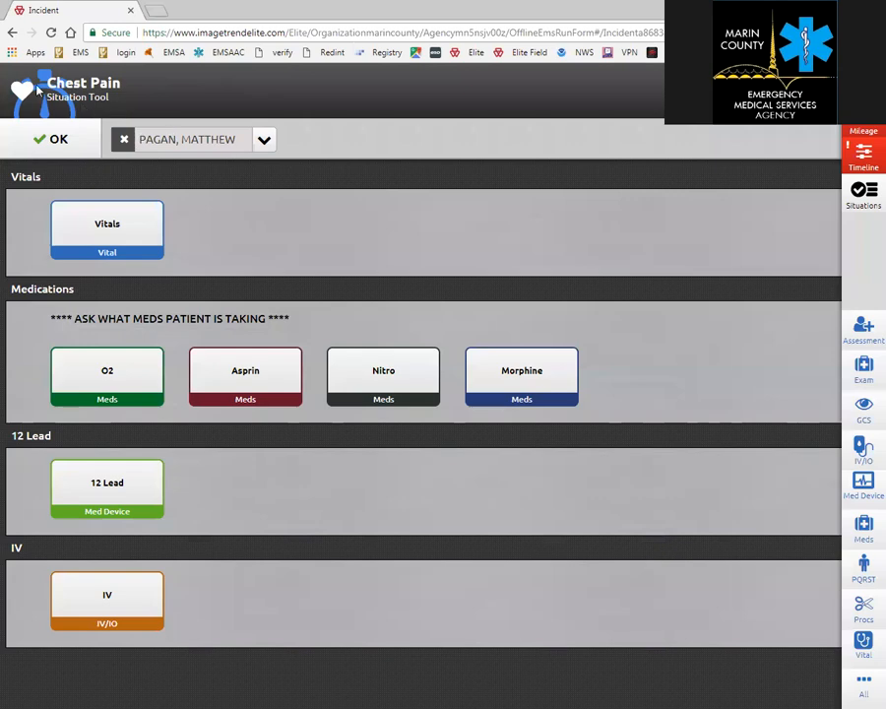
pyautogui.click(12, 34)
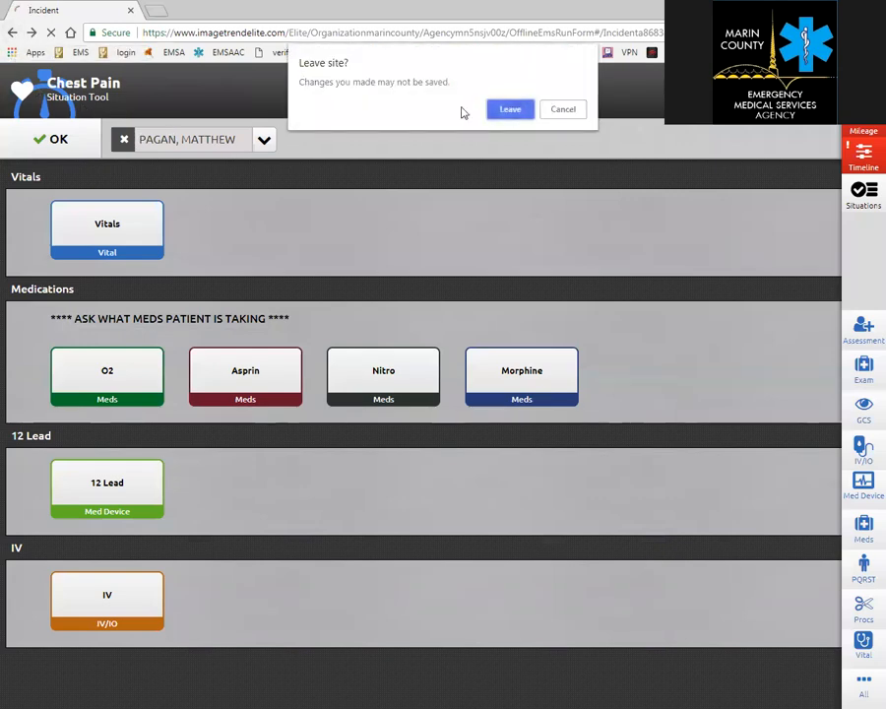
pyautogui.click(511, 111)
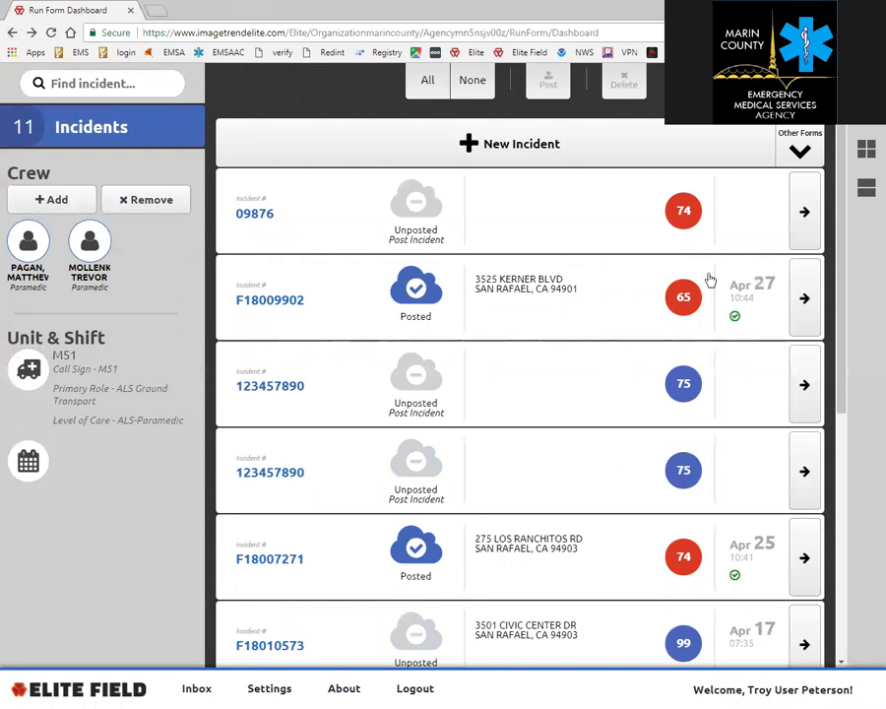
# View finalized incident F18009902, return to the dashboard, then open blank incident 09876.
pyautogui.click(804, 300)
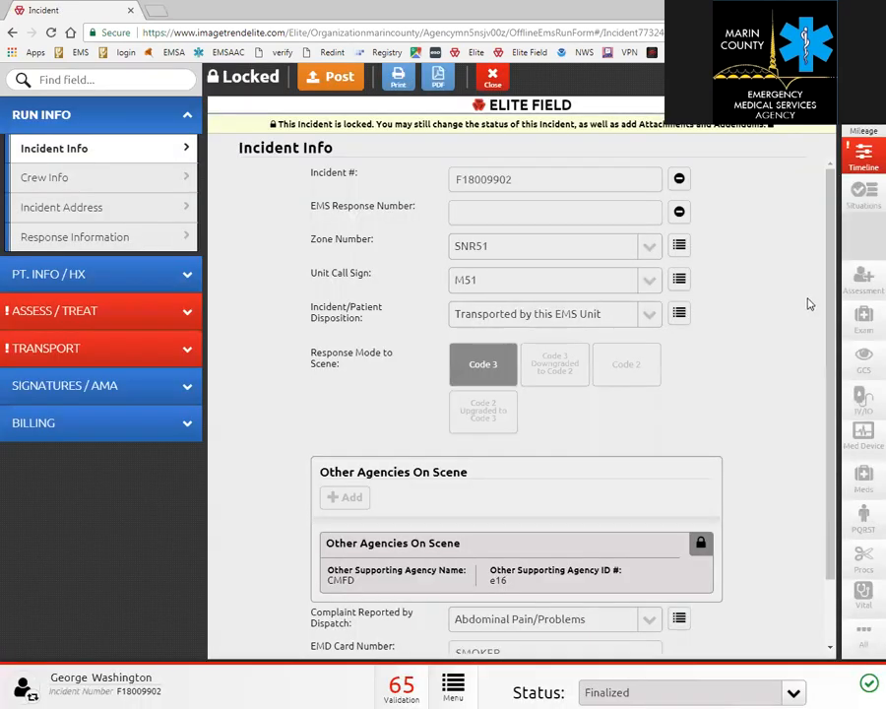
pyautogui.click(11, 34)
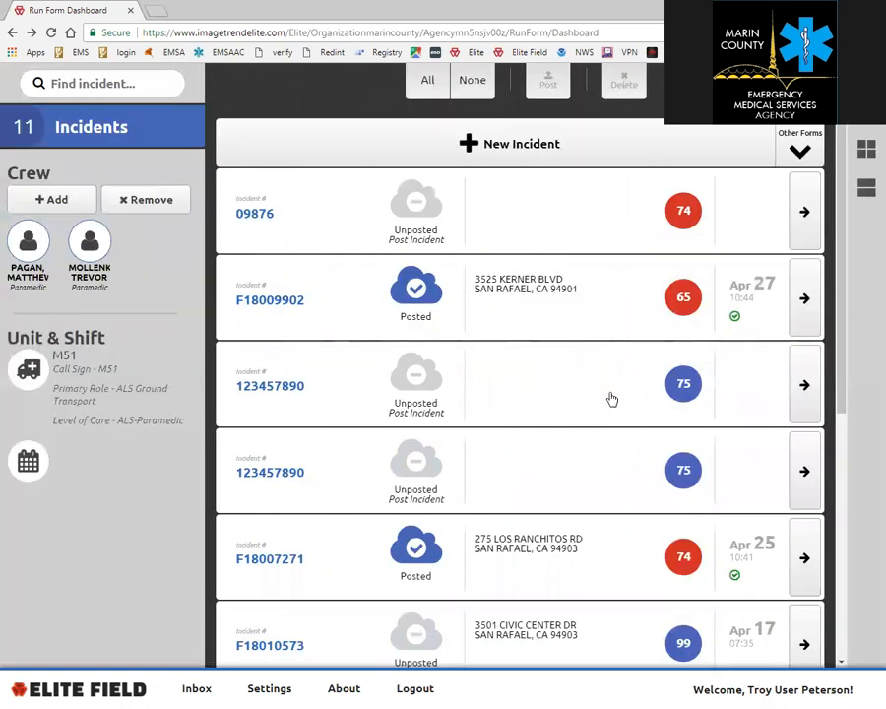
pyautogui.click(737, 394)
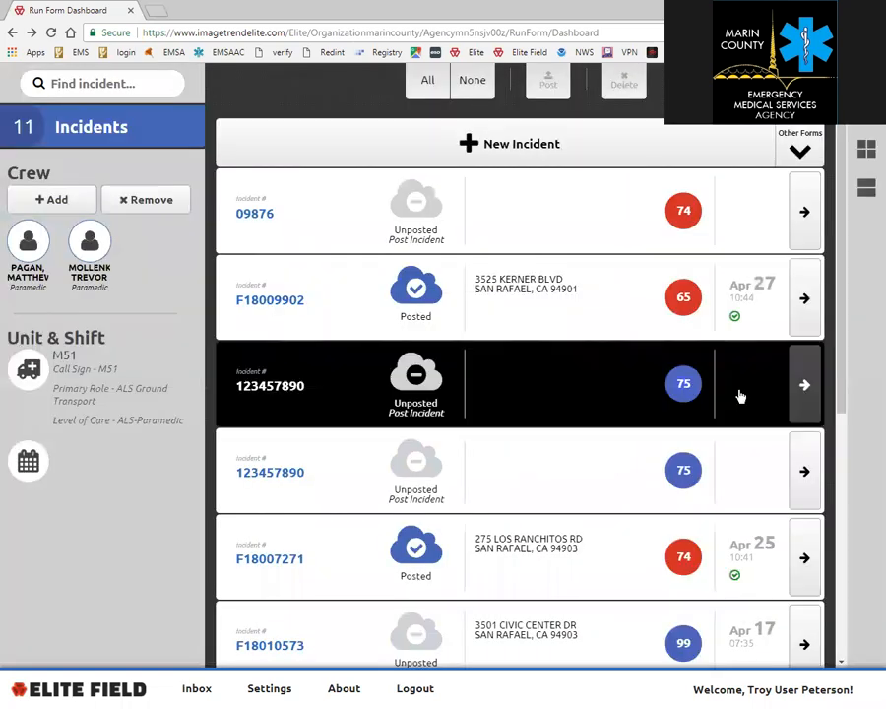
pyautogui.click(803, 207)
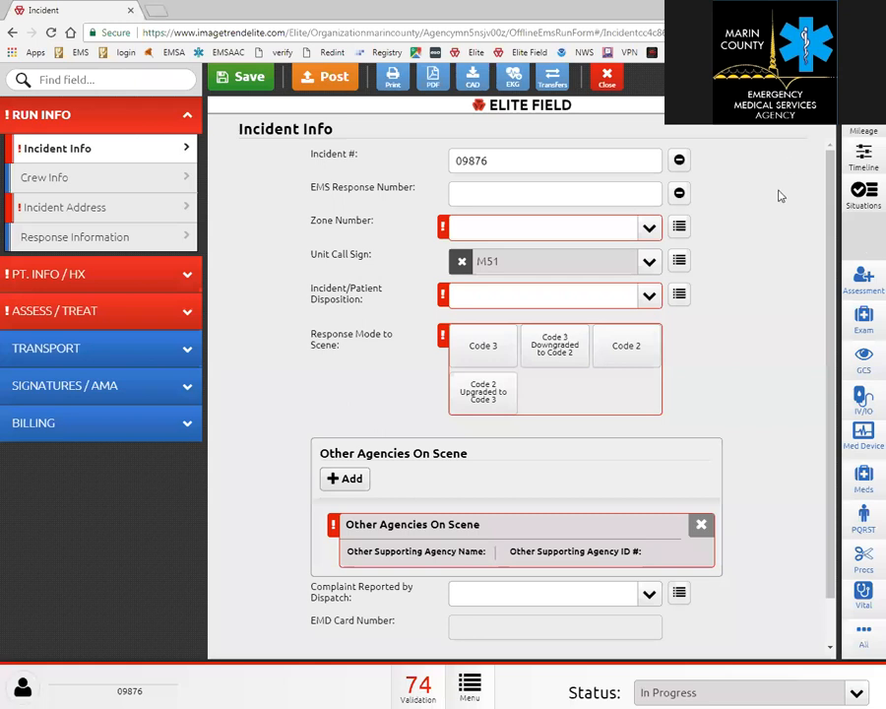
# In the Assessments tool, toggle the head exam findings, then mark every body part as normal.
pyautogui.scroll(-1, 767, 302)
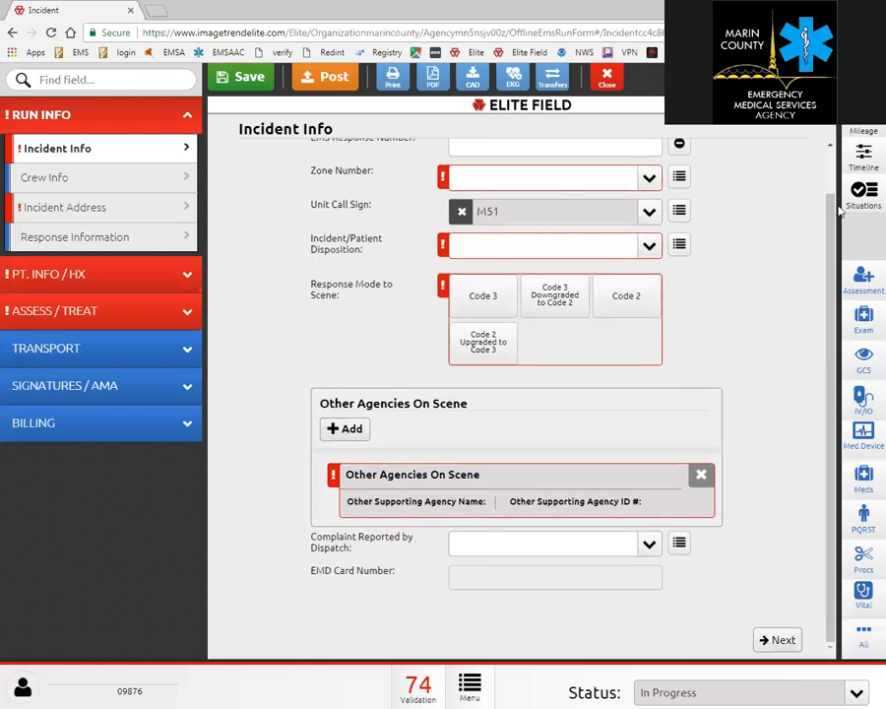
pyautogui.click(865, 284)
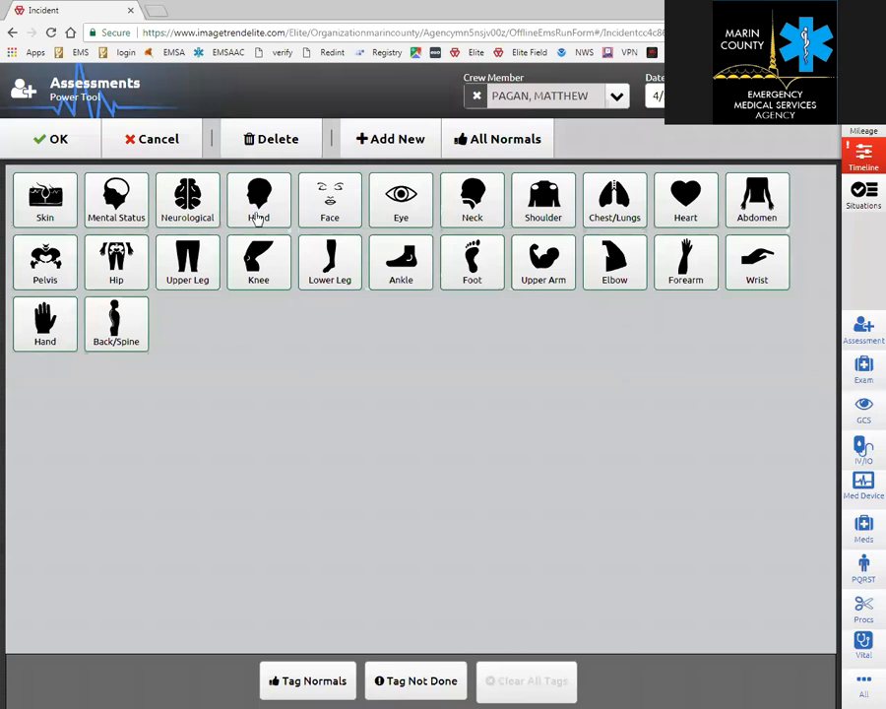
pyautogui.click(259, 207)
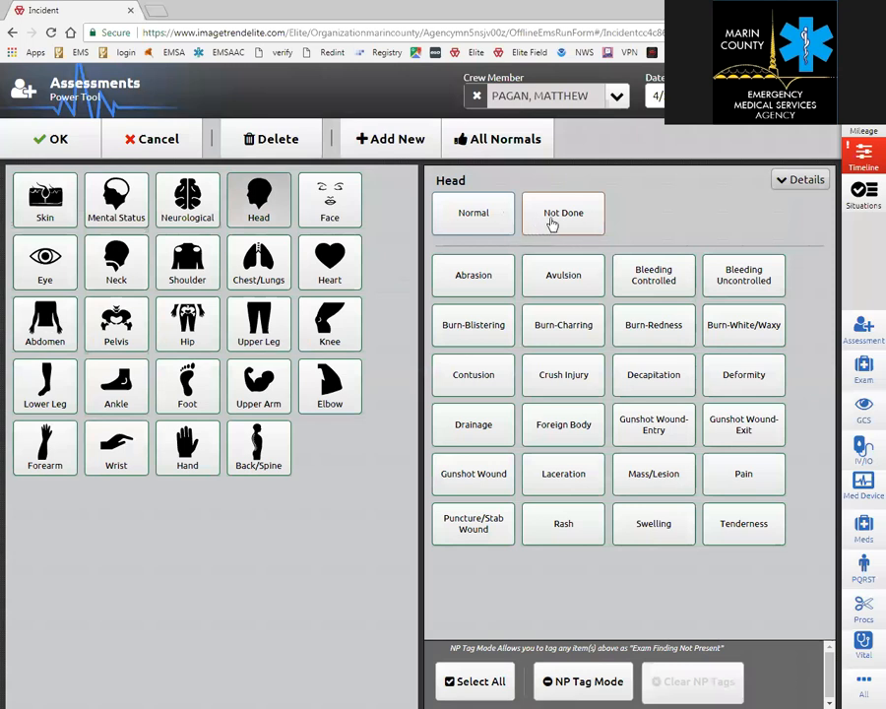
pyautogui.click(552, 222)
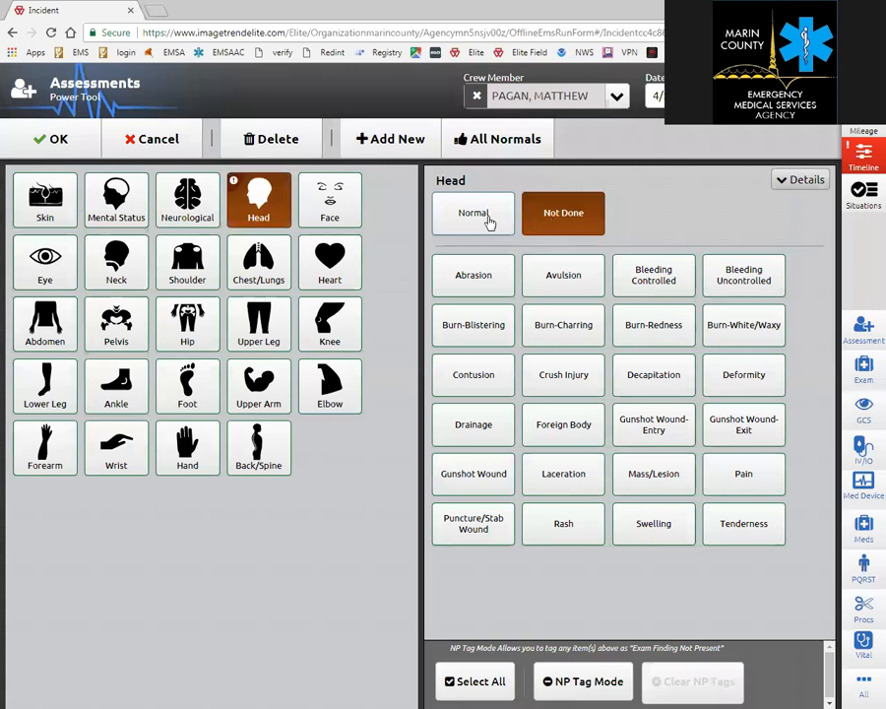
pyautogui.click(484, 218)
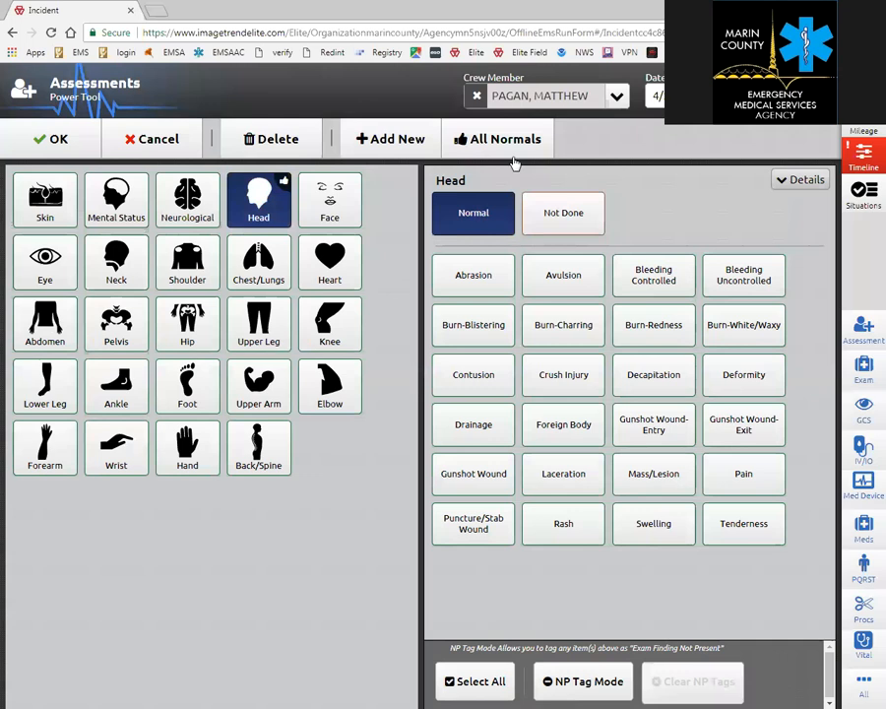
pyautogui.click(509, 145)
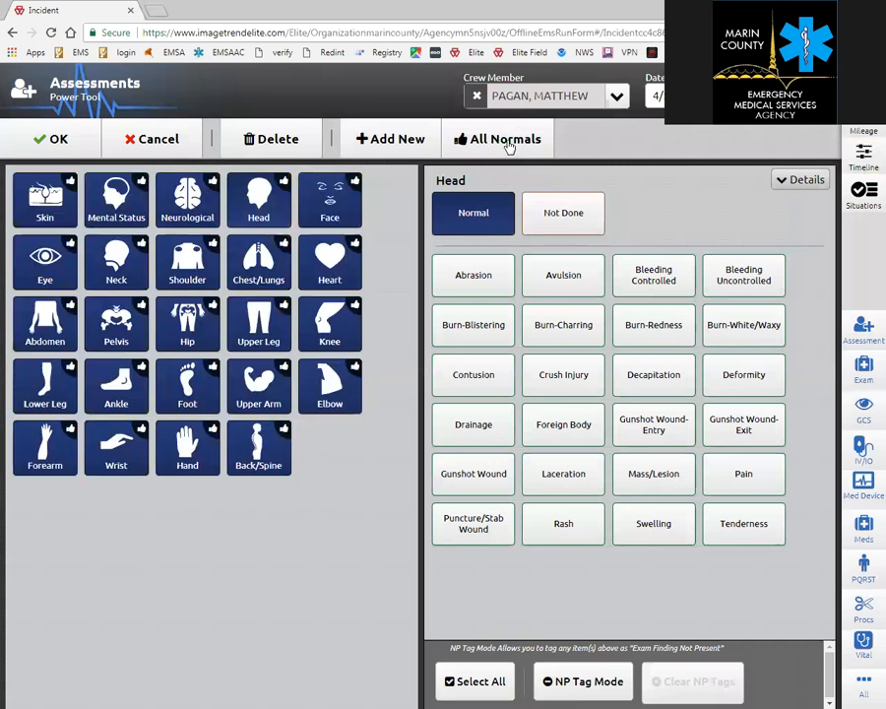
# Mark the left knee with Burn-Redness and Contusion, then discard the knee assessment unsaved.
pyautogui.click(330, 325)
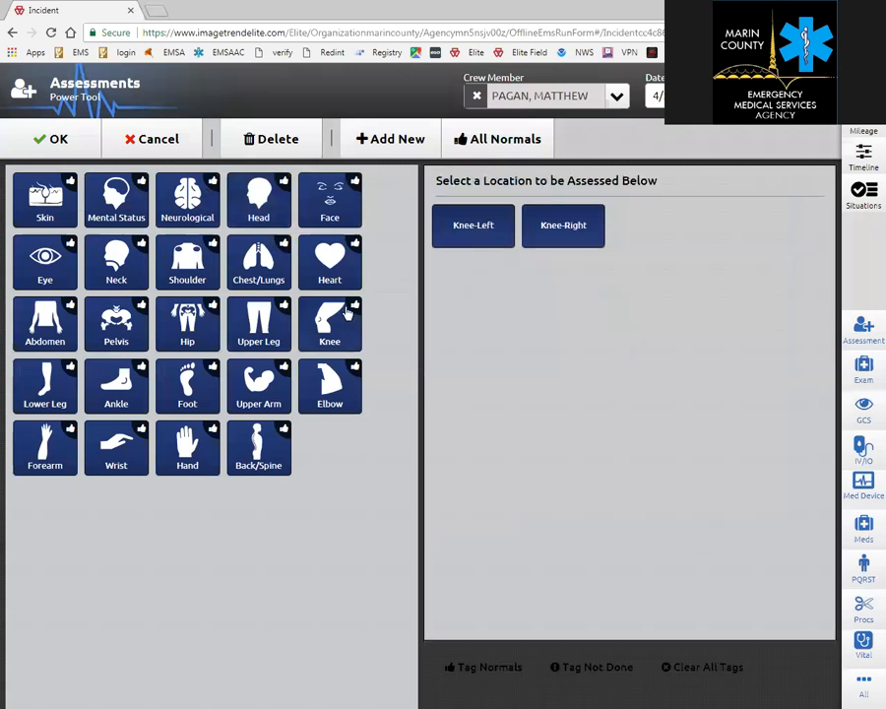
pyautogui.click(469, 226)
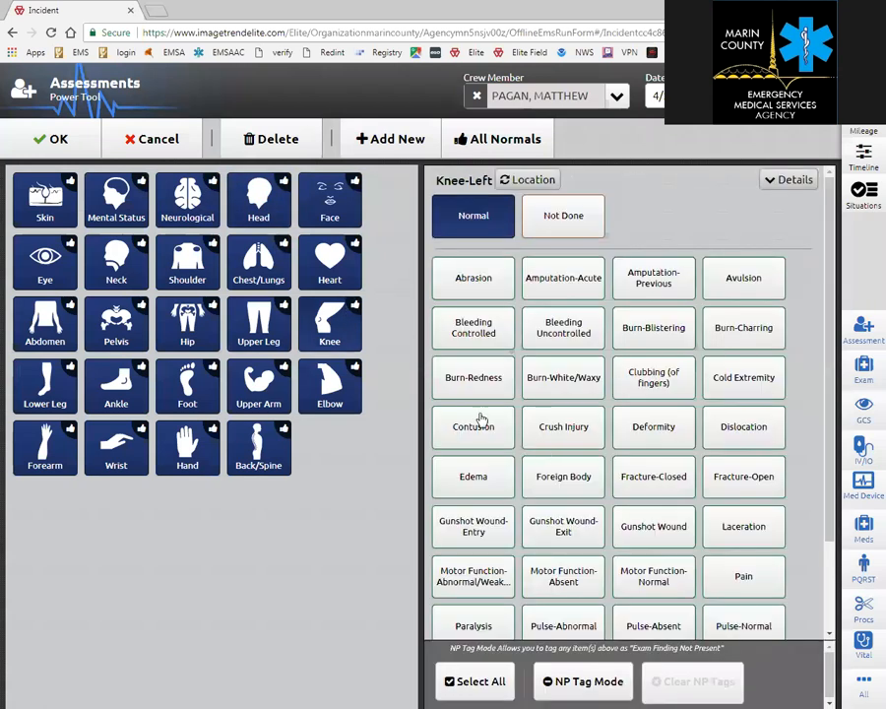
pyautogui.click(469, 384)
pyautogui.click(476, 455)
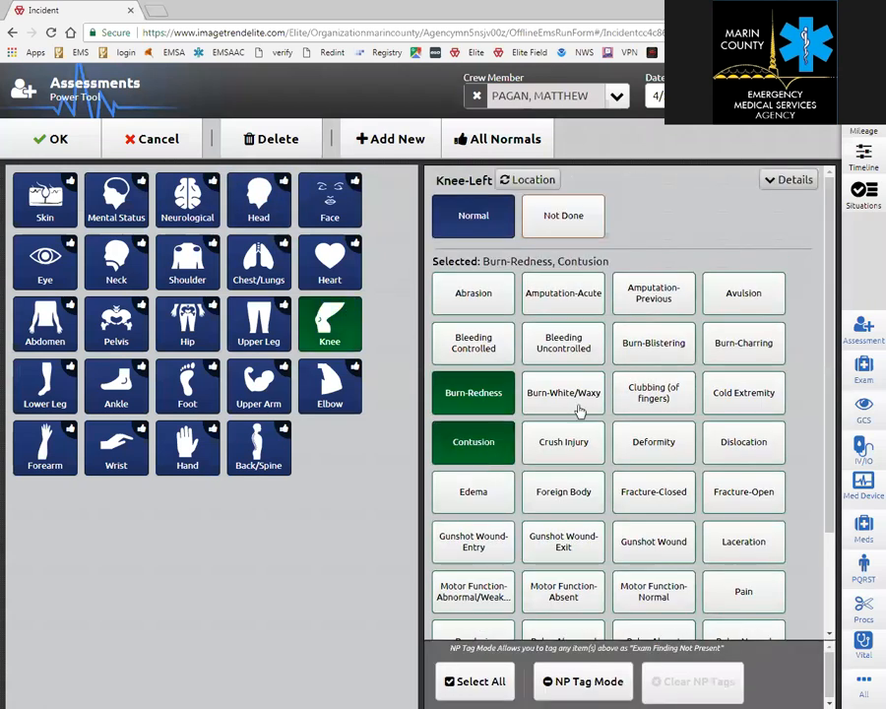
pyautogui.click(797, 181)
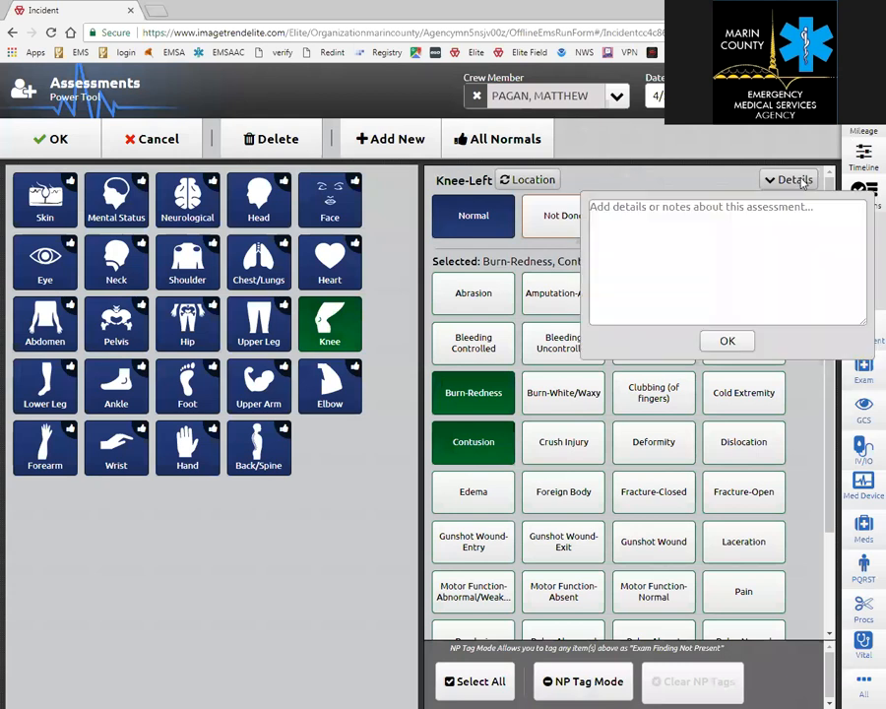
pyautogui.click(728, 341)
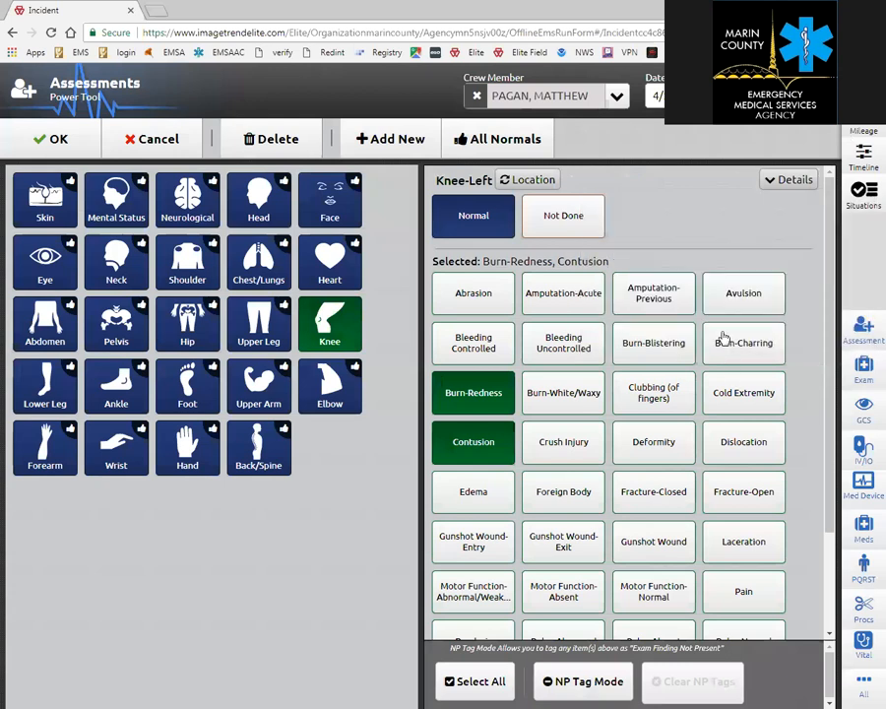
pyautogui.click(135, 143)
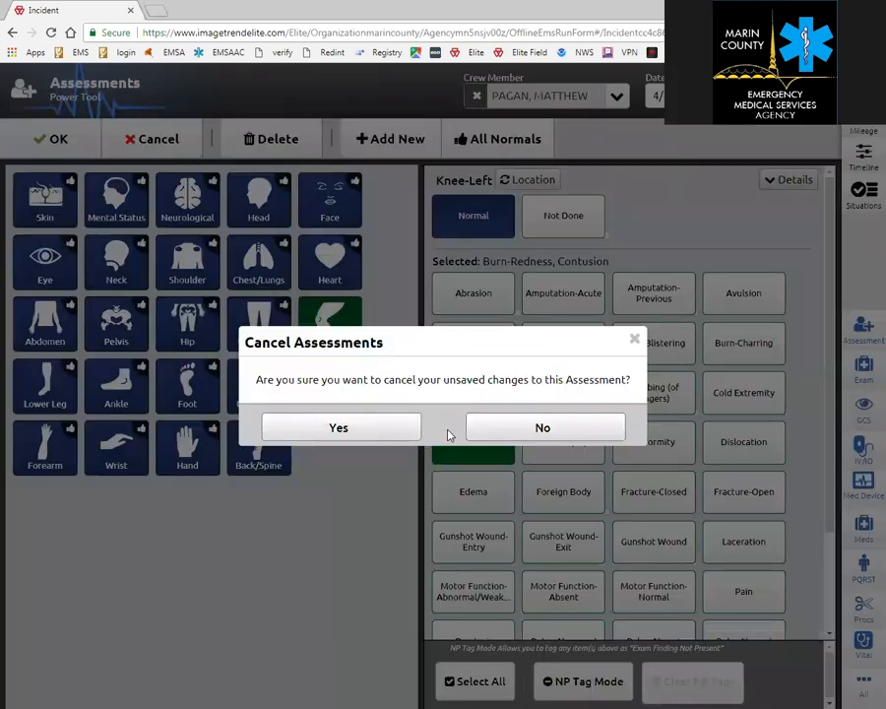
pyautogui.click(331, 425)
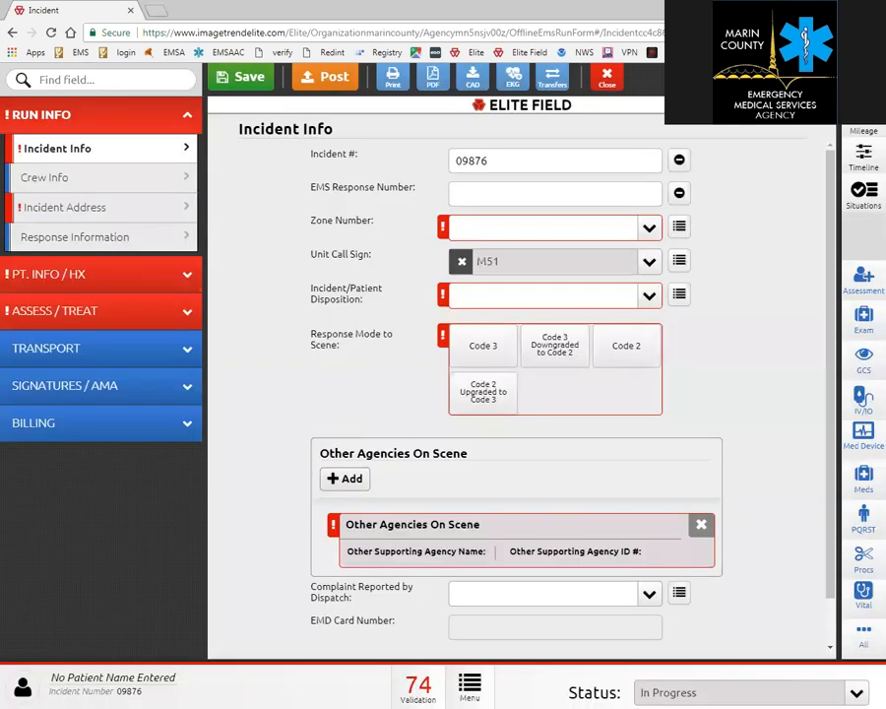
pyautogui.click(855, 333)
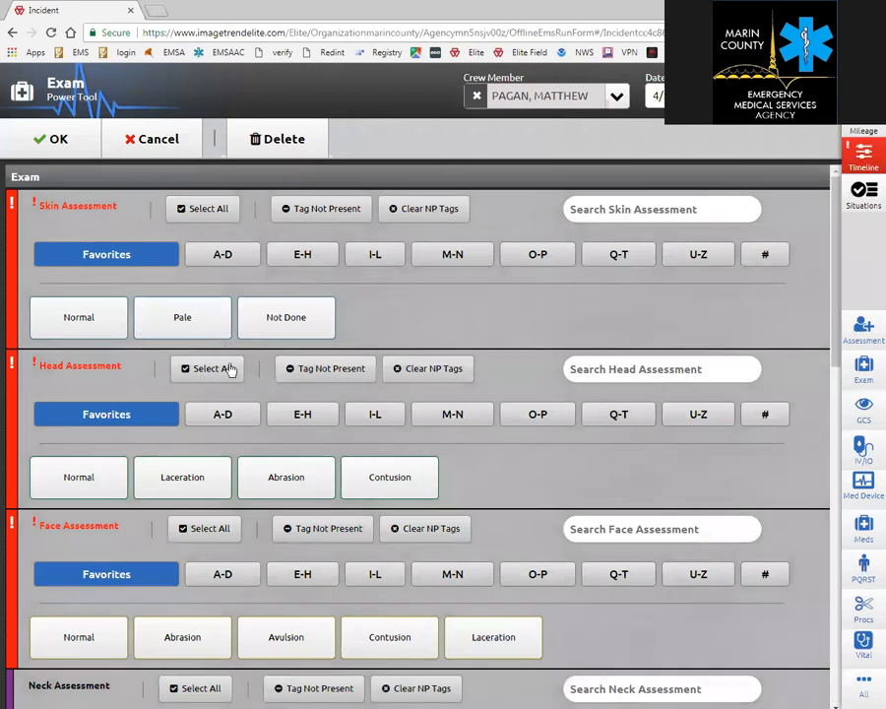
pyautogui.scroll(-2, 298, 463)
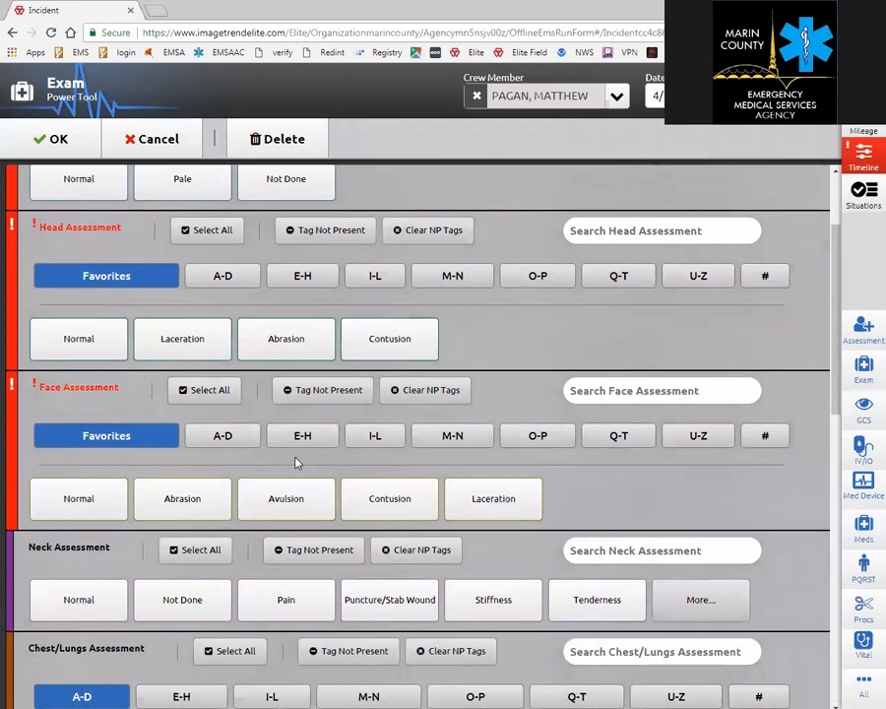
pyautogui.click(693, 608)
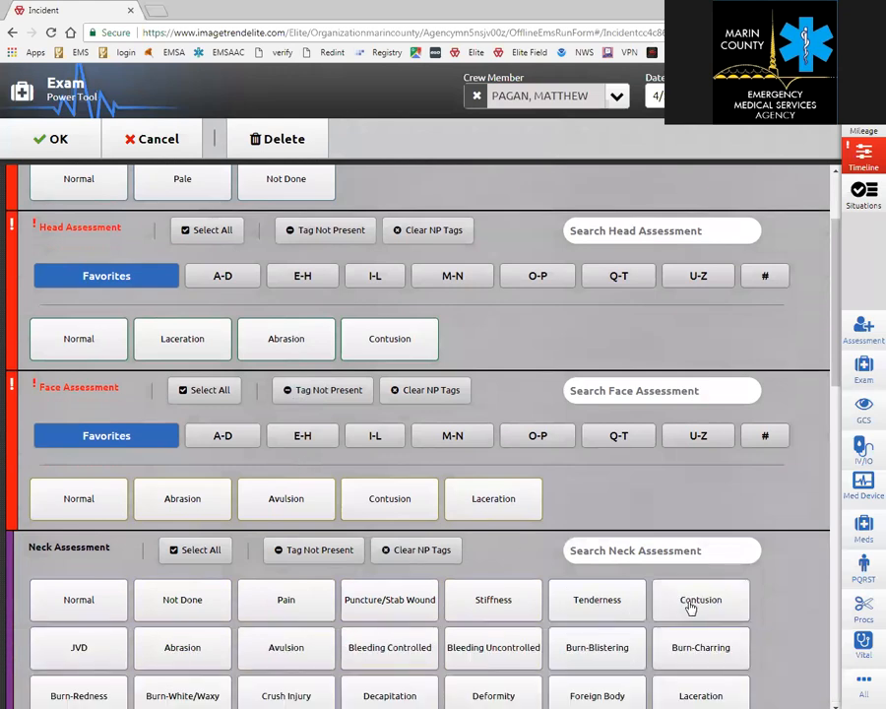
pyautogui.scroll(-3, 690, 608)
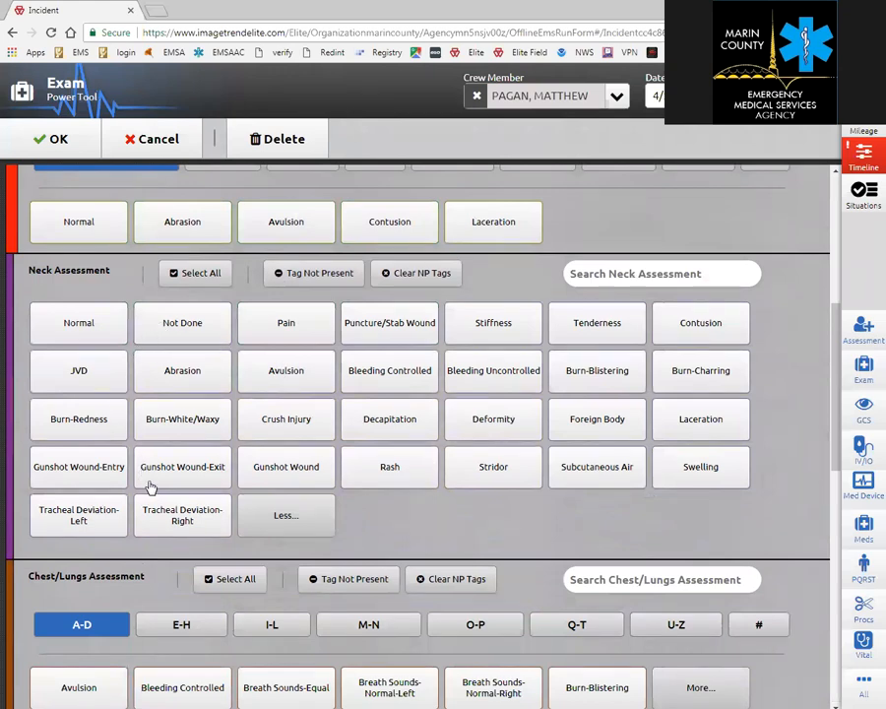
pyautogui.scroll(-3, 341, 432)
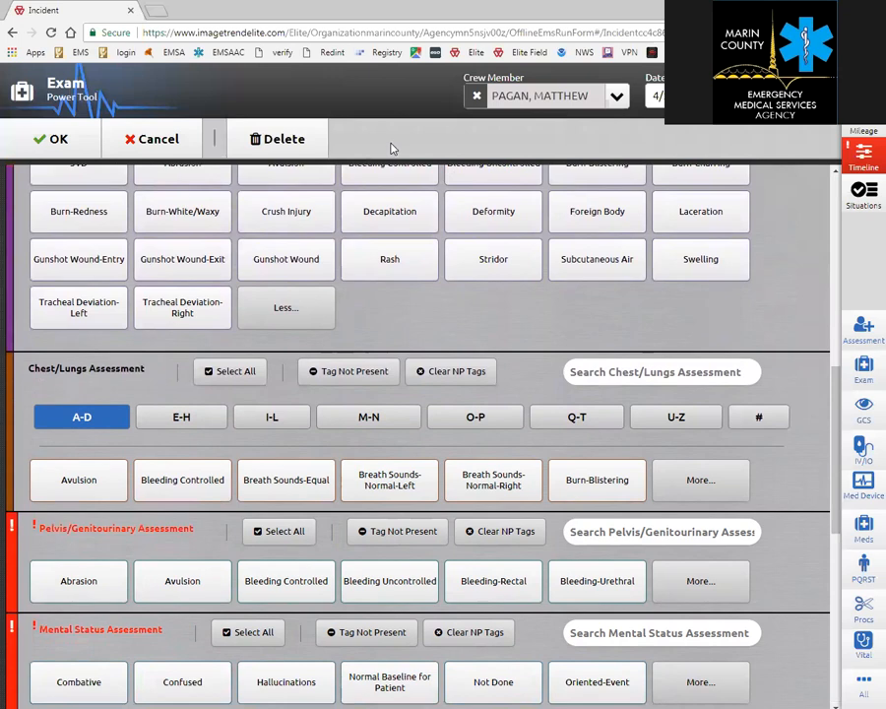
pyautogui.click(123, 139)
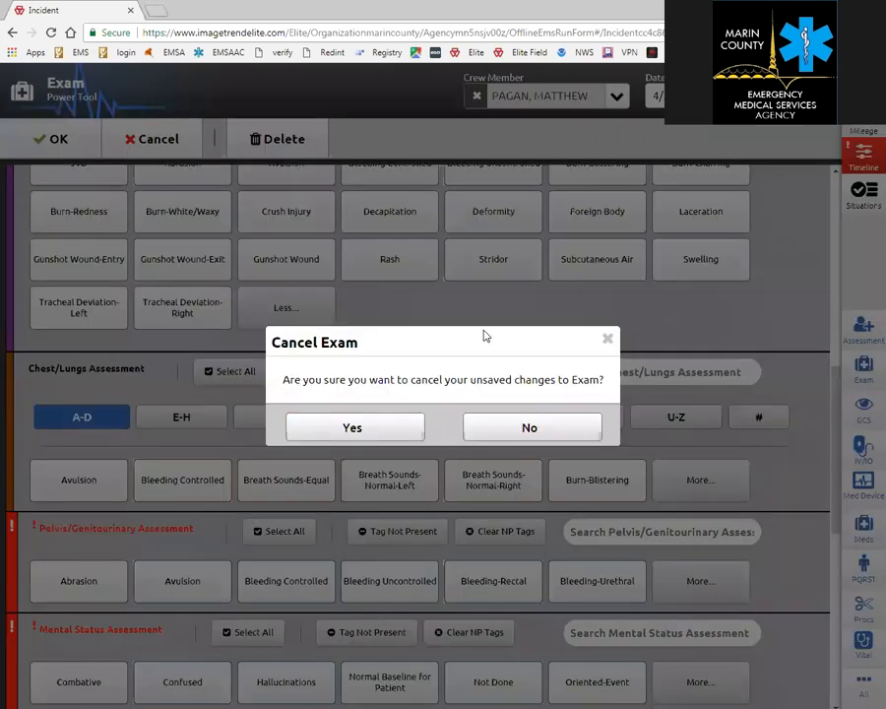
pyautogui.click(360, 435)
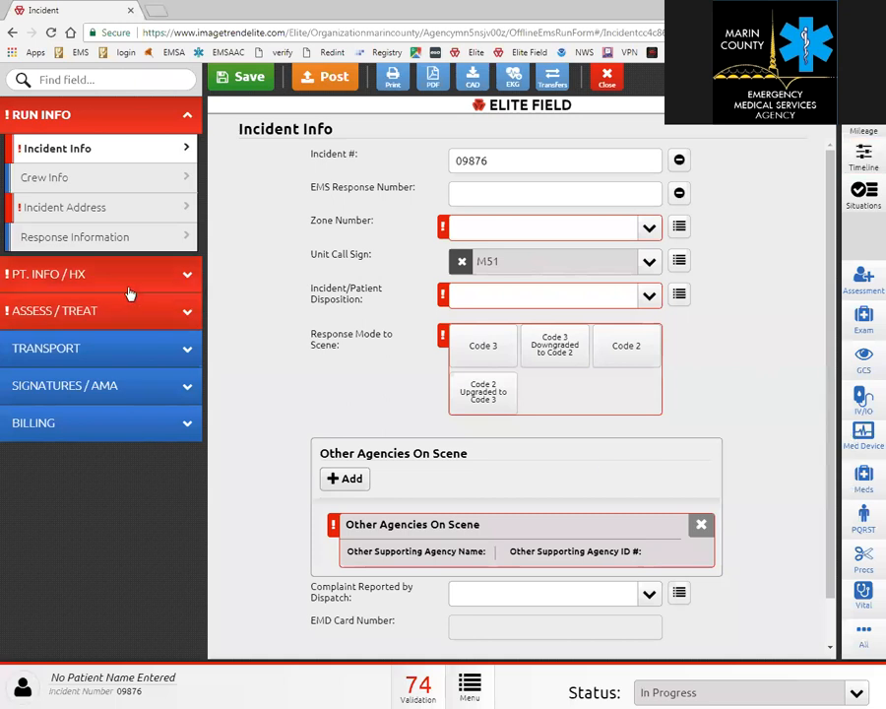
# On the C/C / Impression page, start an Oxygen medication entry, then cancel it unsaved.
pyautogui.click(108, 312)
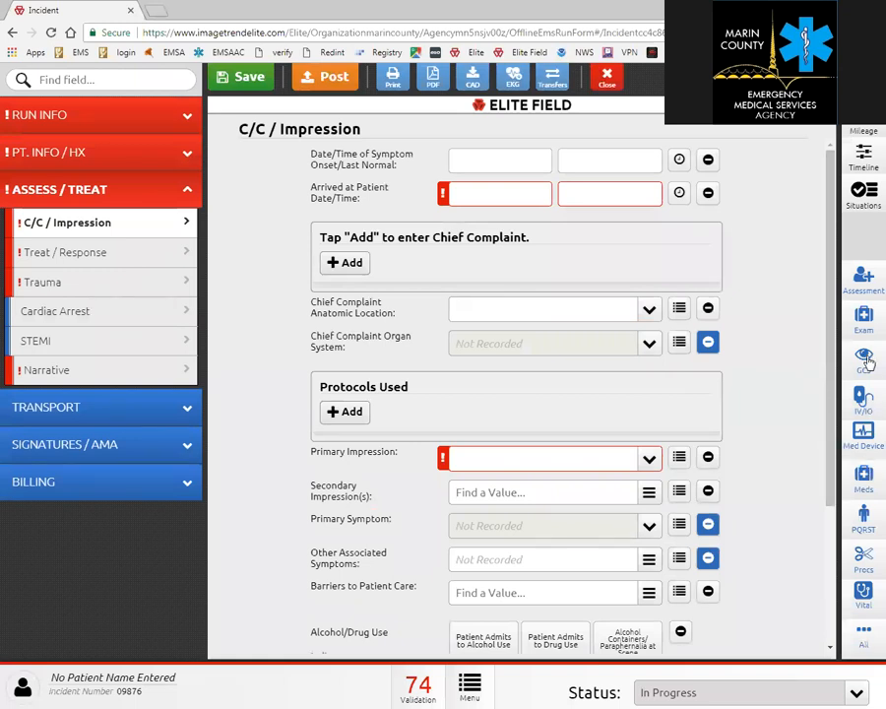
pyautogui.click(863, 482)
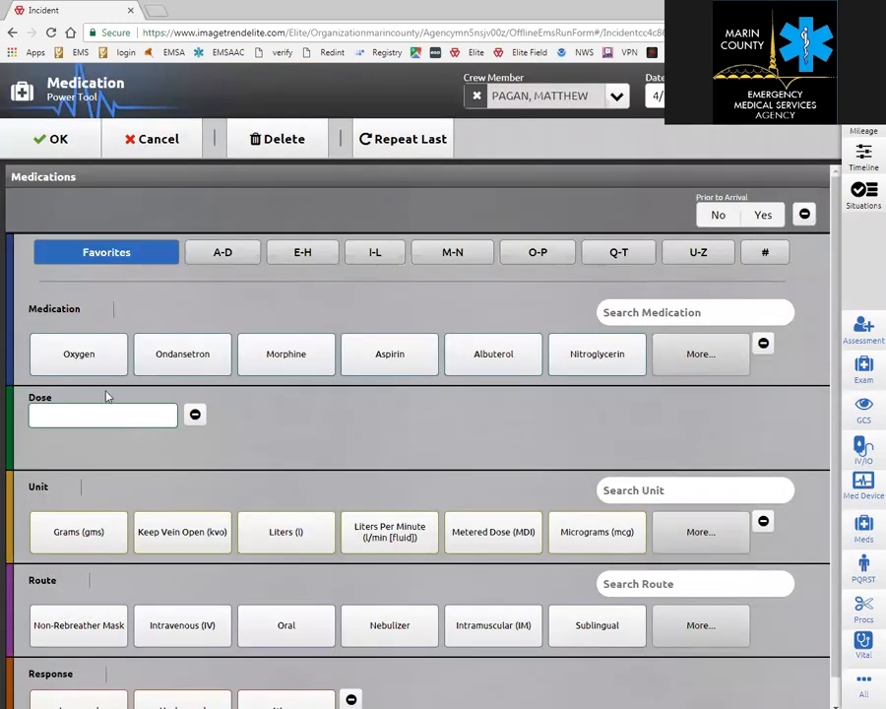
pyautogui.click(79, 354)
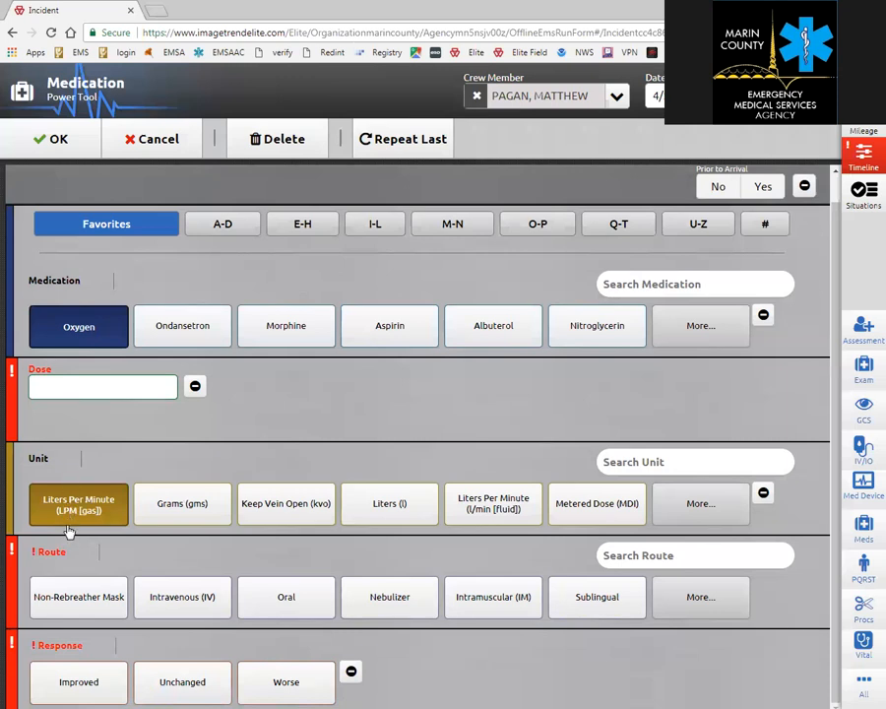
pyautogui.click(155, 148)
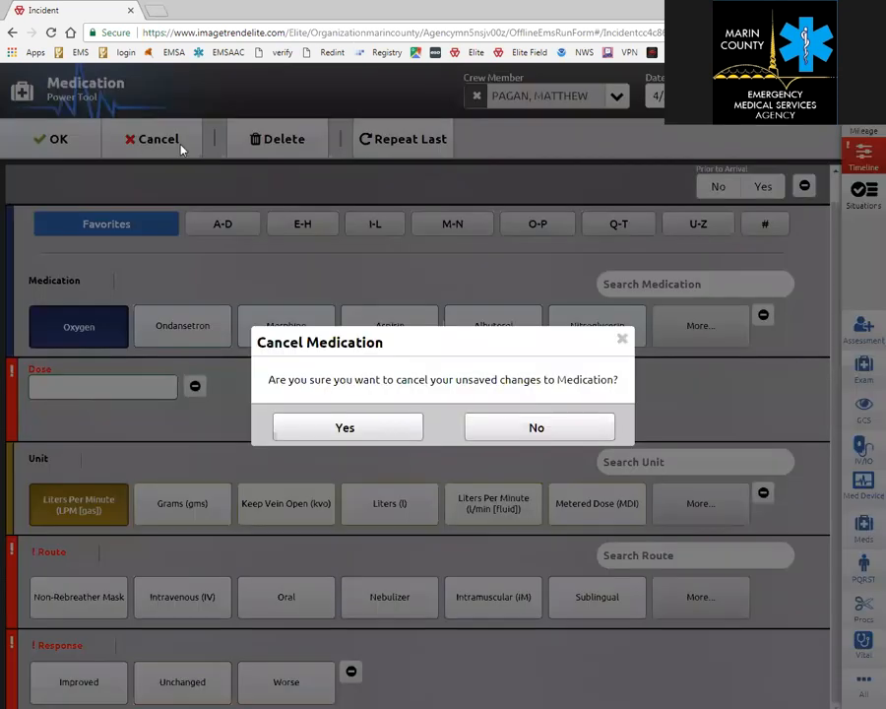
pyautogui.click(369, 430)
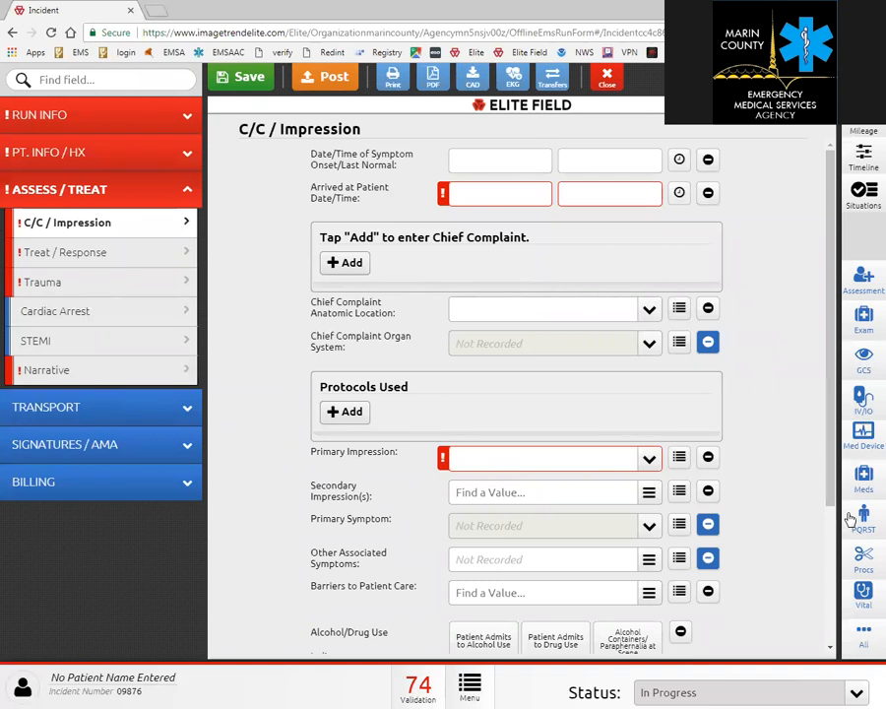
# Discard an opened vital signs entry unsaved and move to the Treat / Response page.
pyautogui.click(864, 593)
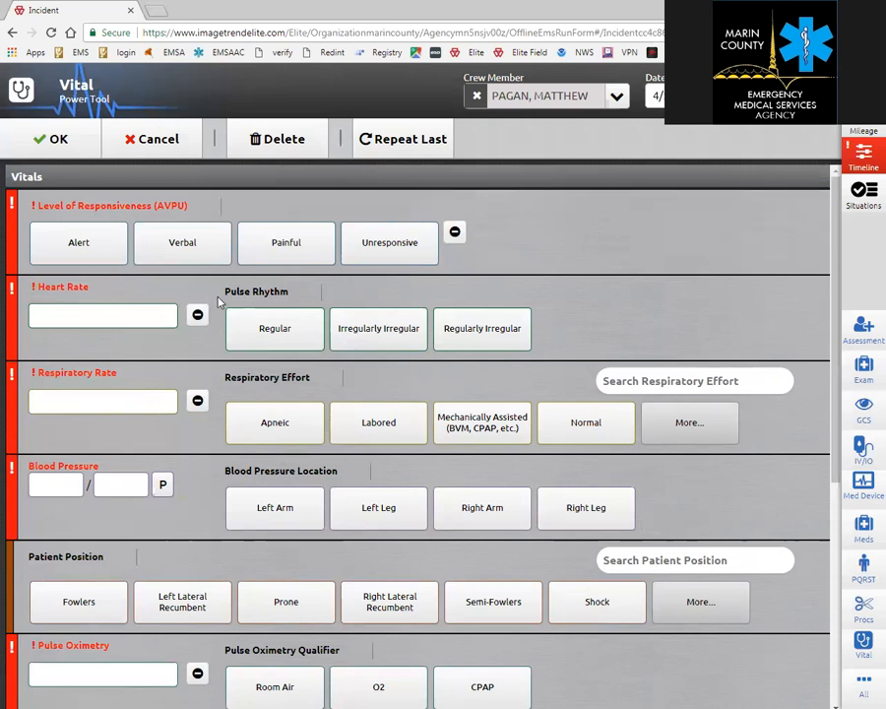
pyautogui.click(146, 139)
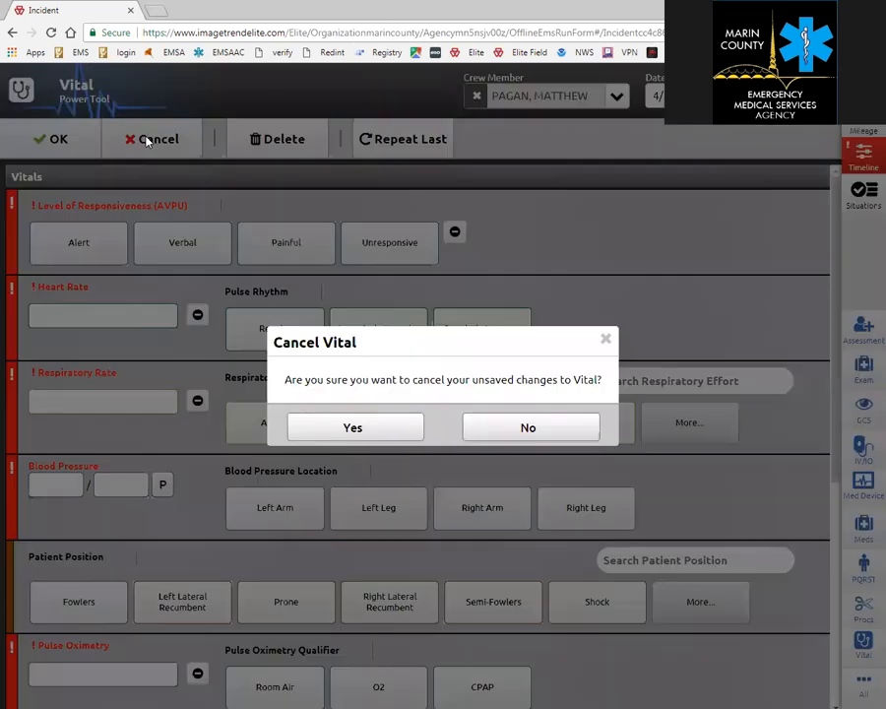
pyautogui.click(368, 431)
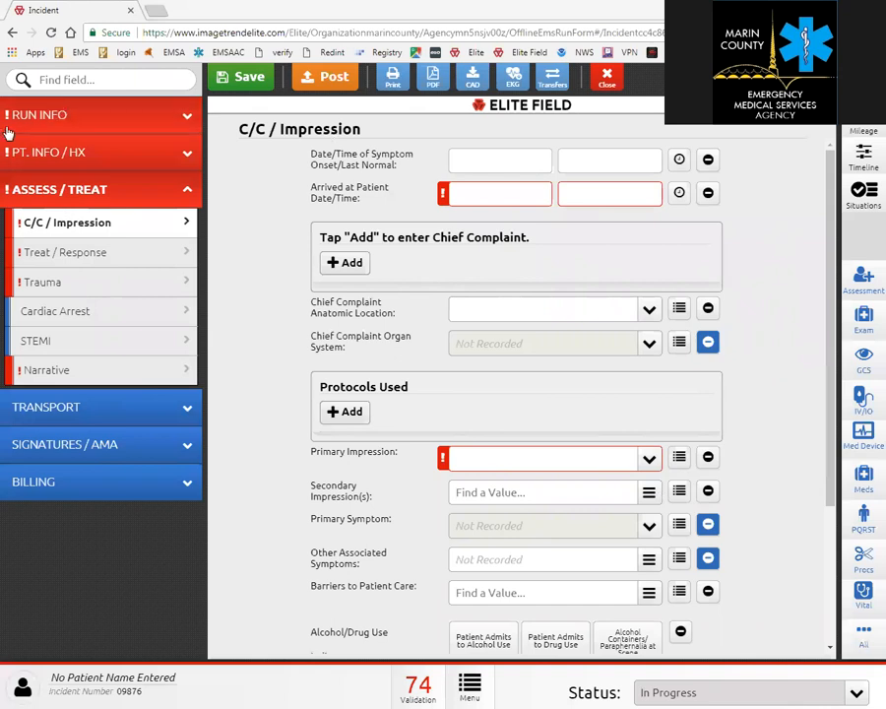
pyautogui.click(87, 252)
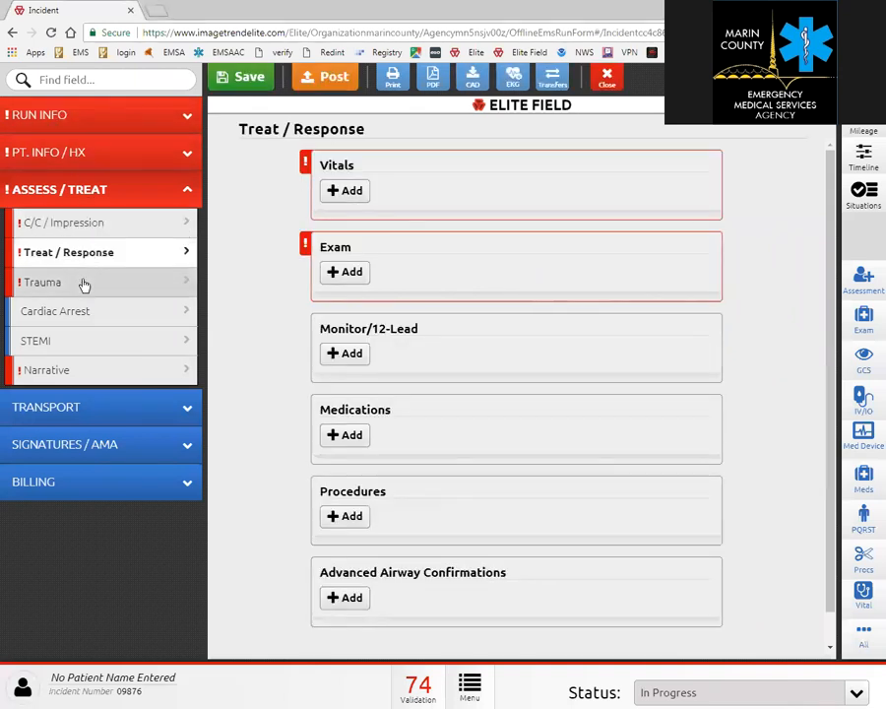
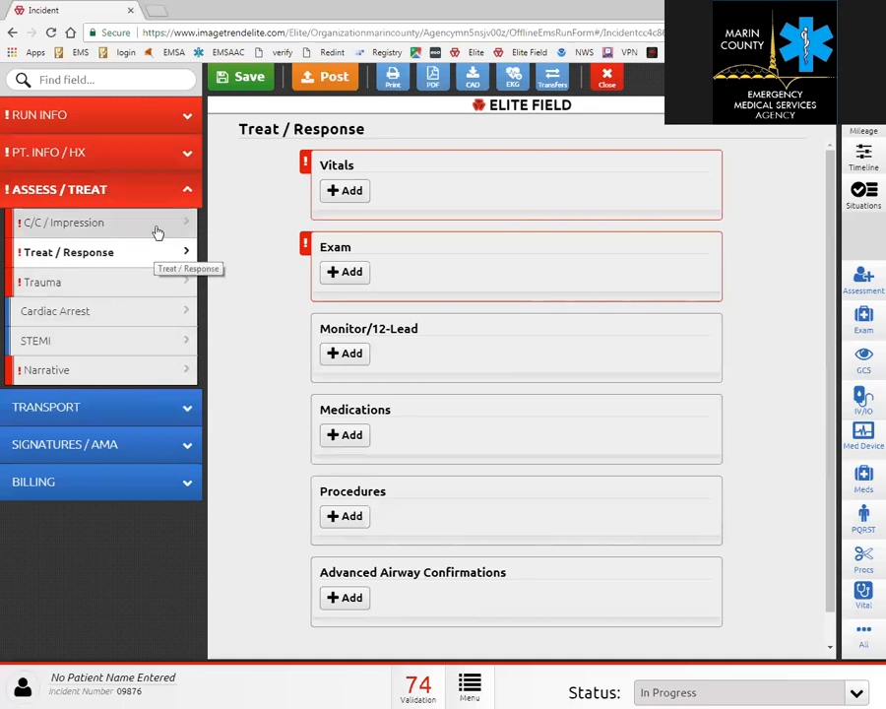
# Browse the Medical/Surgical History values on the Patient Info History page, then move to Medications.
pyautogui.click(129, 163)
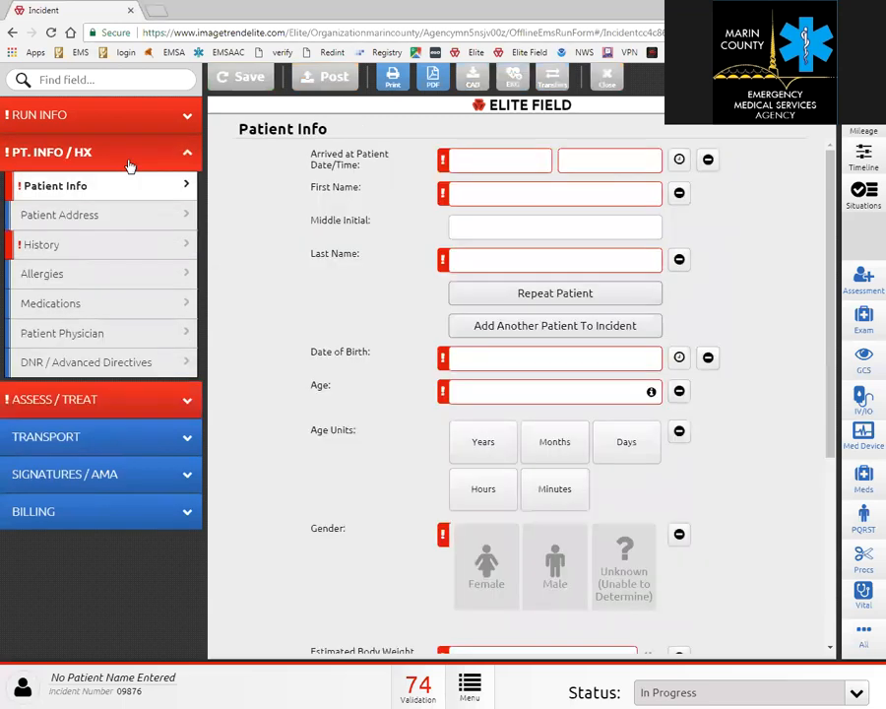
pyautogui.click(105, 252)
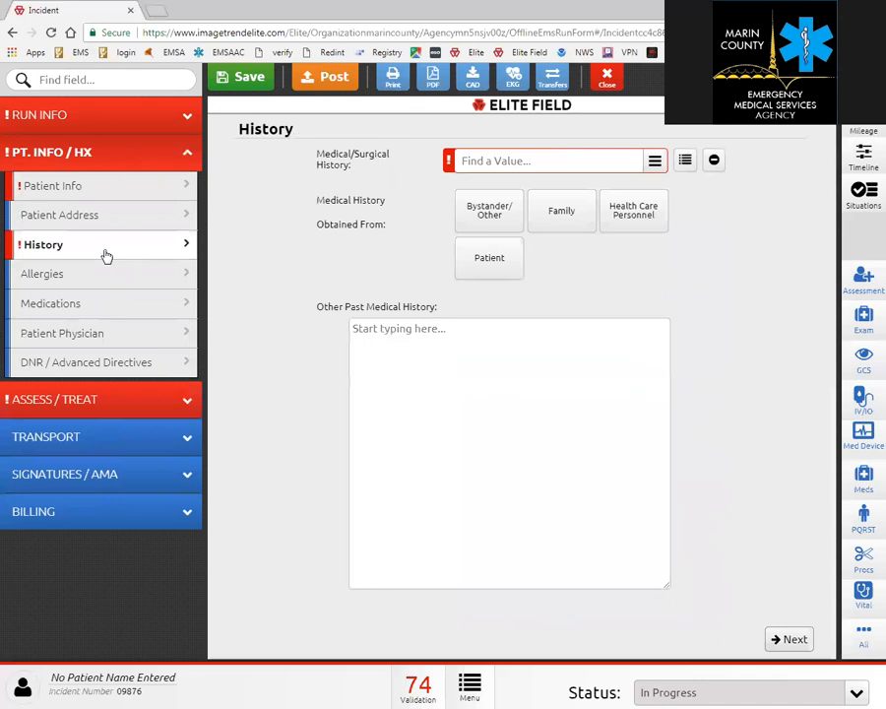
pyautogui.click(655, 166)
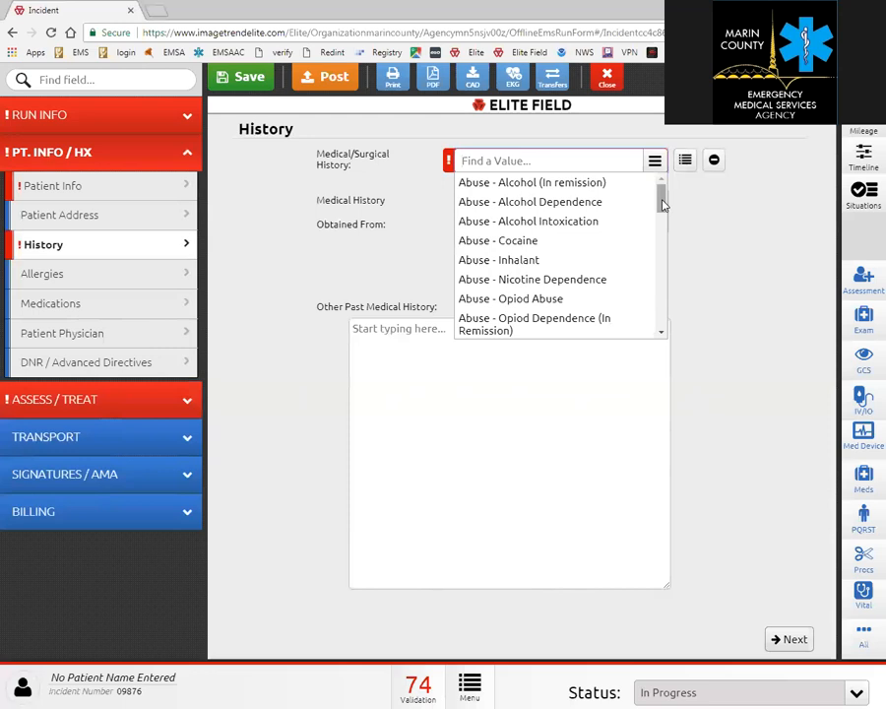
pyautogui.moveTo(663, 204); pyautogui.dragTo(666, 239)
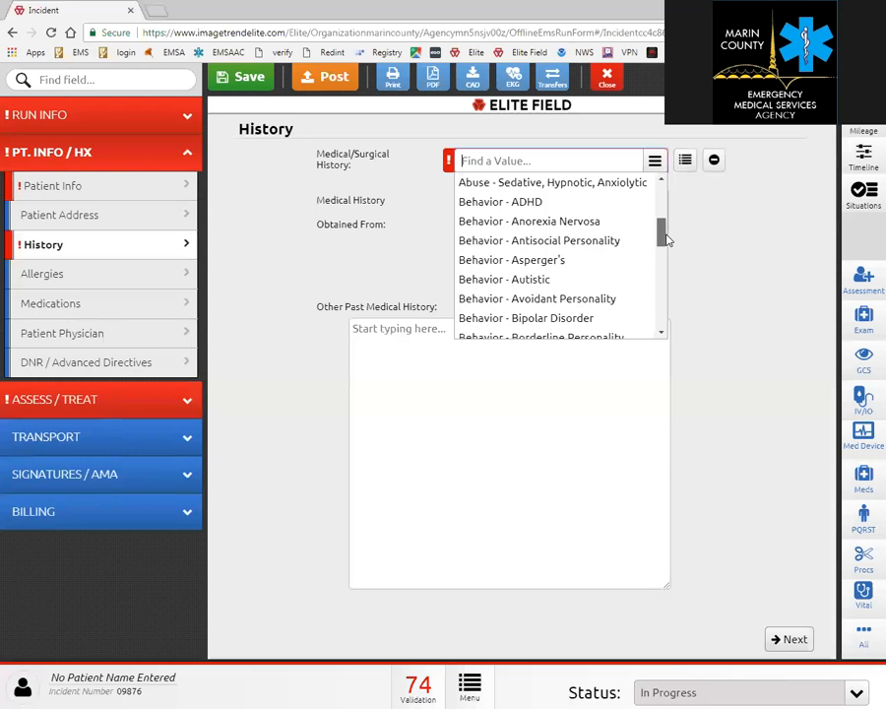
pyautogui.scroll(-5, 672, 246)
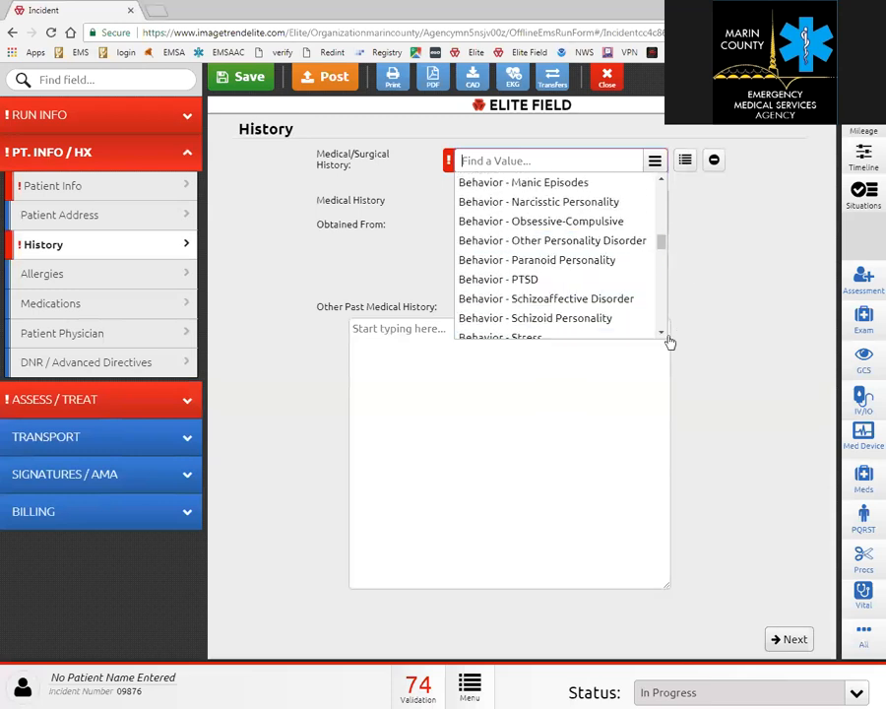
pyautogui.scroll(-5, 659, 335)
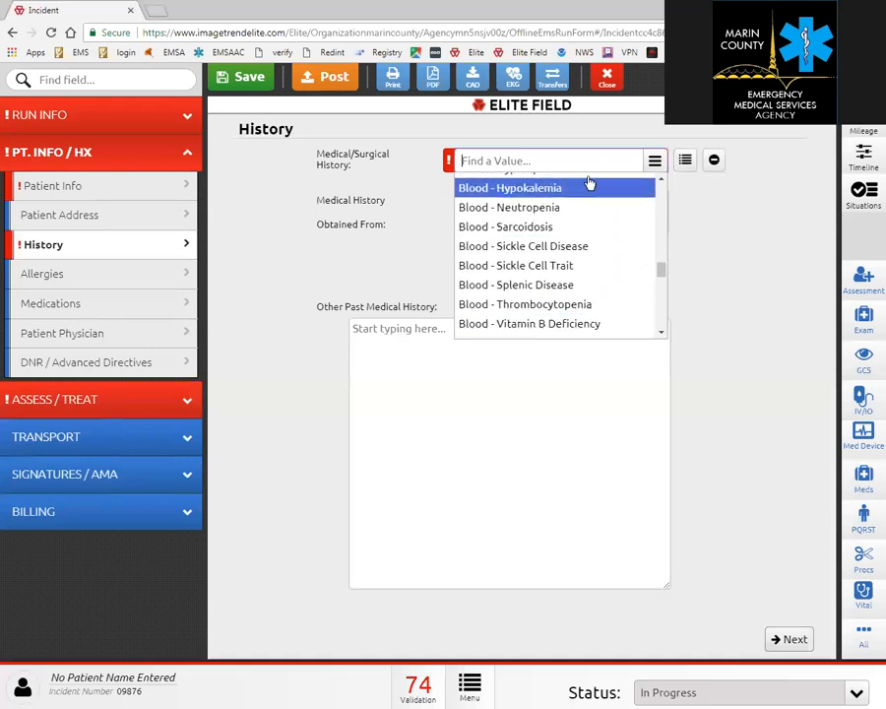
pyautogui.moveTo(659, 274); pyautogui.dragTo(651, 315)
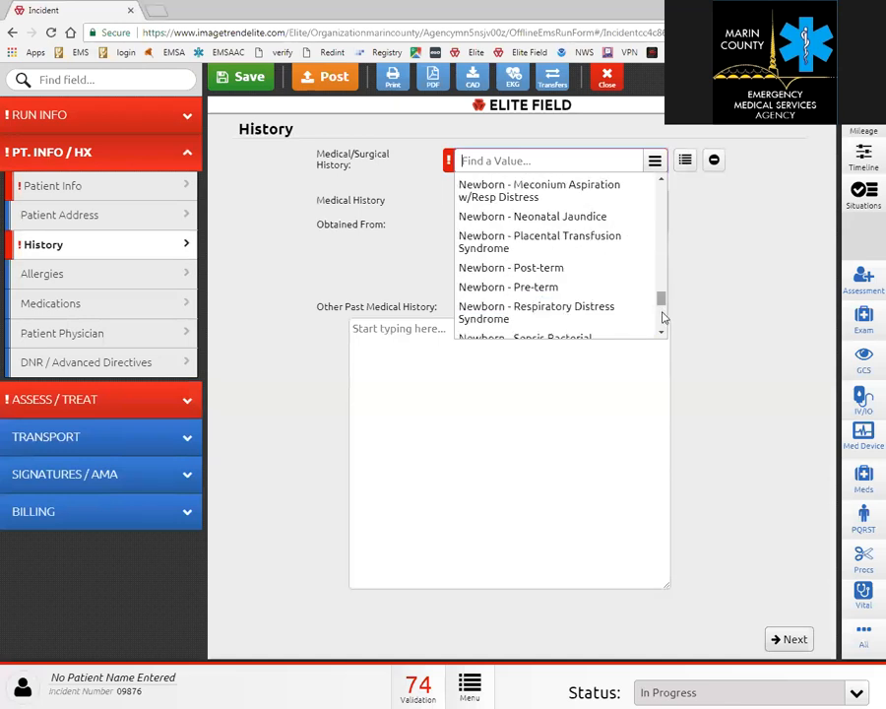
pyautogui.moveTo(663, 303); pyautogui.dragTo(662, 293)
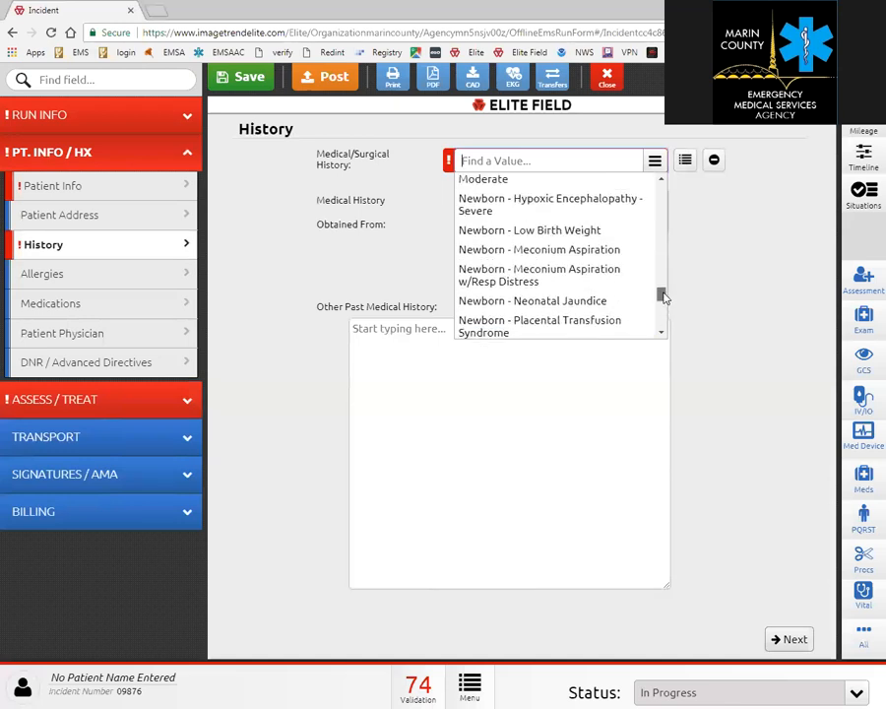
pyautogui.click(69, 307)
# Search the Current Medications choices for 'asp' to list aspirin products.
pyautogui.click(588, 194)
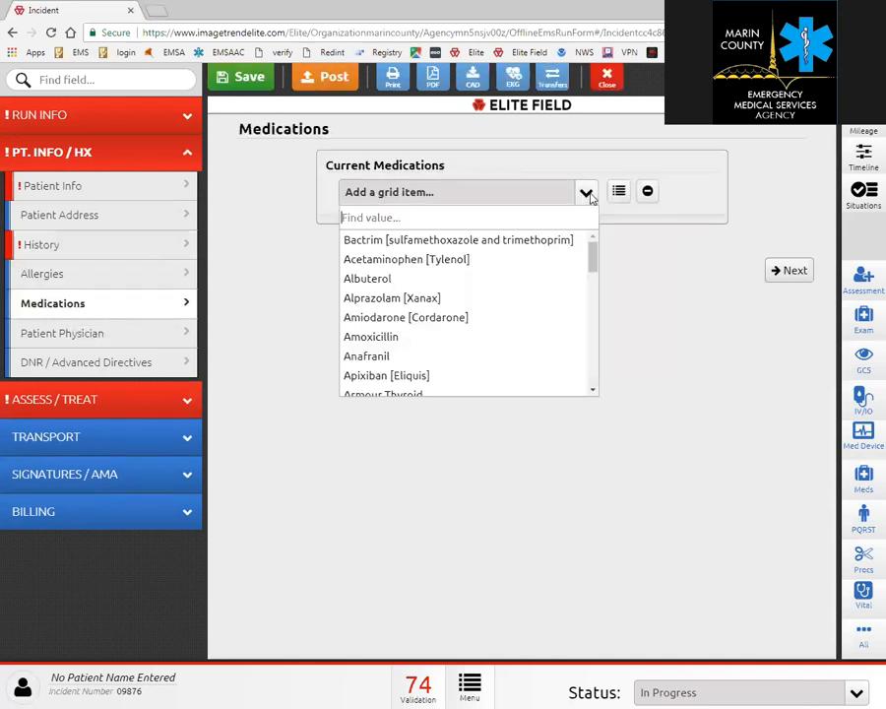
pyautogui.write('ap')
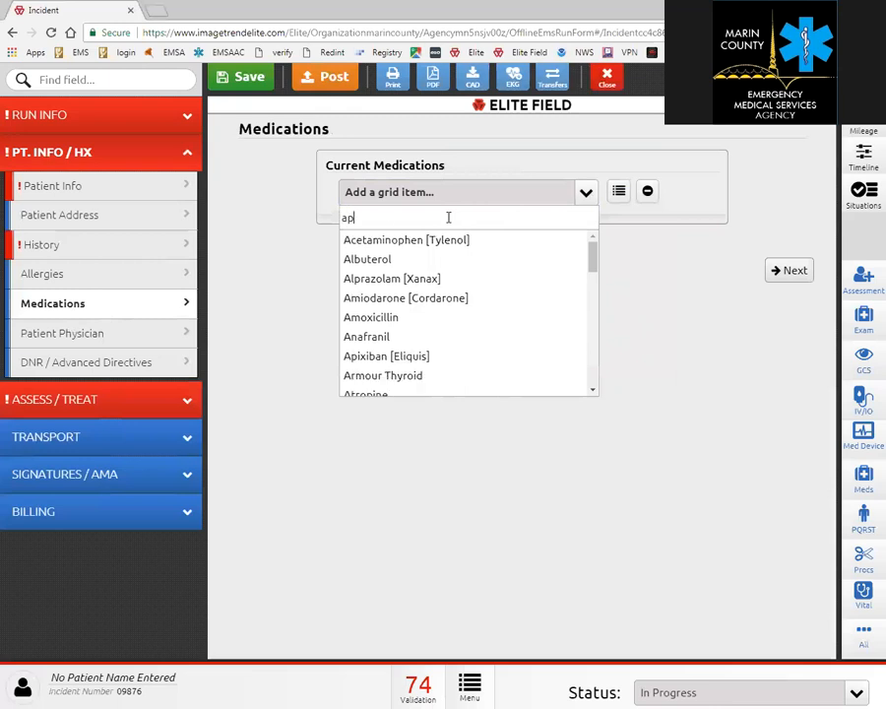
pyautogui.press('BackSpace')
pyautogui.write('sp')
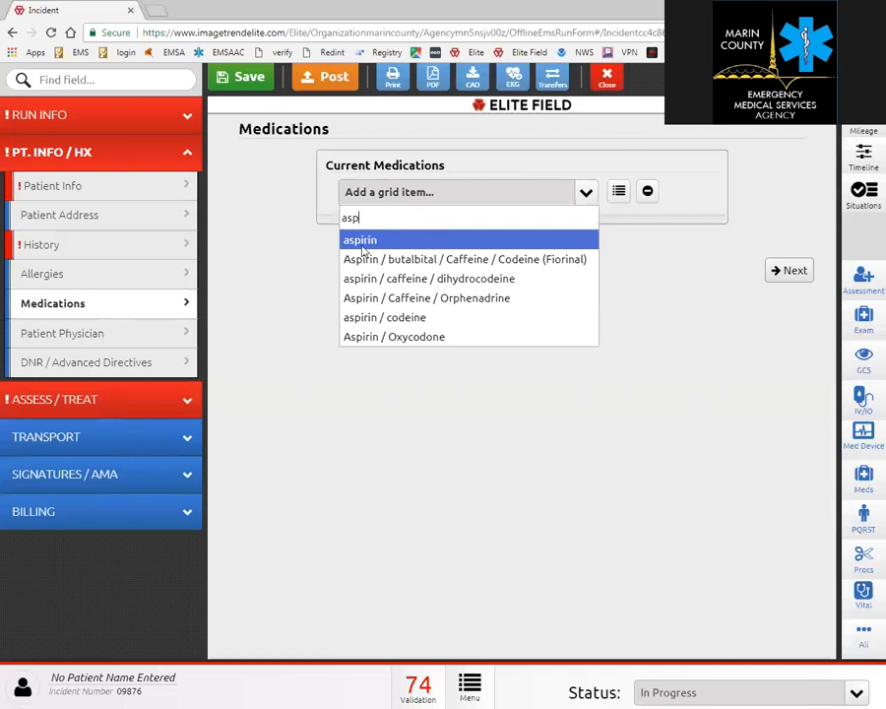
pyautogui.click(141, 253)
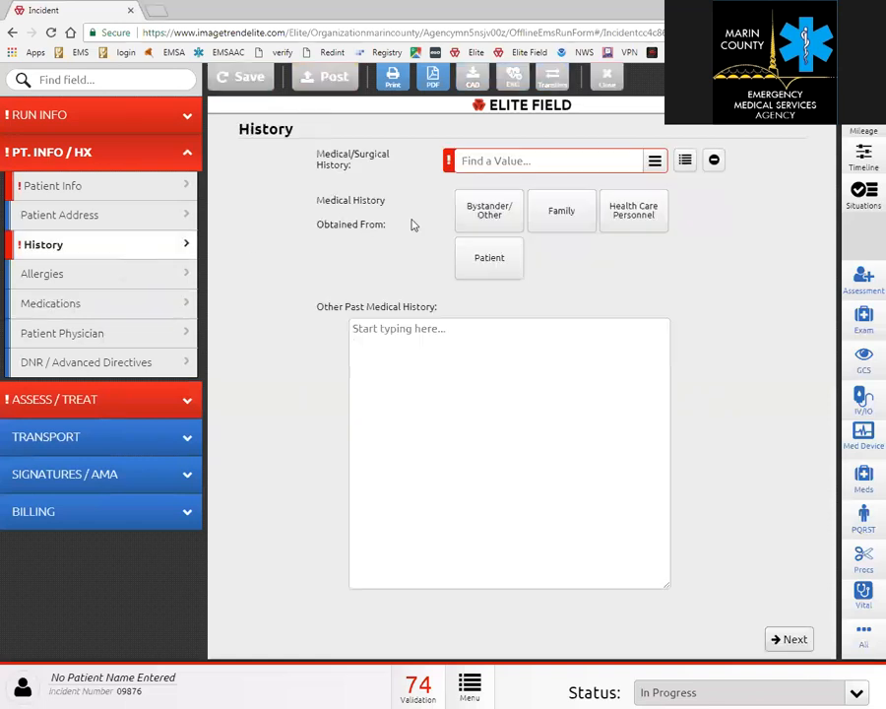
pyautogui.click(512, 161)
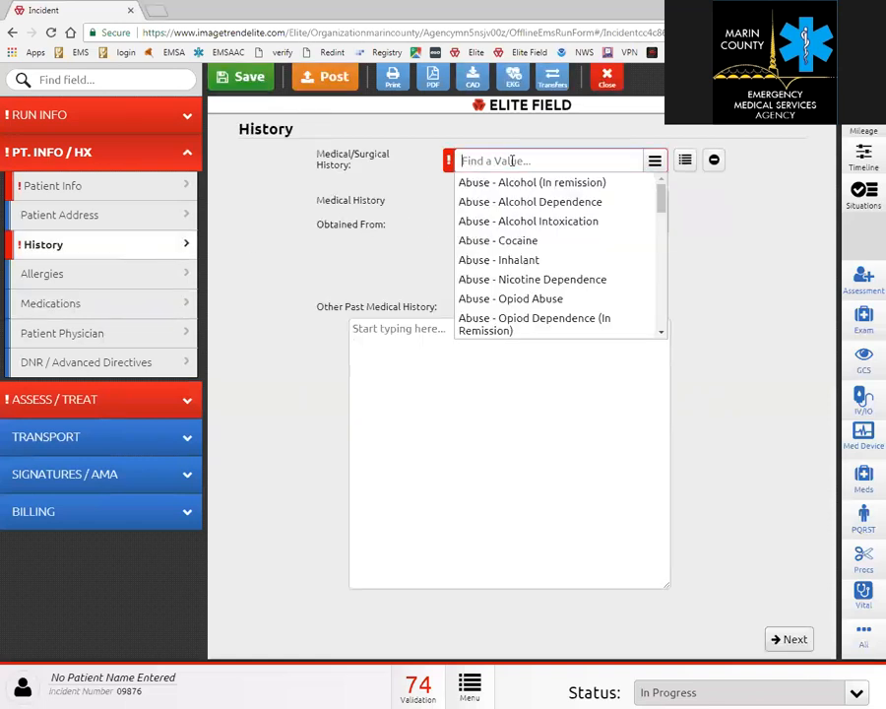
pyautogui.write('ht')
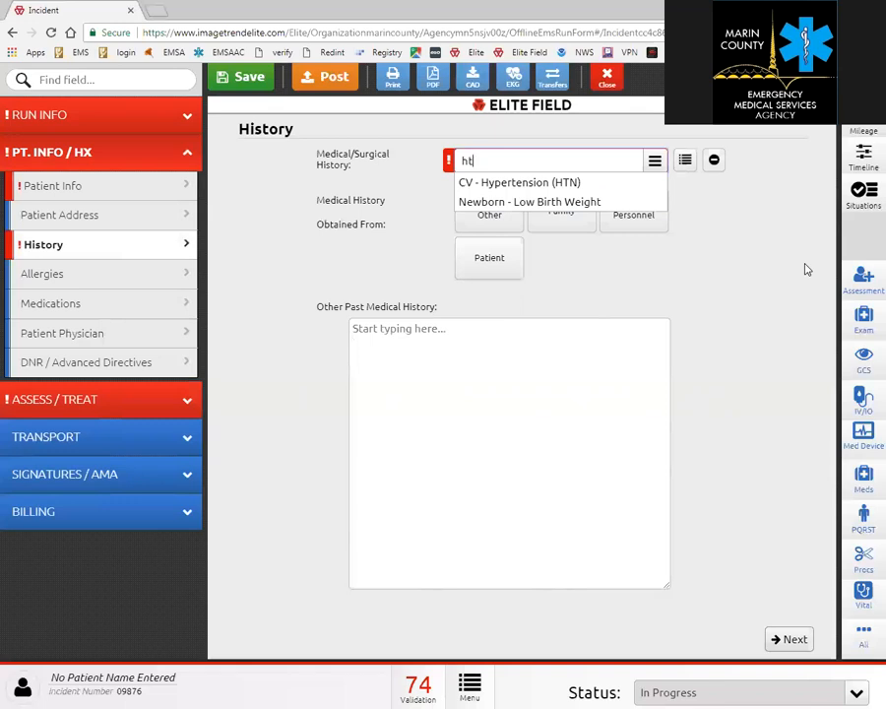
pyautogui.click(779, 357)
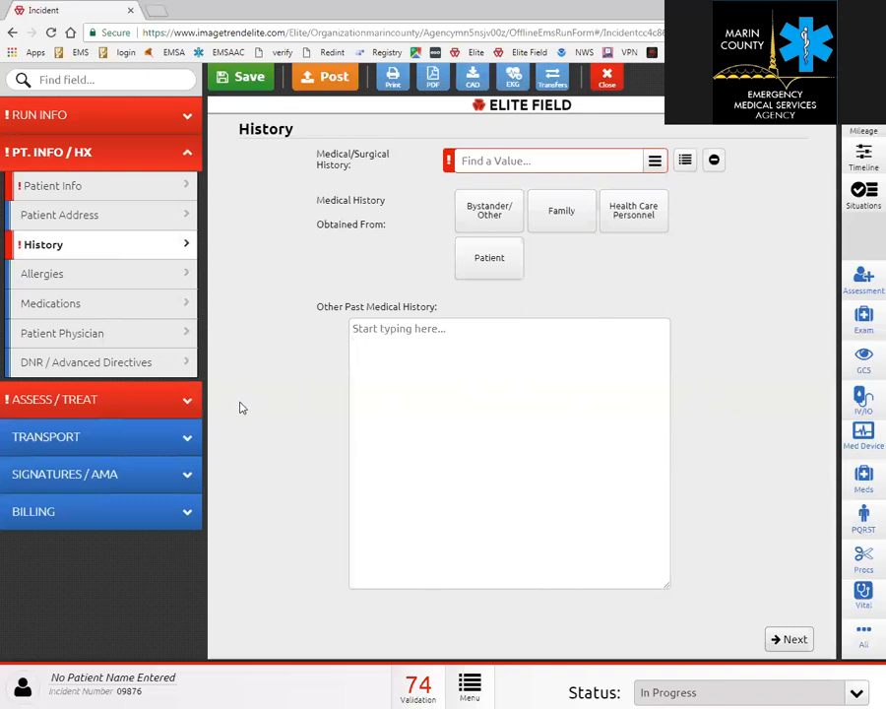
# Open the C/C / Impression page under Assess / Treat.
pyautogui.click(169, 408)
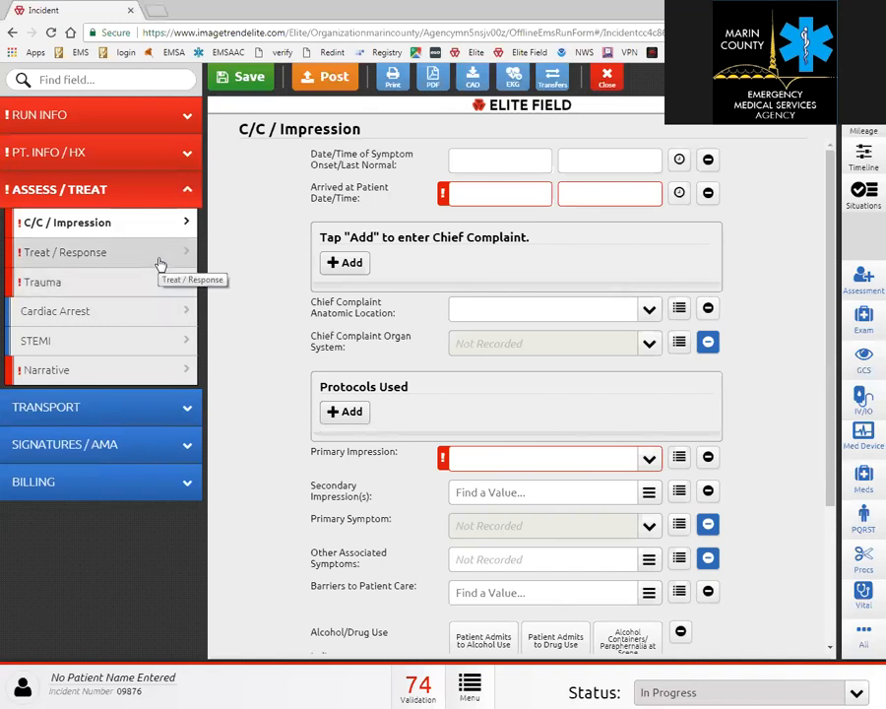
# Set possible injury to Yes, mechanism Blunt, and cause of injury Fall - Ground Level.
pyautogui.click(153, 289)
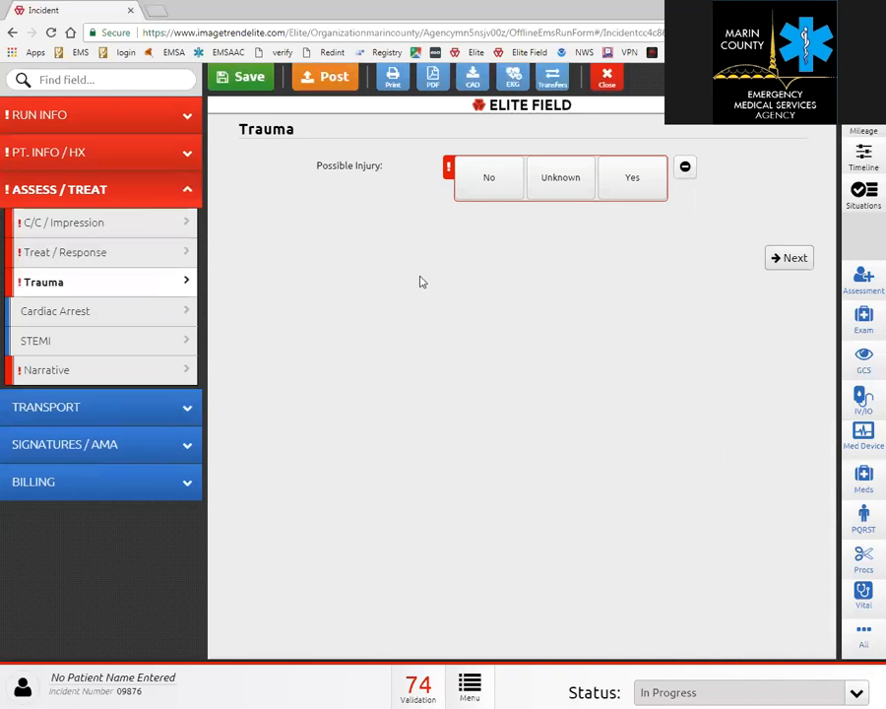
pyautogui.click(487, 188)
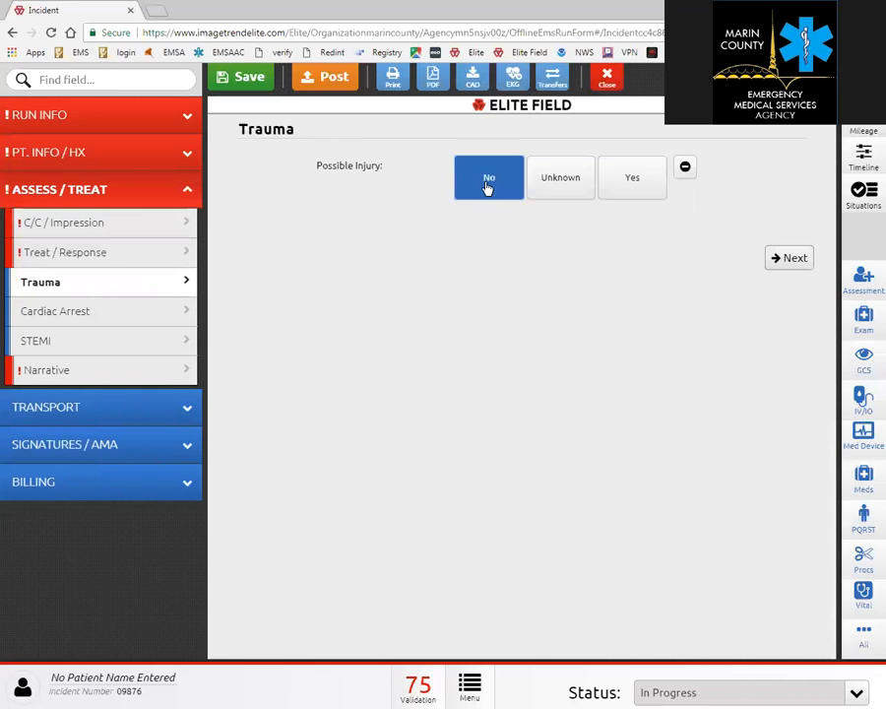
pyautogui.click(637, 193)
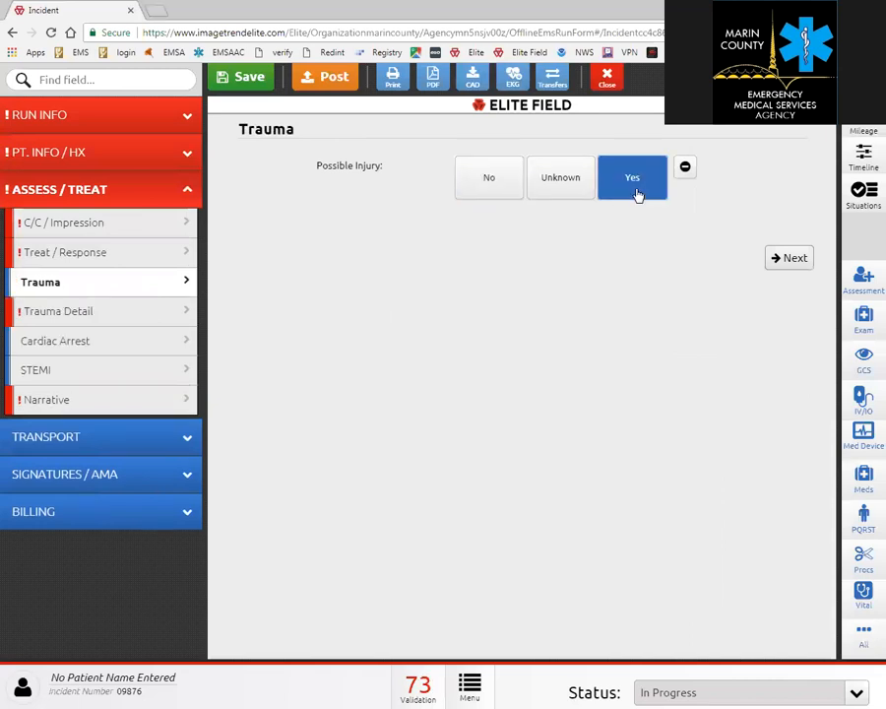
pyautogui.click(123, 320)
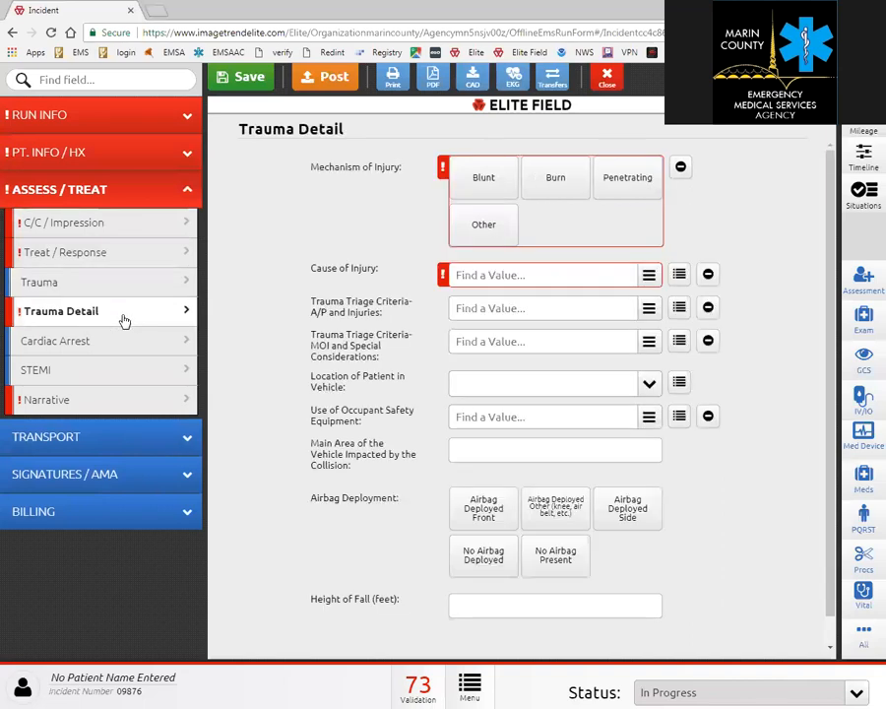
pyautogui.click(490, 186)
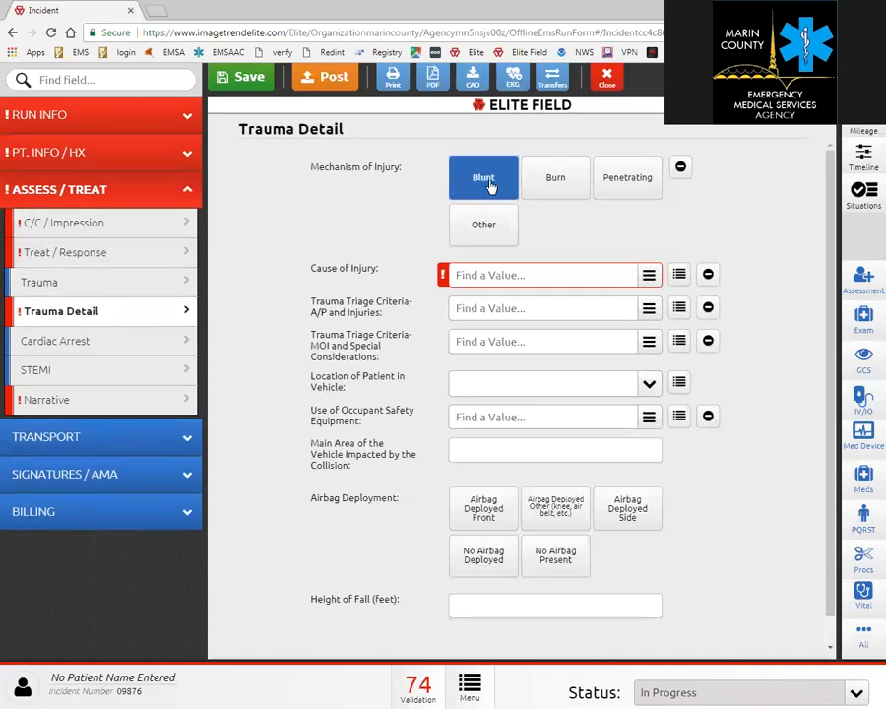
pyautogui.click(650, 279)
pyautogui.scroll(-10, 573, 340)
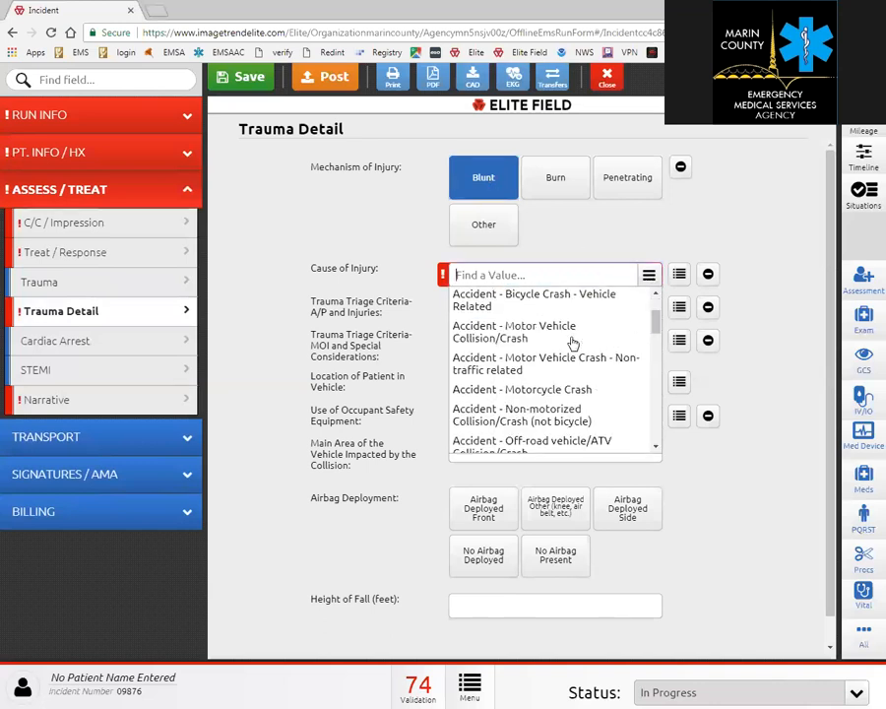
pyautogui.scroll(-3, 573, 343)
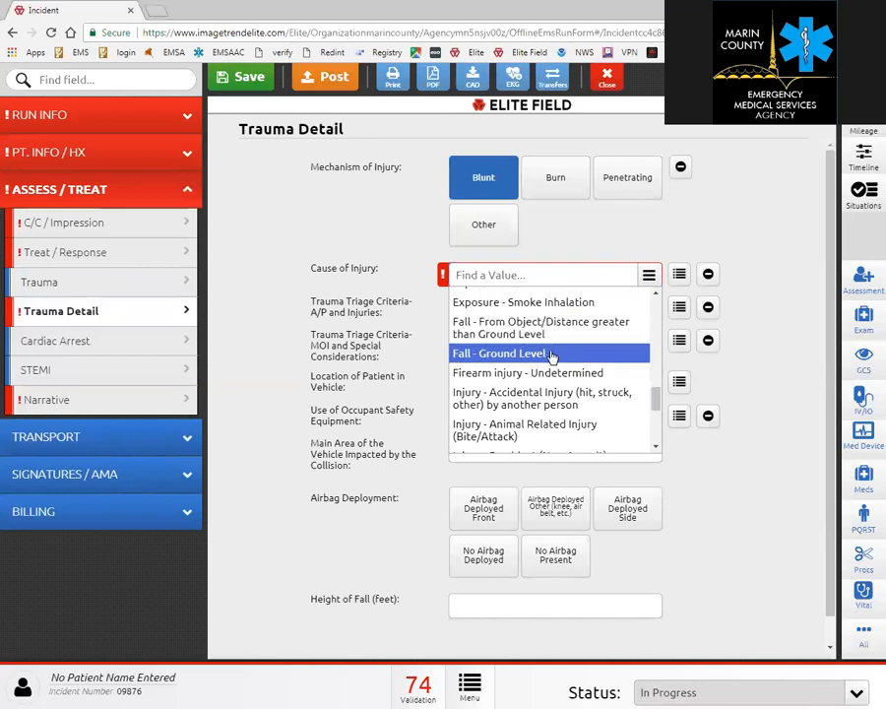
pyautogui.click(553, 356)
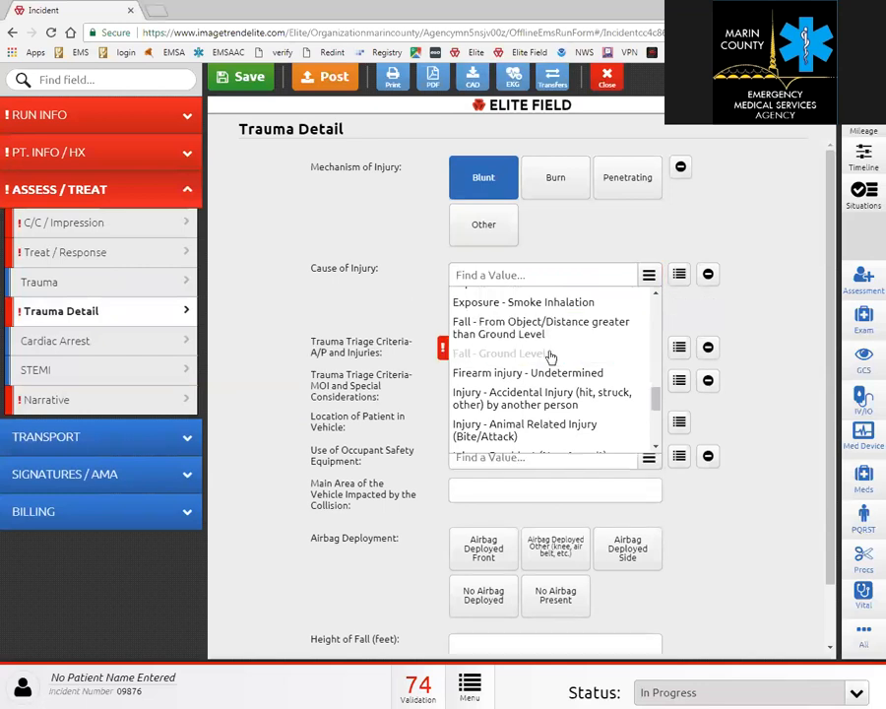
pyautogui.click(765, 280)
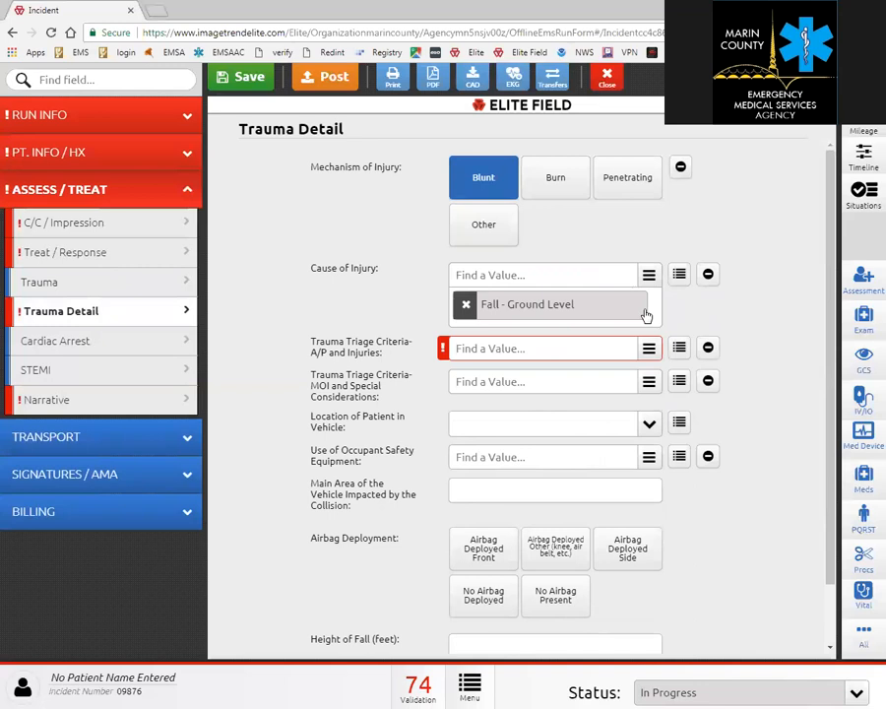
# Mark the A/P and MOI triage criteria Not Applicable and enter a 0-foot fall height.
pyautogui.click(646, 346)
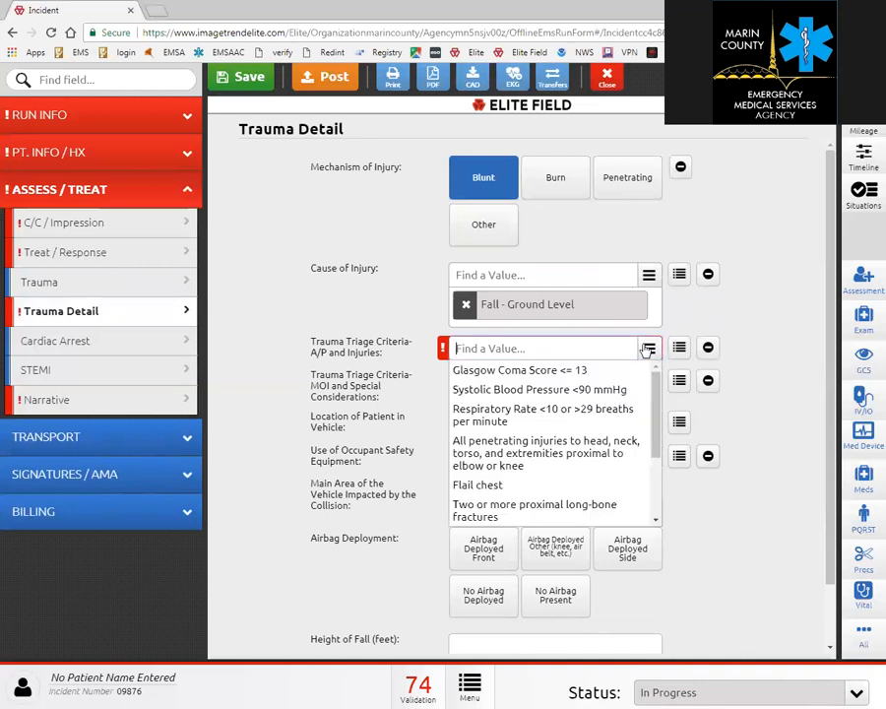
pyautogui.click(708, 348)
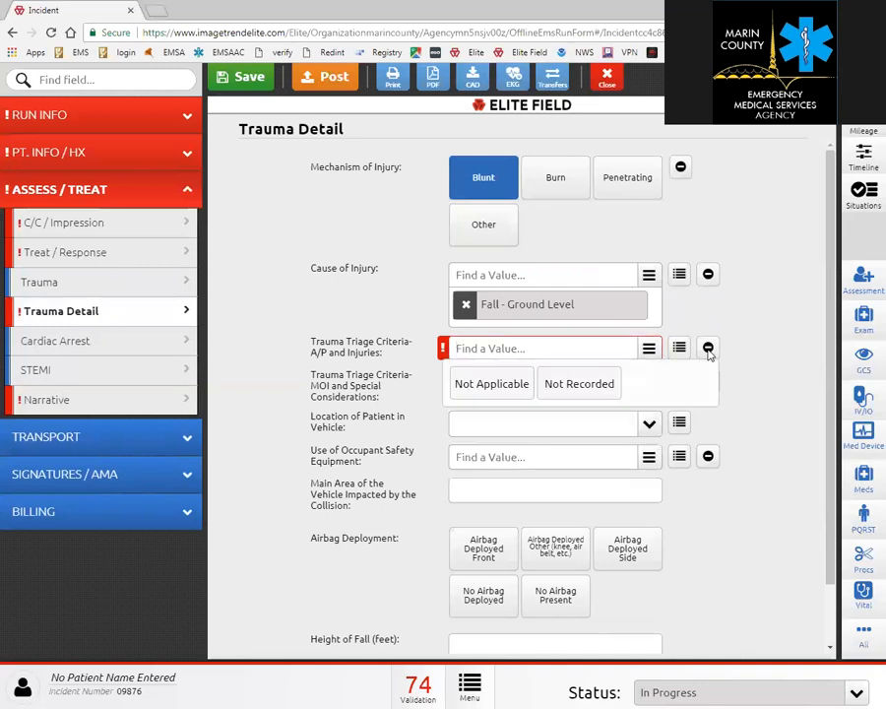
pyautogui.click(490, 386)
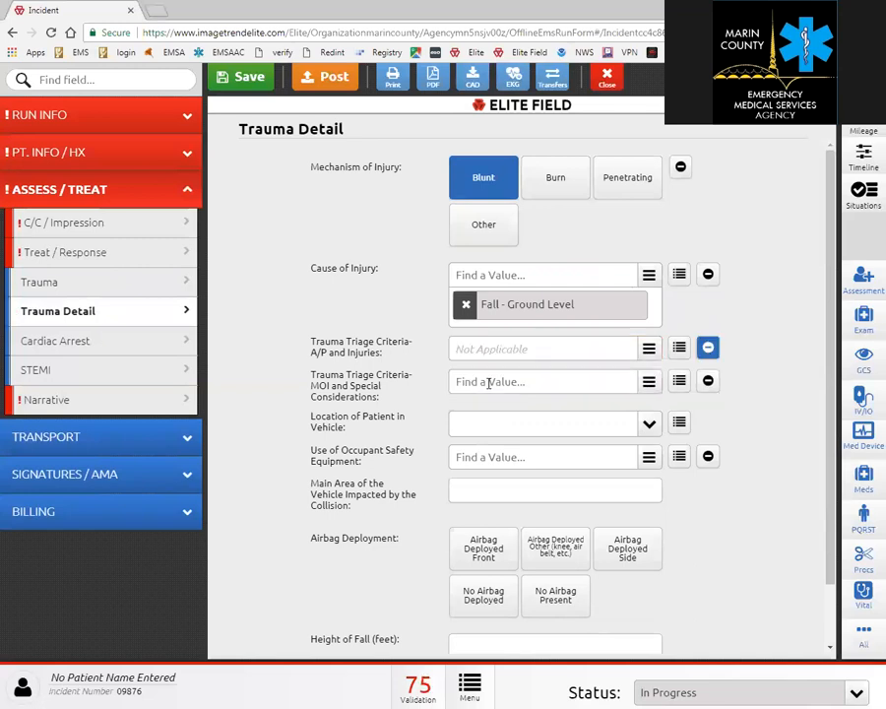
pyautogui.click(708, 381)
pyautogui.click(490, 418)
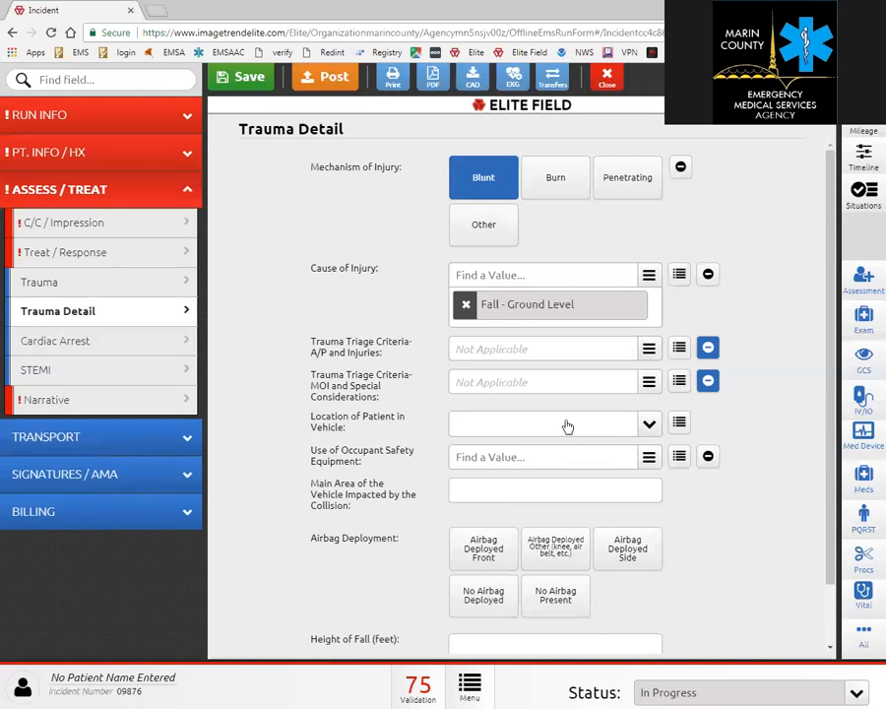
pyautogui.scroll(-2, 528, 467)
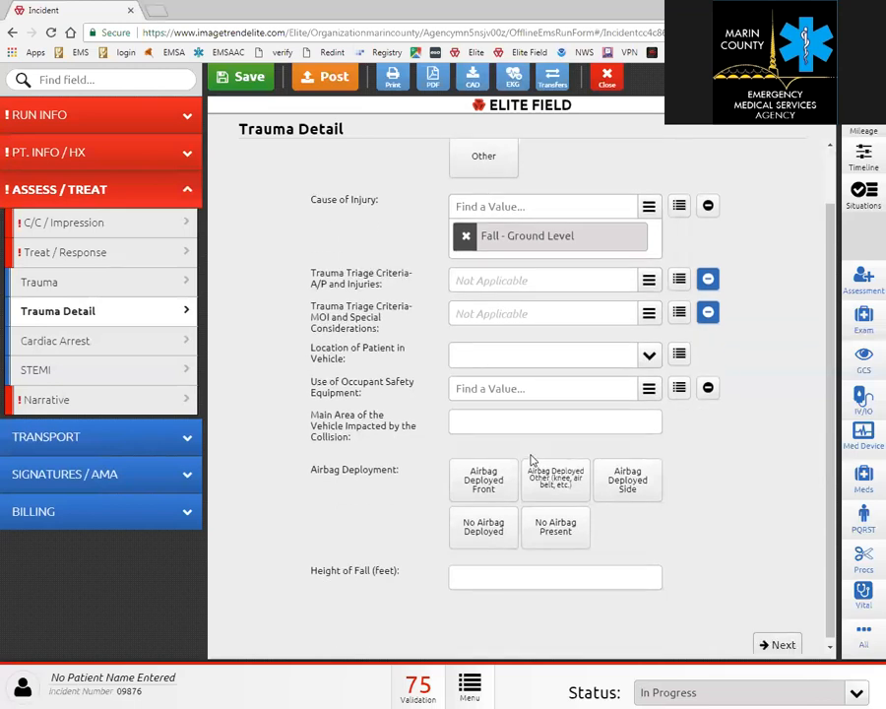
pyautogui.click(477, 576)
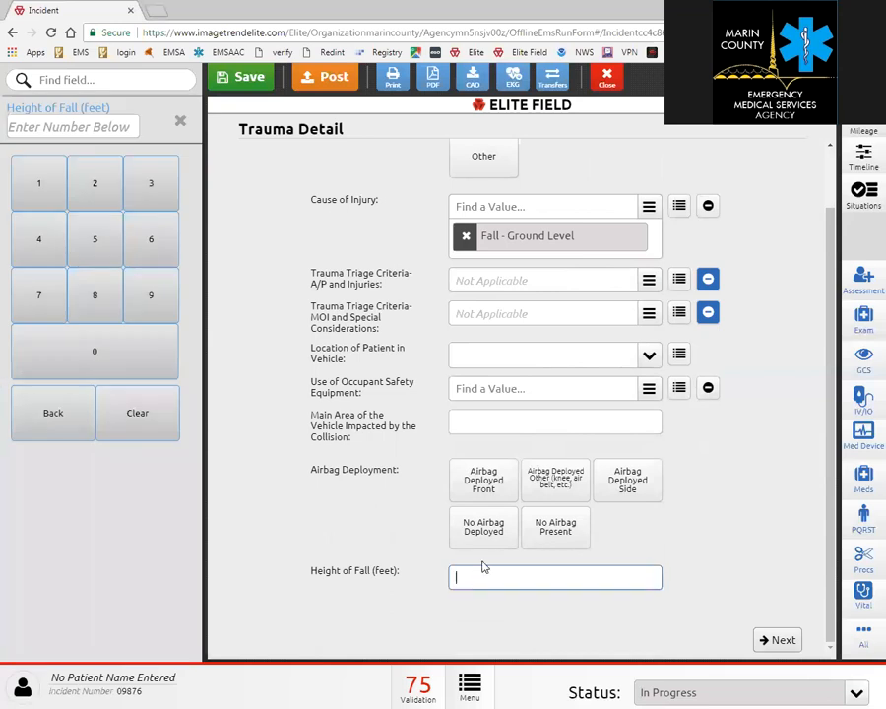
pyautogui.write('0')
pyautogui.click(714, 588)
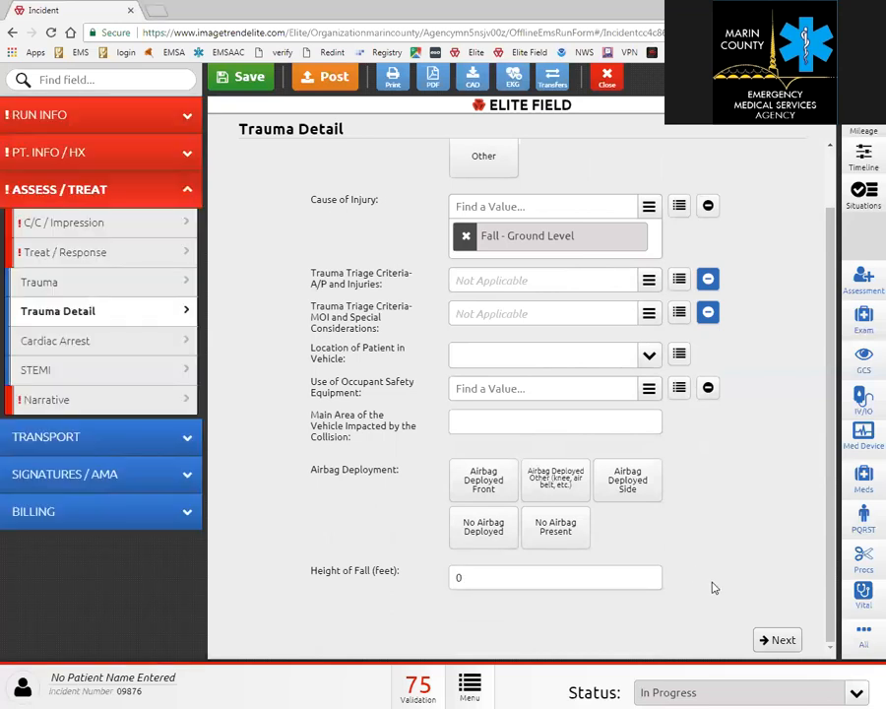
# Review the Cardiac Arrest page and answer No to cardiac arrest.
pyautogui.click(778, 641)
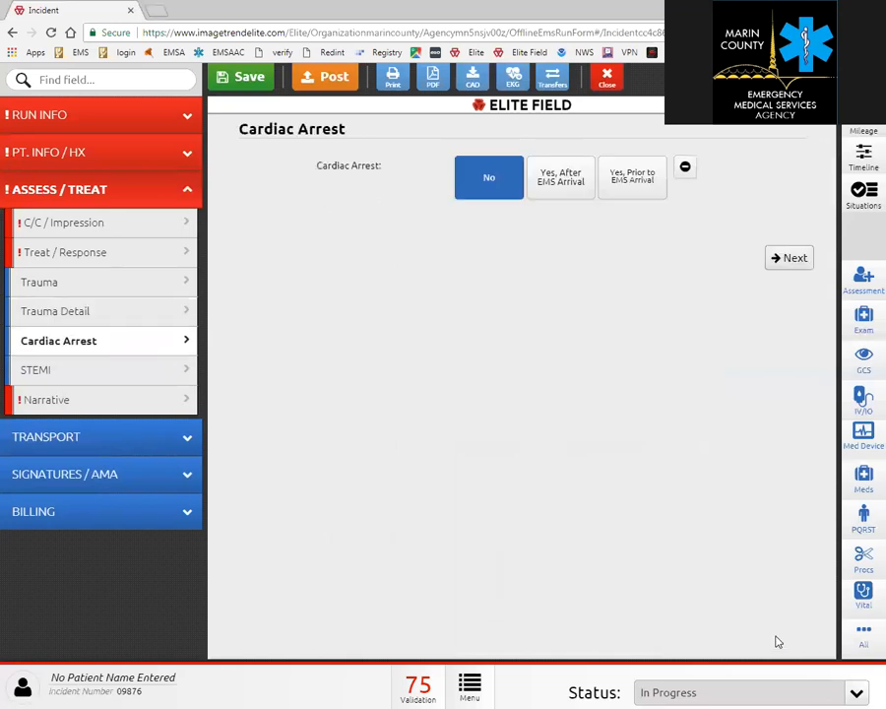
pyautogui.click(558, 186)
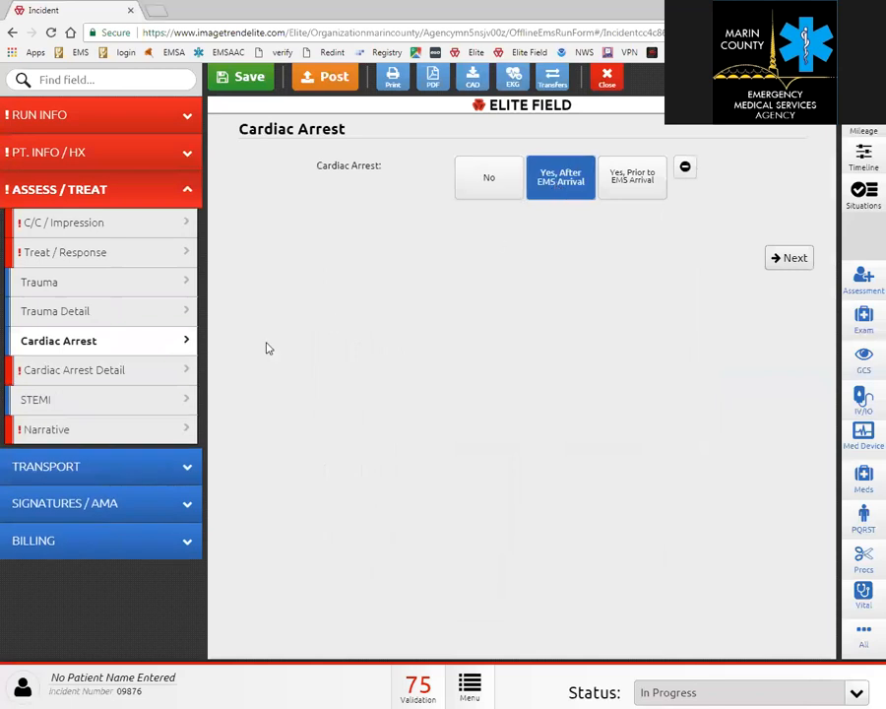
pyautogui.click(122, 377)
pyautogui.scroll(-1, 296, 360)
pyautogui.scroll(-4, 295, 359)
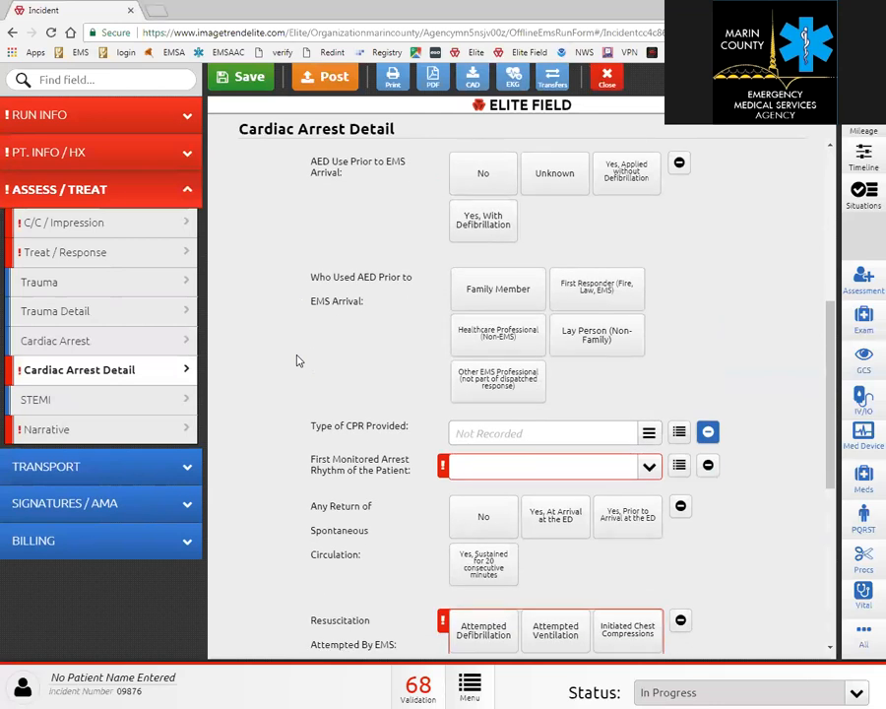
pyautogui.scroll(-4, 298, 361)
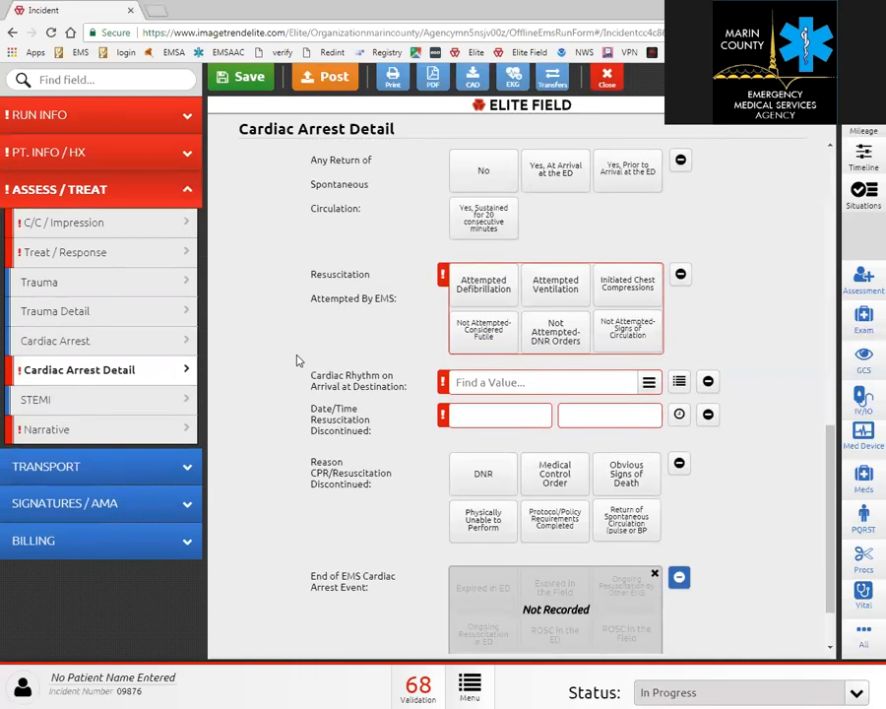
pyautogui.click(147, 344)
pyautogui.click(489, 179)
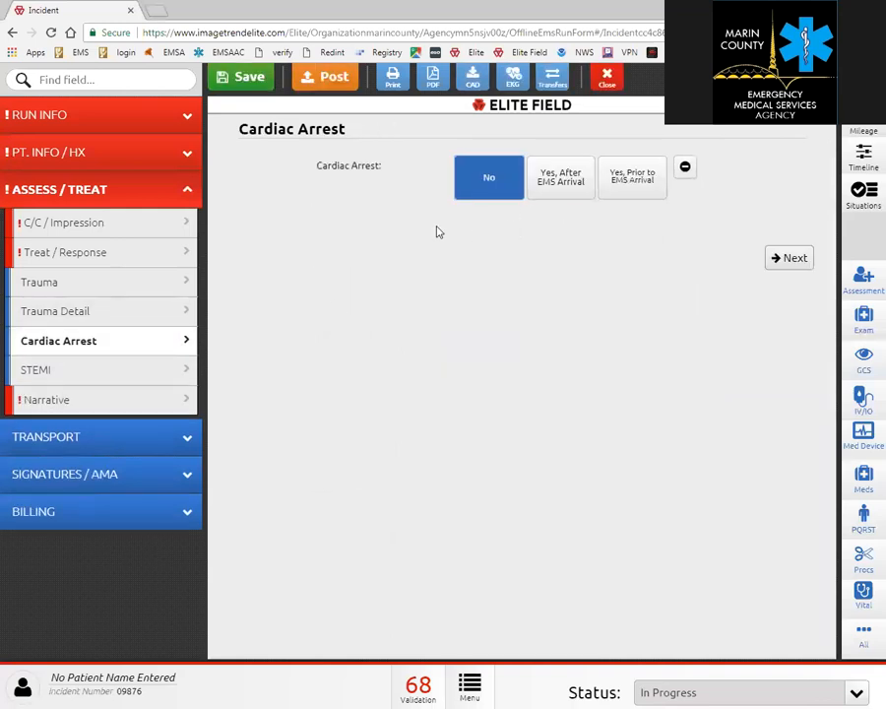
# Add a blank Suspected STEMI entry, then go to the Narrative page.
pyautogui.click(146, 367)
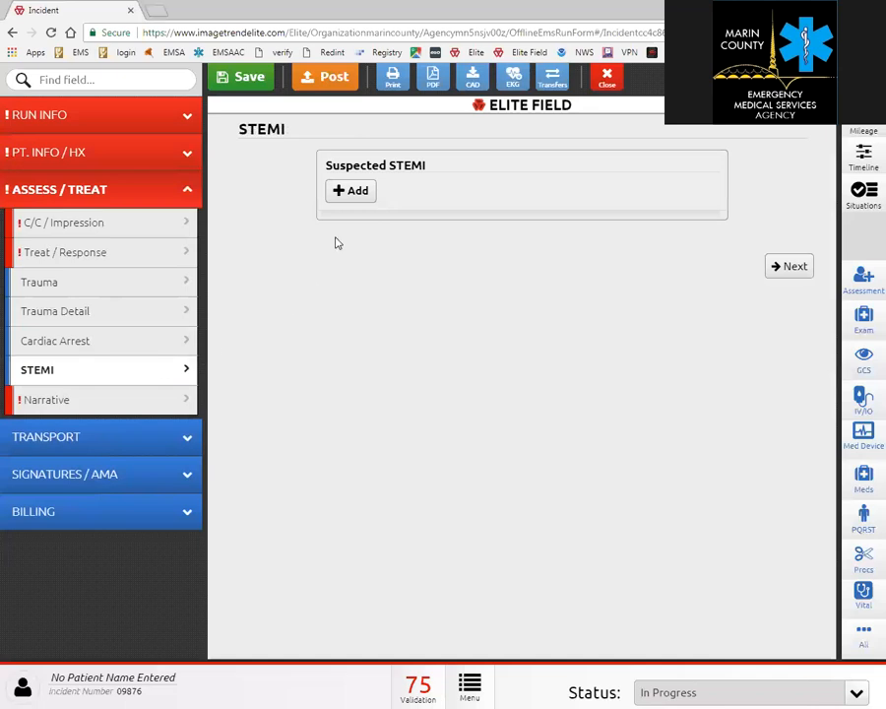
pyautogui.click(347, 200)
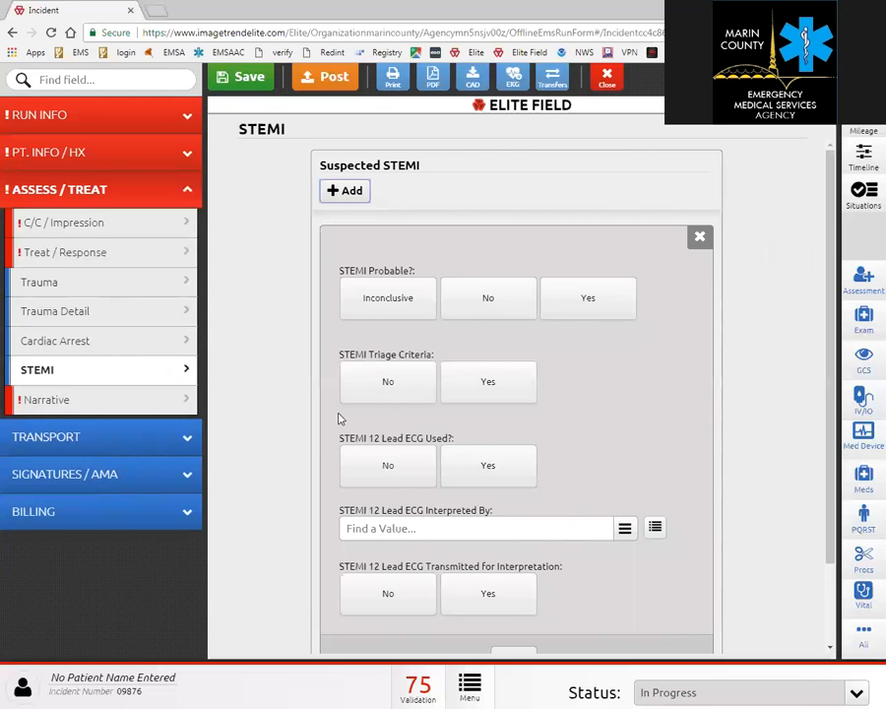
pyautogui.scroll(-1, 369, 453)
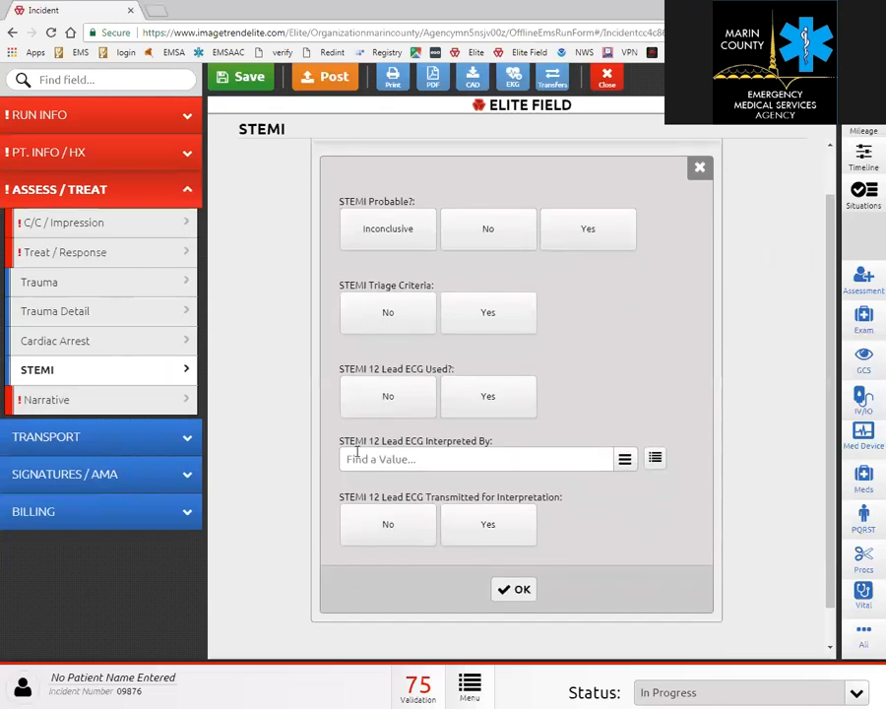
pyautogui.click(126, 402)
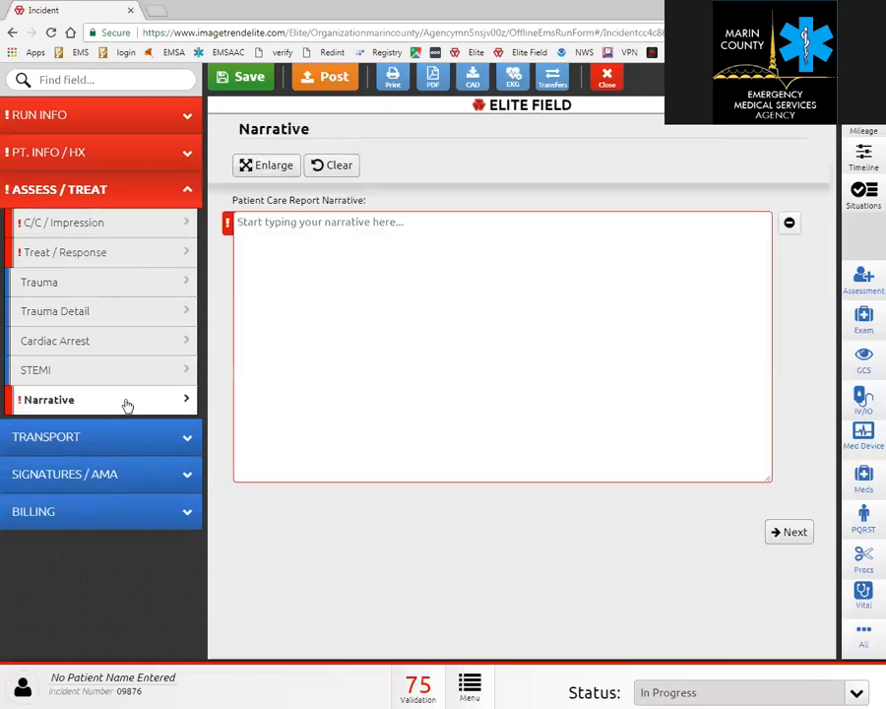
# Write 'narrative' in the Patient Care Report Narrative and go to Transport Disposition.
pyautogui.click(292, 227)
pyautogui.write('narrative')
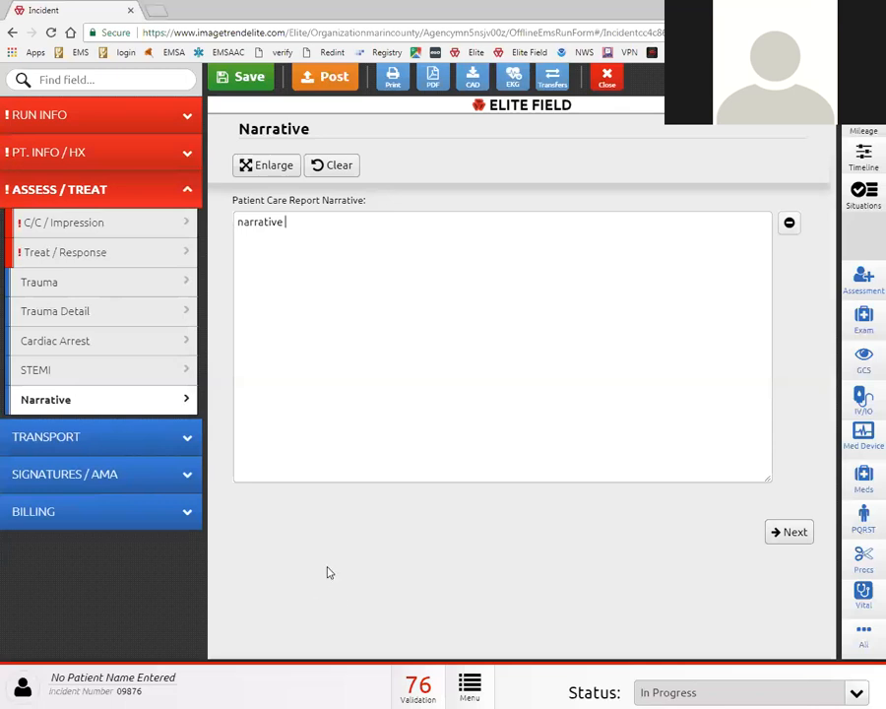
pyautogui.click(96, 439)
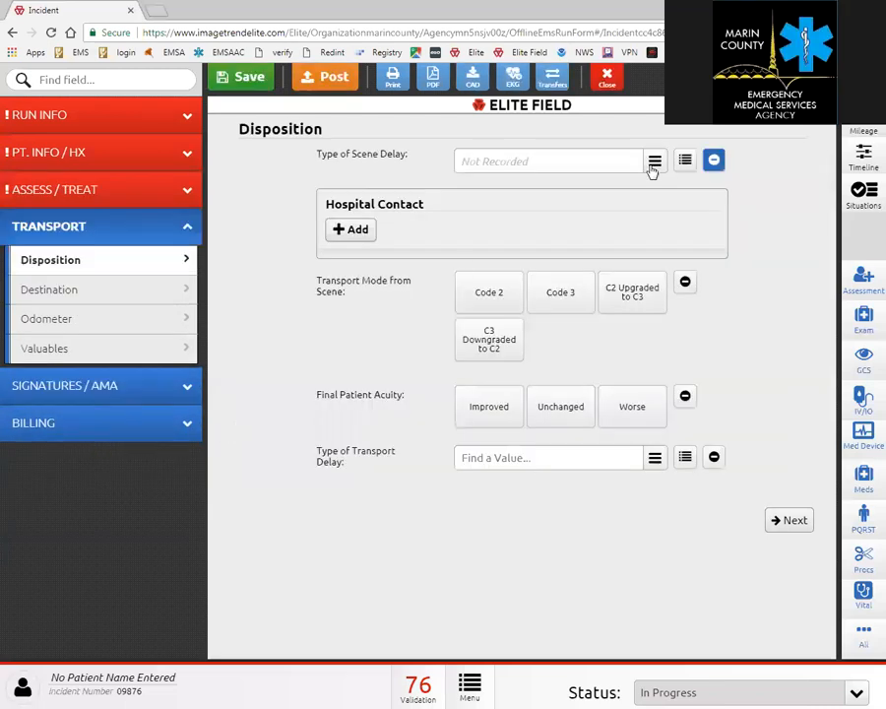
# Add a Report Only hospital contact, set transport mode Code 2 and final acuity Improved.
pyautogui.click(336, 230)
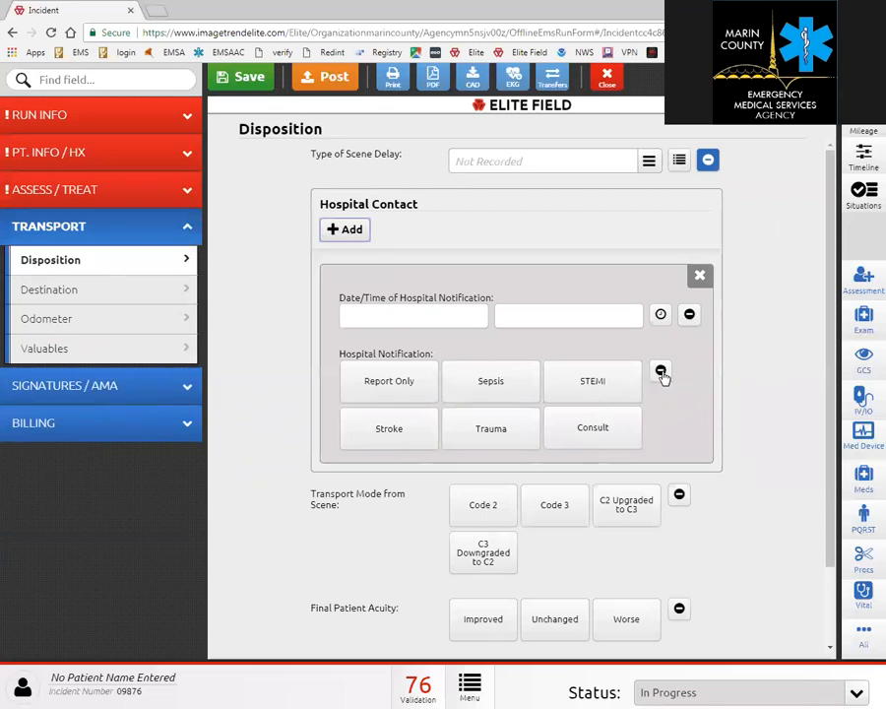
pyautogui.click(661, 372)
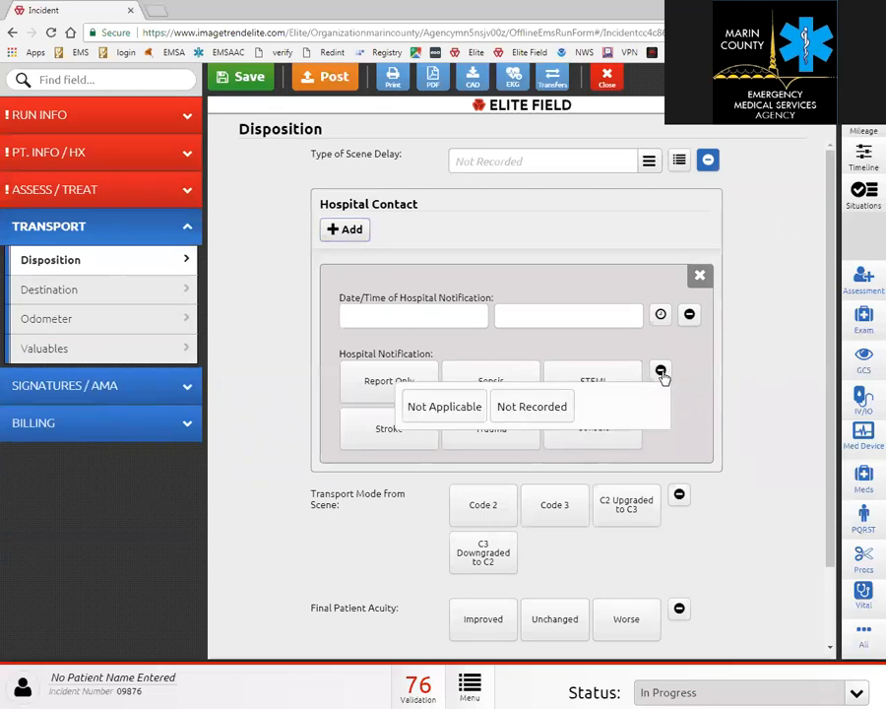
pyautogui.click(437, 413)
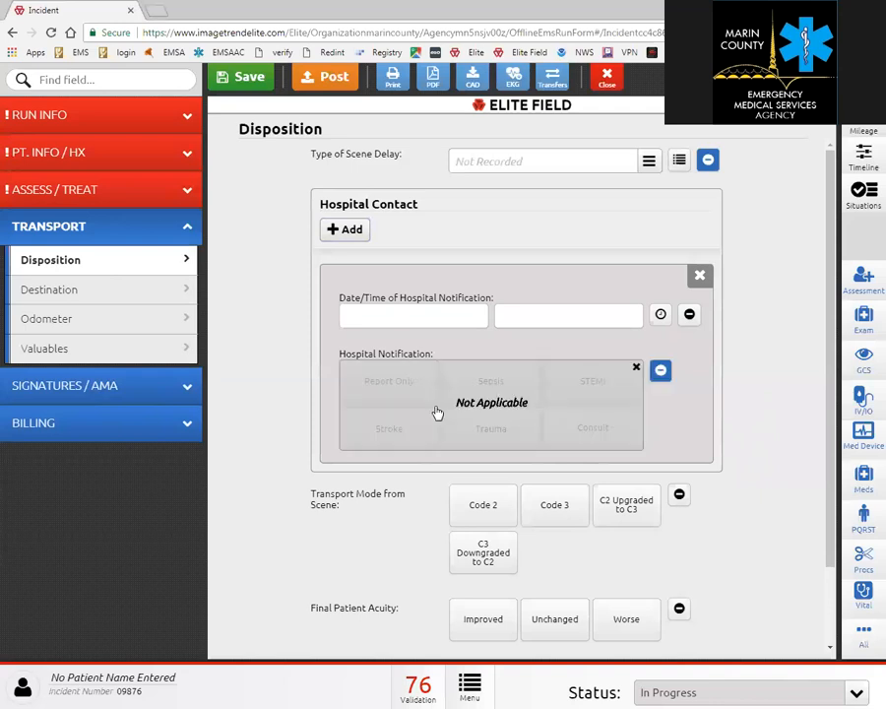
pyautogui.click(635, 366)
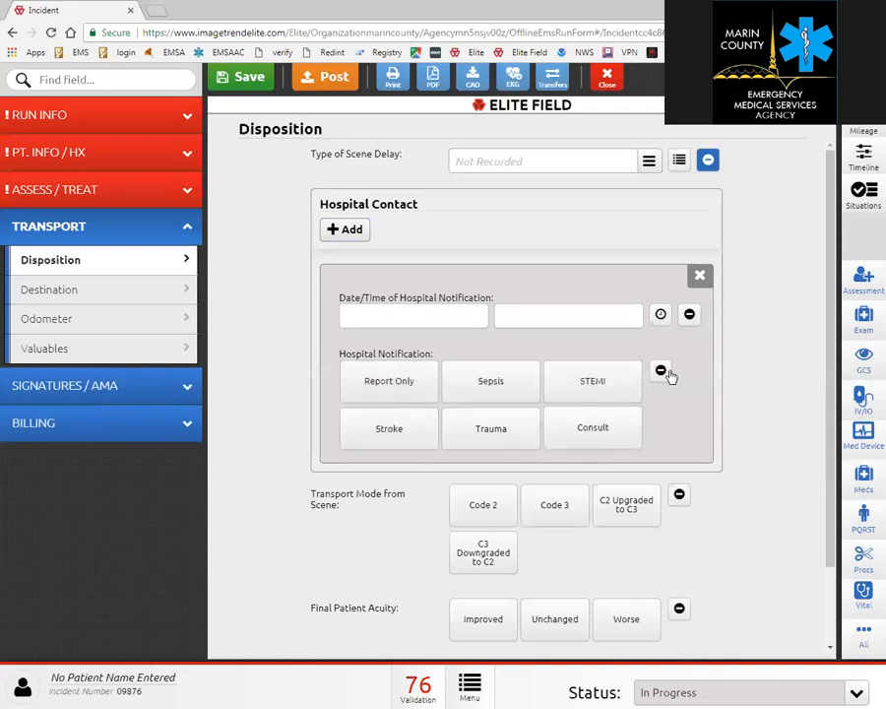
pyautogui.click(388, 387)
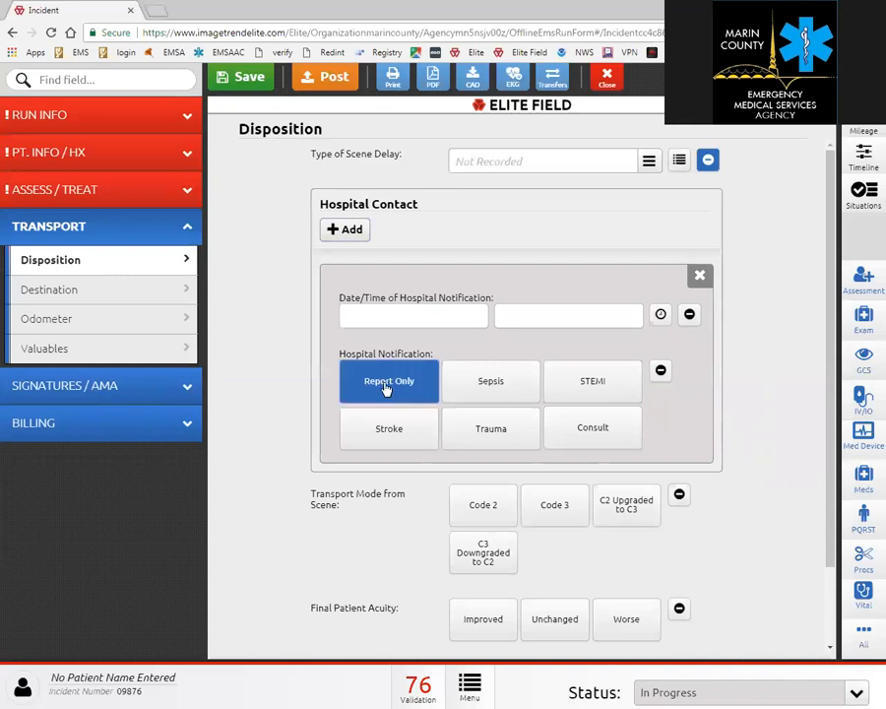
pyautogui.scroll(-2, 725, 466)
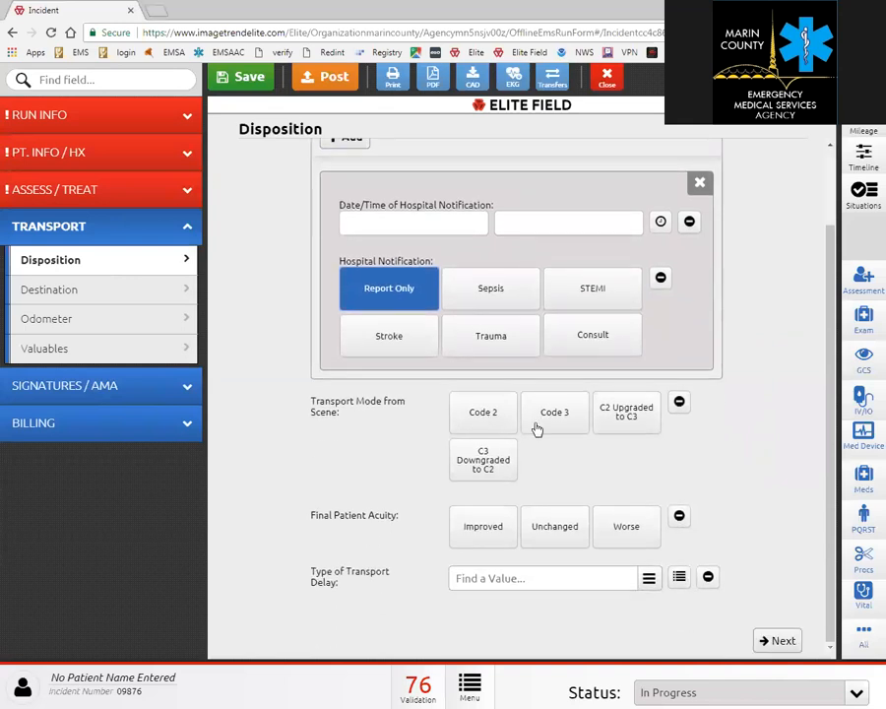
pyautogui.click(499, 419)
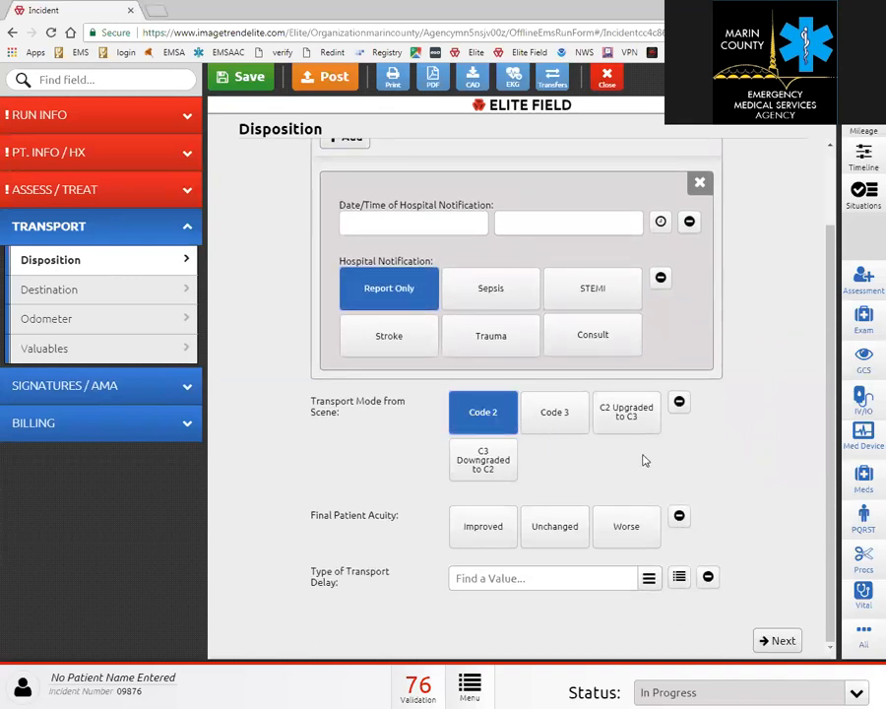
pyautogui.click(480, 534)
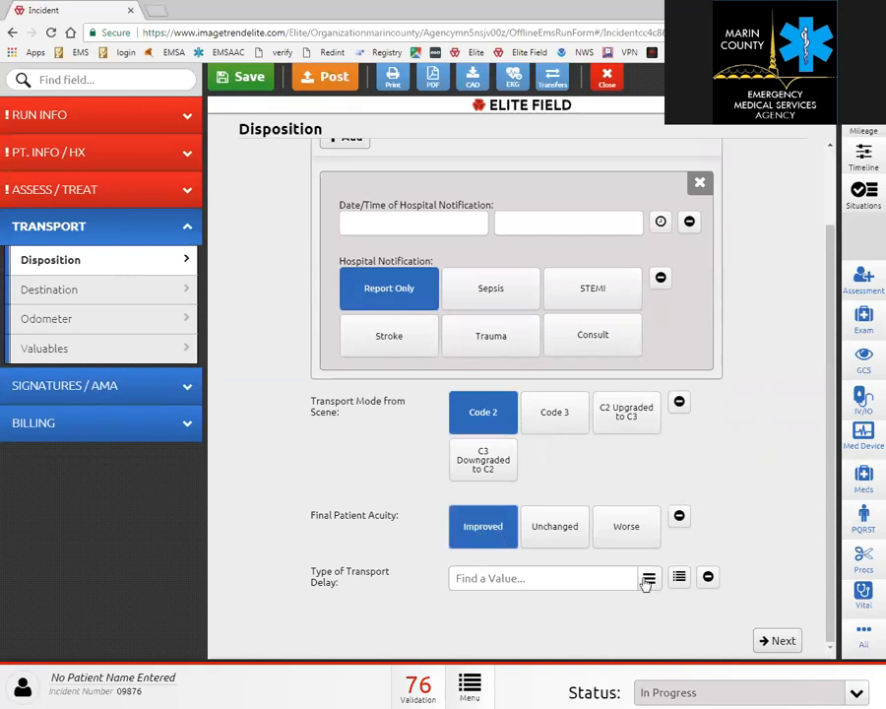
pyautogui.click(168, 289)
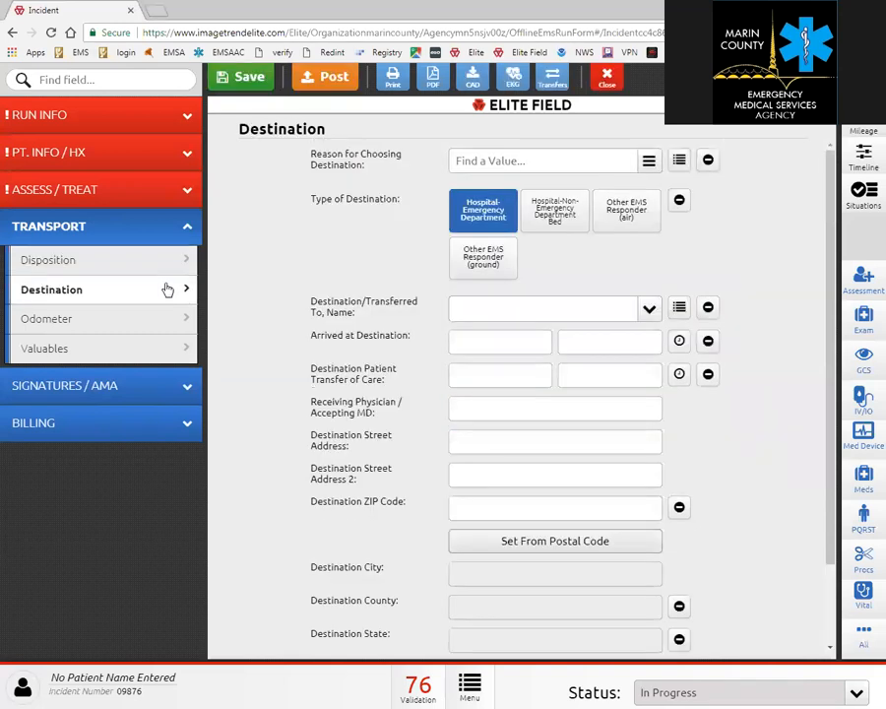
# Choose Patient's Choice as destination reason and Marin General Hospital as the destination.
pyautogui.click(649, 161)
pyautogui.click(530, 182)
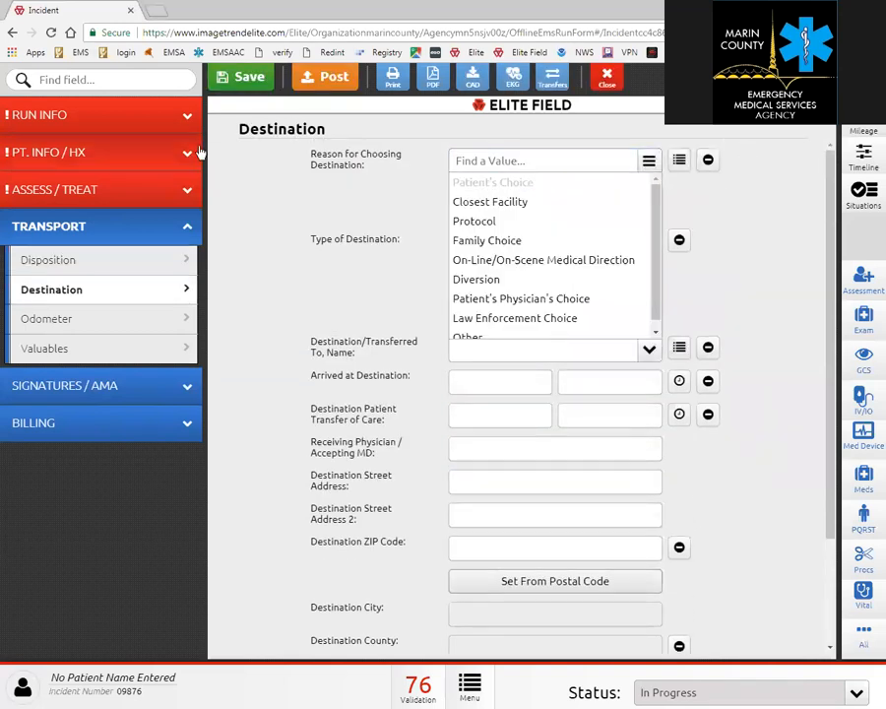
pyautogui.click(749, 205)
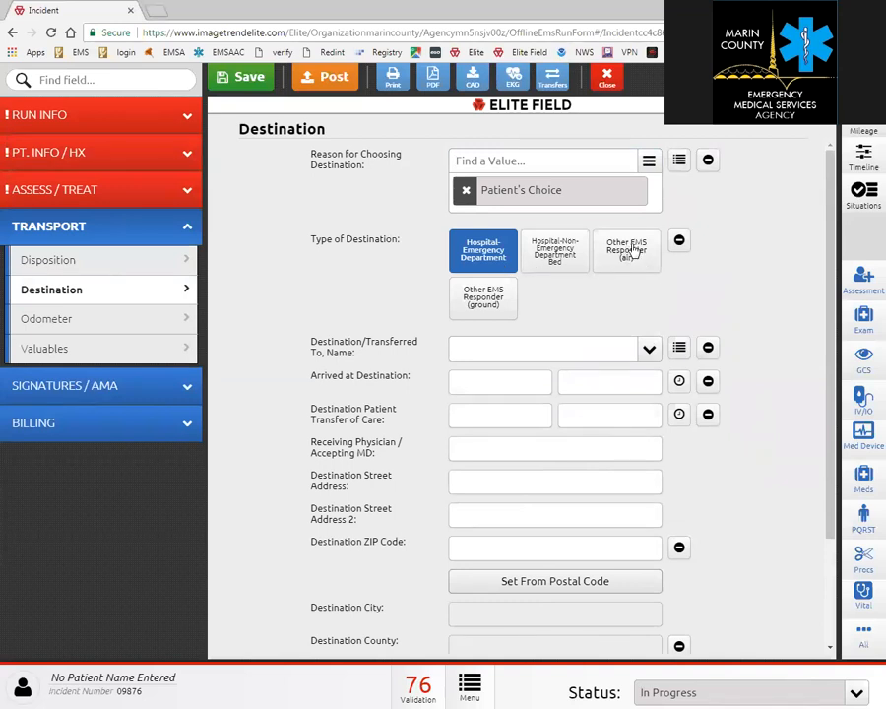
pyautogui.click(648, 348)
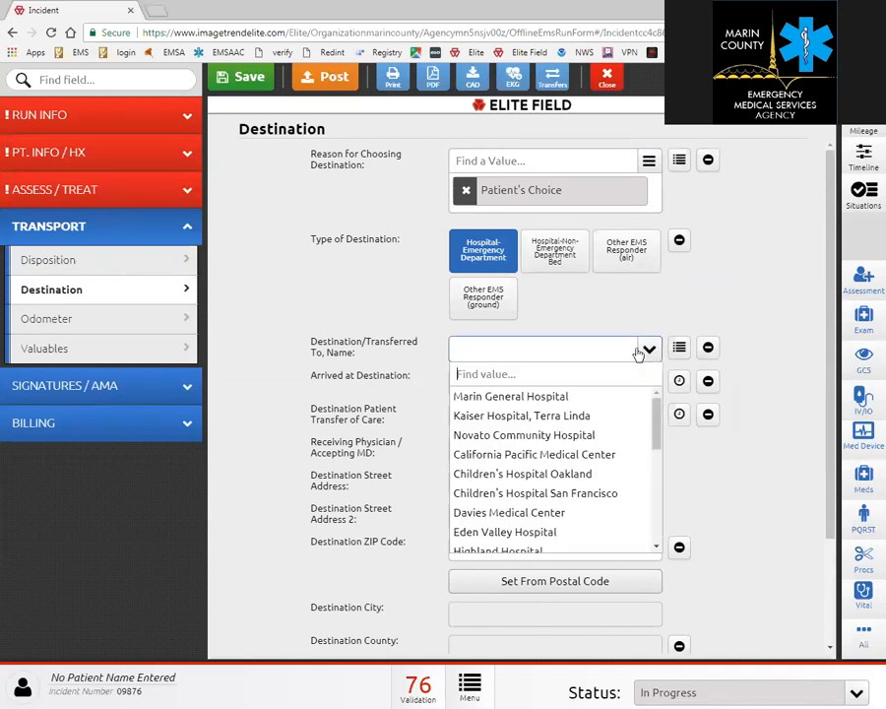
pyautogui.click(556, 398)
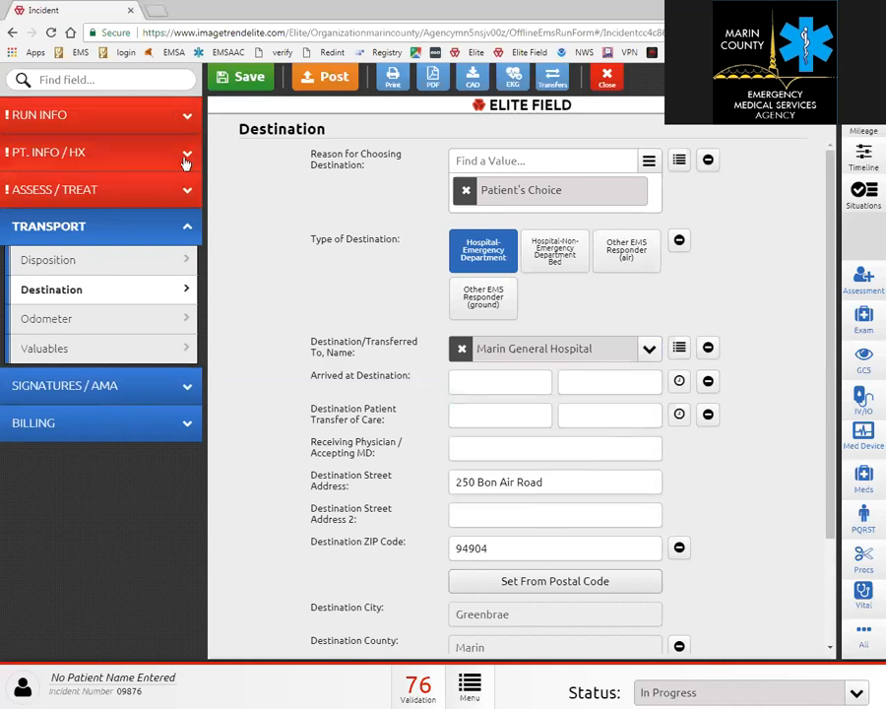
# Set Incident/Patient Disposition to Transported by this EMS Unit, then return to Transport Disposition.
pyautogui.click(185, 119)
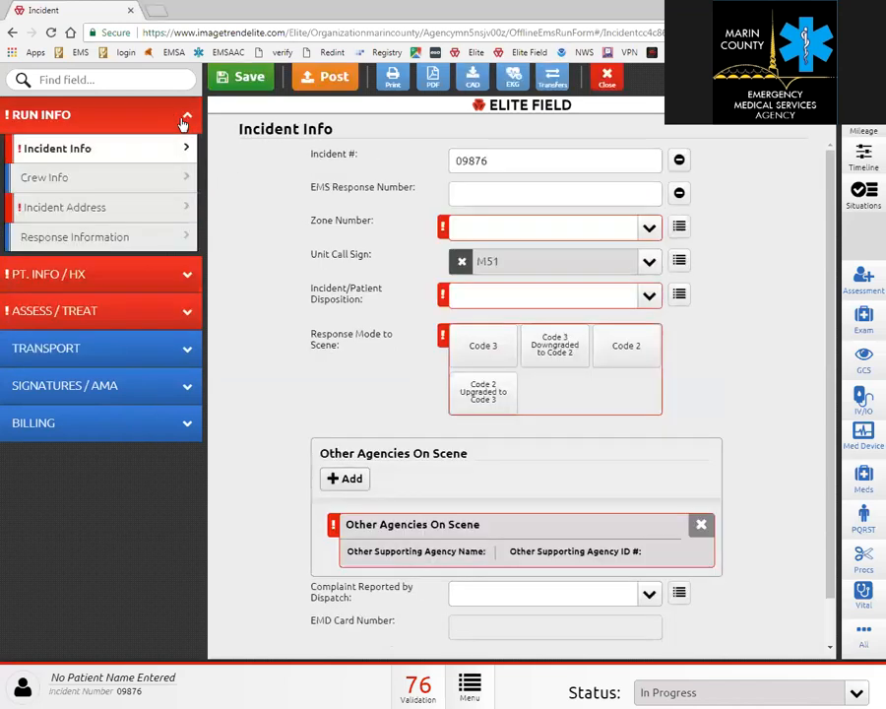
pyautogui.click(649, 298)
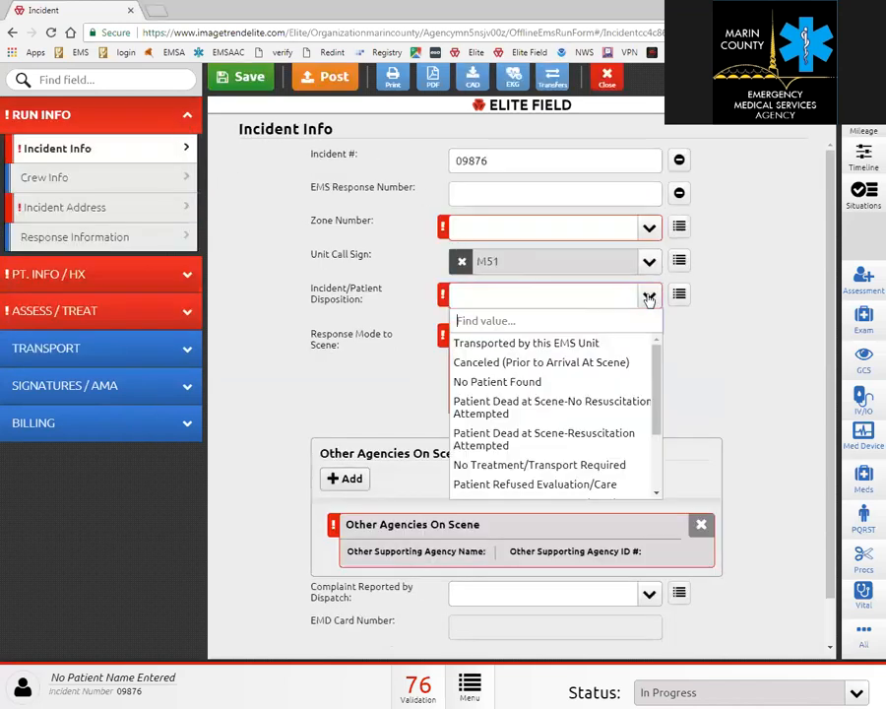
pyautogui.click(530, 345)
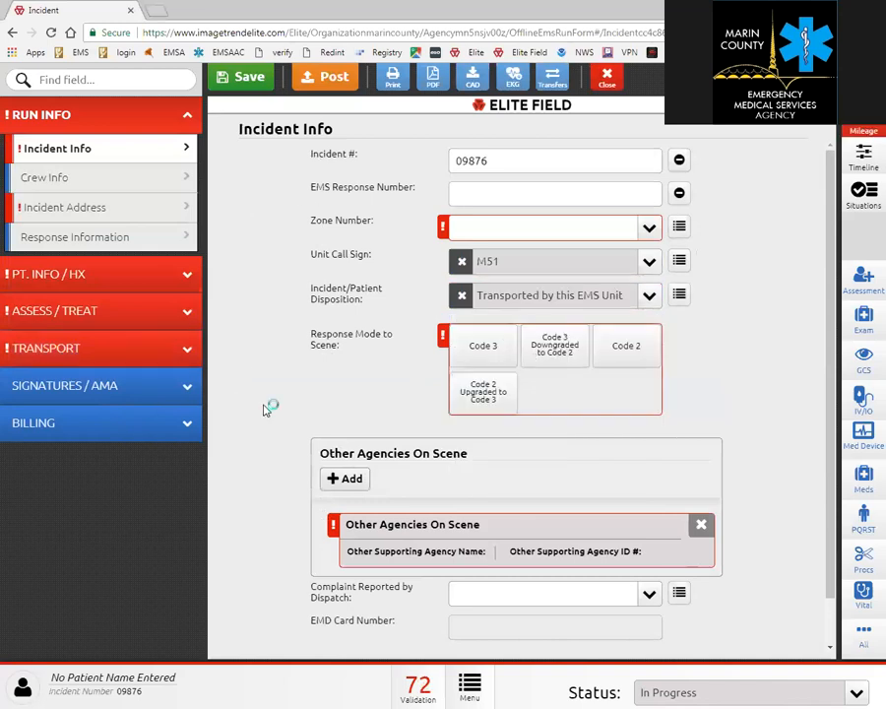
pyautogui.click(154, 353)
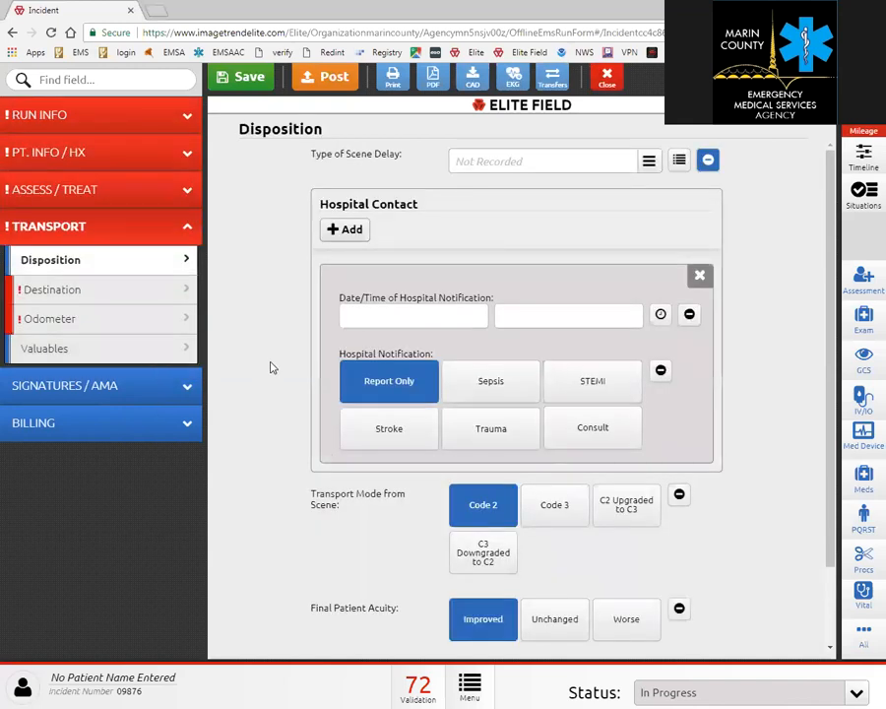
# Stamp the current time for arrival at destination and transfer of care.
pyautogui.click(164, 292)
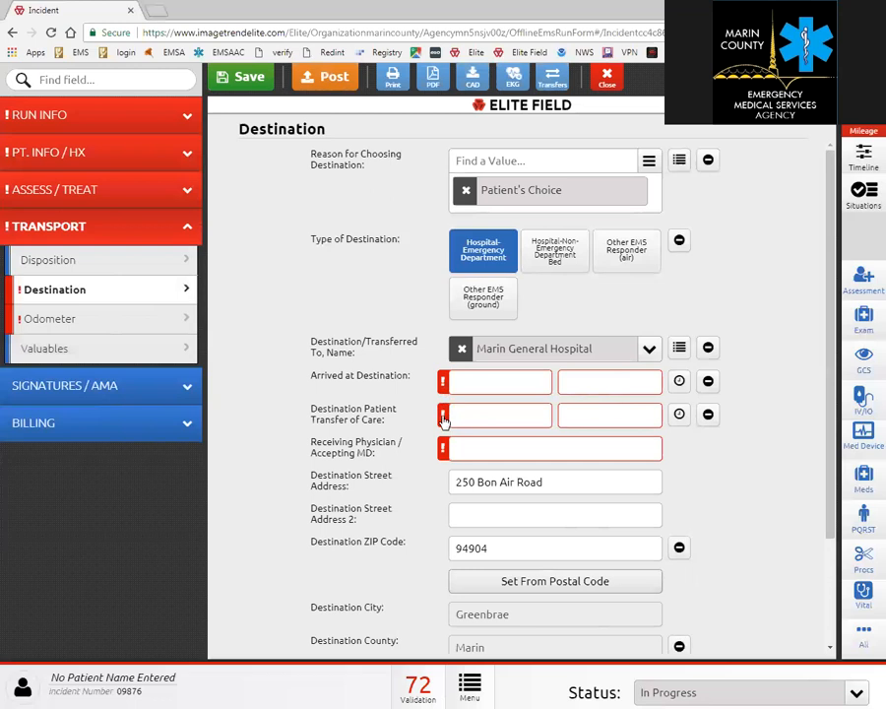
pyautogui.click(680, 381)
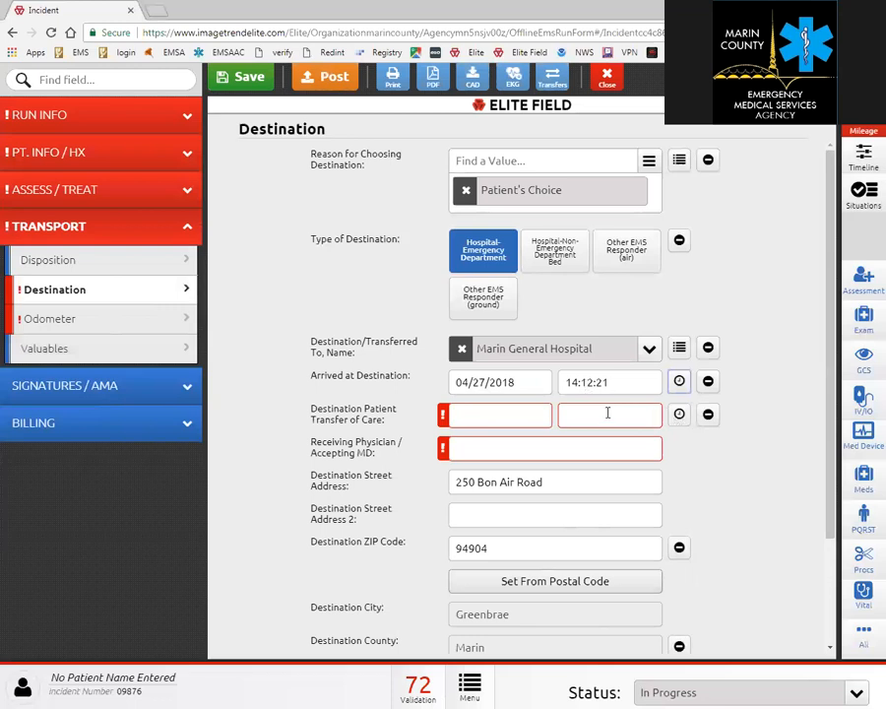
pyautogui.click(679, 415)
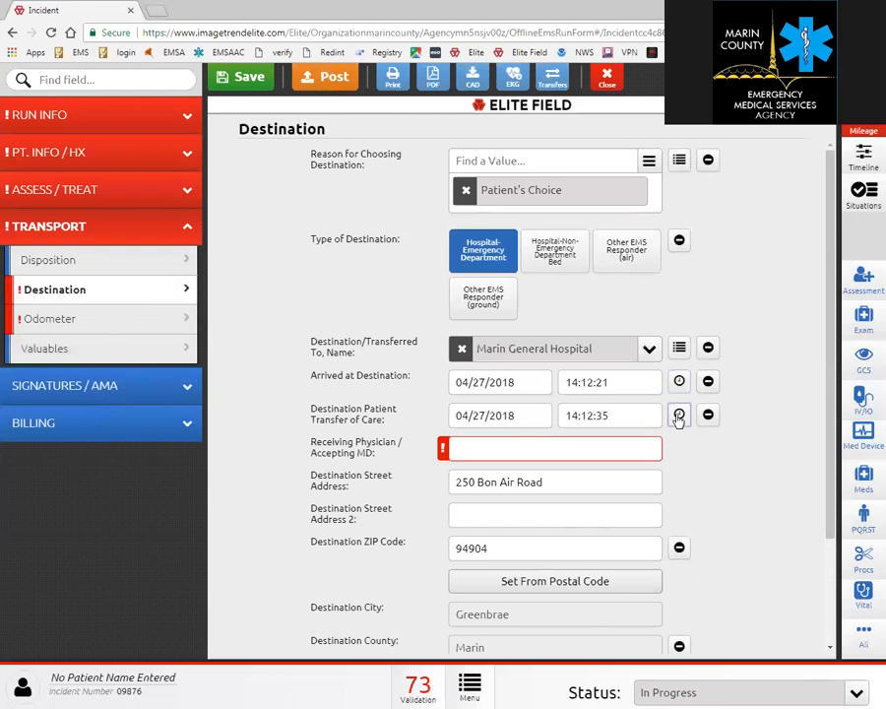
pyautogui.click(606, 415)
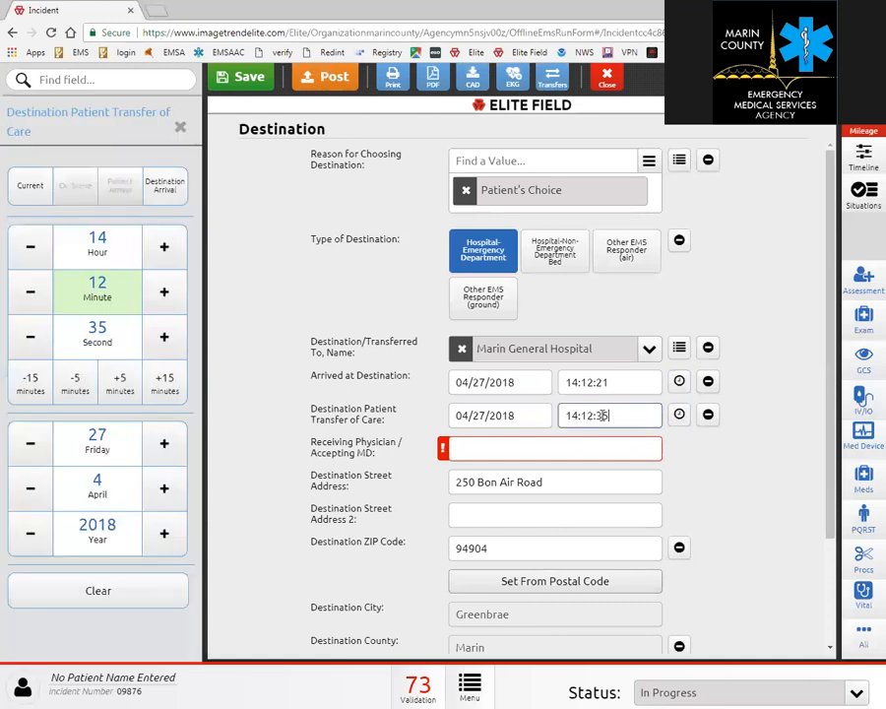
pyautogui.click(525, 415)
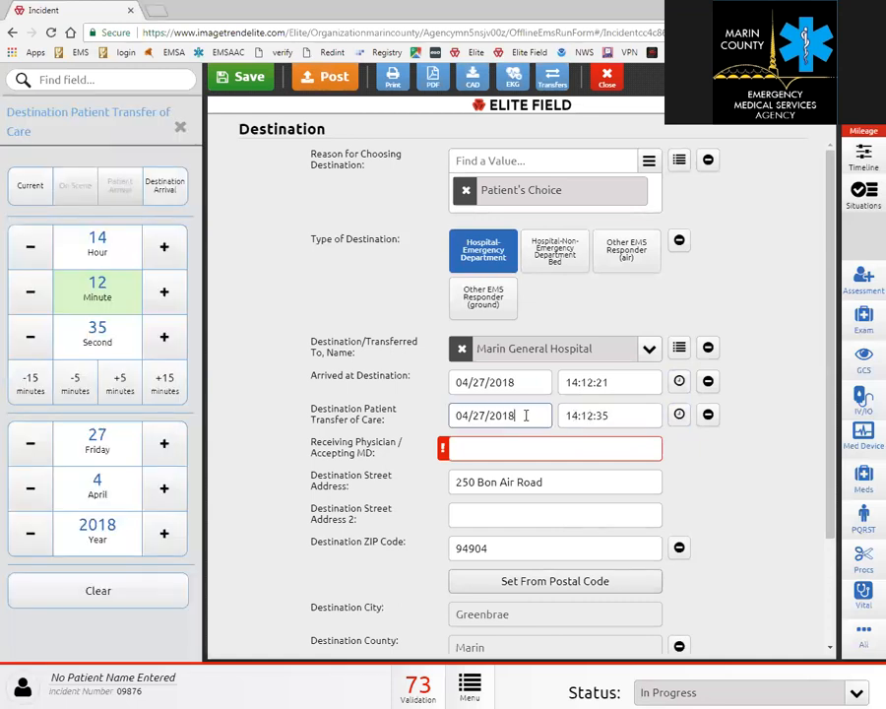
pyautogui.click(180, 127)
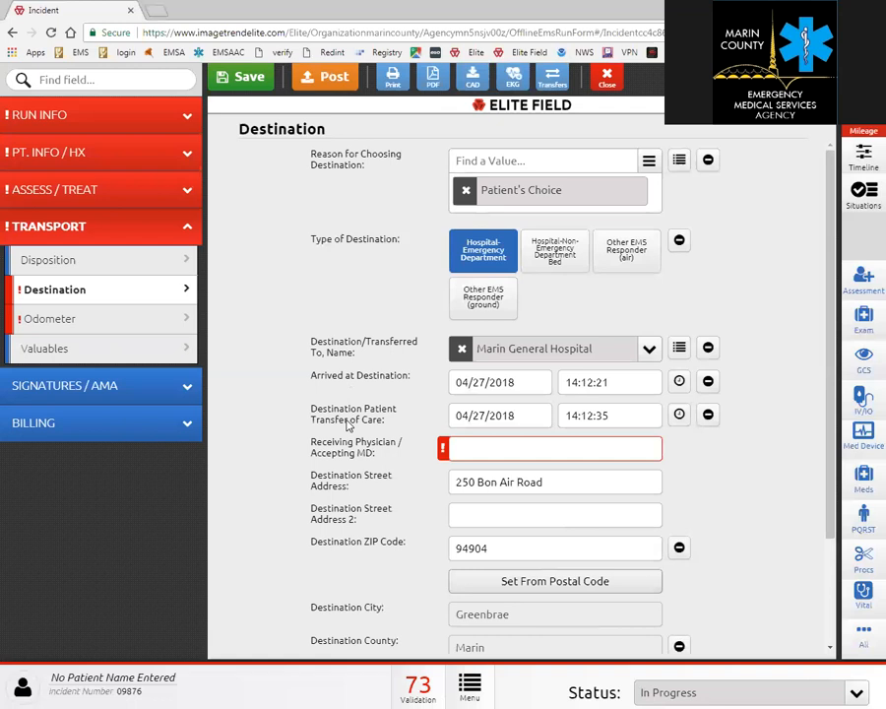
# Enter the receiving physician's name, then go to the Signatures page.
pyautogui.click(494, 445)
pyautogui.write('jones')
pyautogui.click(637, 479)
pyautogui.scroll(-2, 642, 480)
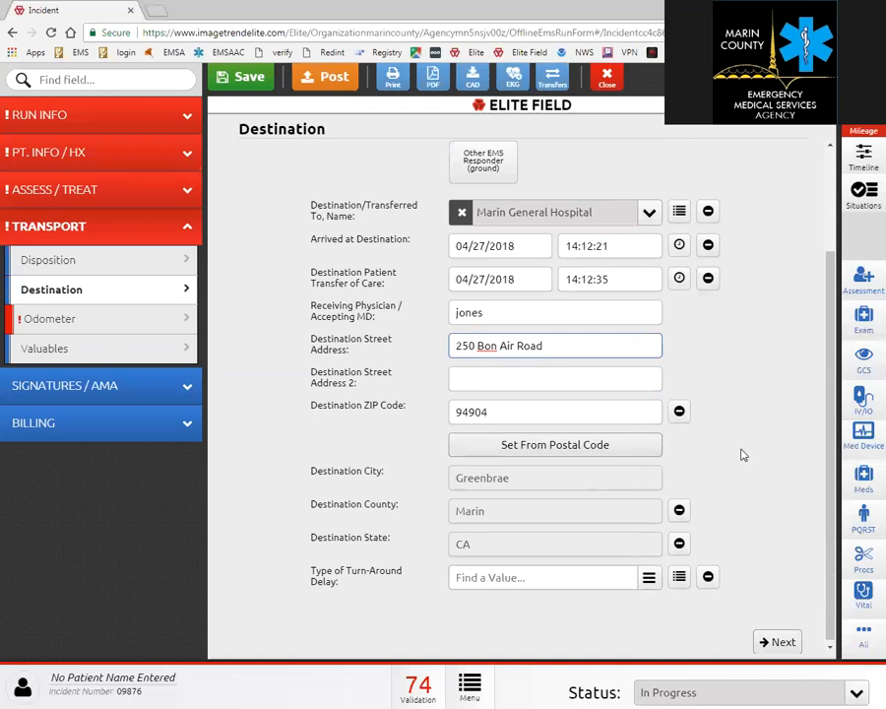
pyautogui.click(108, 394)
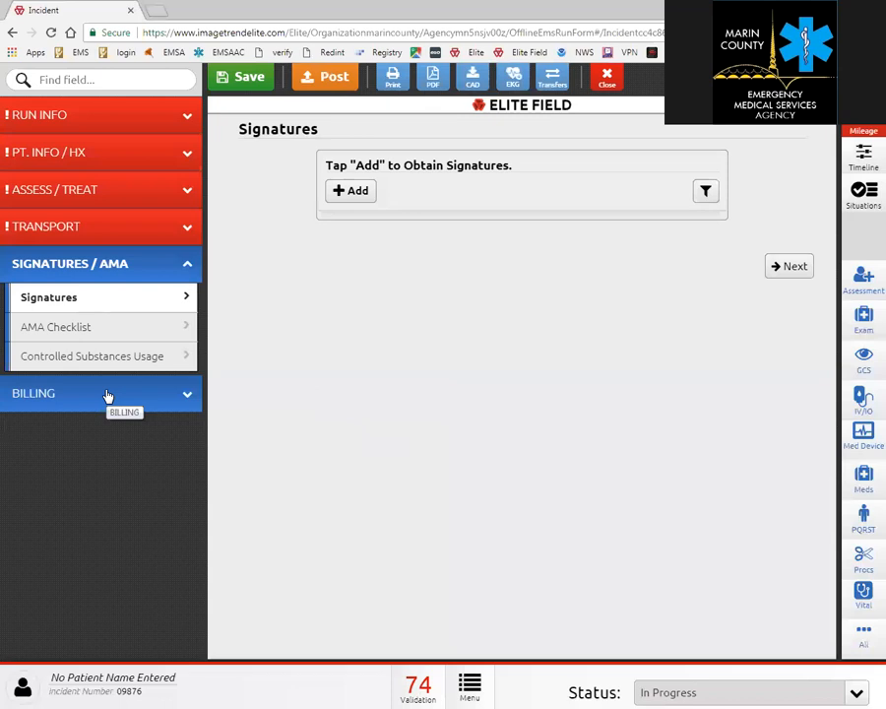
# Add a new Patient Signatures form on the incident's Signatures page.
pyautogui.click(352, 193)
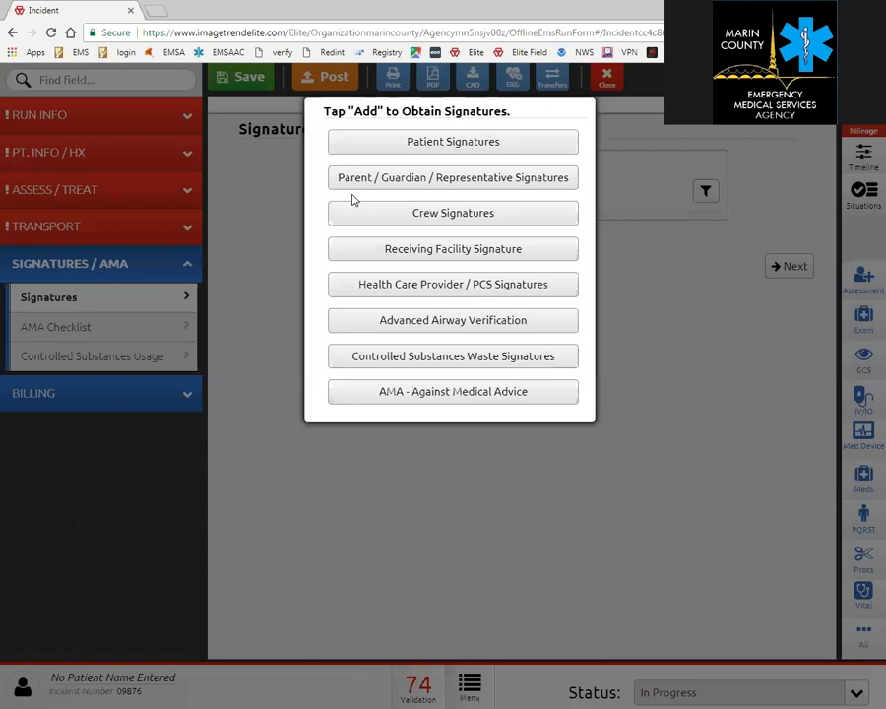
pyautogui.click(429, 145)
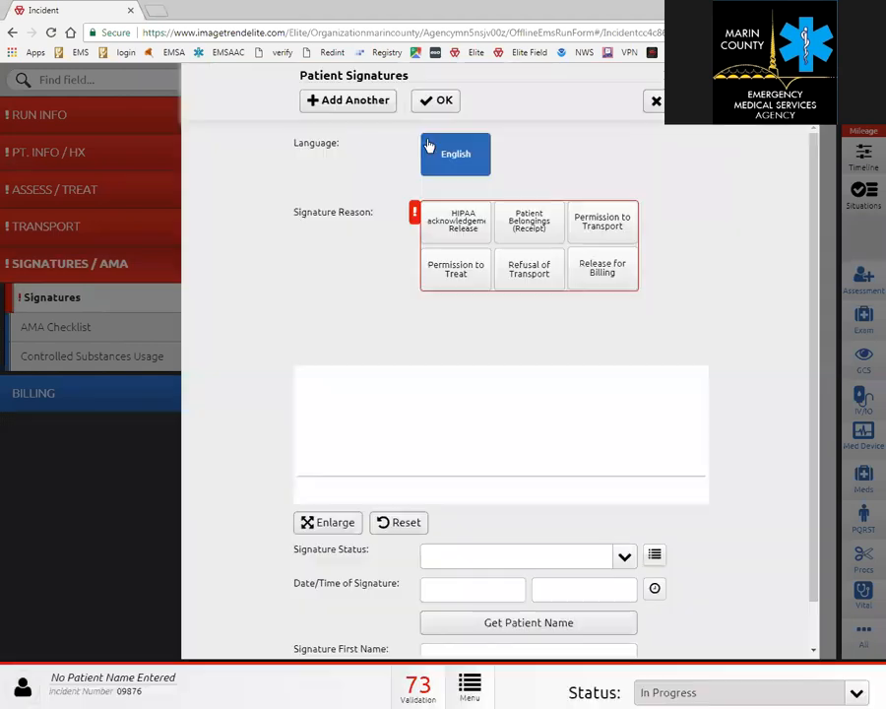
# Select HIPAA Release, Permission to Transport, Release for Billing and Refusal of Transport as signature reasons.
pyautogui.click(460, 229)
pyautogui.click(610, 227)
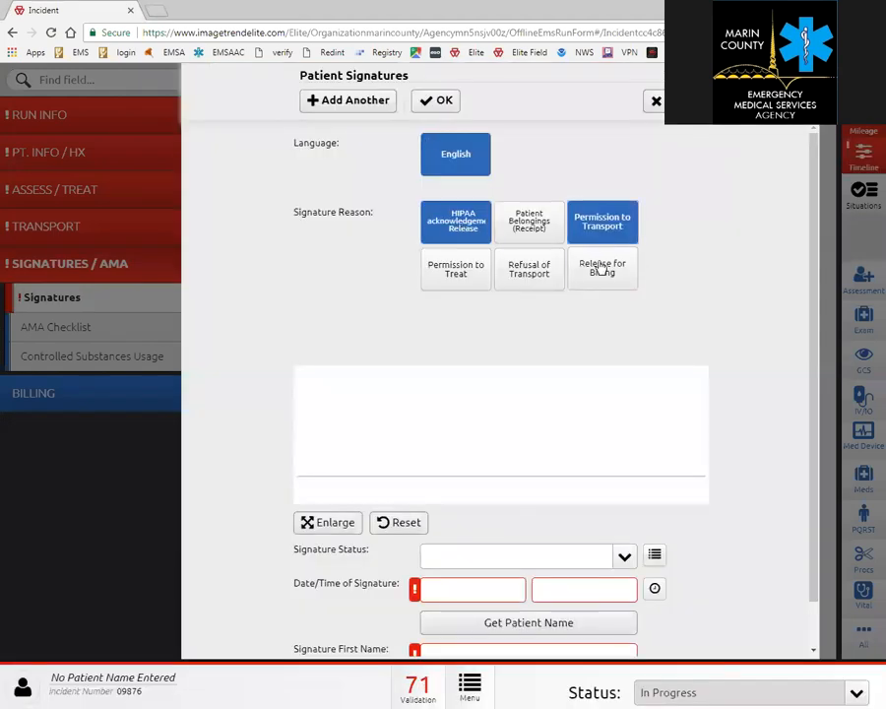
pyautogui.click(599, 266)
pyautogui.click(511, 273)
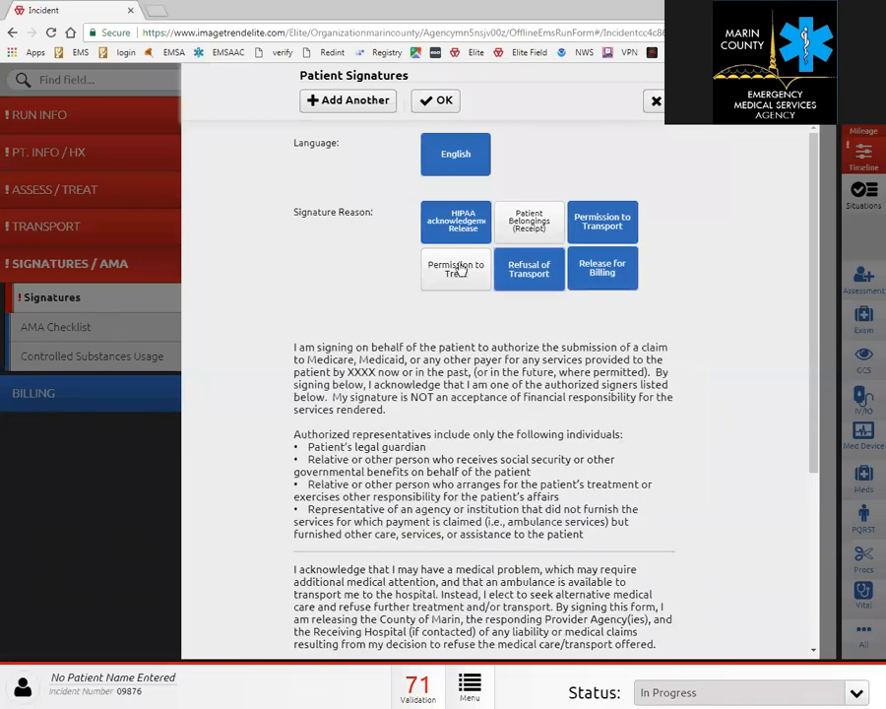
# Draw the patient's signature on the pad and keep it without clearing it.
pyautogui.scroll(-1, 526, 287)
pyautogui.scroll(-3, 526, 288)
pyautogui.moveTo(322, 400)
pyautogui.mouseDown()
pyautogui.moveTo(470, 445)
pyautogui.moveTo(524, 412)
pyautogui.moveTo(605, 408)
pyautogui.moveTo(439, 449)
pyautogui.mouseUp()
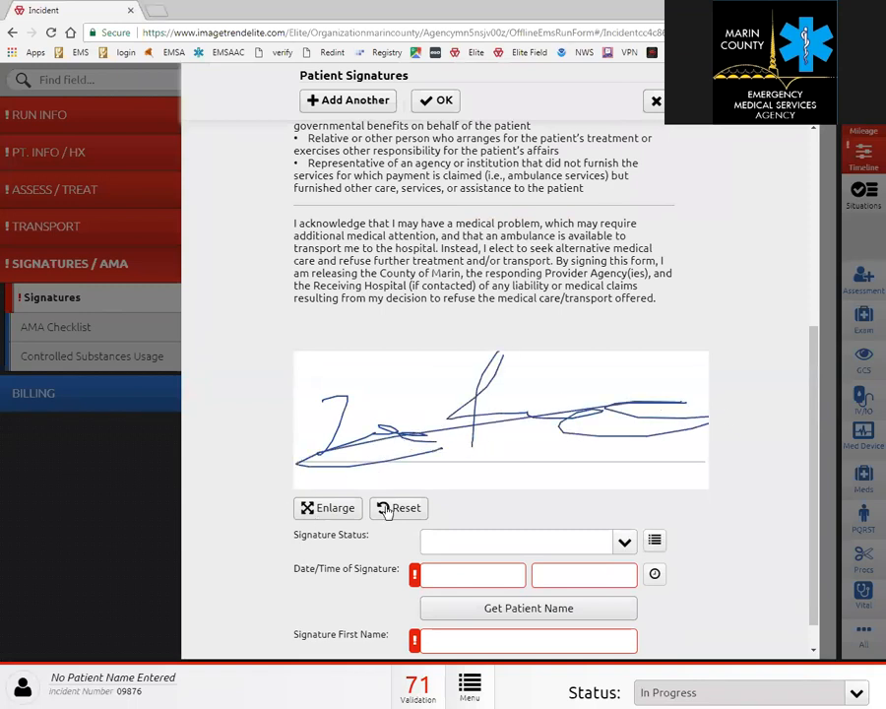
pyautogui.click(398, 509)
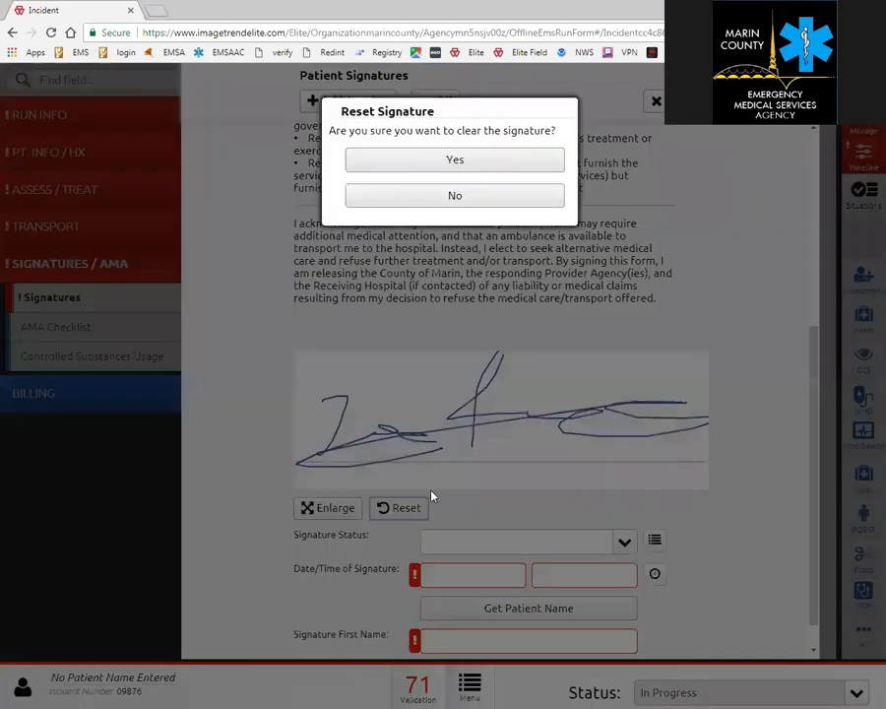
pyautogui.click(431, 200)
pyautogui.click(323, 507)
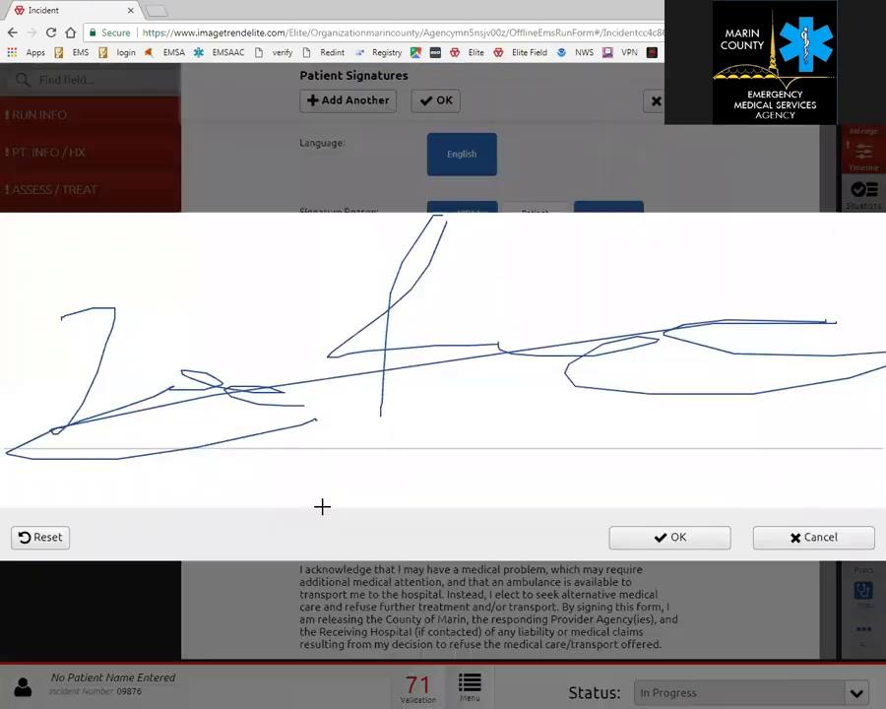
pyautogui.click(818, 539)
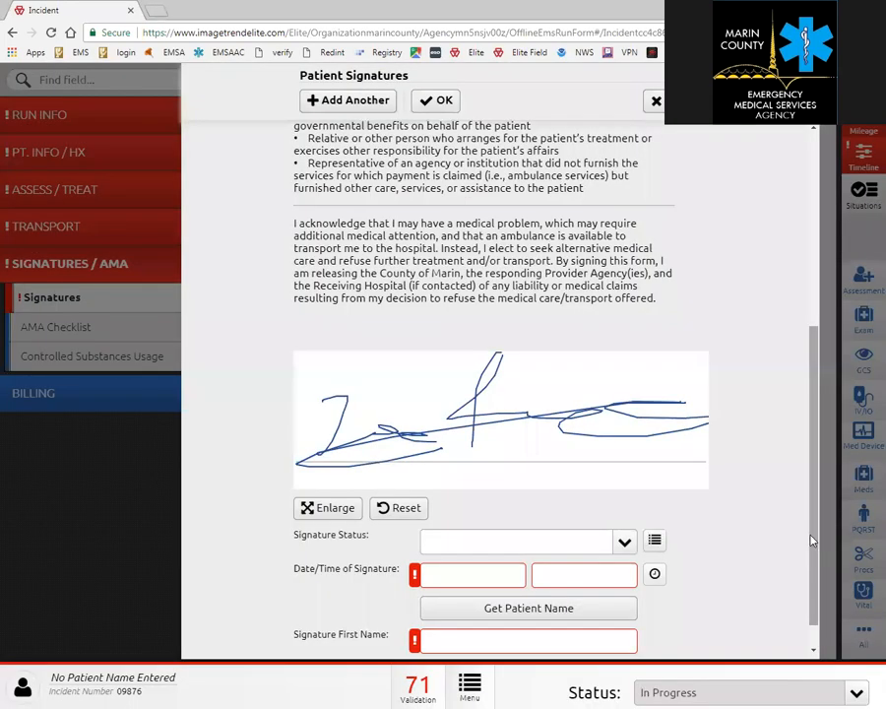
# Set the signature status to Signed, stamp the current time, and fill the signer's name from the patient record.
pyautogui.click(622, 542)
pyautogui.moveTo(629, 388); pyautogui.dragTo(630, 491)
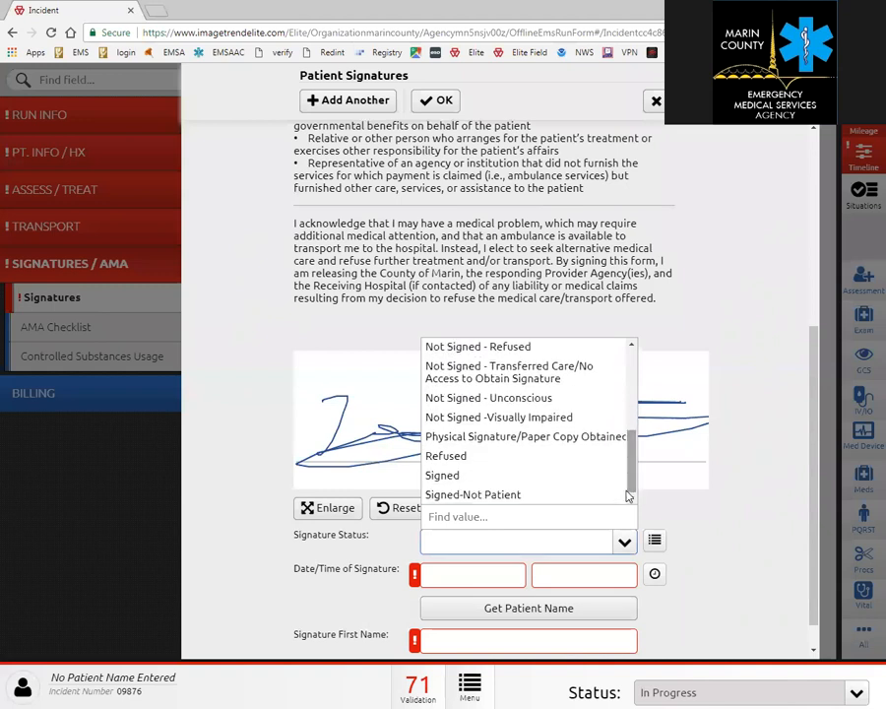
pyautogui.click(531, 483)
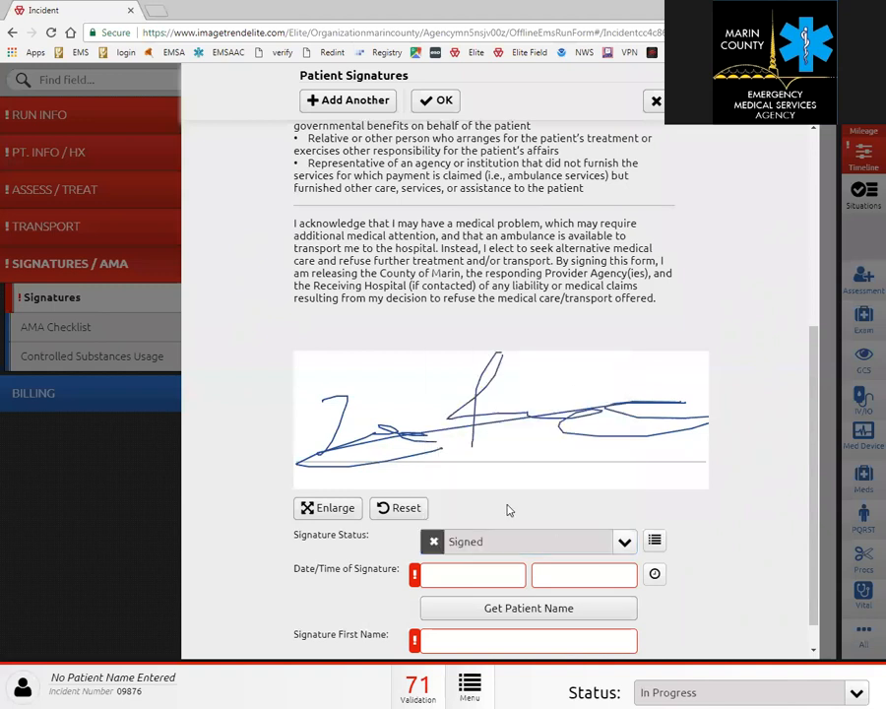
pyautogui.click(652, 578)
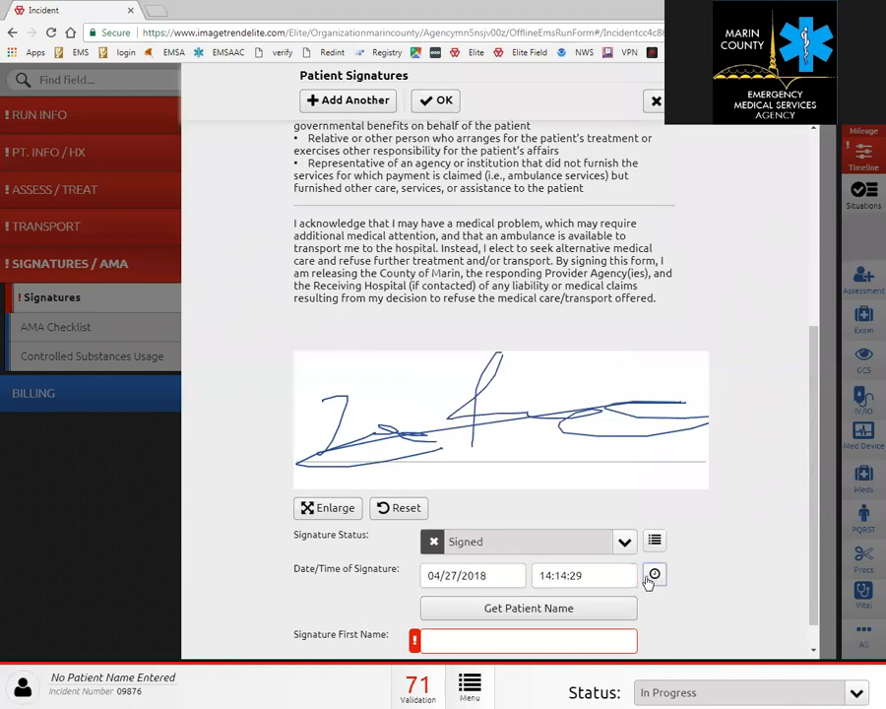
pyautogui.click(597, 611)
# Close the patient signature form.
pyautogui.scroll(-1, 612, 566)
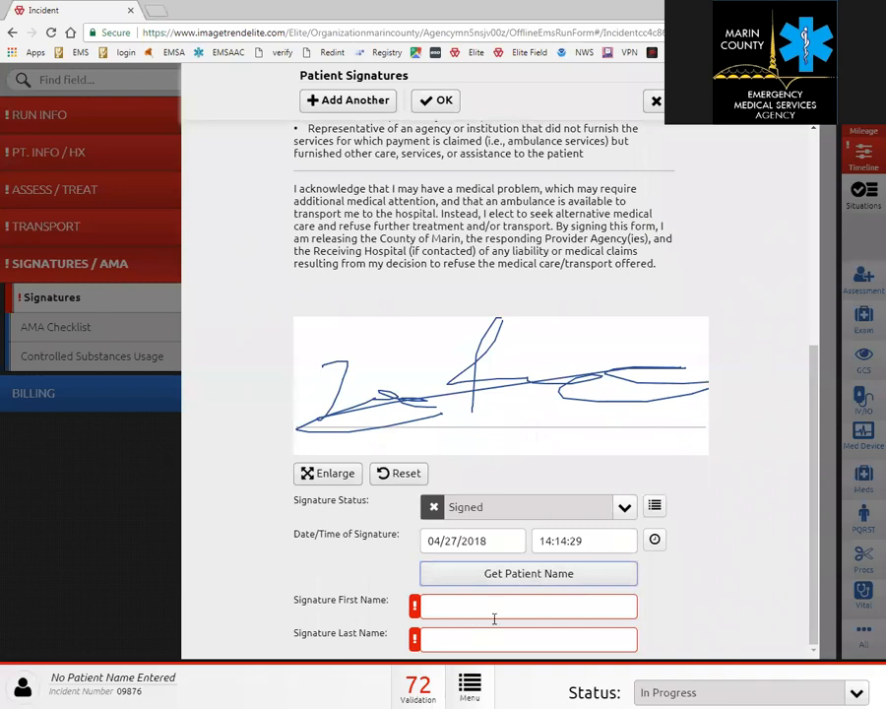
pyautogui.scroll(2, 487, 613)
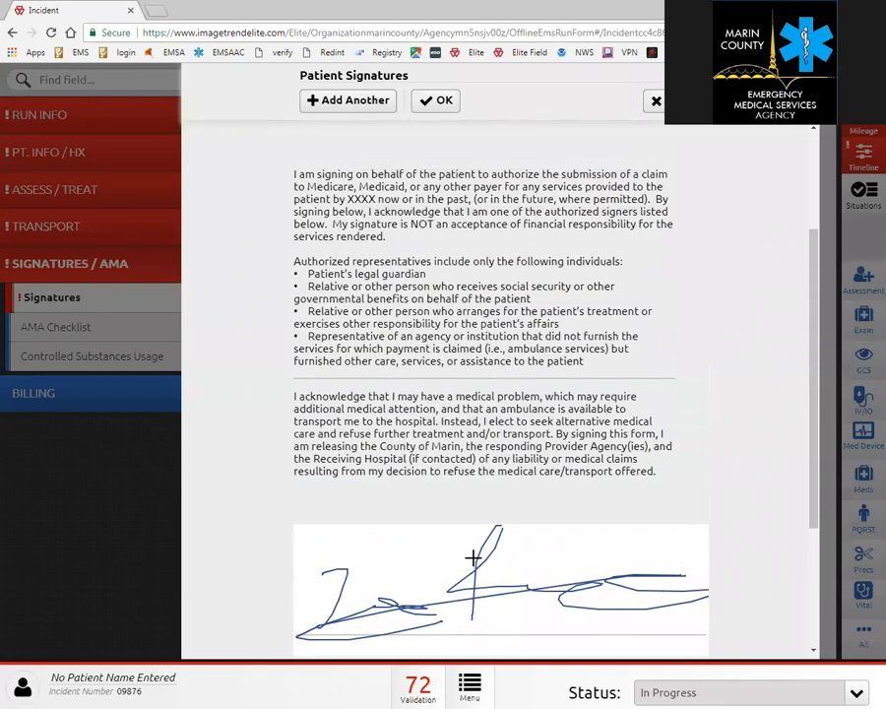
pyautogui.scroll(1, 522, 443)
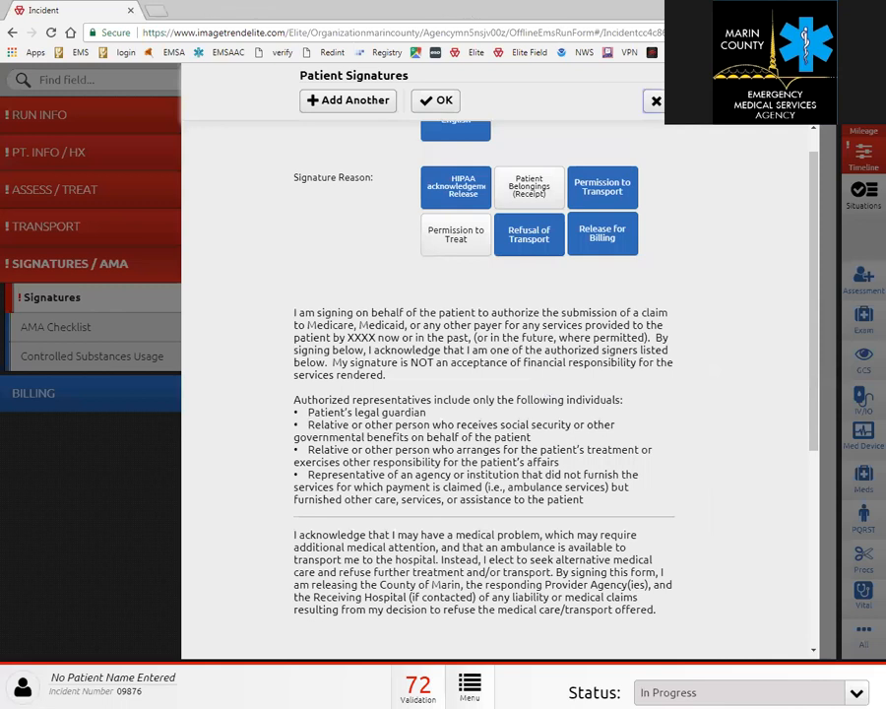
pyautogui.click(656, 101)
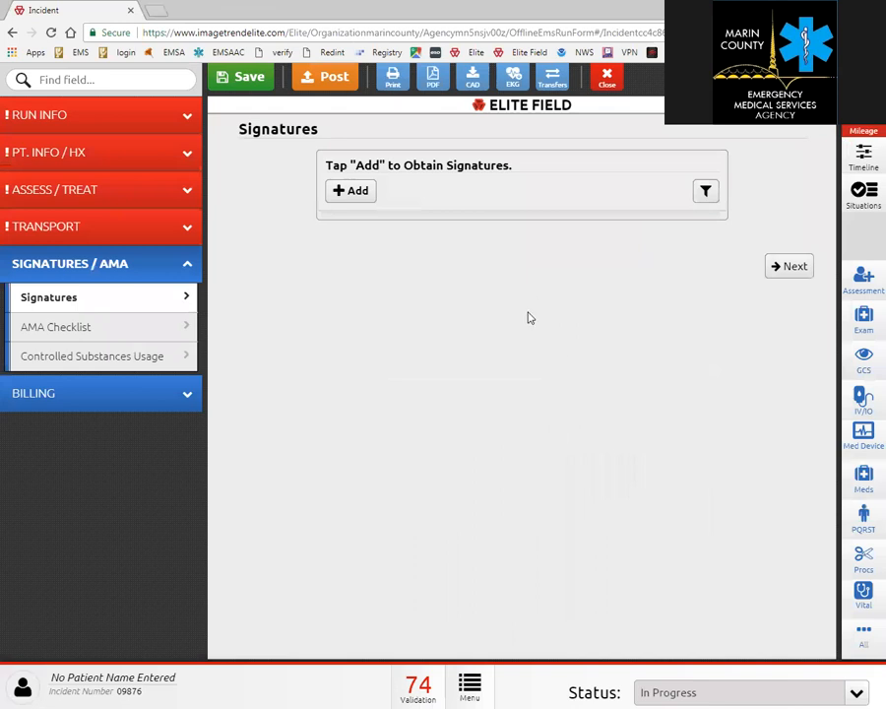
# Start a new attachment from Menu > Attachments with document type DNR/Living Will.
pyautogui.click(474, 693)
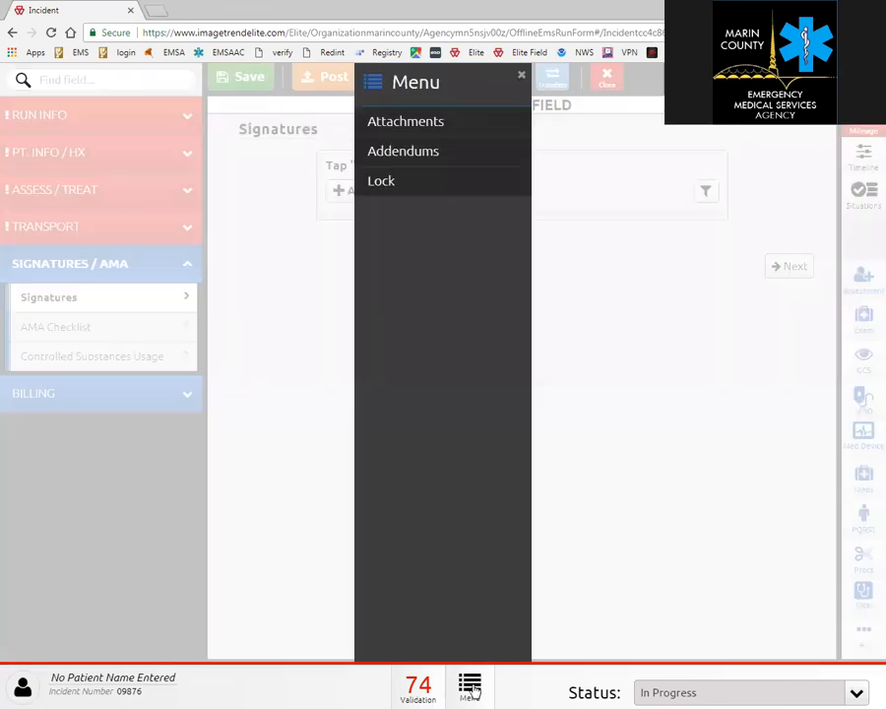
pyautogui.click(425, 133)
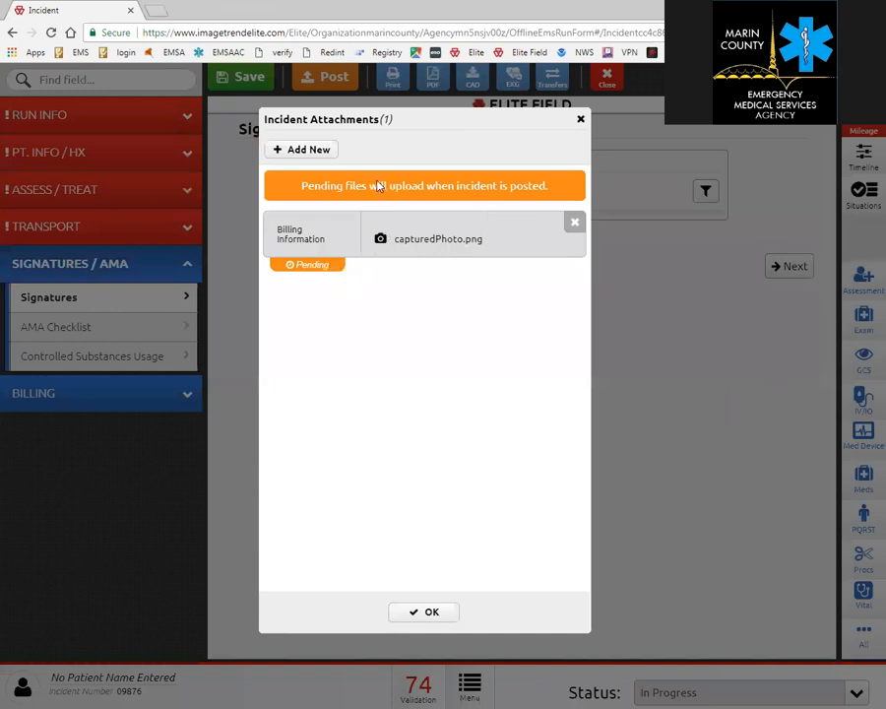
pyautogui.click(309, 149)
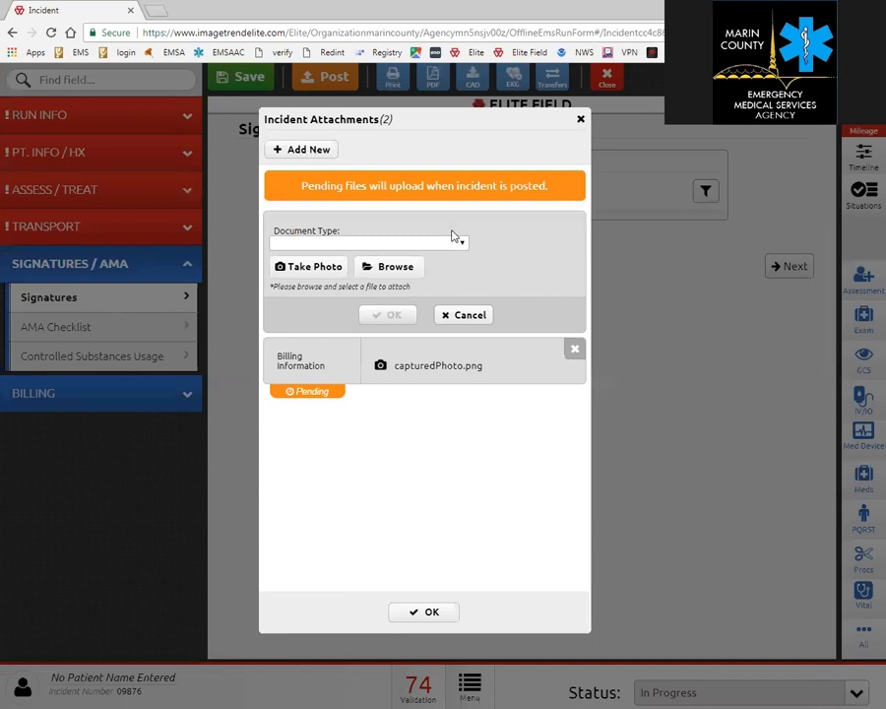
pyautogui.click(406, 243)
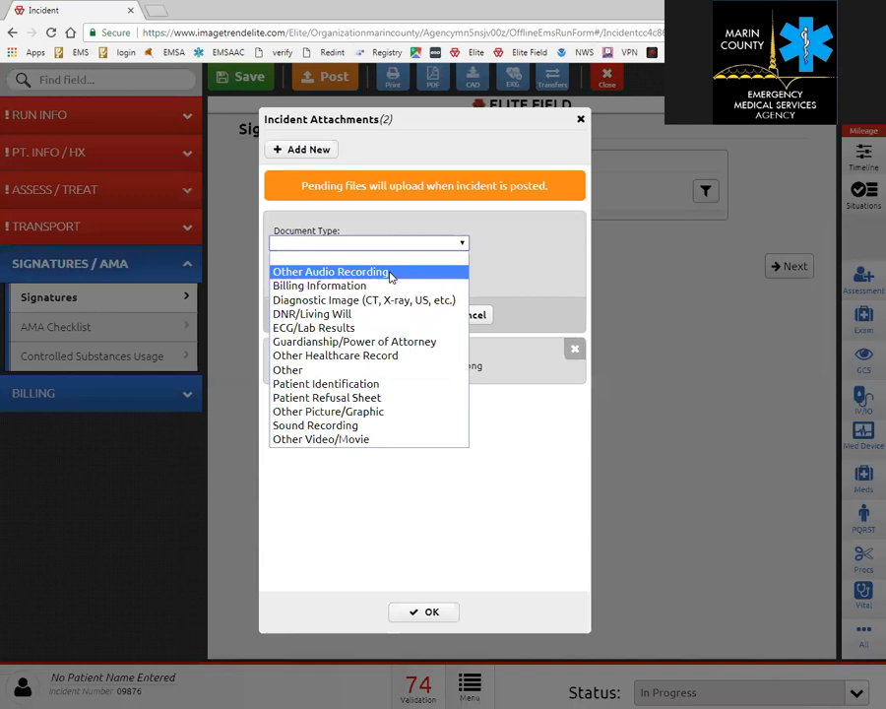
pyautogui.click(347, 315)
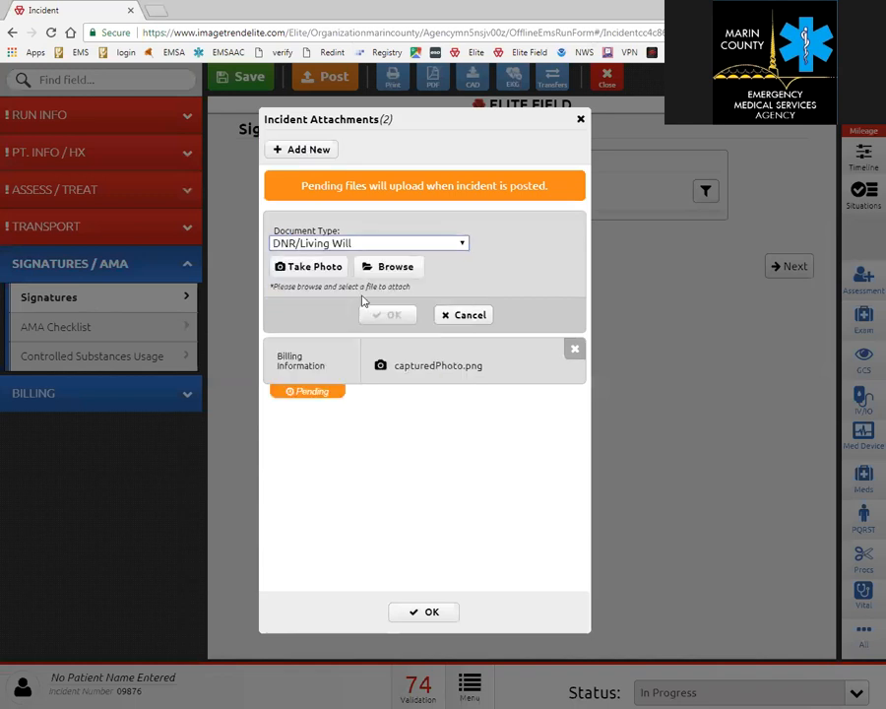
# Take a camera photo for it, save the attachment, and close the Attachments window.
pyautogui.click(311, 267)
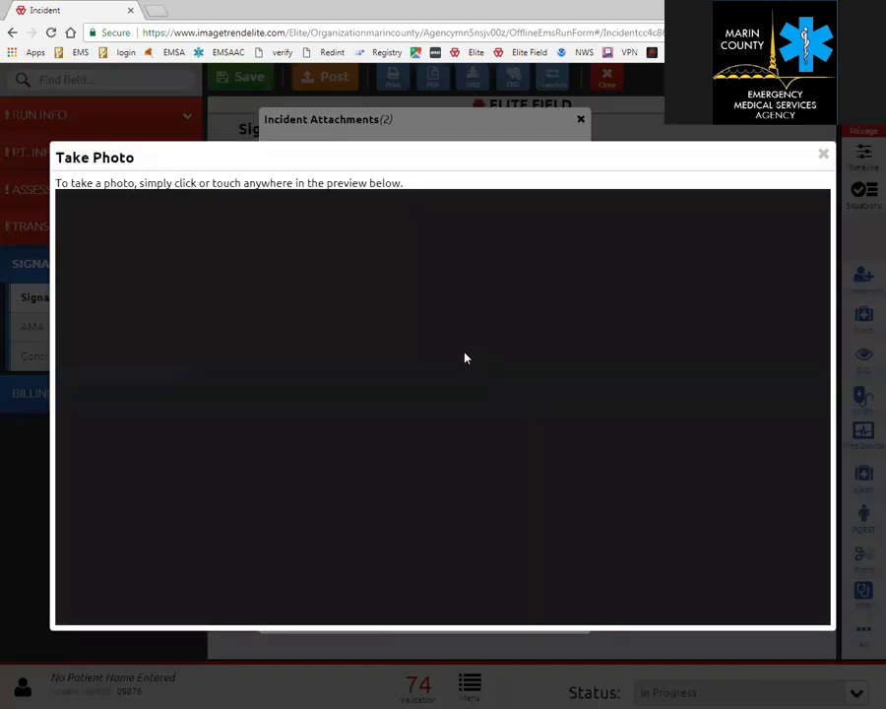
pyautogui.click(466, 358)
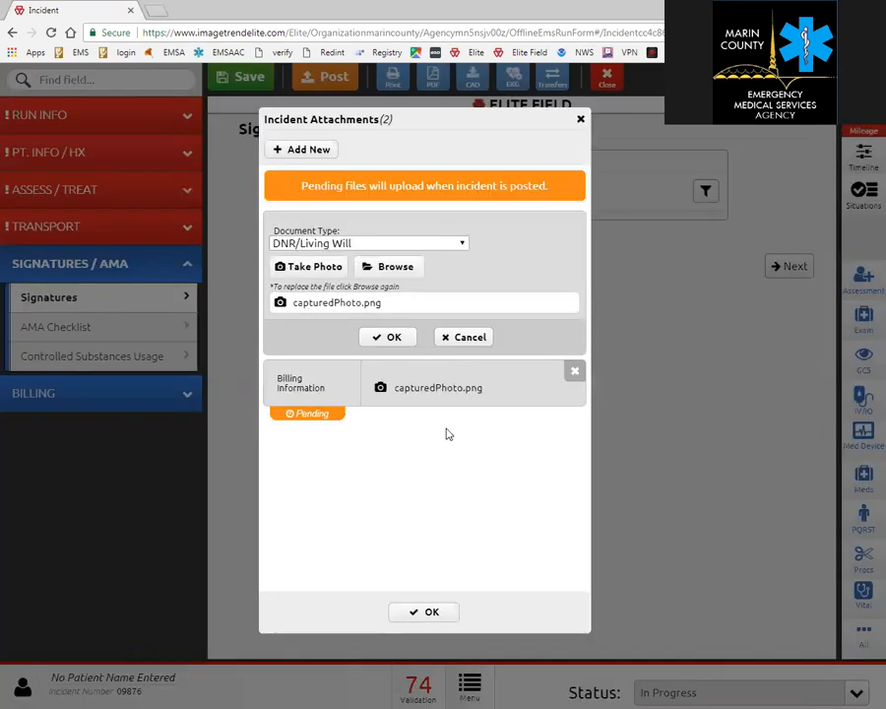
pyautogui.click(394, 336)
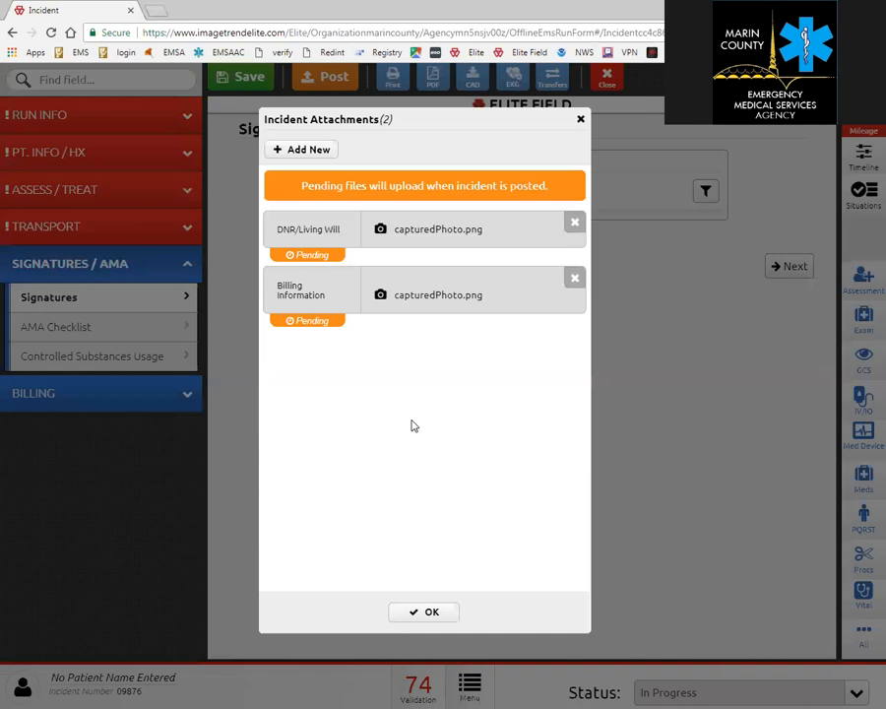
pyautogui.click(421, 613)
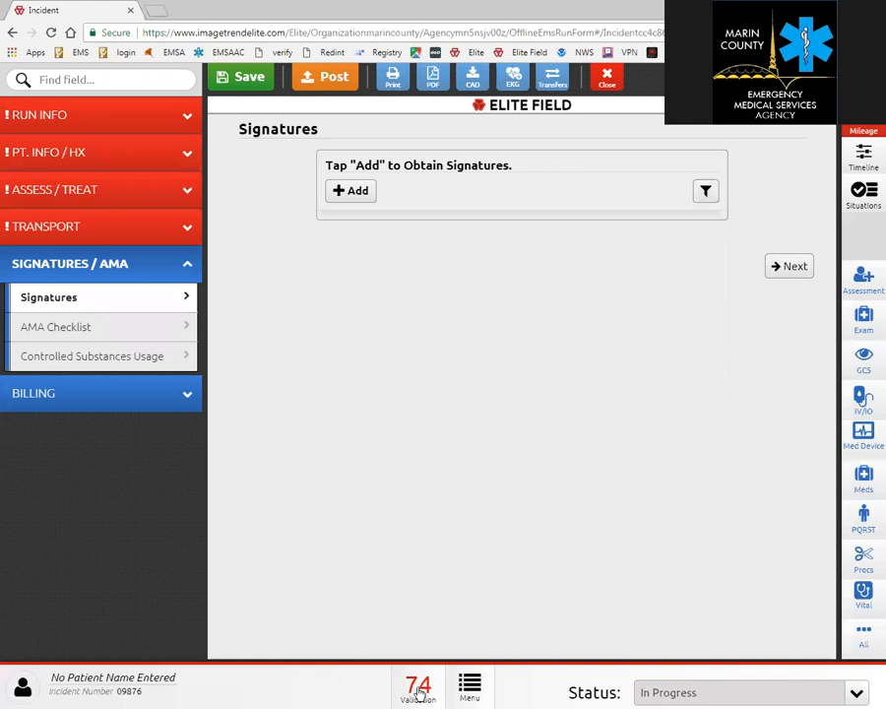
# Post incident 09876, confirm the post, and close it from the success message.
pyautogui.click(326, 83)
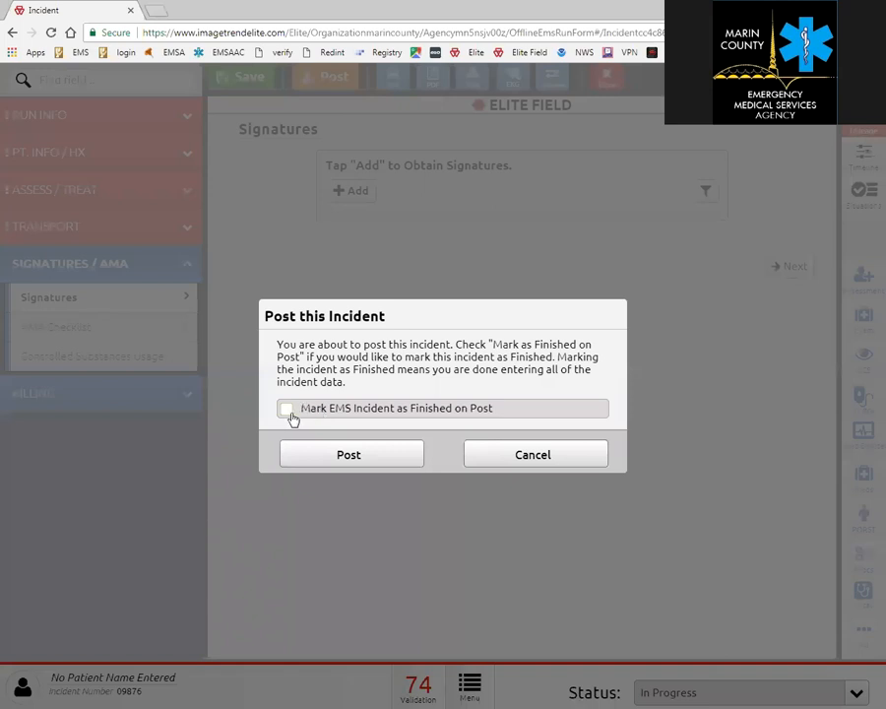
pyautogui.click(337, 455)
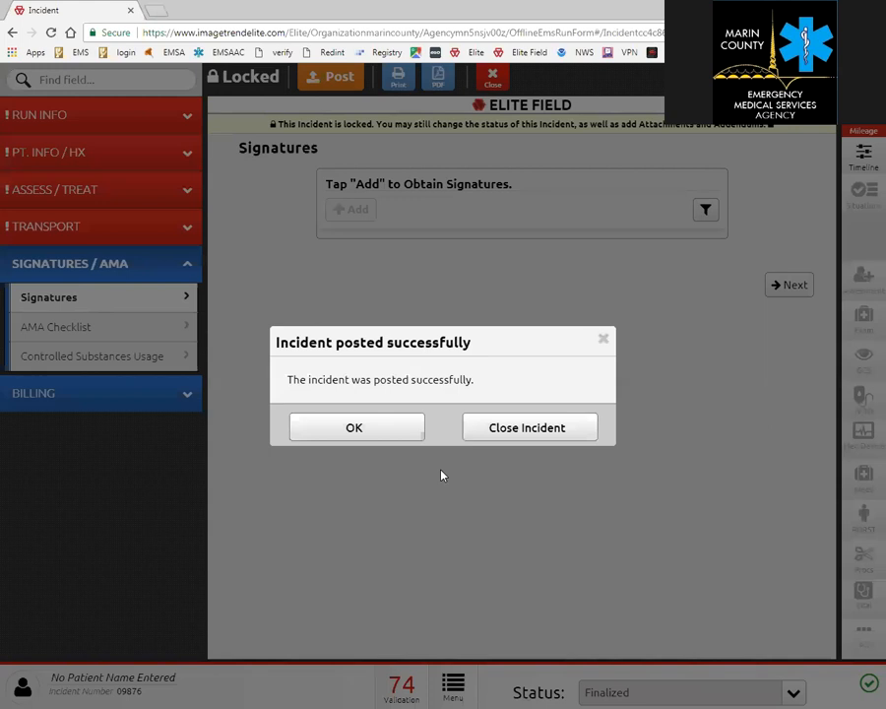
pyautogui.click(532, 431)
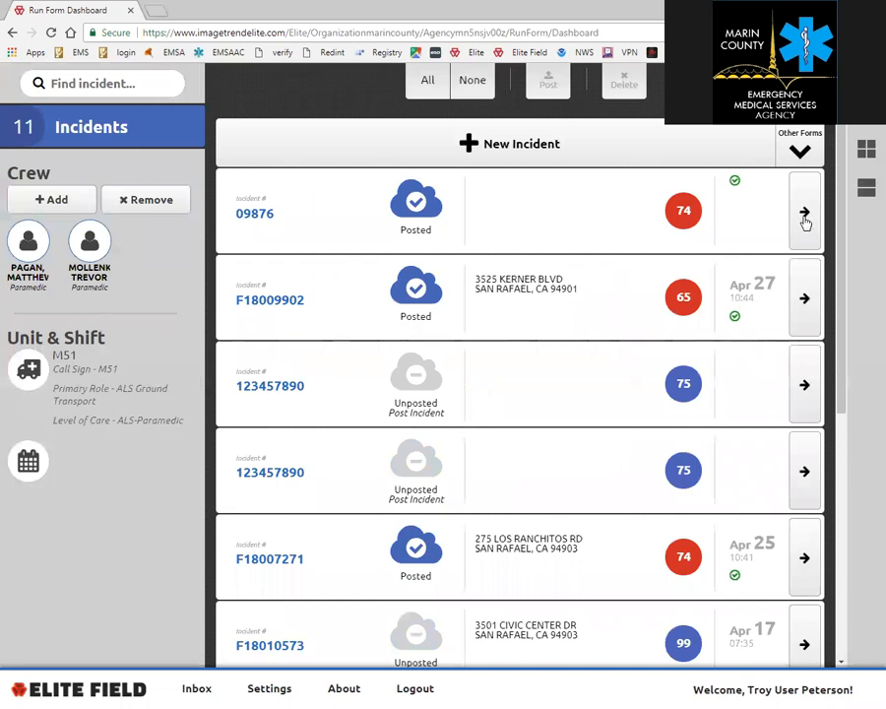
# Check the empty message inbox, then open Incidents > View Existing EMS from the dashboard.
pyautogui.click(198, 691)
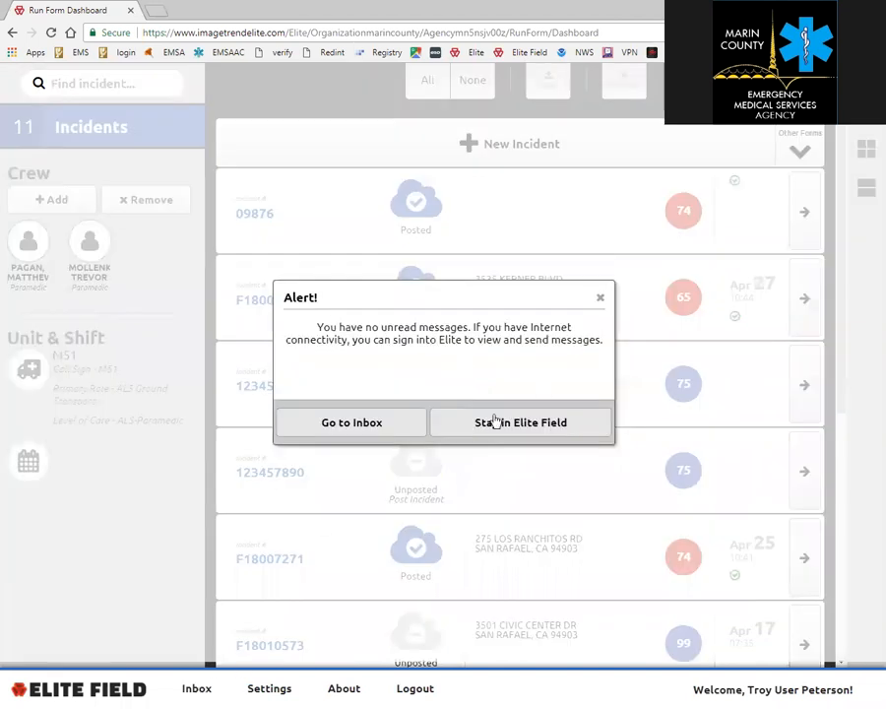
pyautogui.click(366, 426)
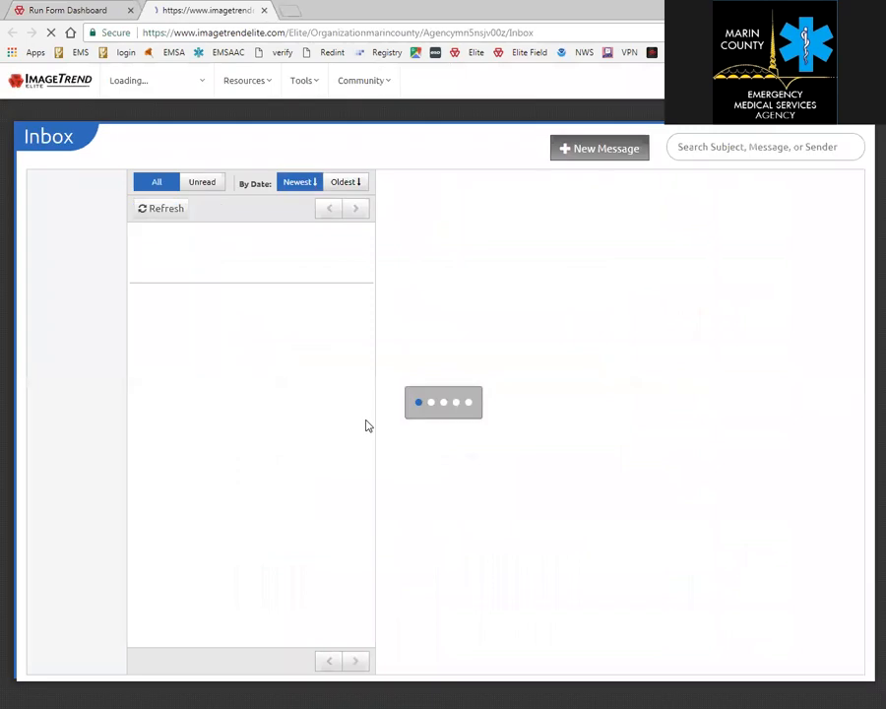
pyautogui.click(33, 85)
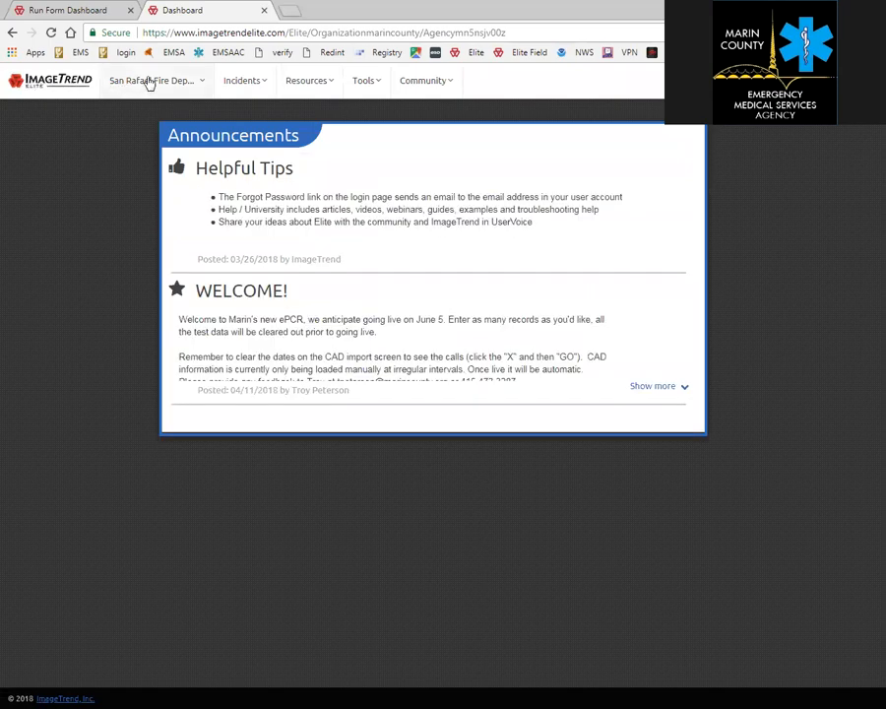
pyautogui.click(261, 89)
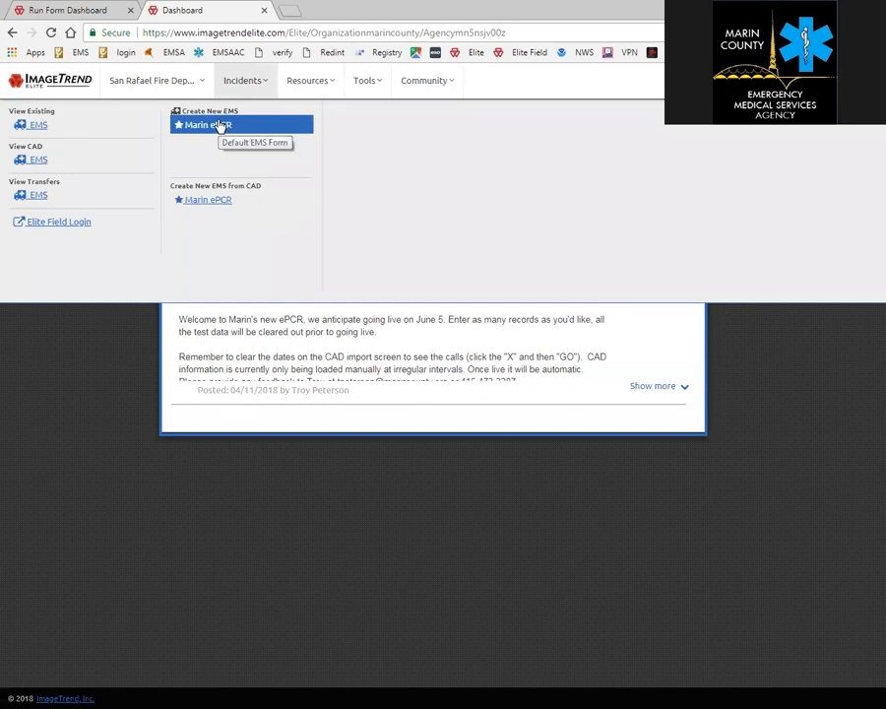
pyautogui.click(40, 126)
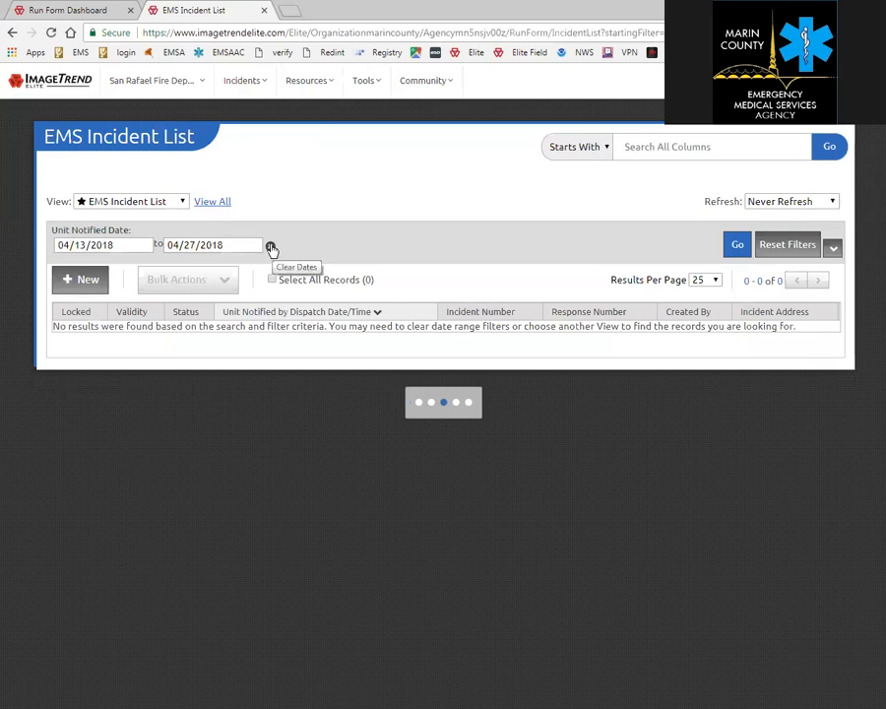
# Clear the Unit Notified date range and rerun the search to list all 8 incidents.
pyautogui.click(271, 247)
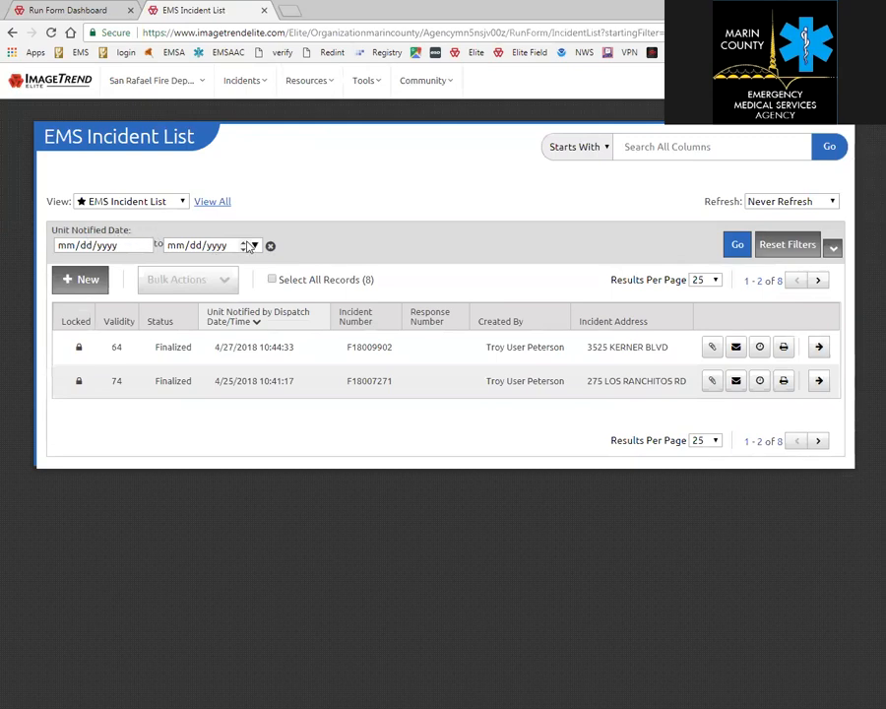
pyautogui.click(834, 249)
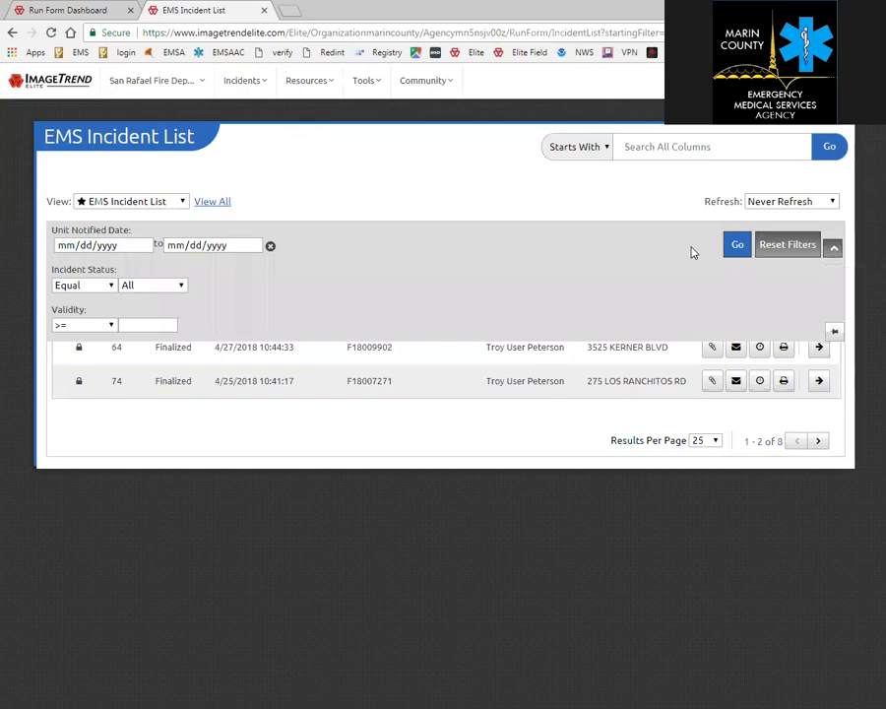
pyautogui.click(602, 202)
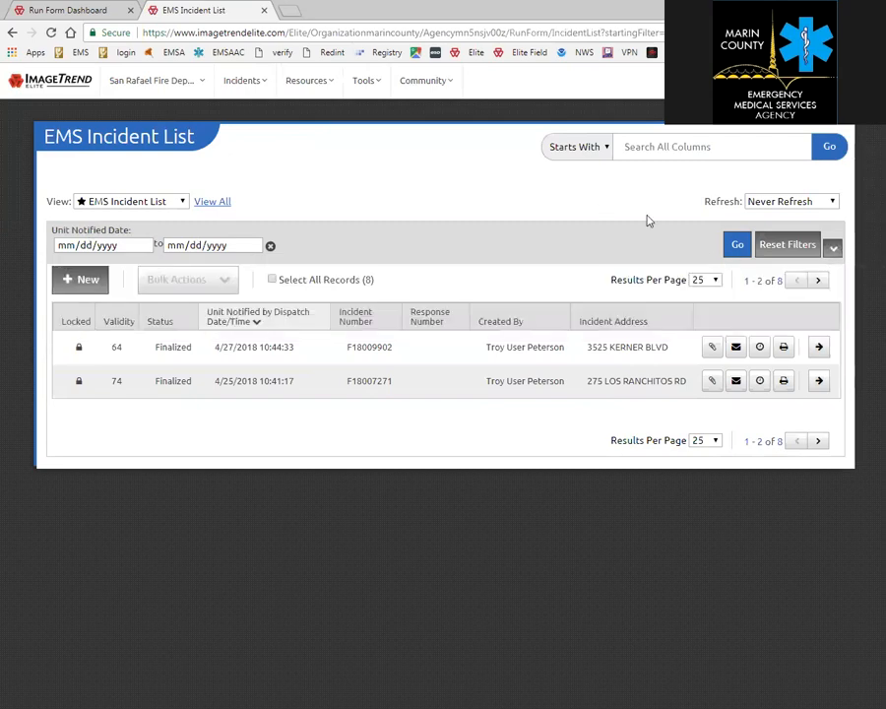
pyautogui.click(738, 246)
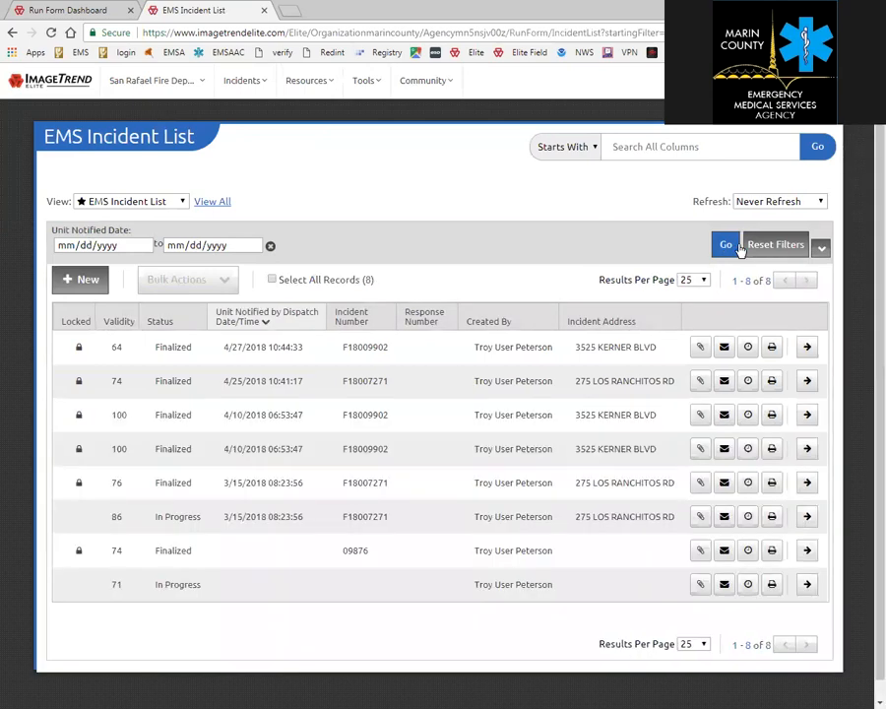
pyautogui.click(700, 356)
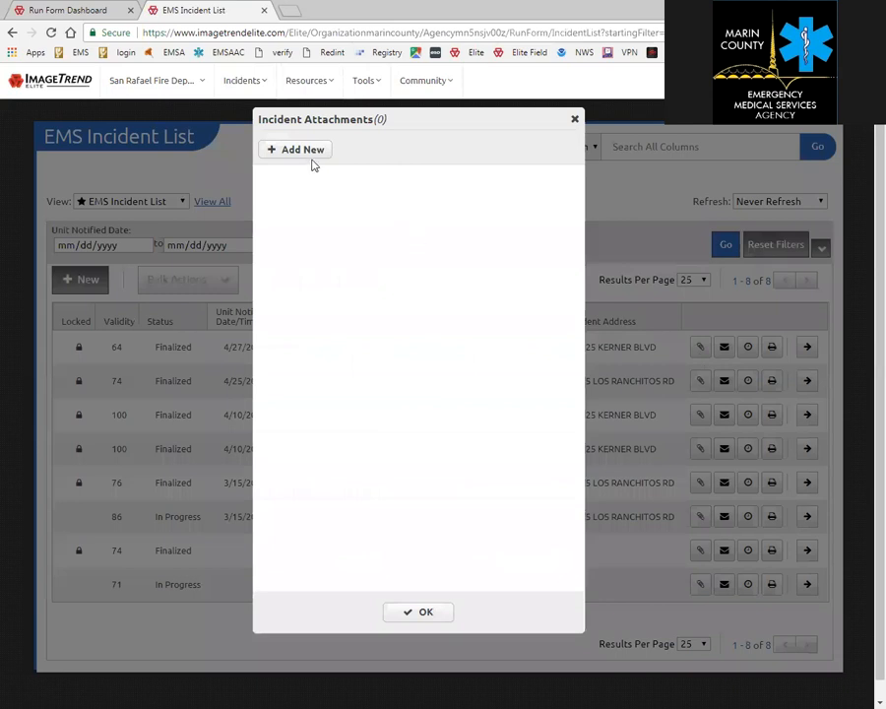
# Close the empty attachments window and open incident F18009902's messages.
pyautogui.click(425, 611)
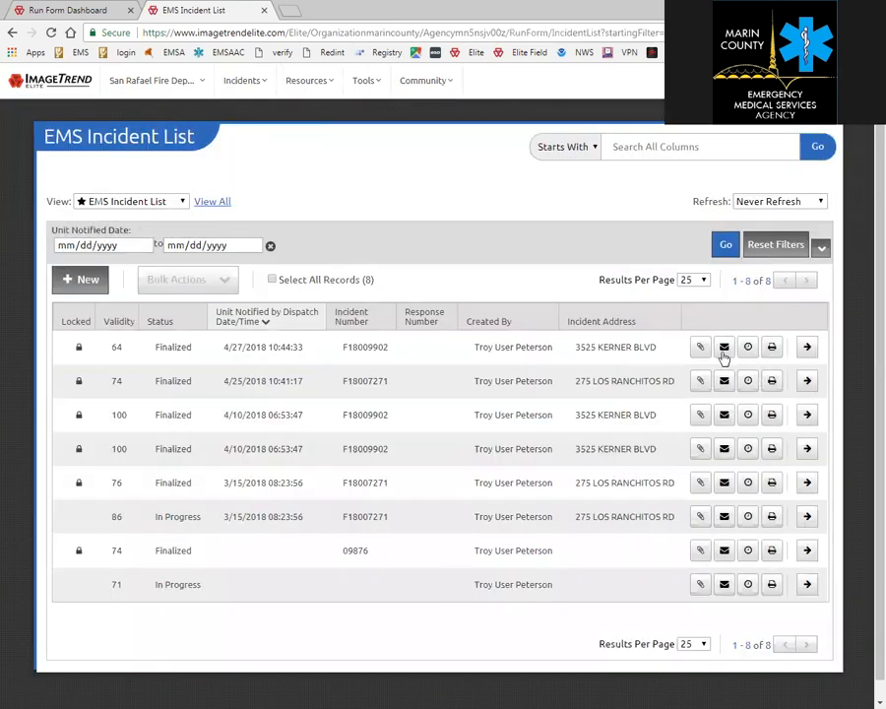
pyautogui.click(724, 349)
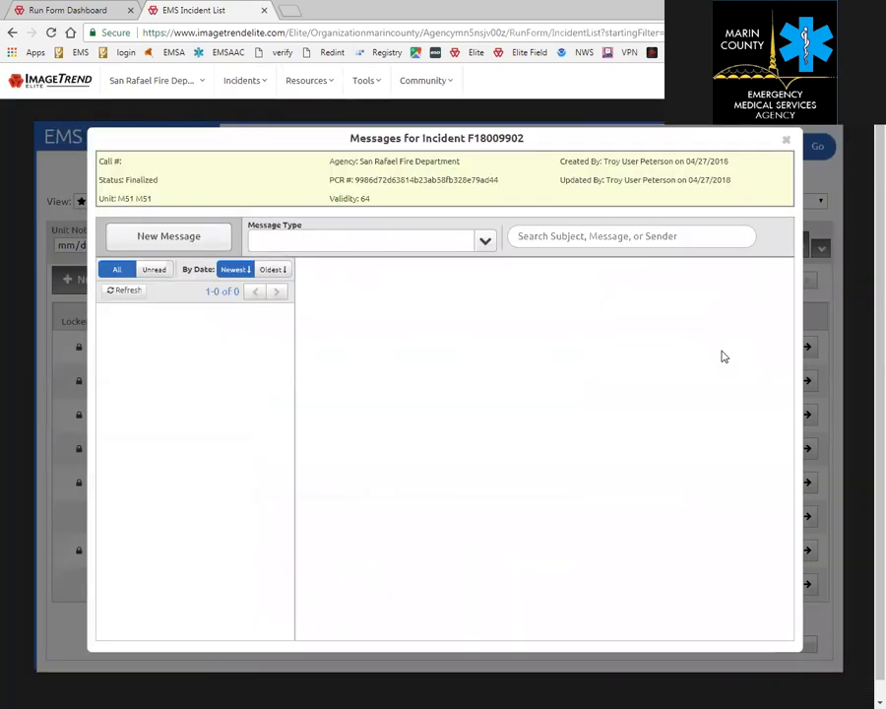
pyautogui.tripleClick(527, 141)
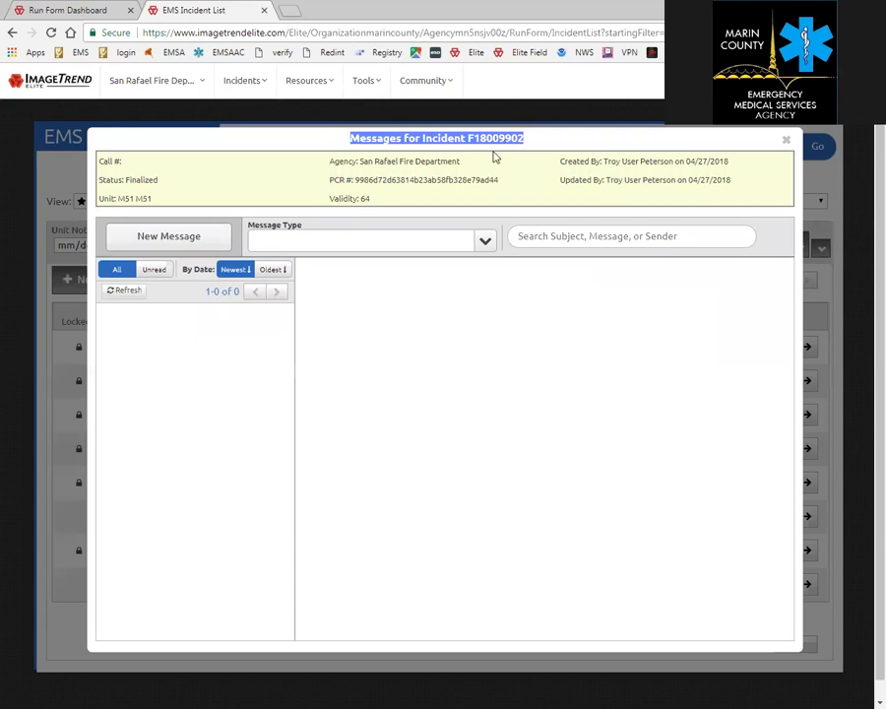
pyautogui.click(380, 356)
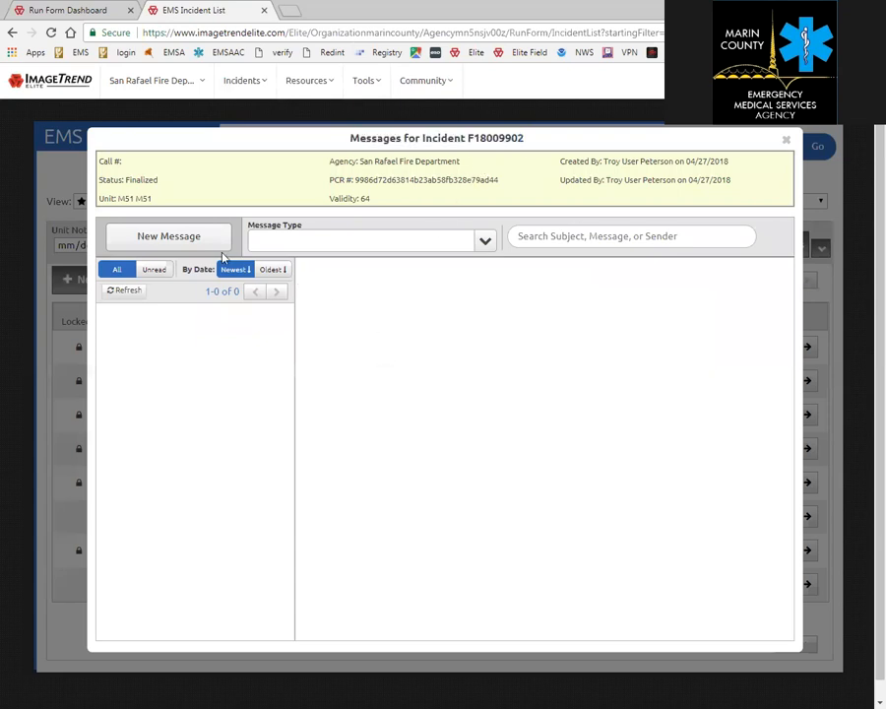
# Start a new message to the crew, discard it unsent, and close the Messages window.
pyautogui.click(485, 241)
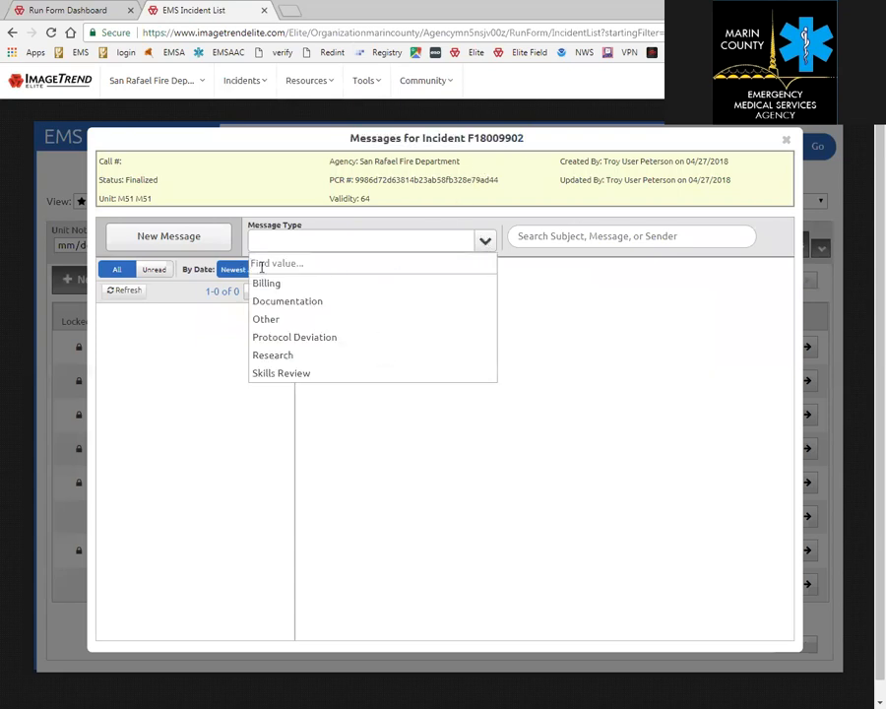
pyautogui.click(196, 244)
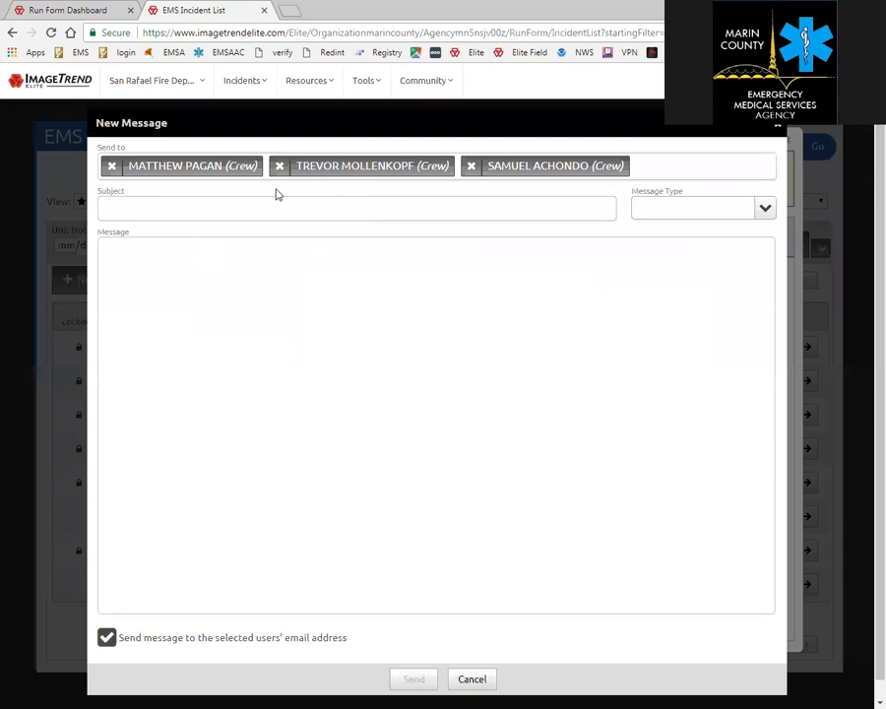
pyautogui.click(781, 131)
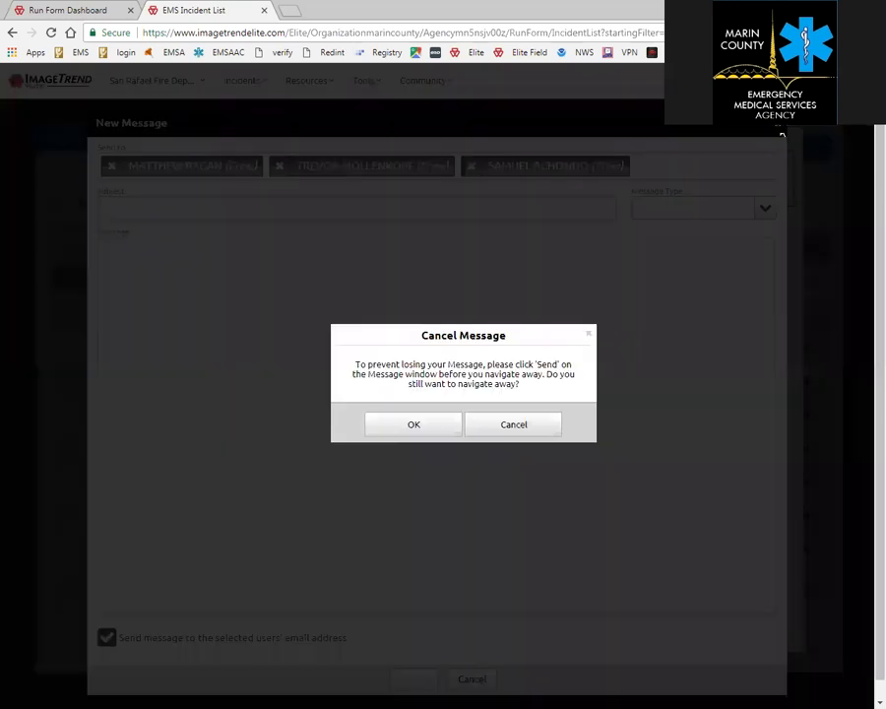
pyautogui.click(431, 433)
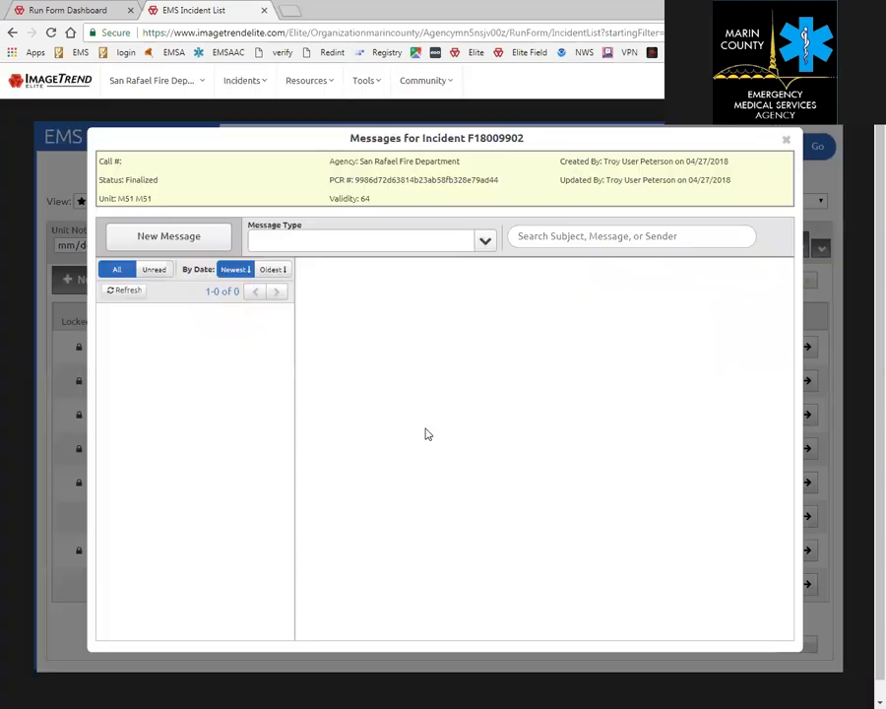
pyautogui.click(786, 139)
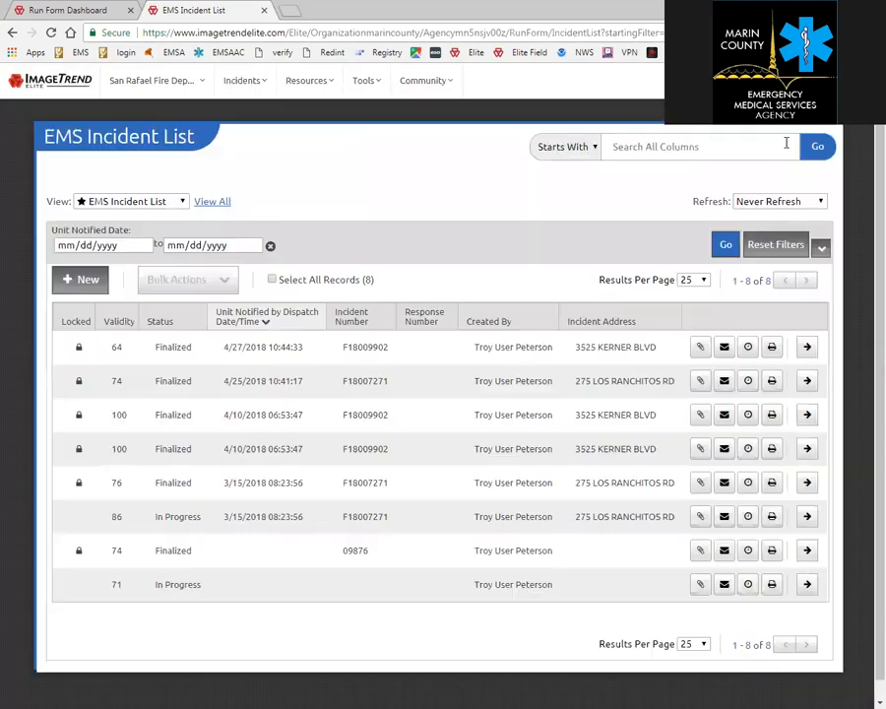
# View and close F18009902's Incident Audit Report, then open the incident in the current tab.
pyautogui.click(745, 351)
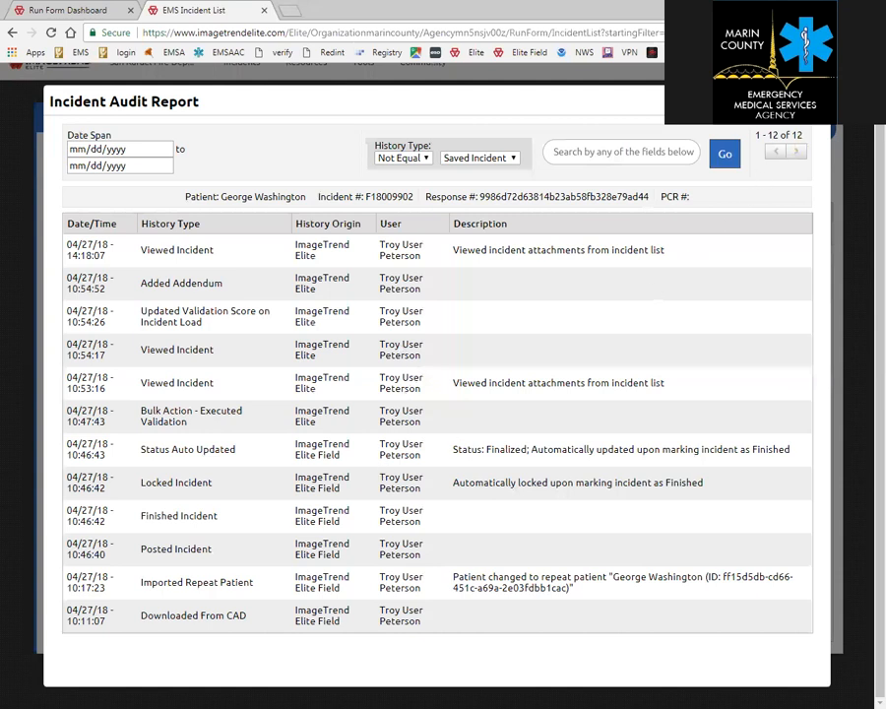
pyautogui.click(814, 101)
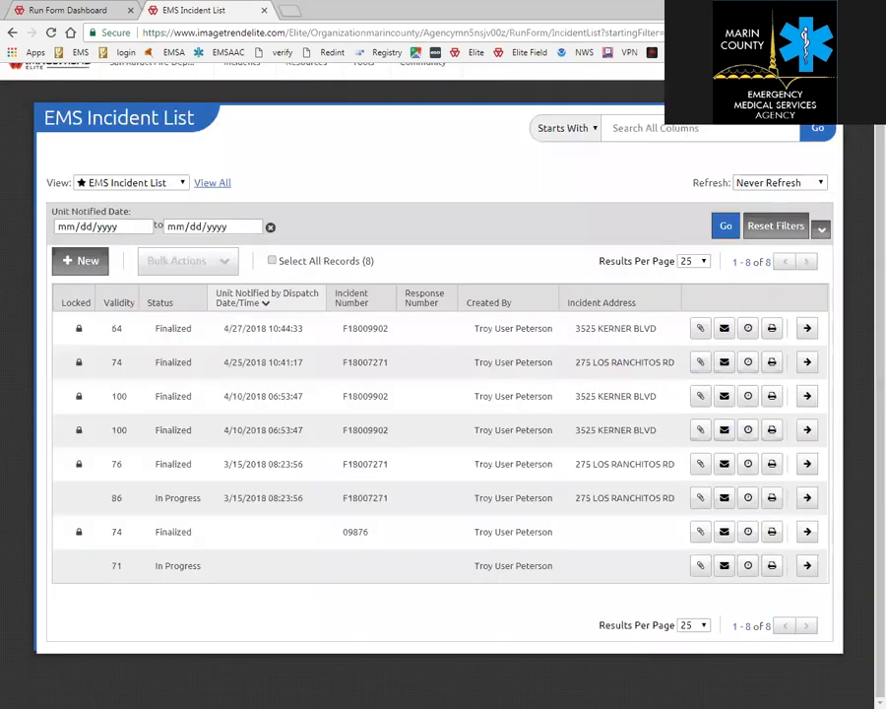
pyautogui.click(808, 331)
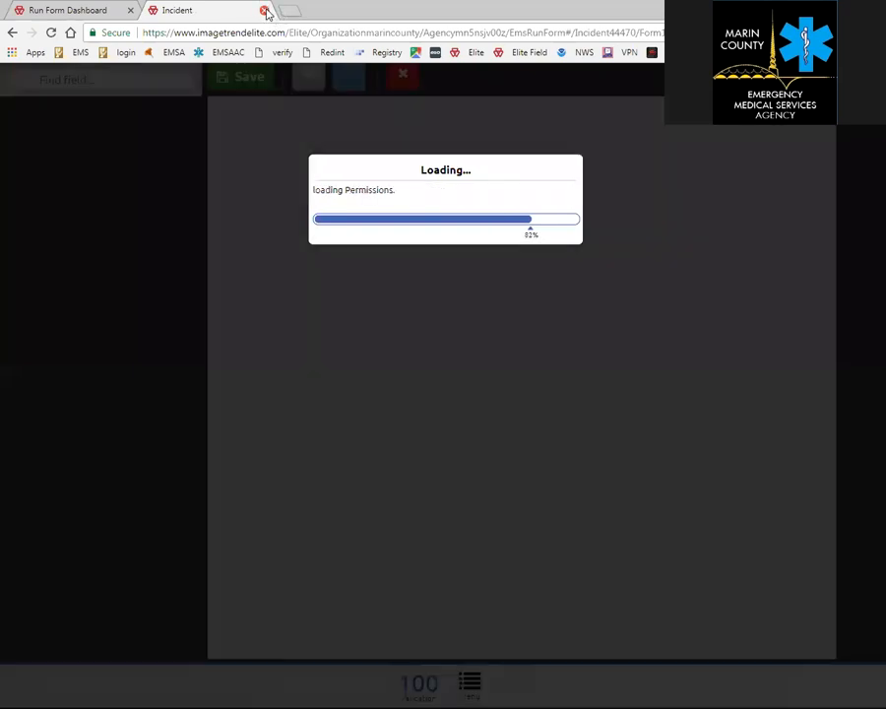
# Create a new incident from CAD call F18007266 for unit M51, with the date filter cleared.
pyautogui.click(264, 11)
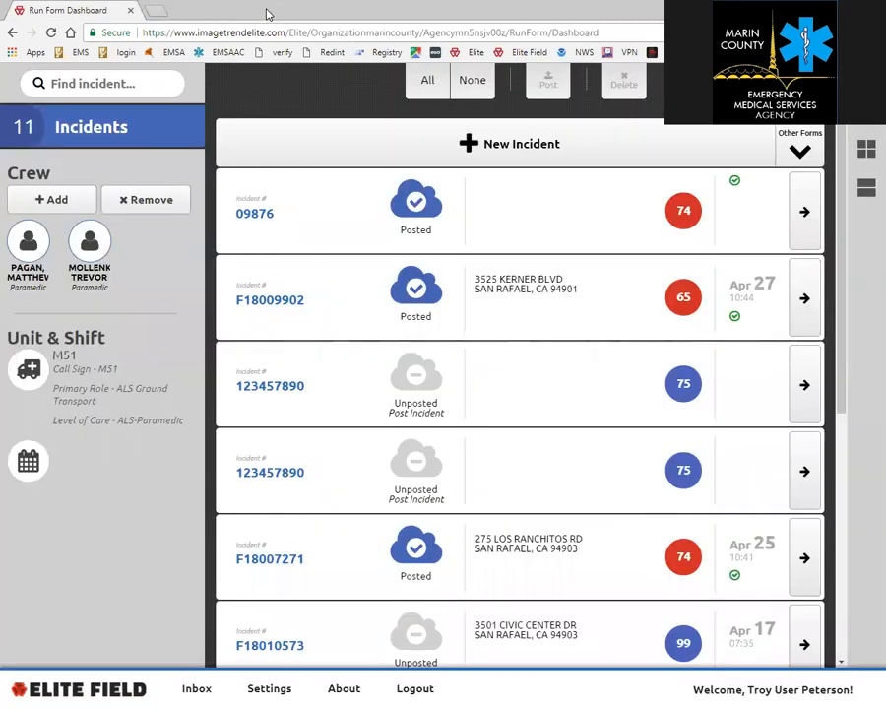
pyautogui.click(467, 144)
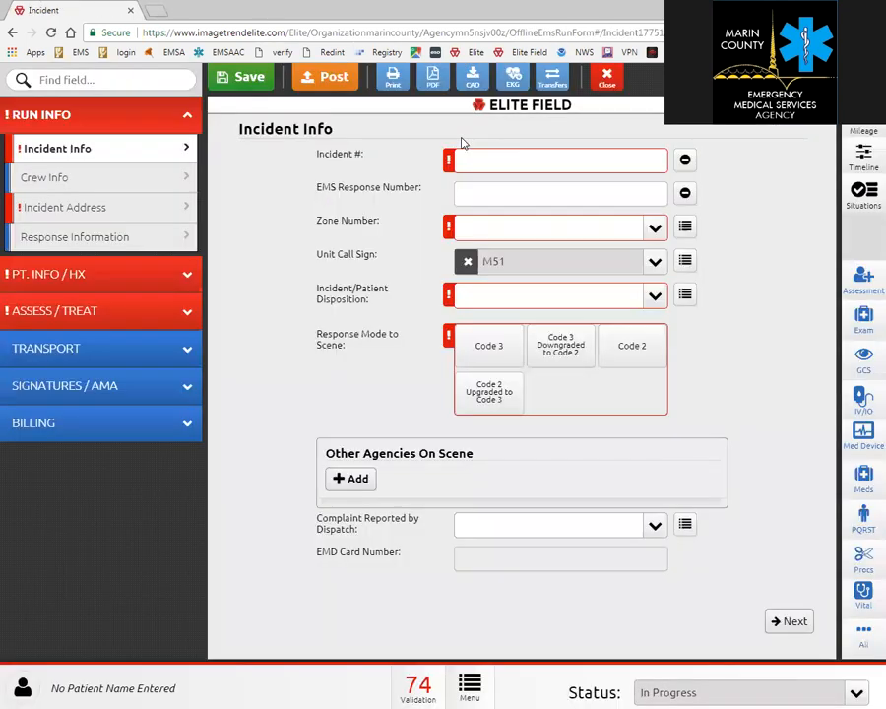
pyautogui.click(473, 76)
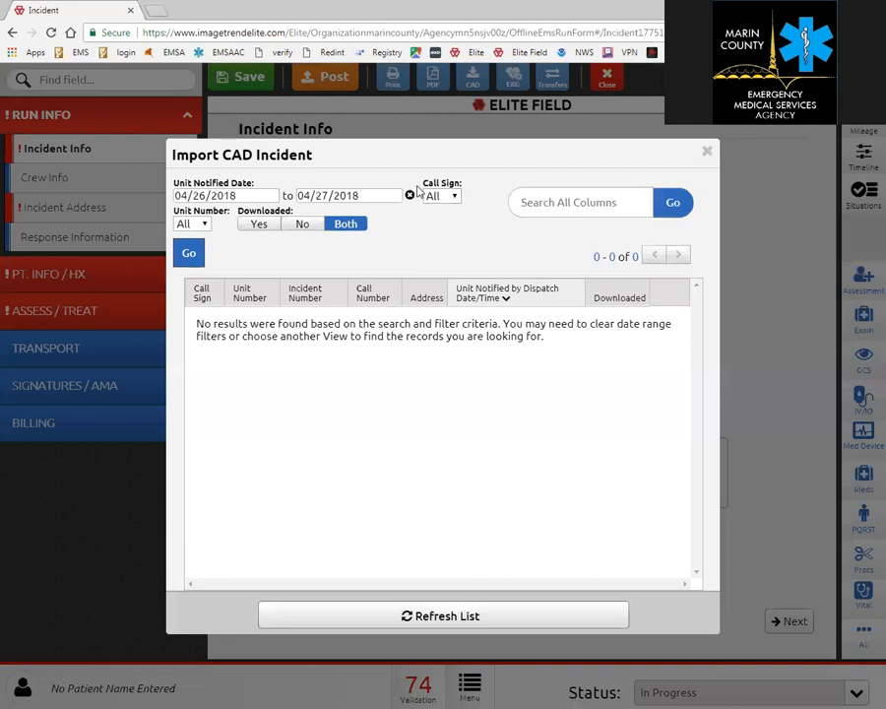
pyautogui.click(410, 196)
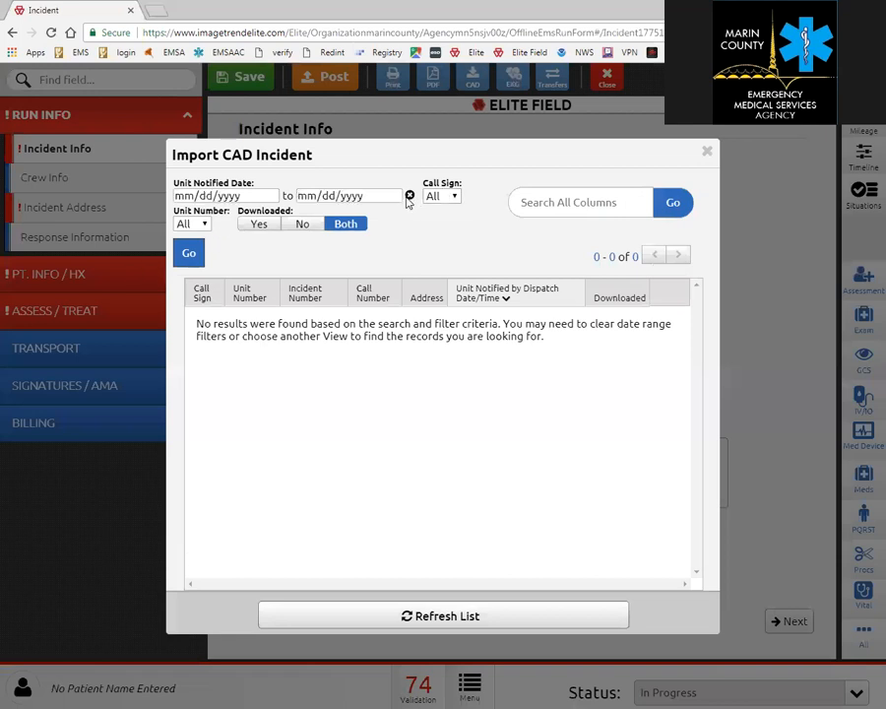
pyautogui.click(193, 222)
pyautogui.click(185, 251)
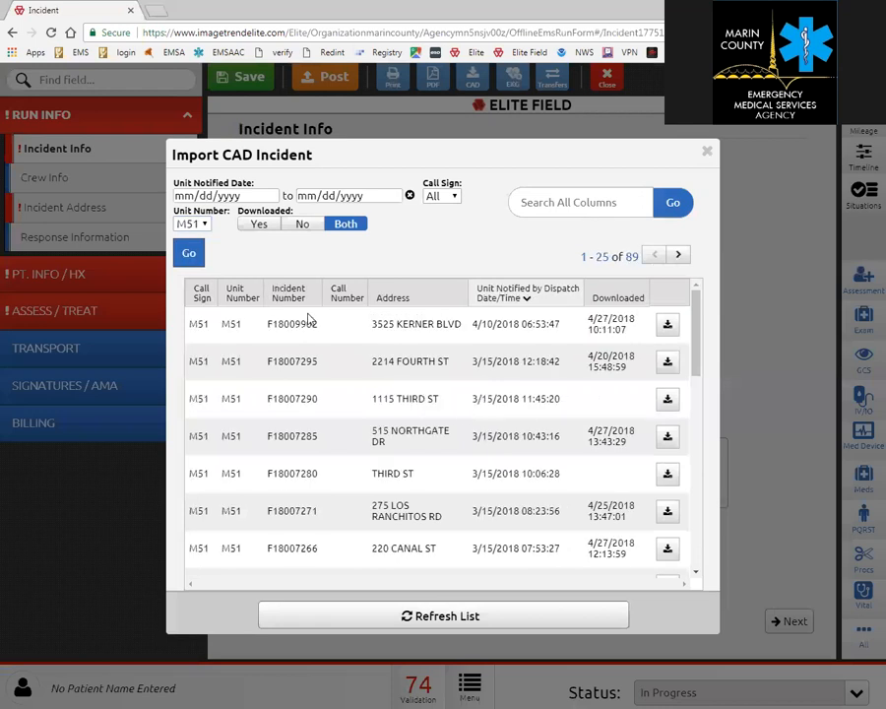
pyautogui.click(668, 550)
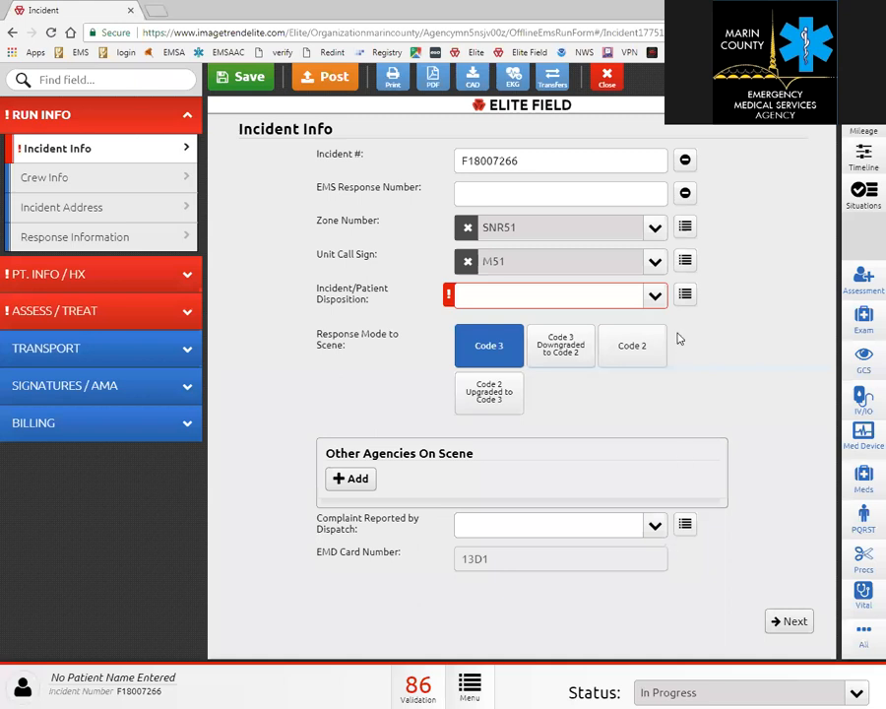
# Set disposition to Canceled (Prior to Arrival At Scene) and stamp the Unit Cancelled time.
pyautogui.click(656, 297)
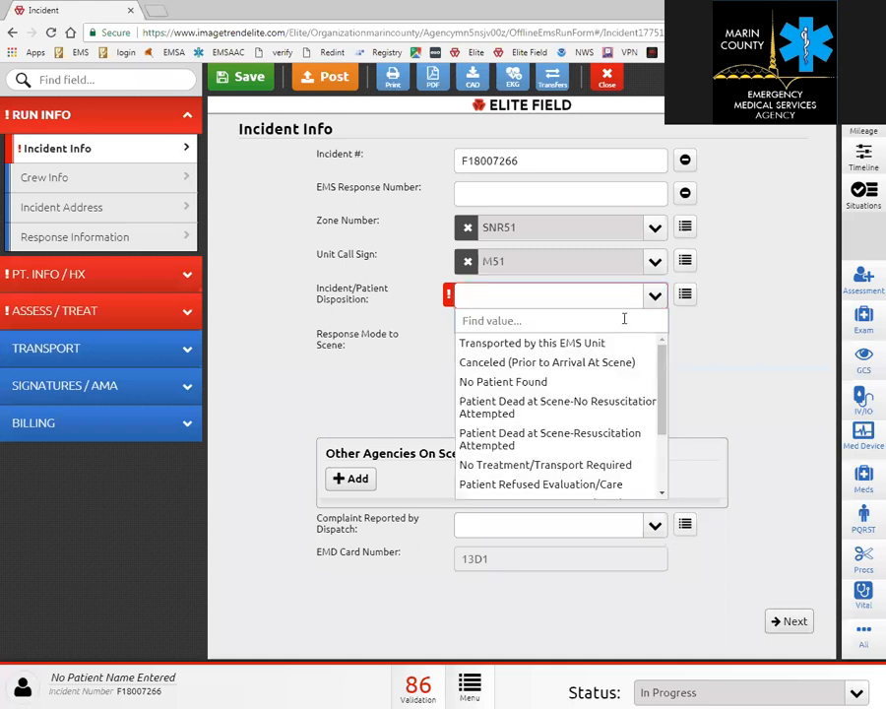
pyautogui.click(564, 363)
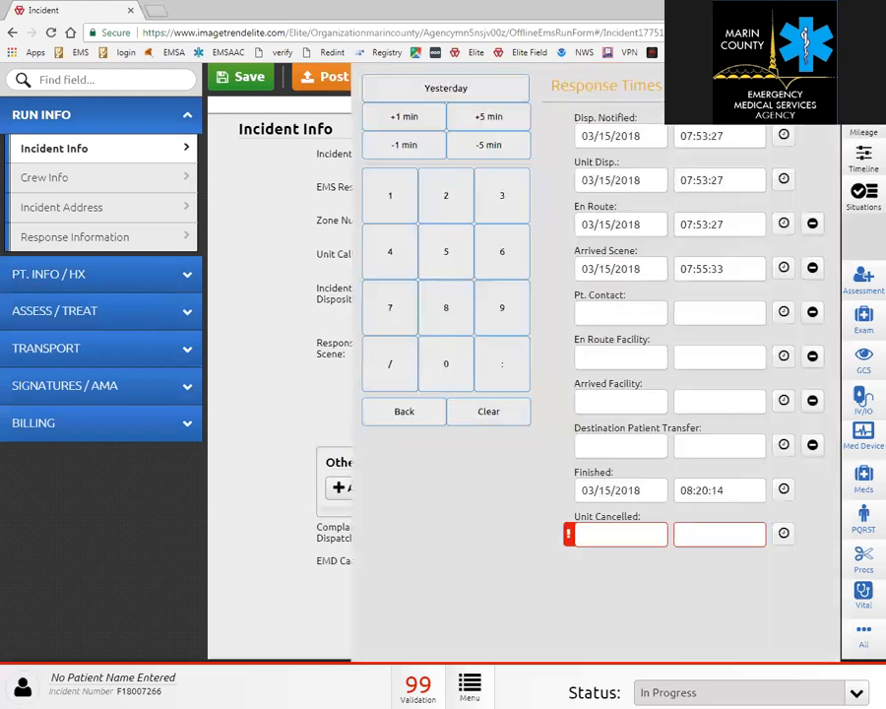
pyautogui.click(785, 534)
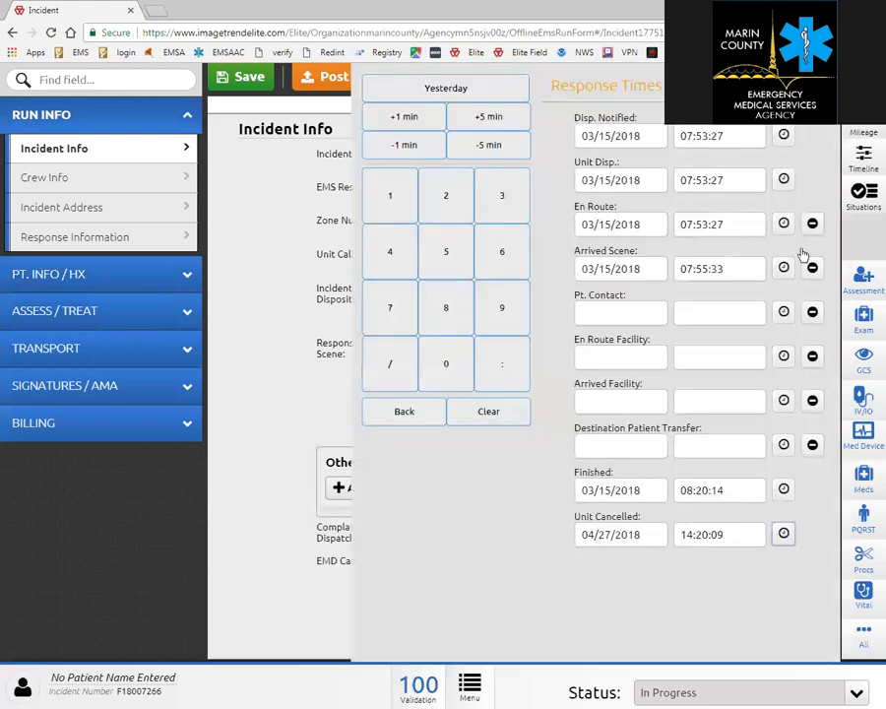
pyautogui.click(795, 87)
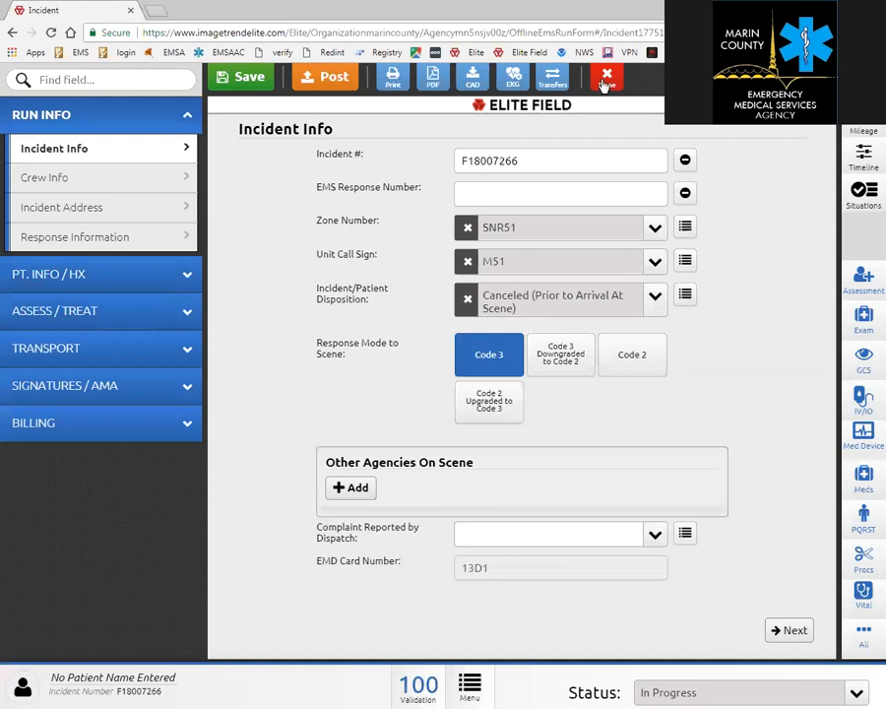
# Post incident F18007266 marked as finished, then close it to return to the 12-incident dashboard.
pyautogui.click(340, 76)
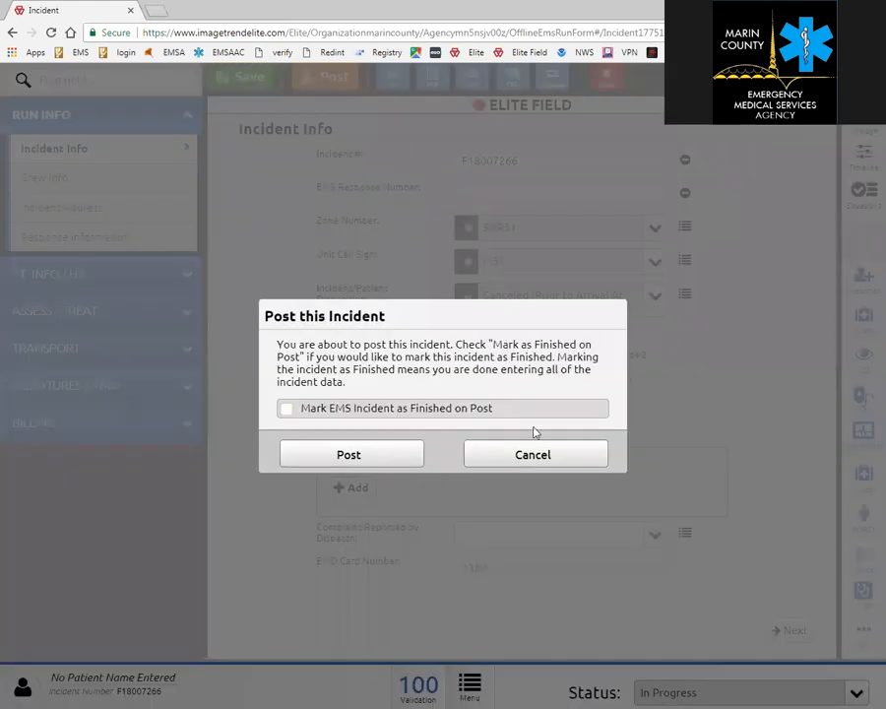
pyautogui.click(398, 410)
pyautogui.click(341, 459)
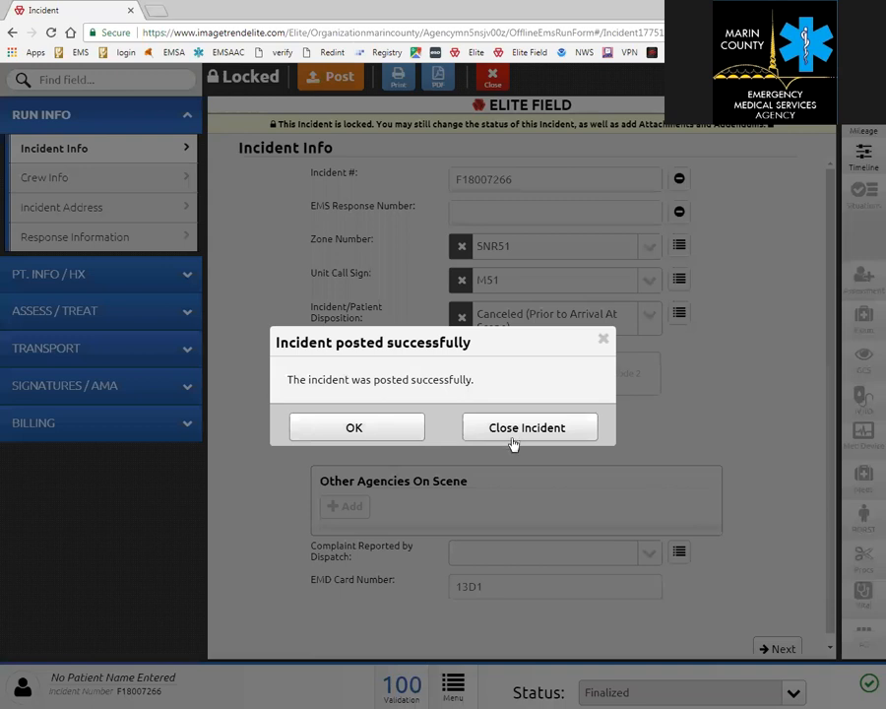
pyautogui.click(508, 431)
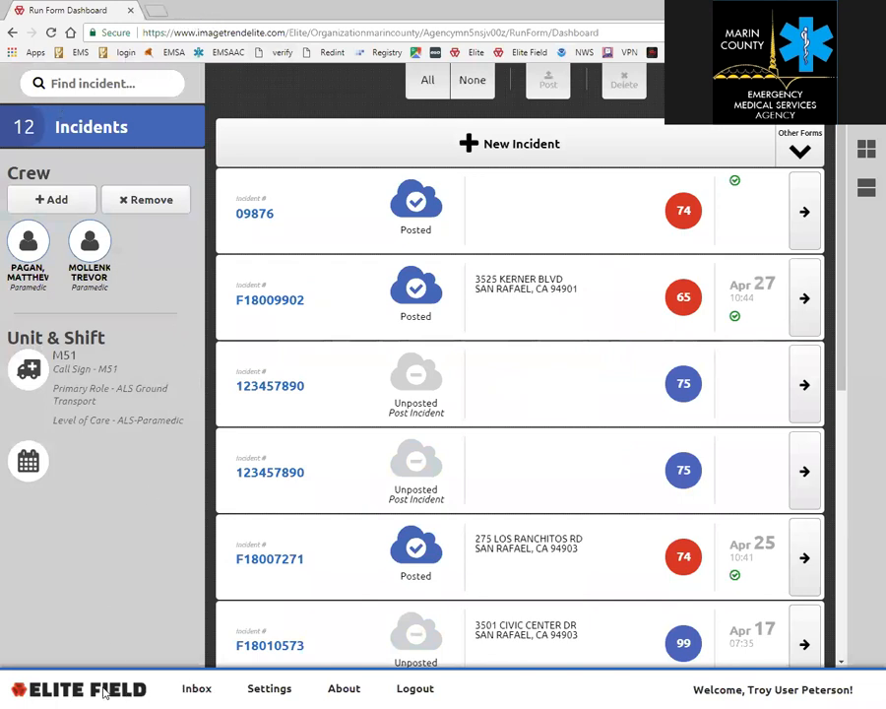
# Confirm the Elite web inbox is empty, then return to the web home page's Incidents menu.
pyautogui.click(196, 692)
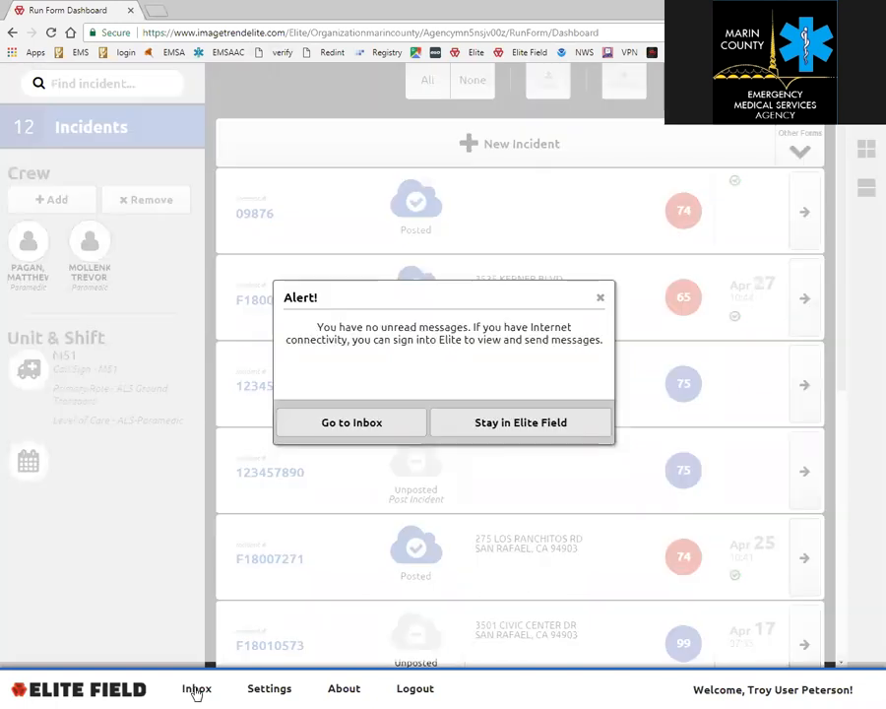
pyautogui.click(395, 431)
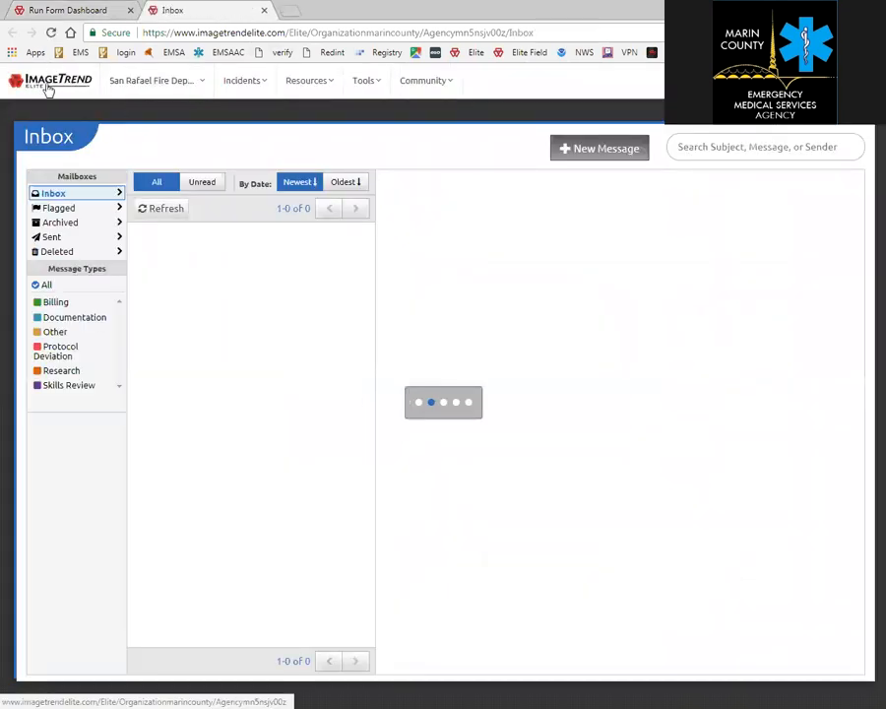
pyautogui.click(47, 86)
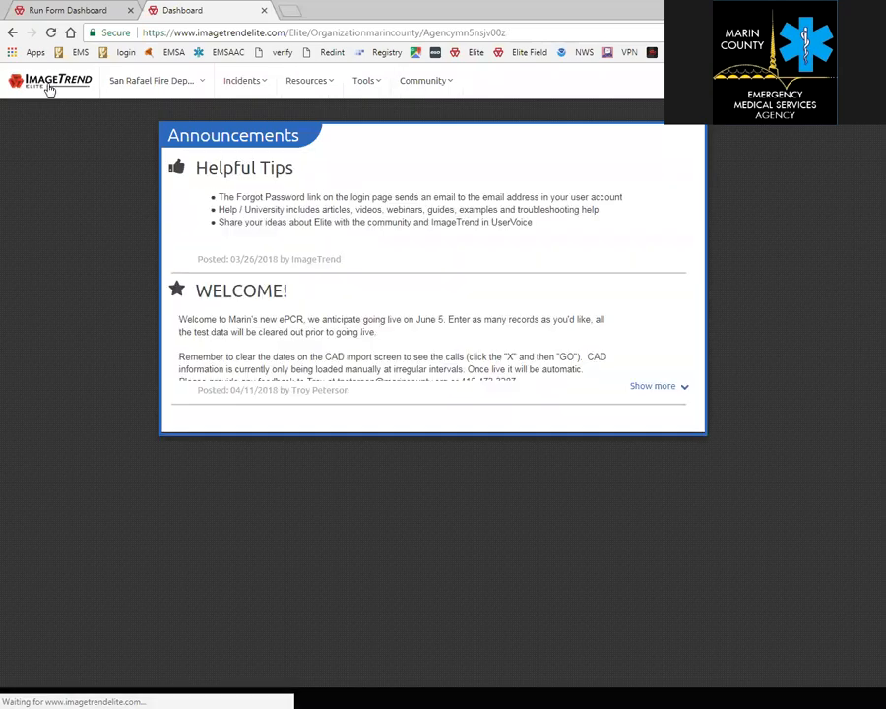
pyautogui.click(234, 85)
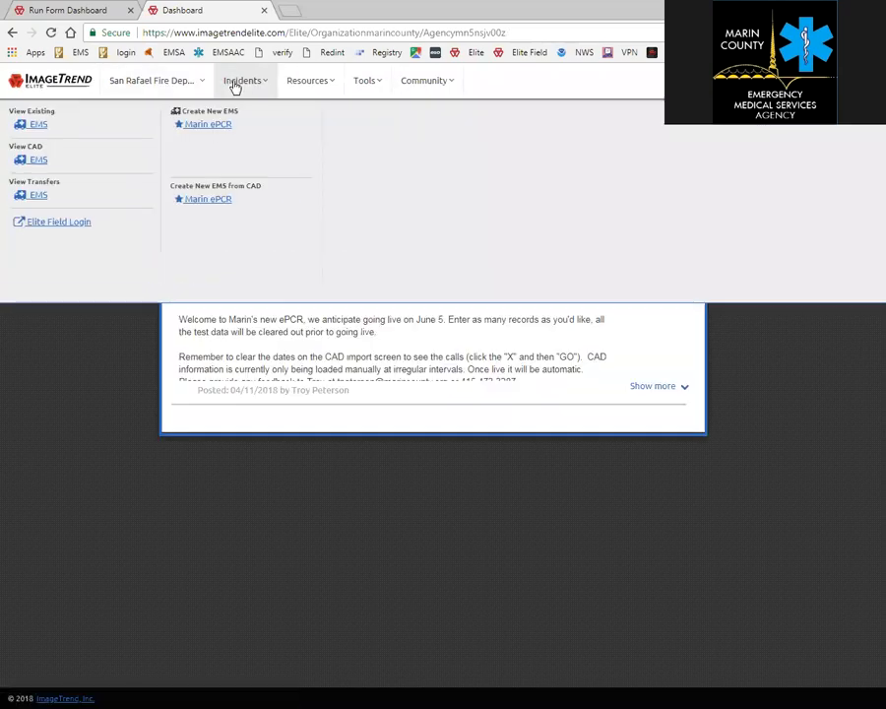